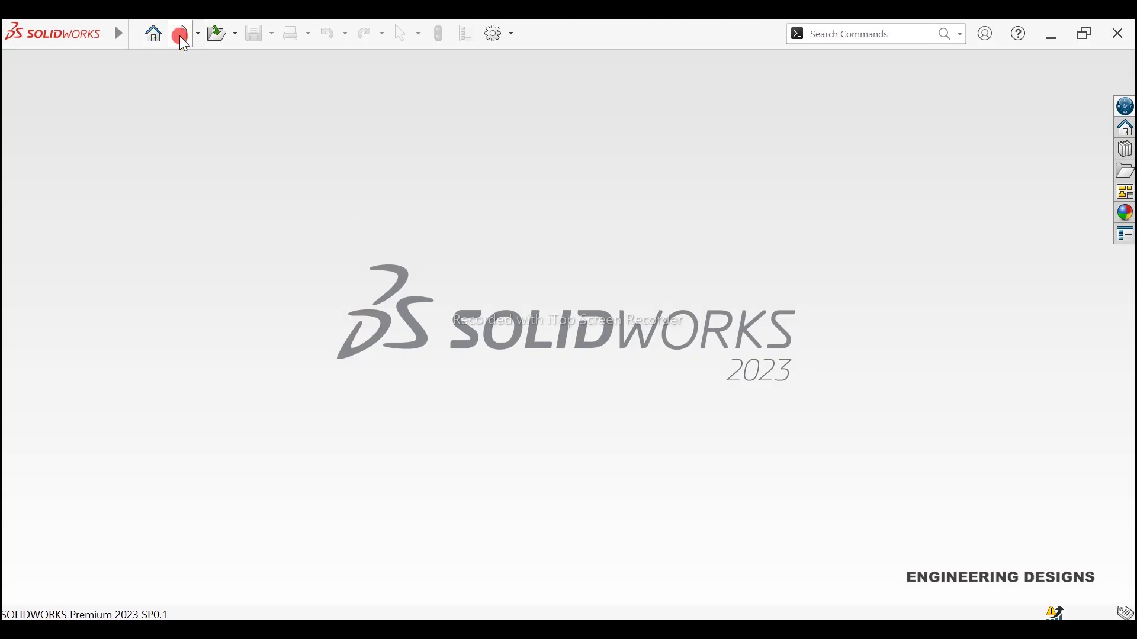
Create a new blank Part document from the New SOLIDWORKS Document dialog
click(185, 45)
click(376, 317)
click(678, 500)
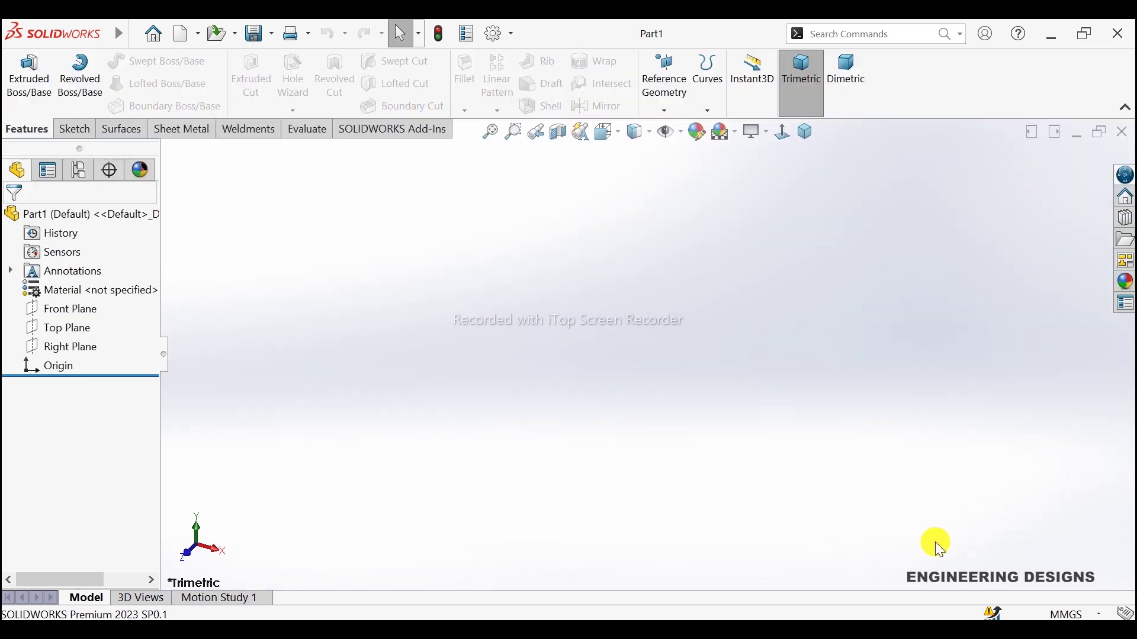
Leave the unit system unchanged and start a sketch on the Front Plane
click(1049, 611)
click(863, 531)
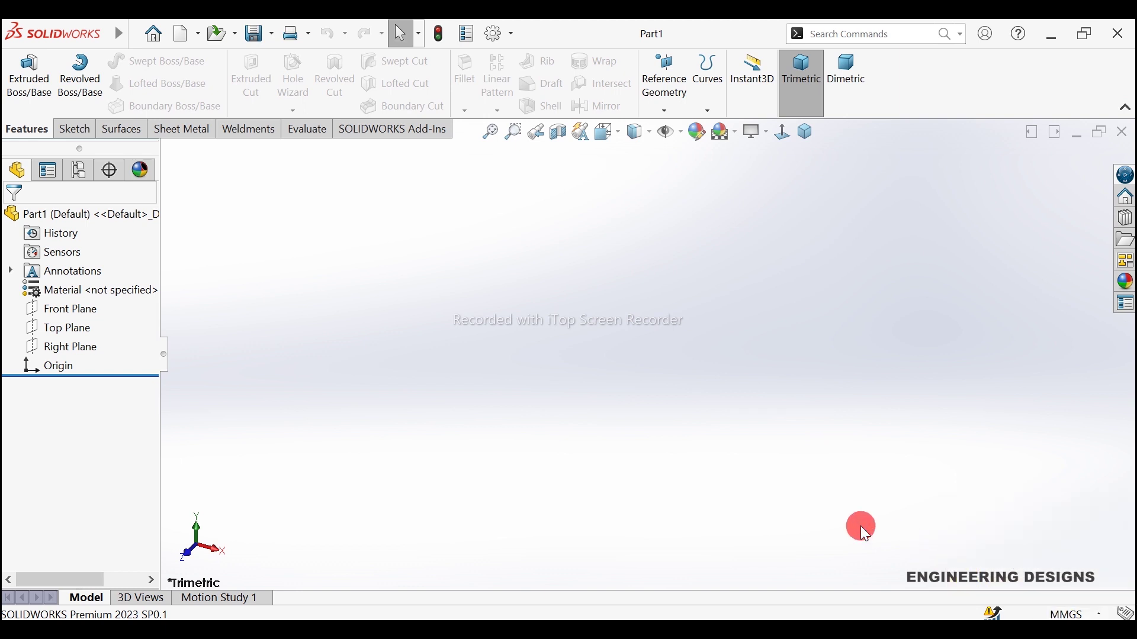
click(48, 308)
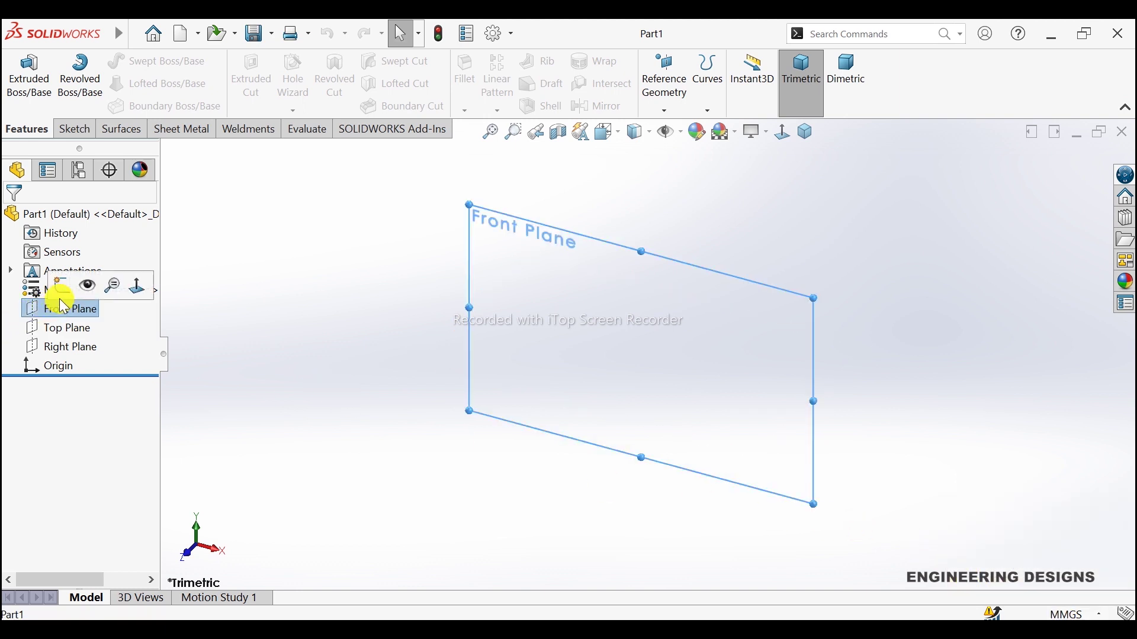
click(55, 298)
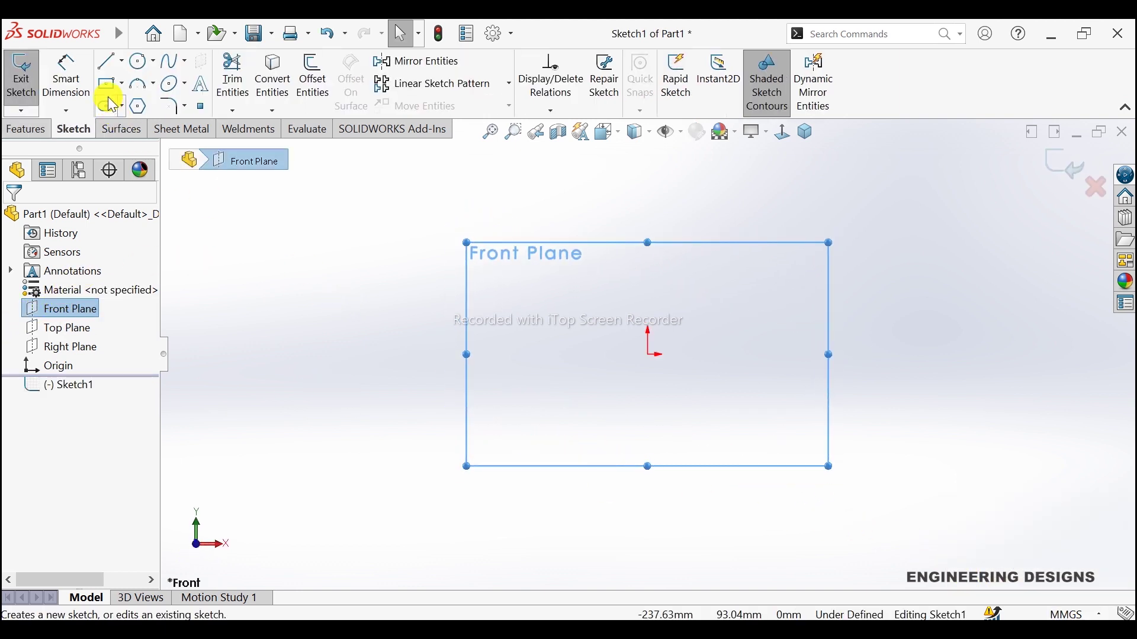
Draw a horizontal line left from the origin, a tangent arc, then a vertical line upward
click(108, 61)
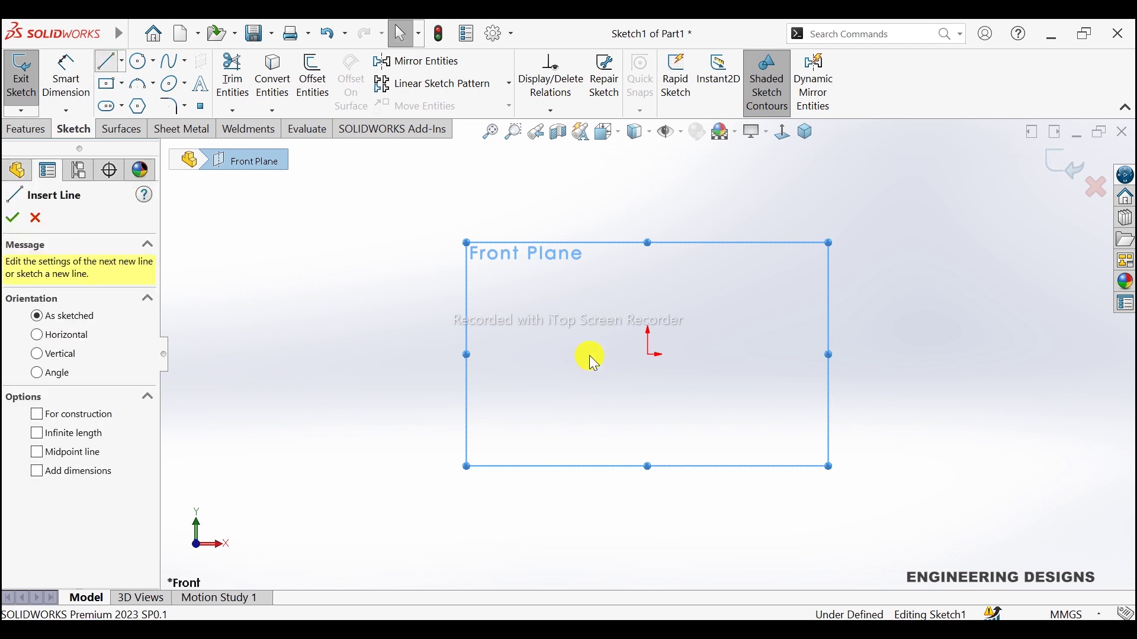
click(649, 356)
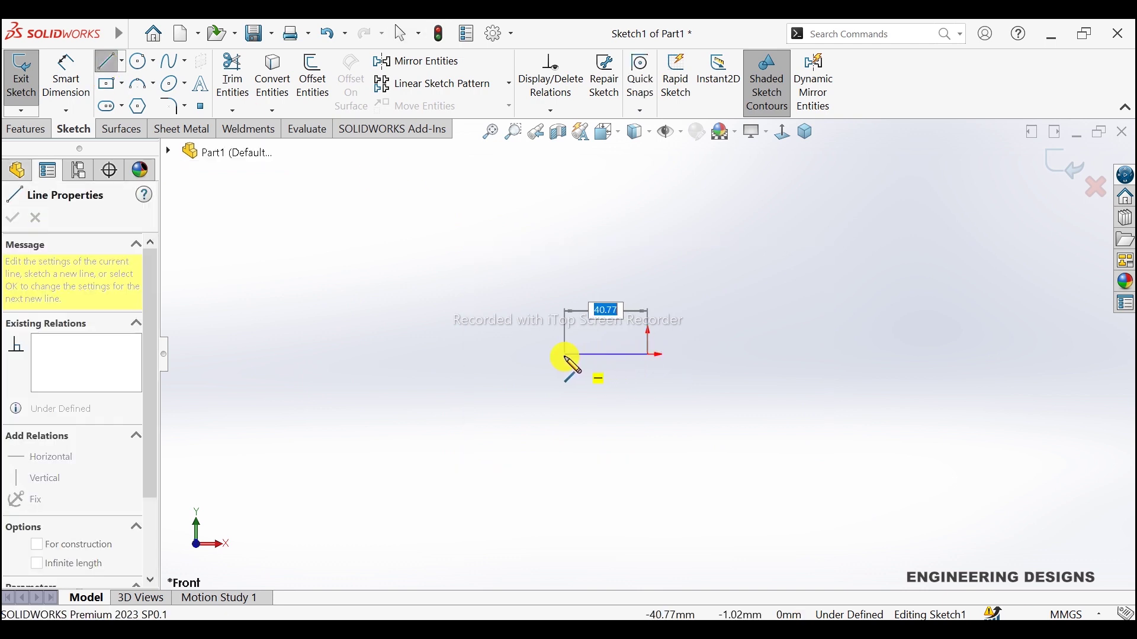
click(565, 355)
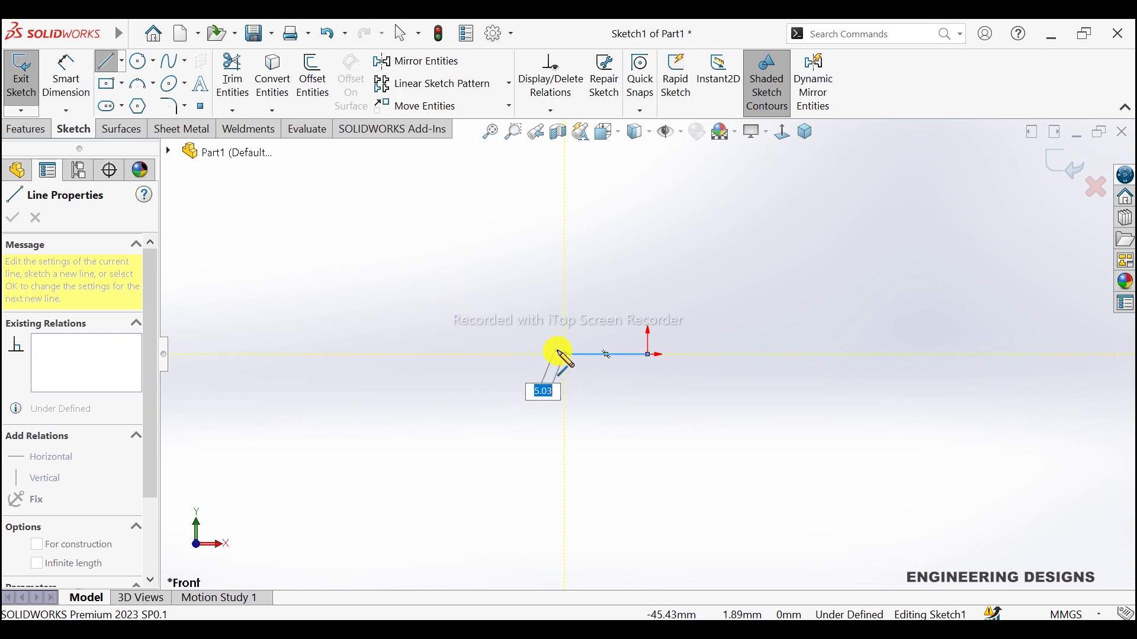
double_click(563, 355)
click(565, 355)
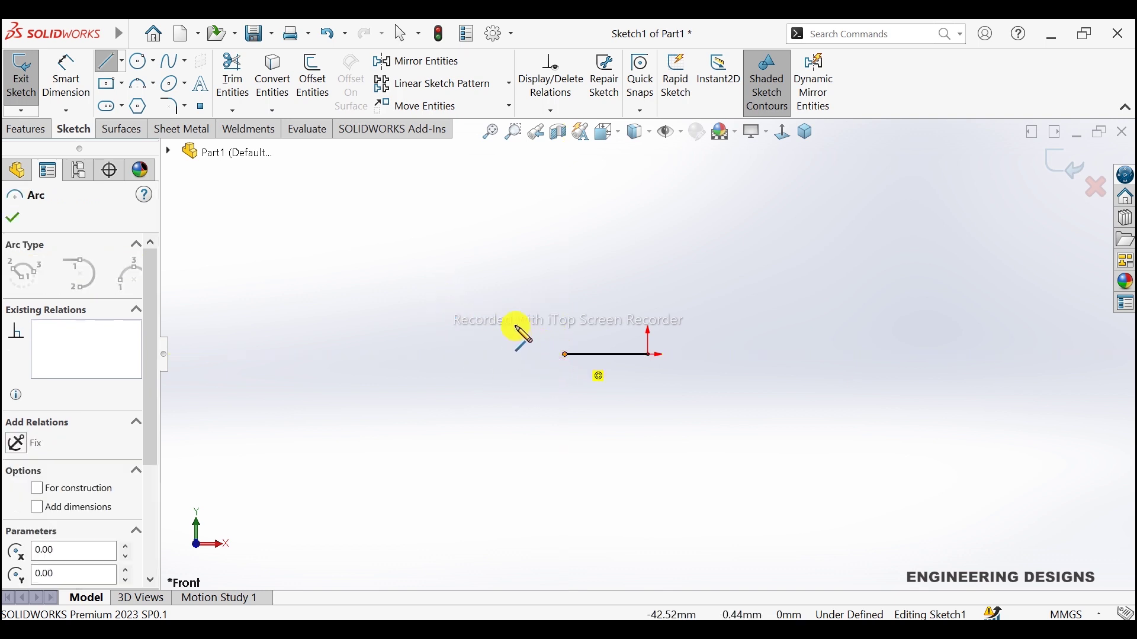
click(472, 268)
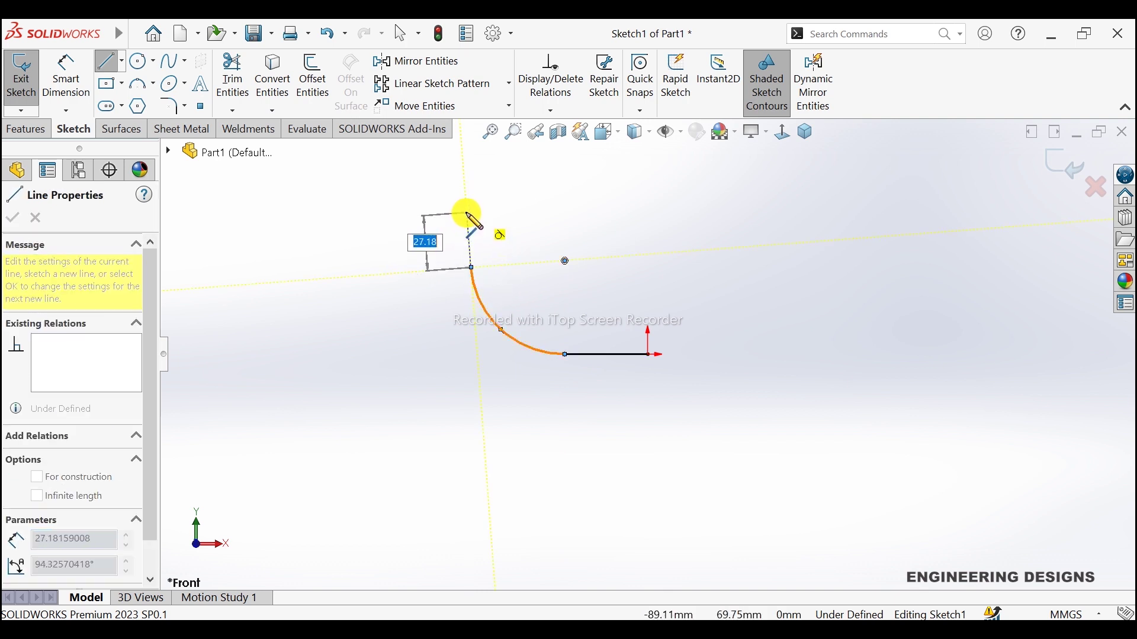
click(472, 211)
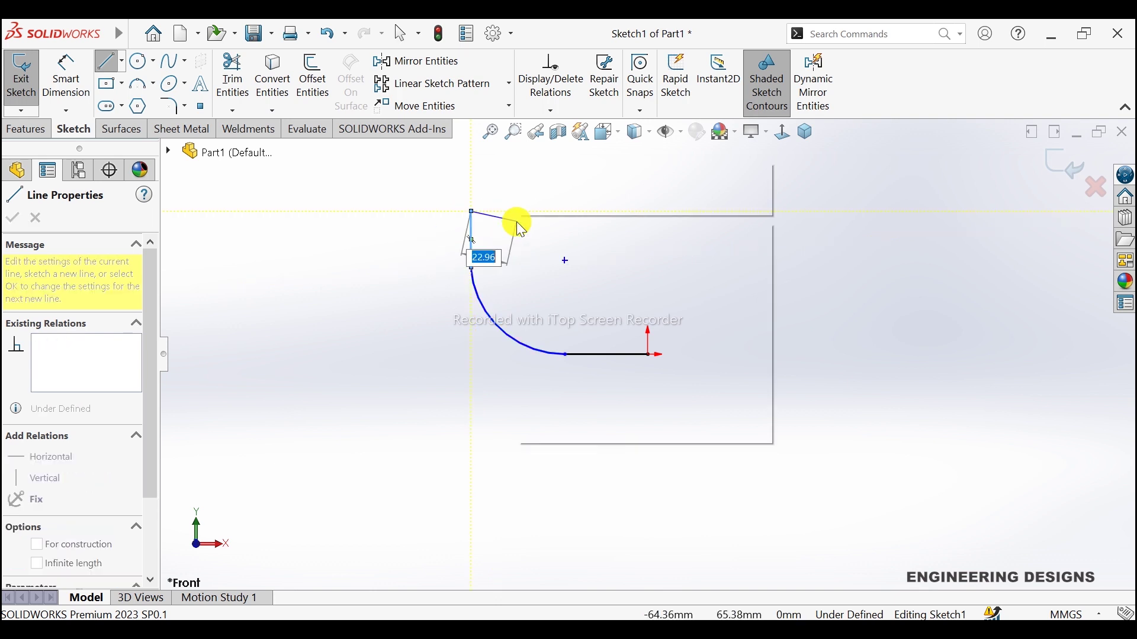
key(Escape)
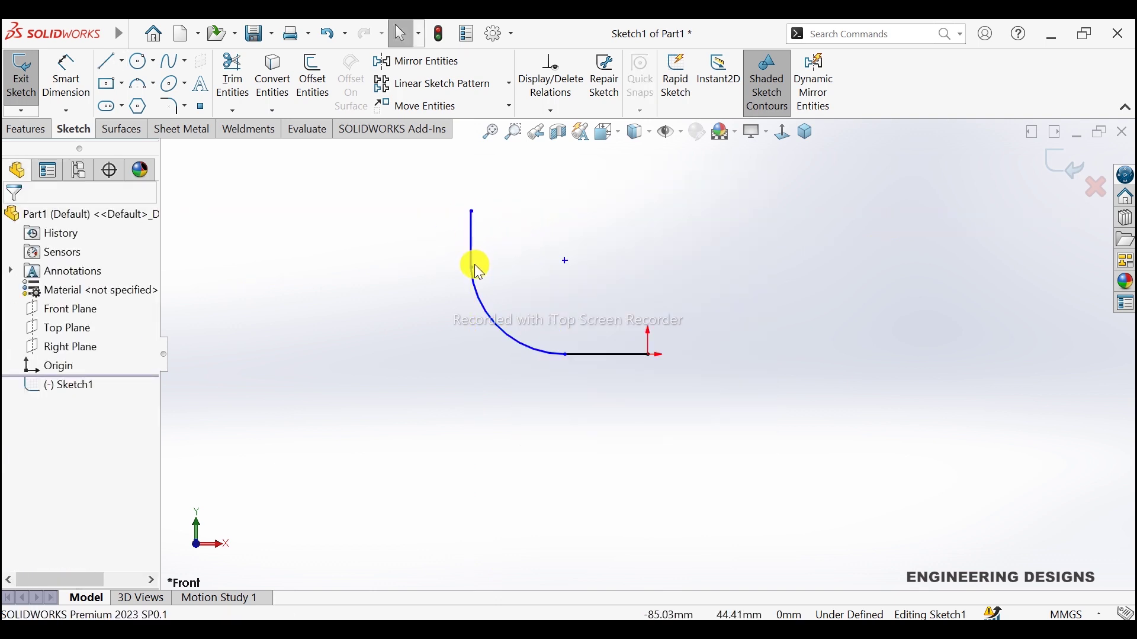
Inspect the line–arc junction points of the path sketch
click(473, 268)
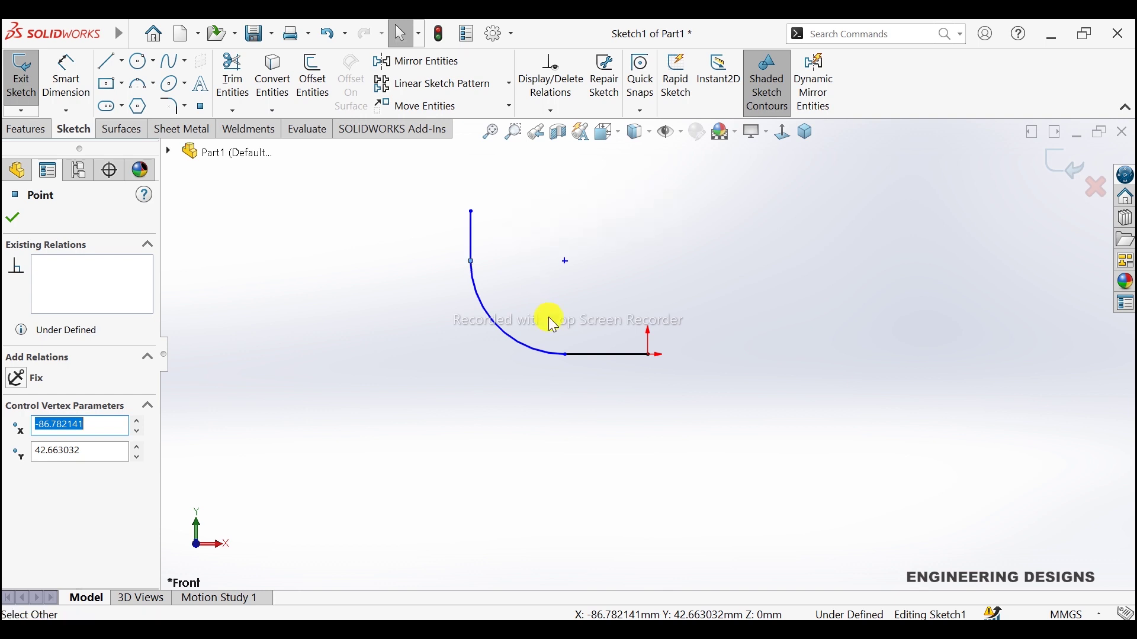
scroll(569, 301, down, 1)
scroll(500, 165, down, 2)
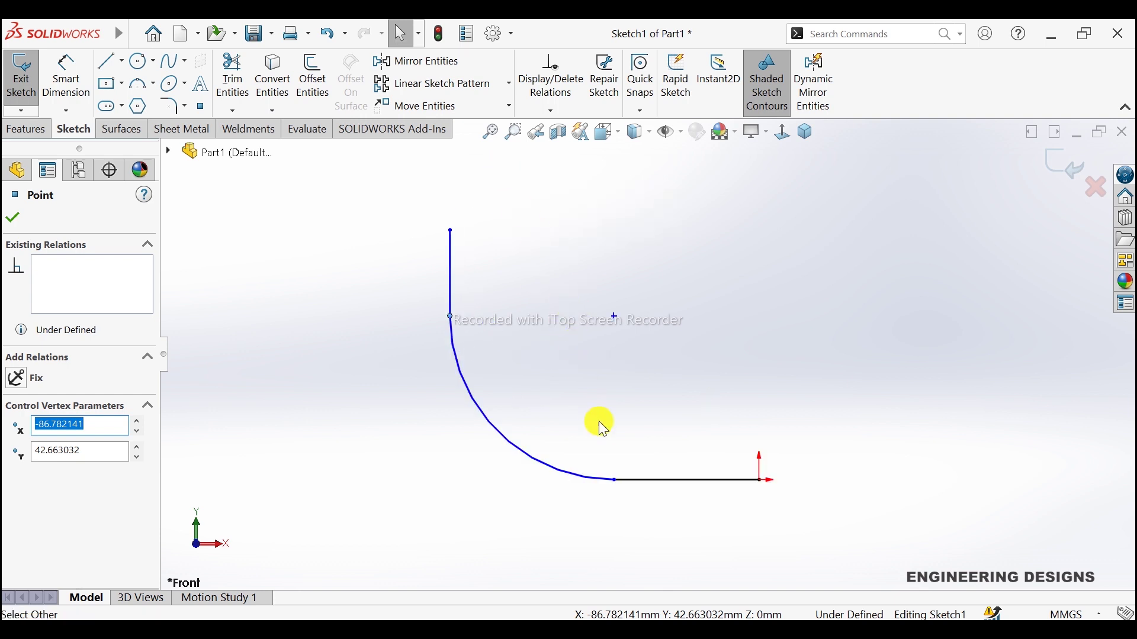
click(613, 480)
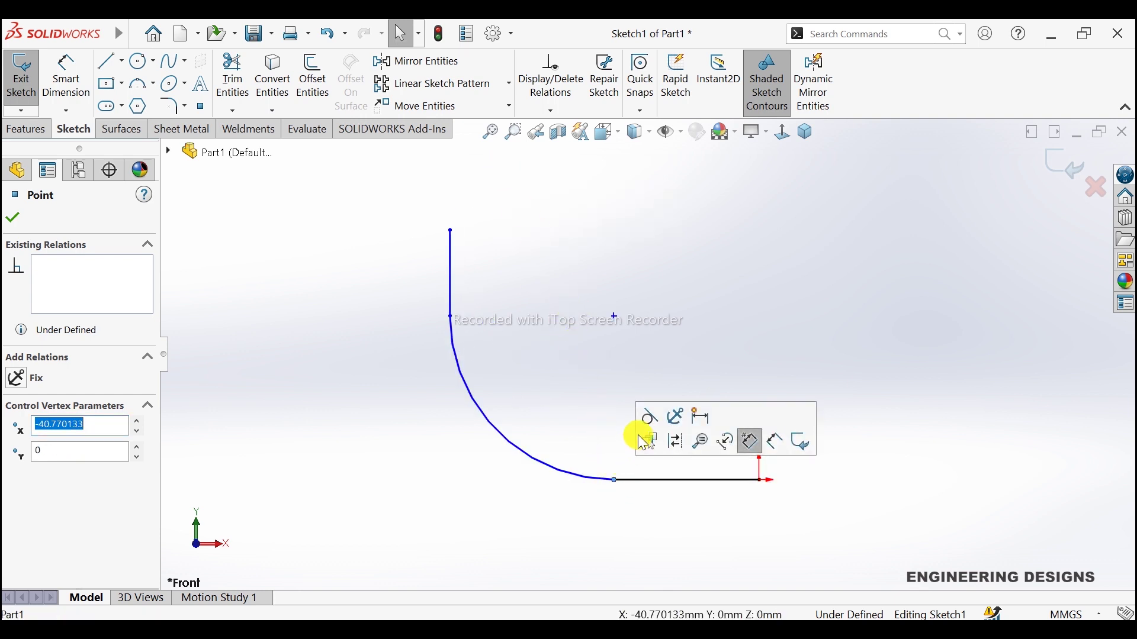
click(560, 377)
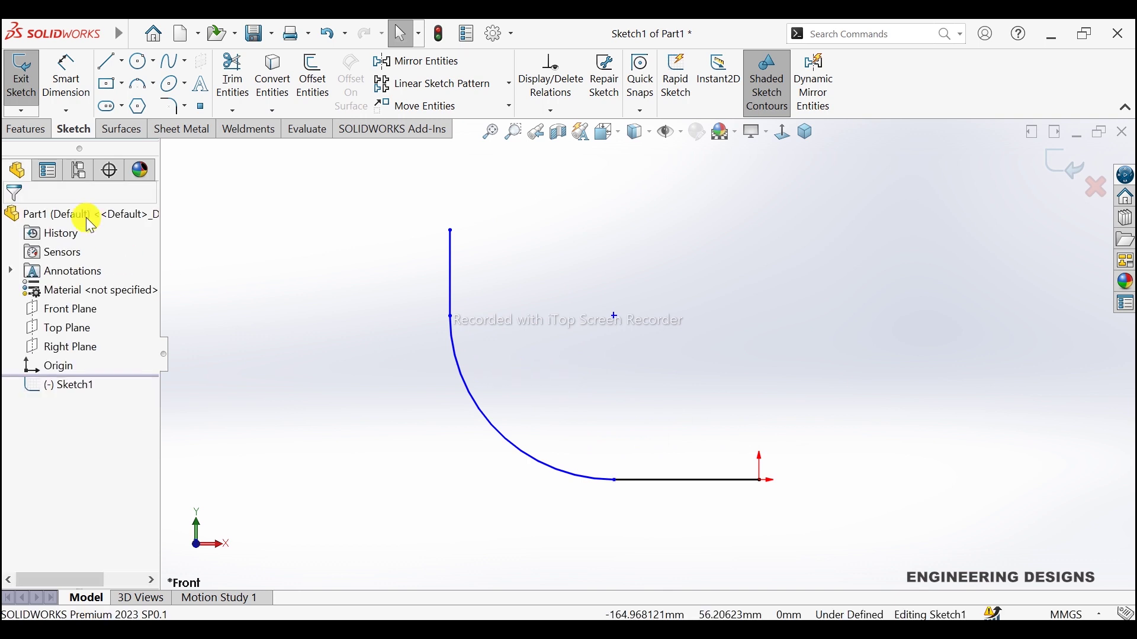
Dimension the horizontal and vertical legs 150 mm each and the arc radius 260 mm
click(66, 77)
click(723, 486)
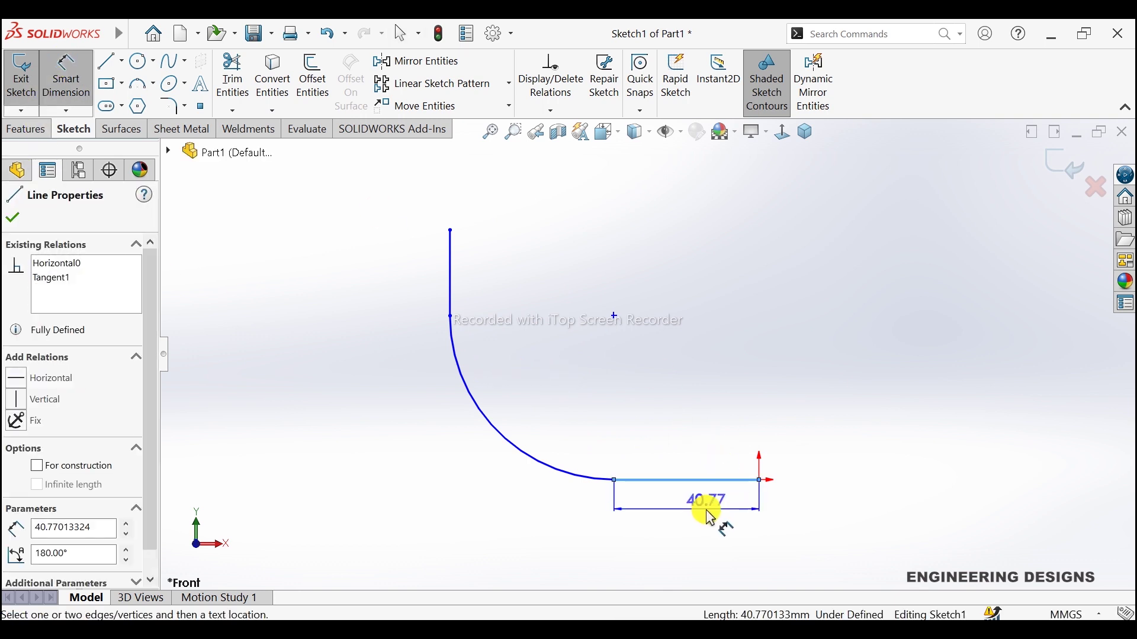
click(708, 511)
text(15)
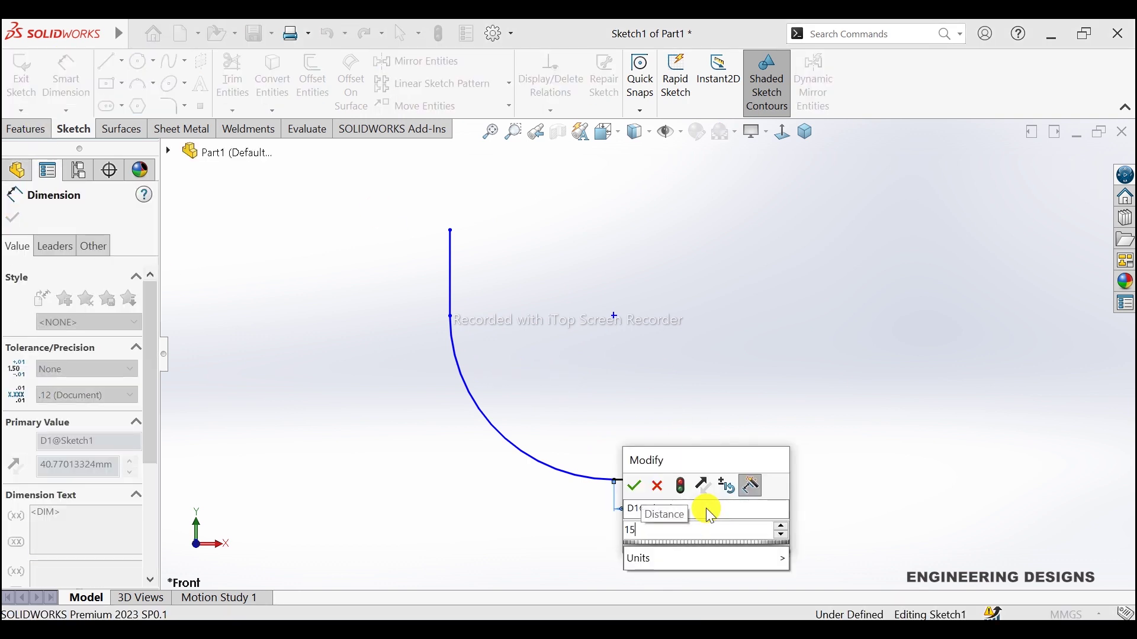
text(0)
key(Return)
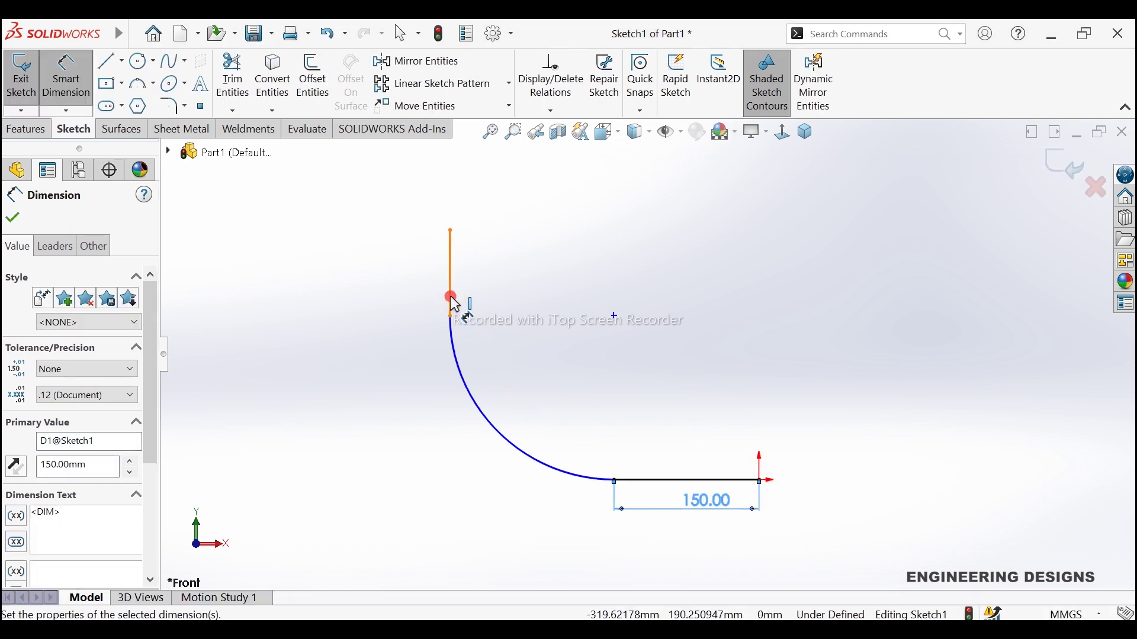
click(451, 296)
click(409, 282)
text(1)
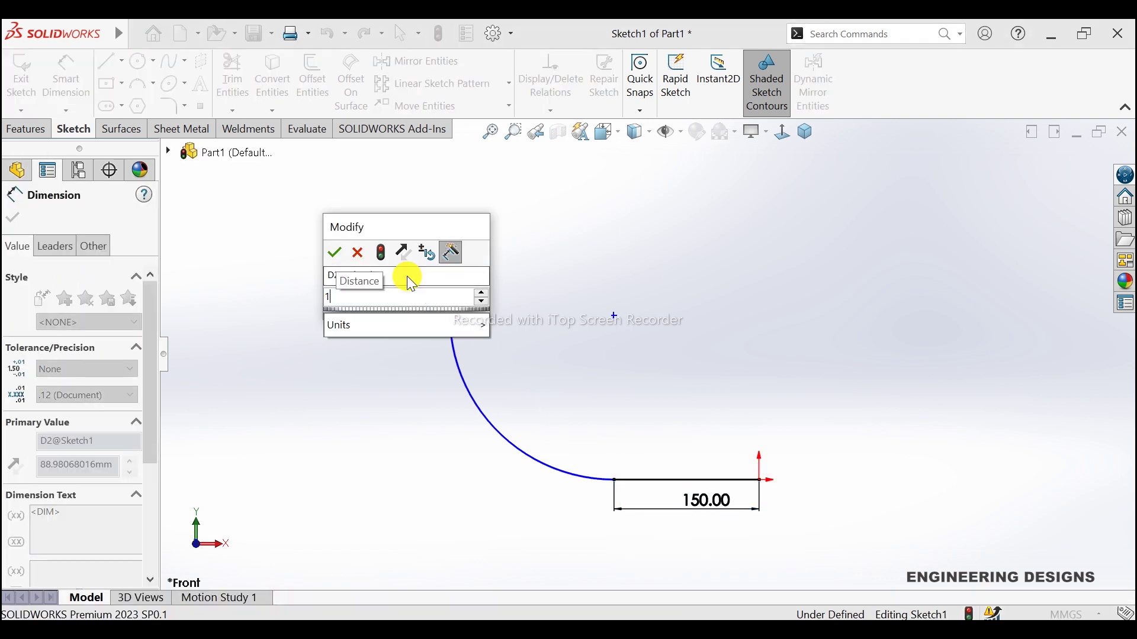
text(50)
key(Return)
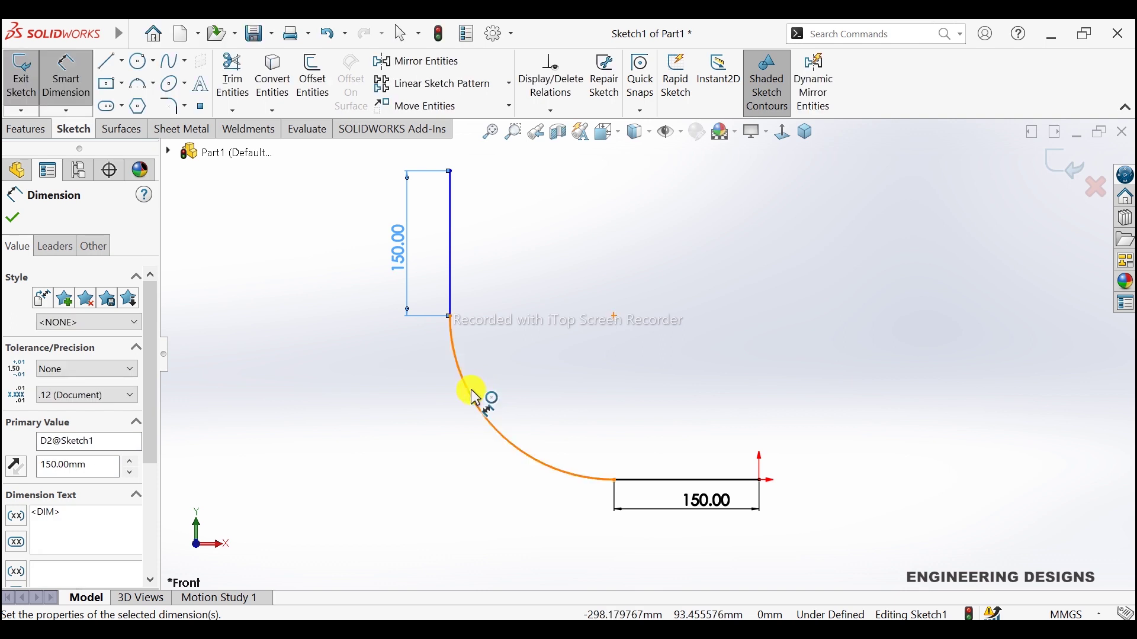
click(520, 359)
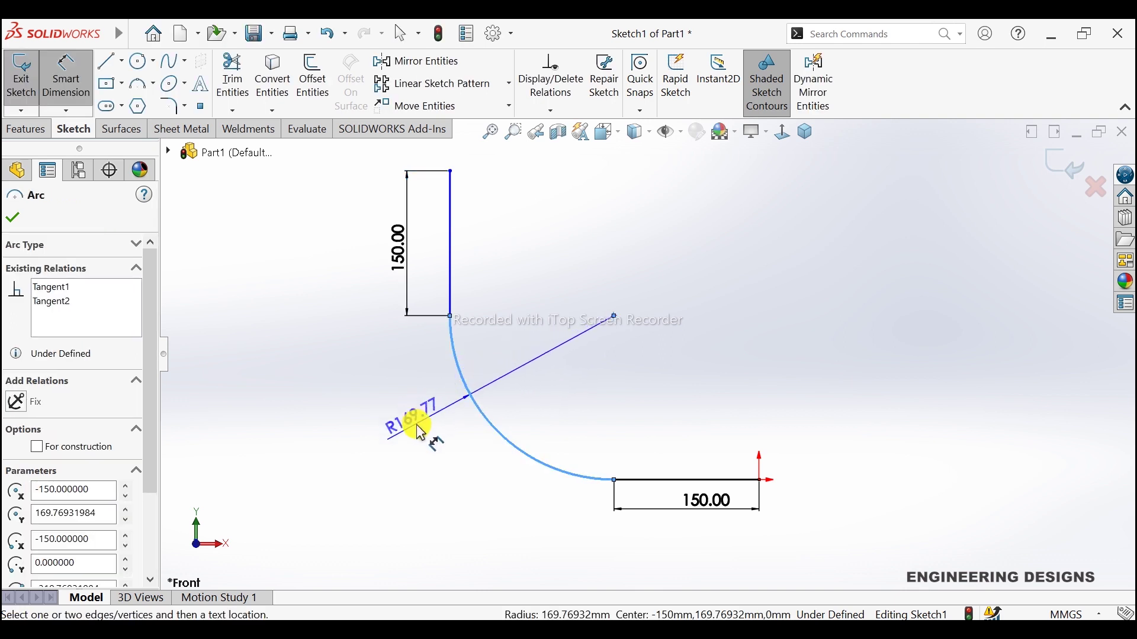
click(380, 428)
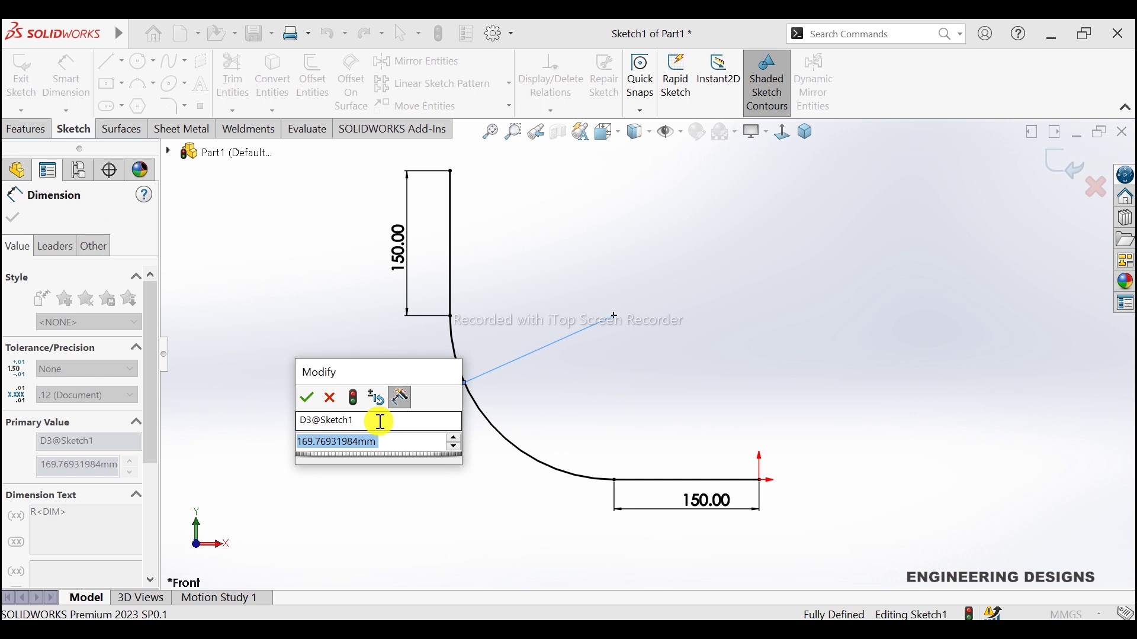
text(260)
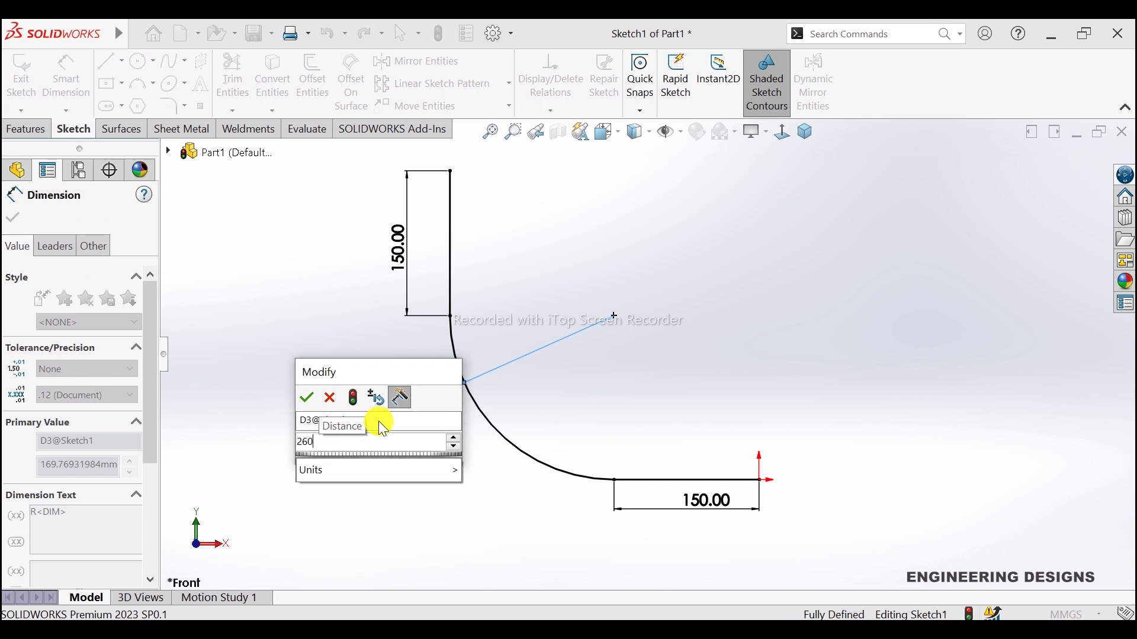
key(Return)
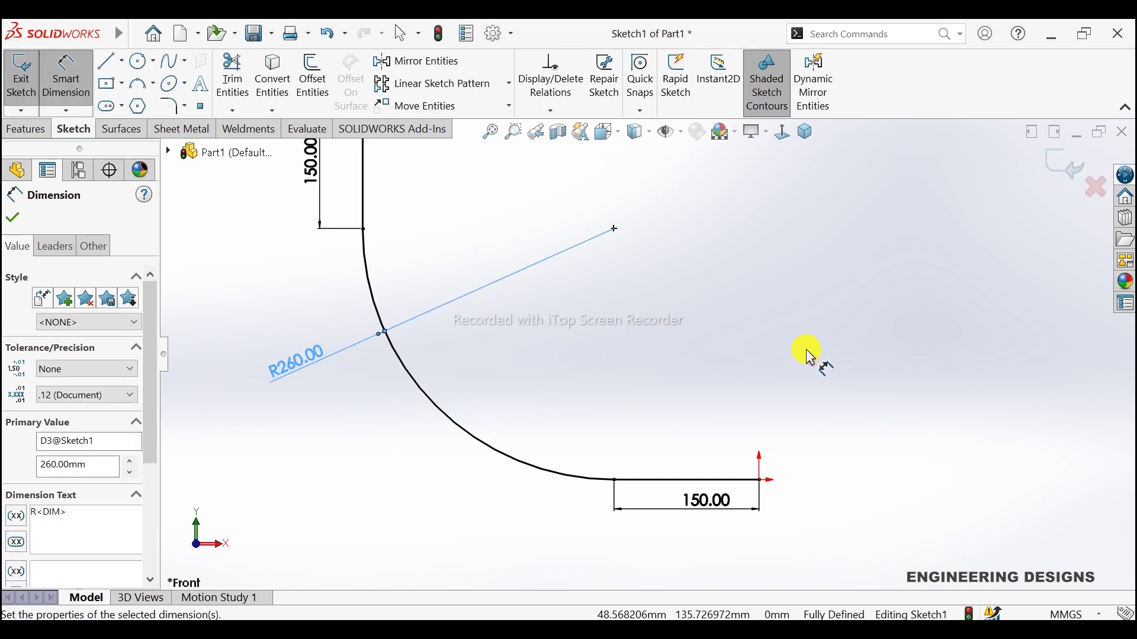
Add a construction line from the arc to its centre and exit the sketch
click(15, 216)
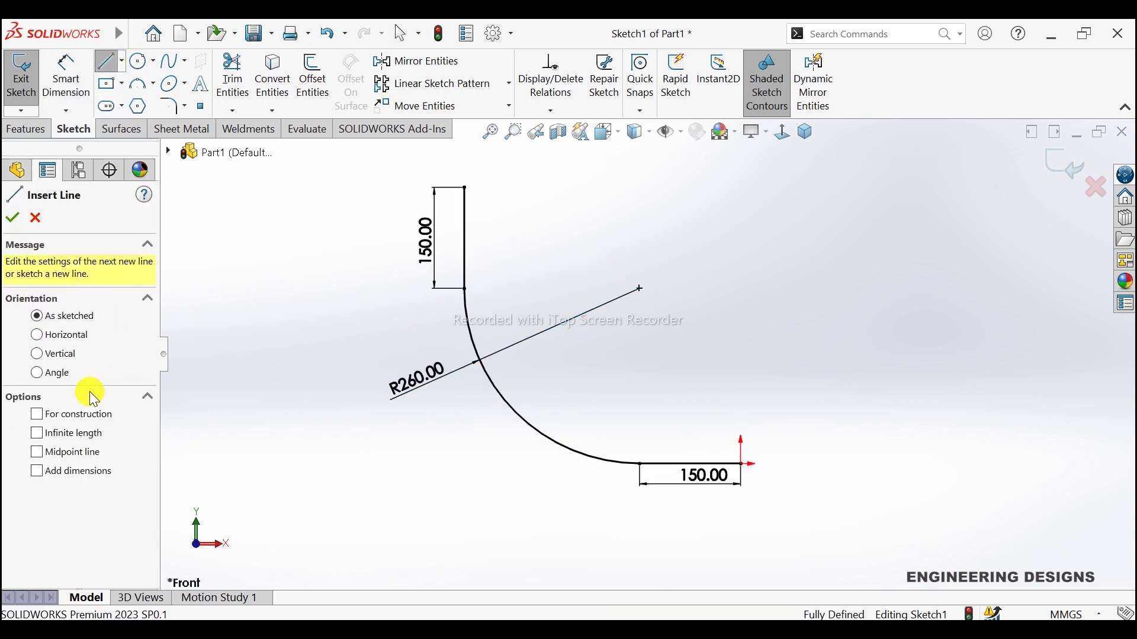
click(82, 421)
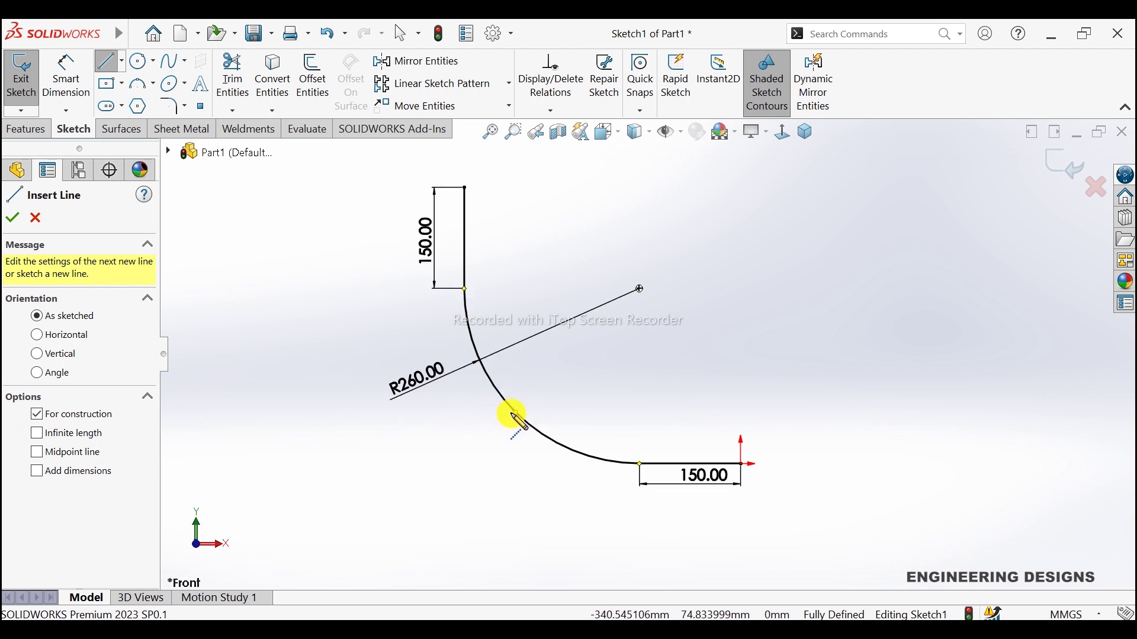
click(517, 414)
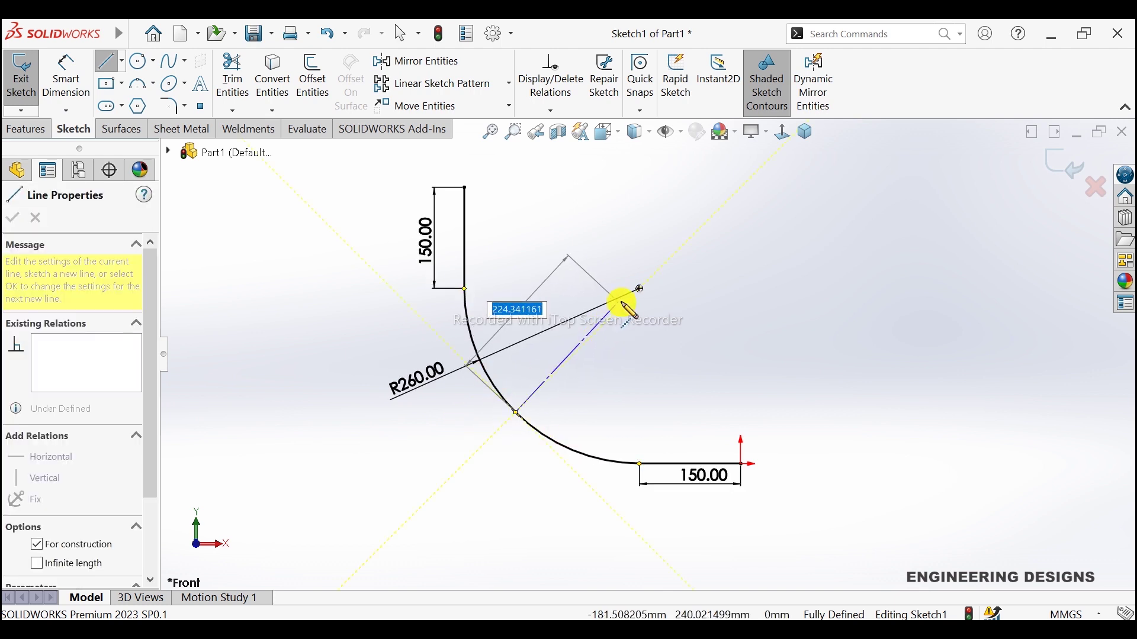
click(641, 289)
right_click(692, 276)
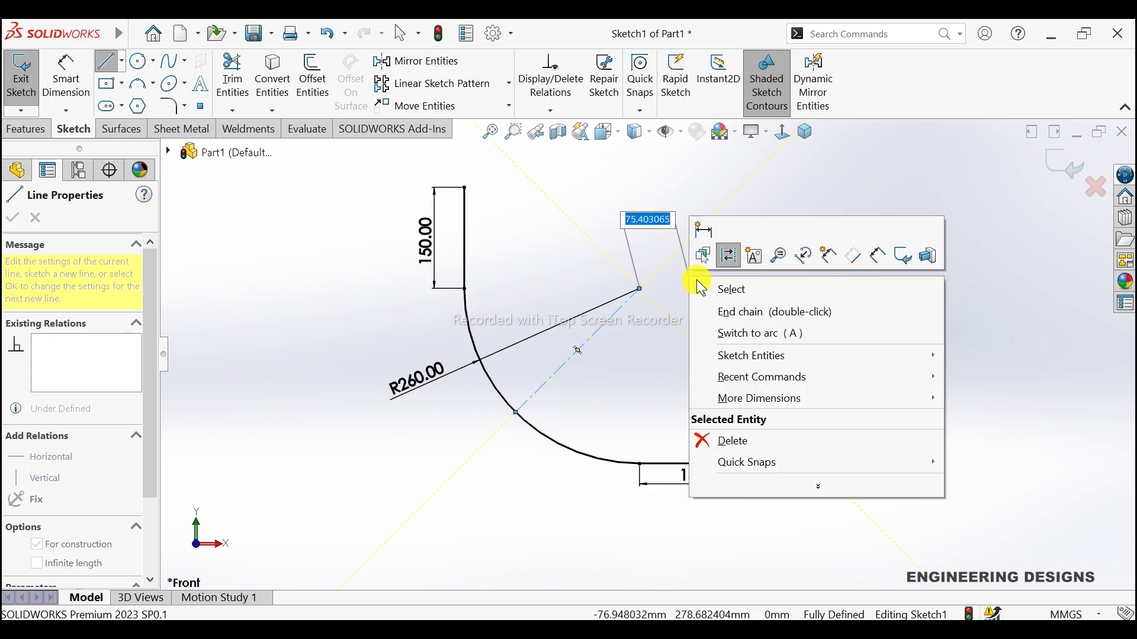
click(716, 288)
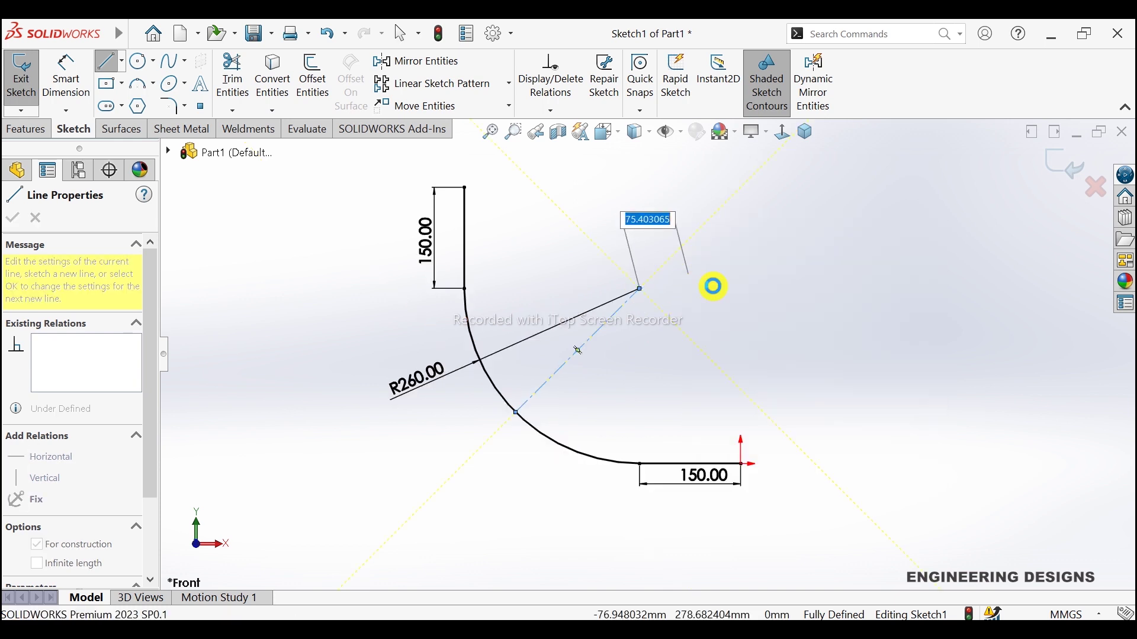
click(1072, 178)
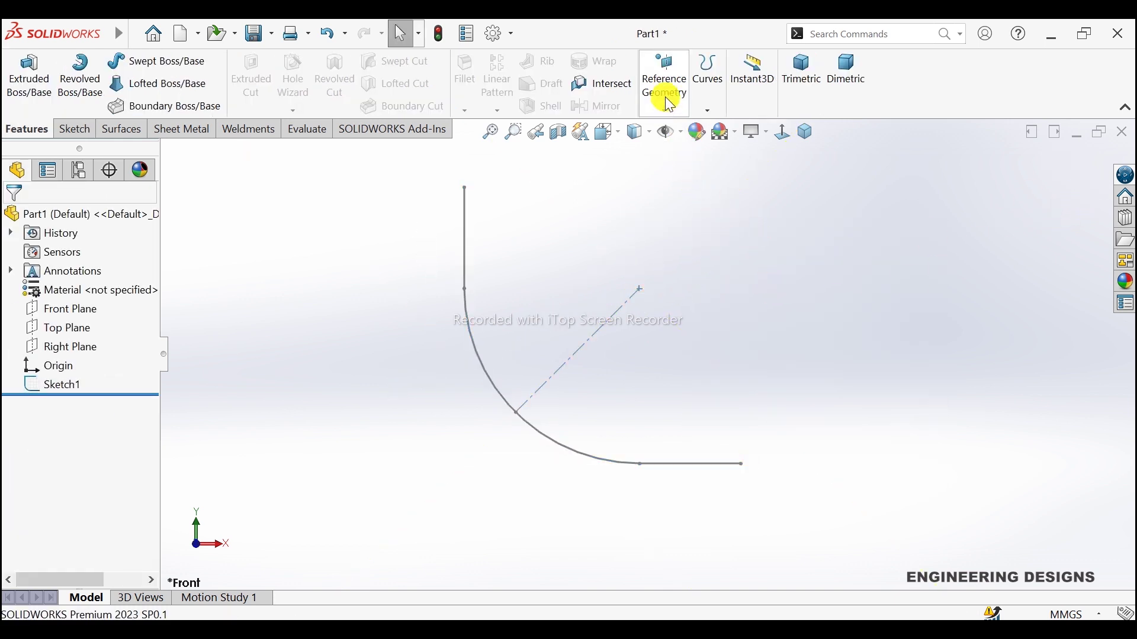
Create Plane1 perpendicular to the horizontal path line through its end point
click(670, 105)
click(697, 136)
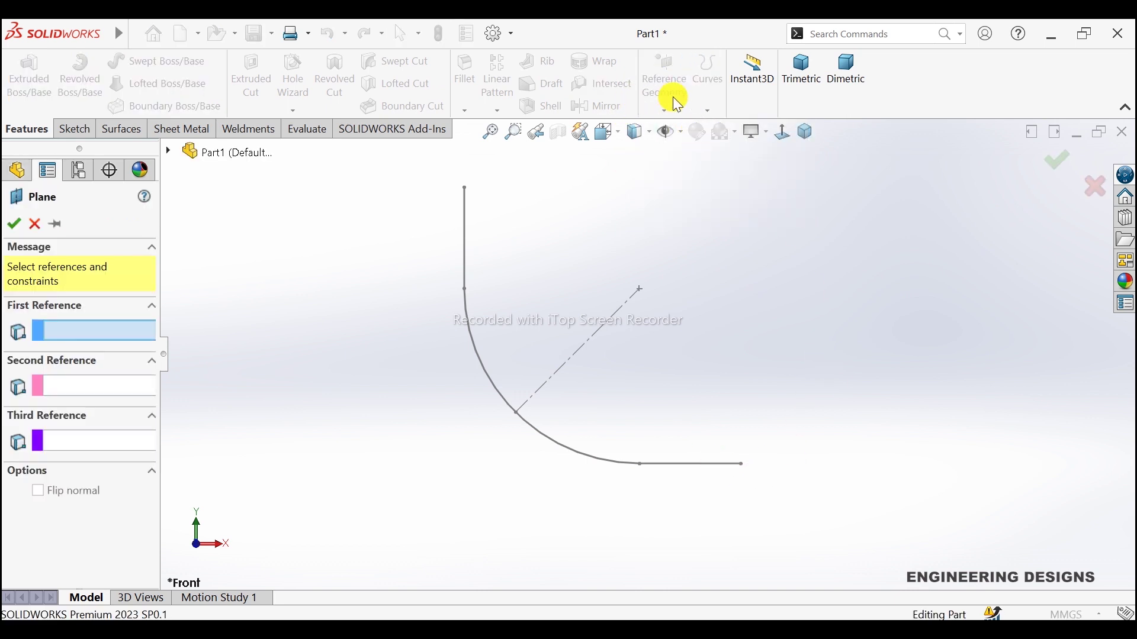
click(704, 464)
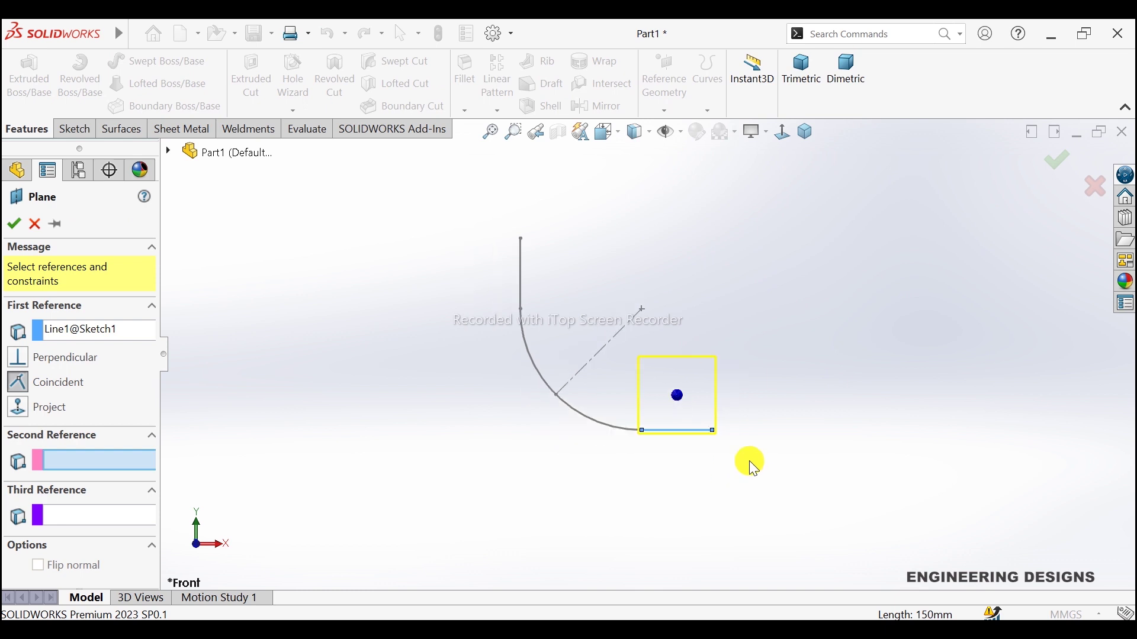
middle_drag(685, 290, 628, 345)
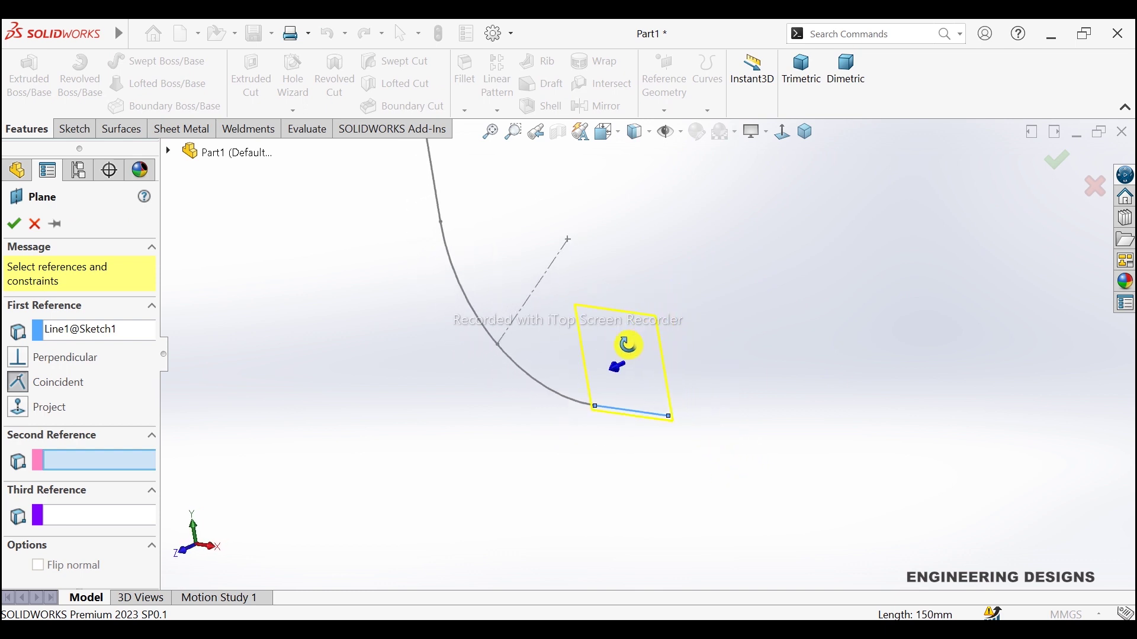
click(669, 416)
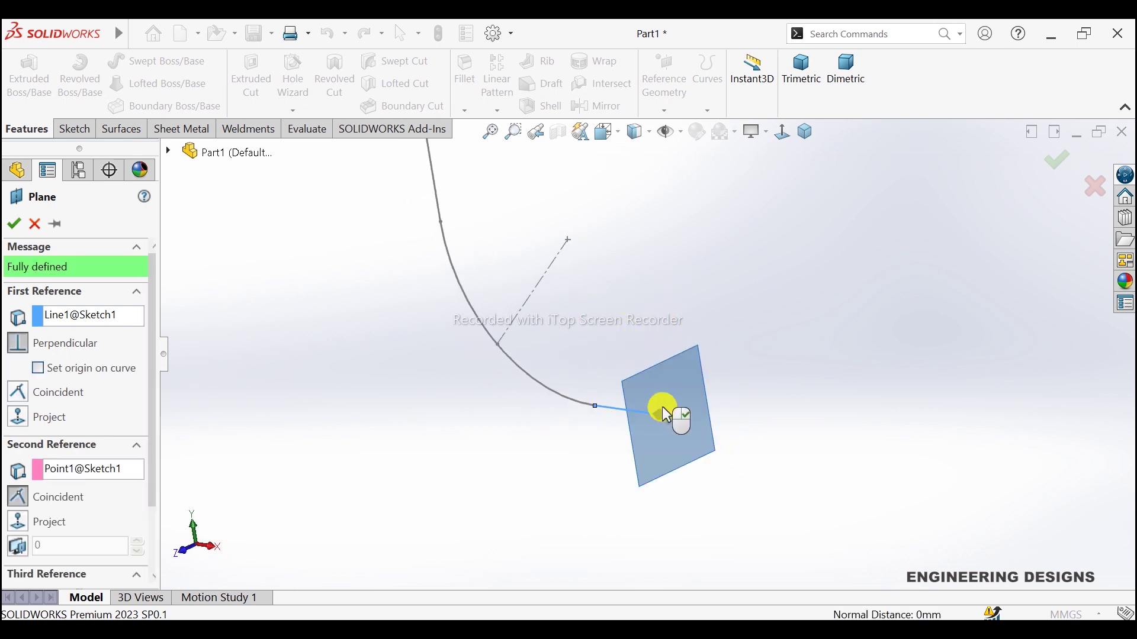
click(21, 225)
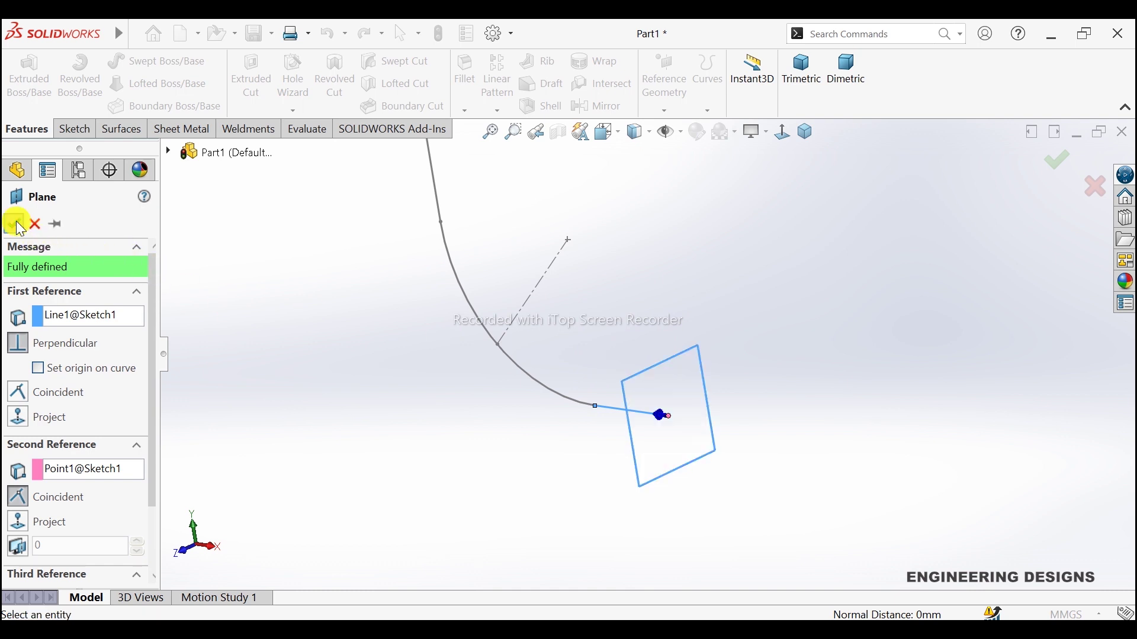
click(698, 406)
On Plane1, draw two concentric circles centred on the origin
click(752, 355)
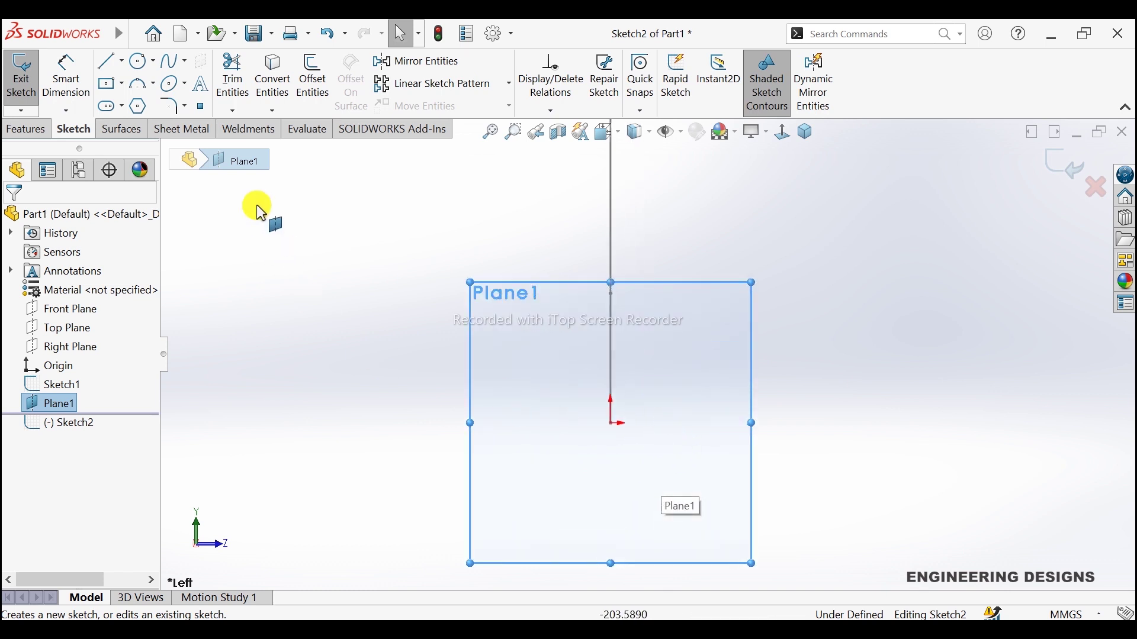
click(139, 61)
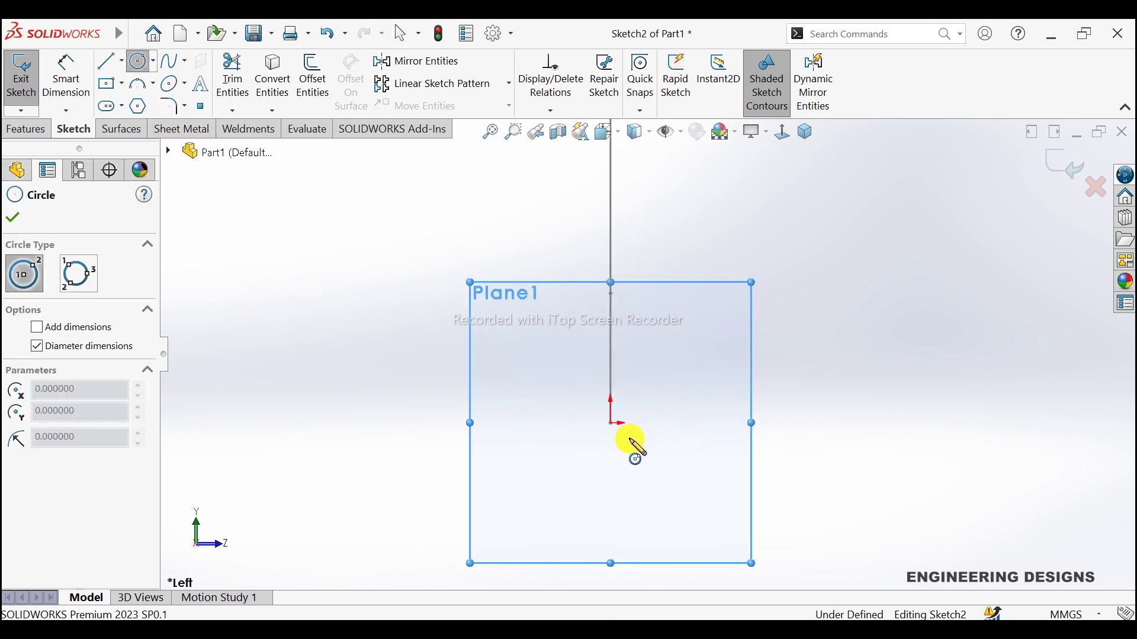
click(611, 424)
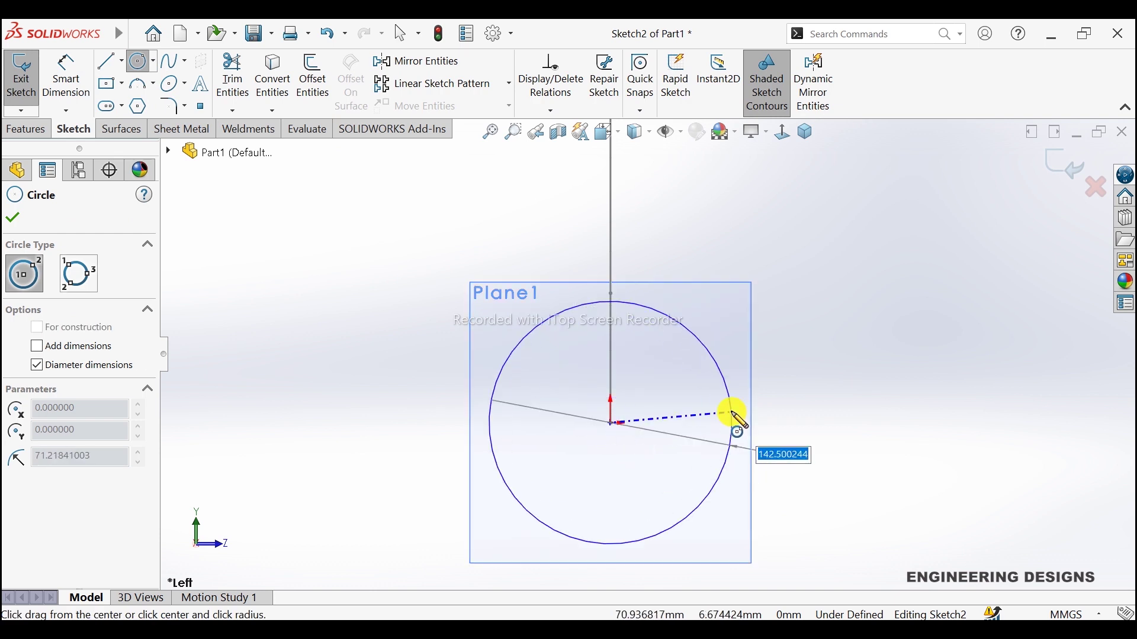
click(731, 423)
click(612, 424)
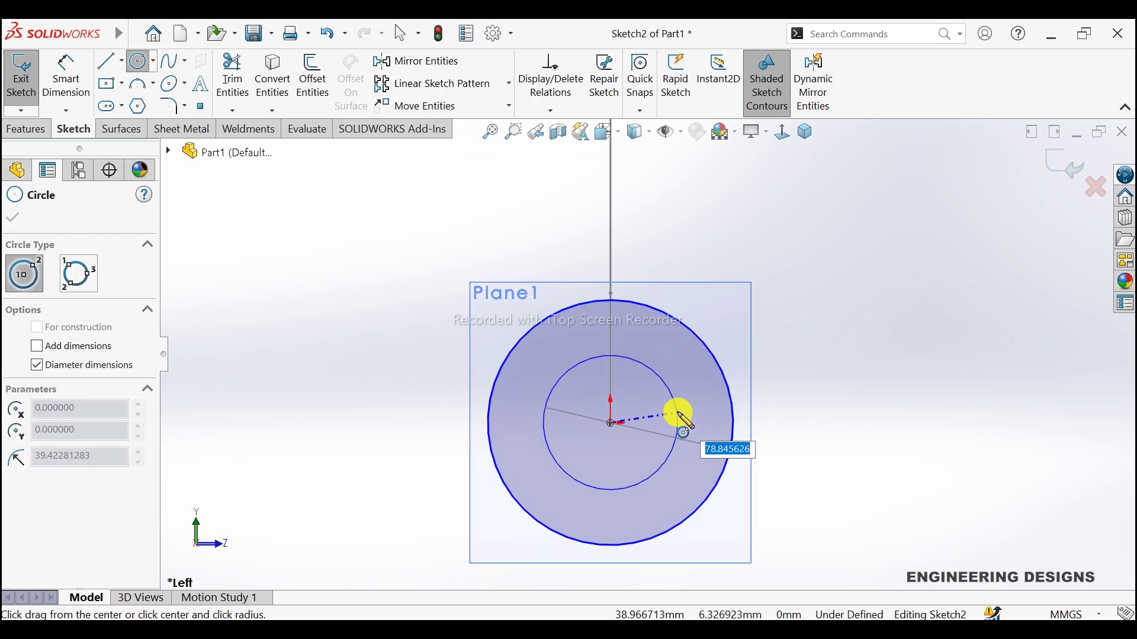
click(685, 423)
Dimension the outer circle Ø290 and the inner circle Ø210
click(68, 84)
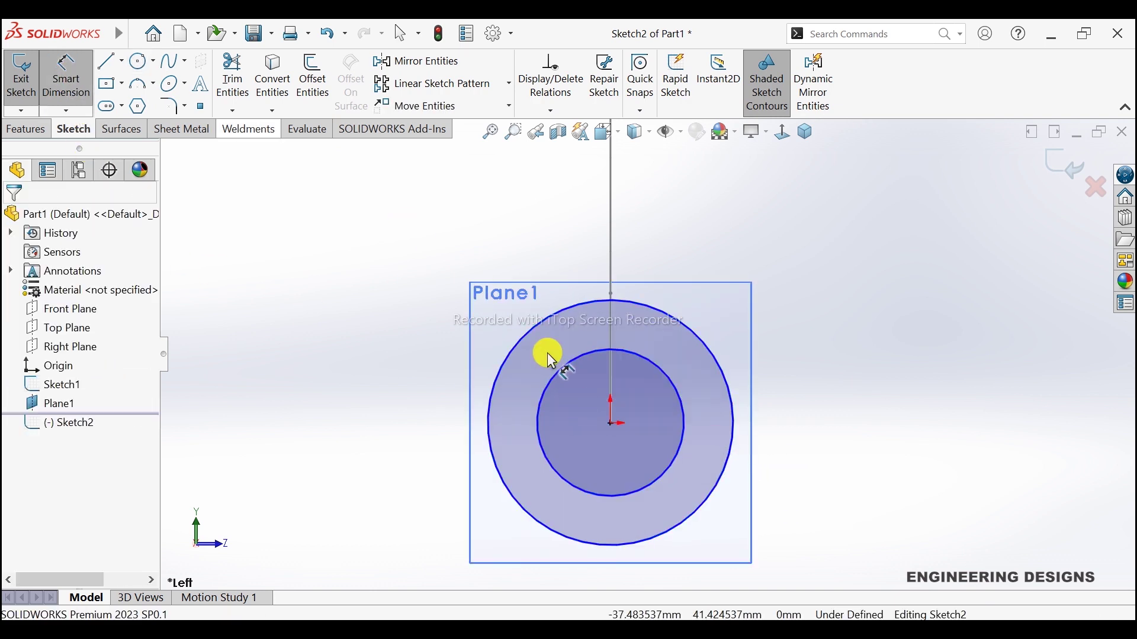
click(713, 357)
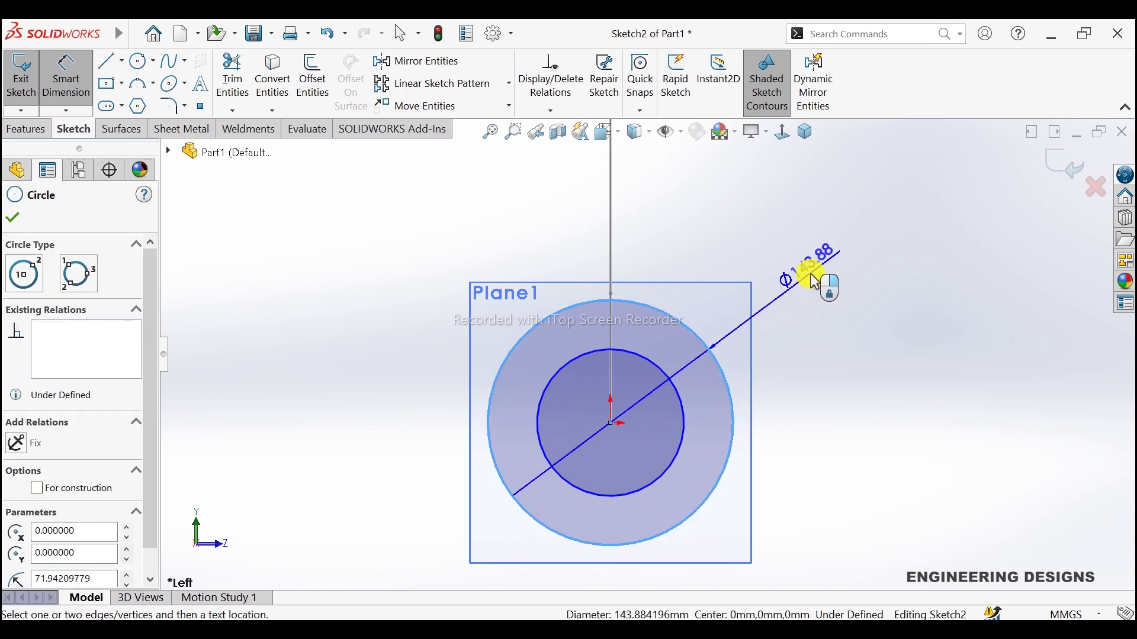
click(813, 278)
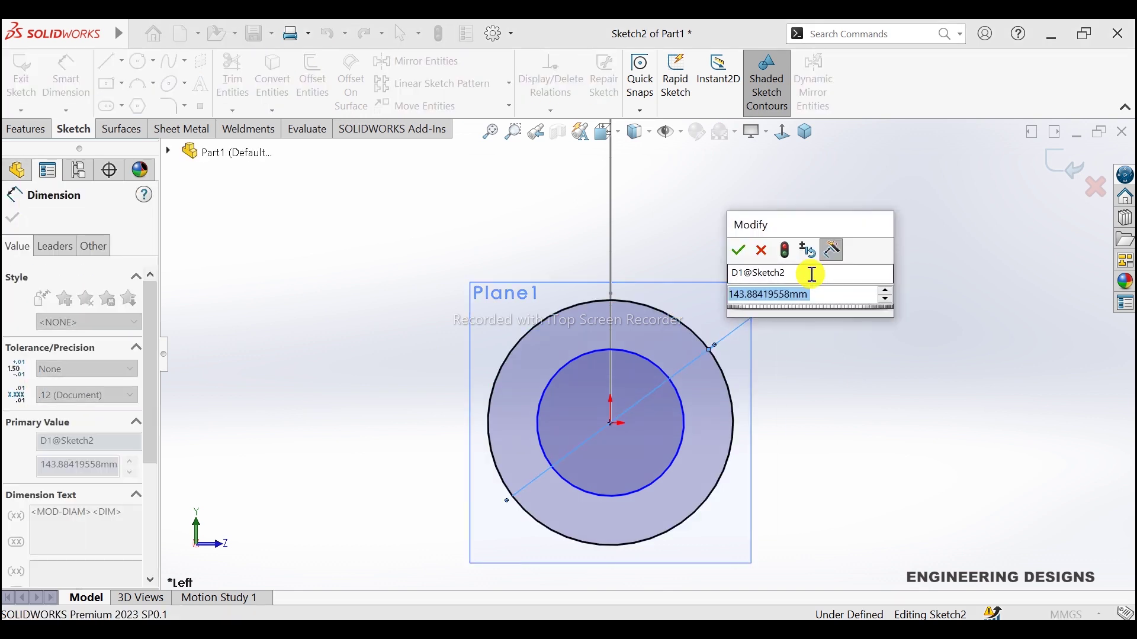
text(290)
key(Return)
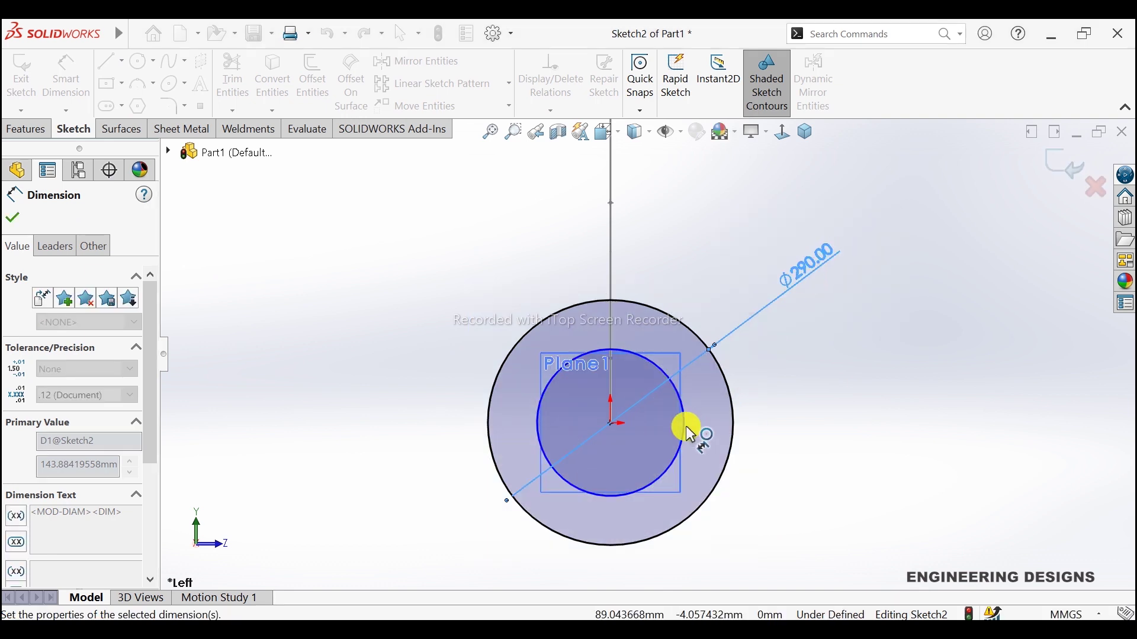
click(683, 424)
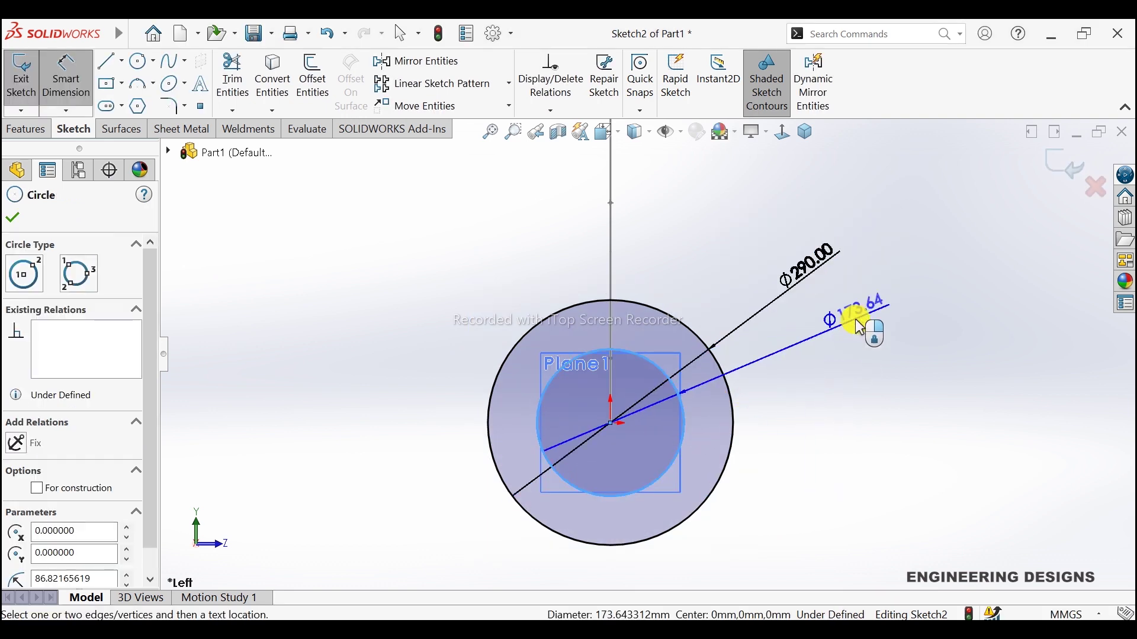
click(859, 327)
text(210)
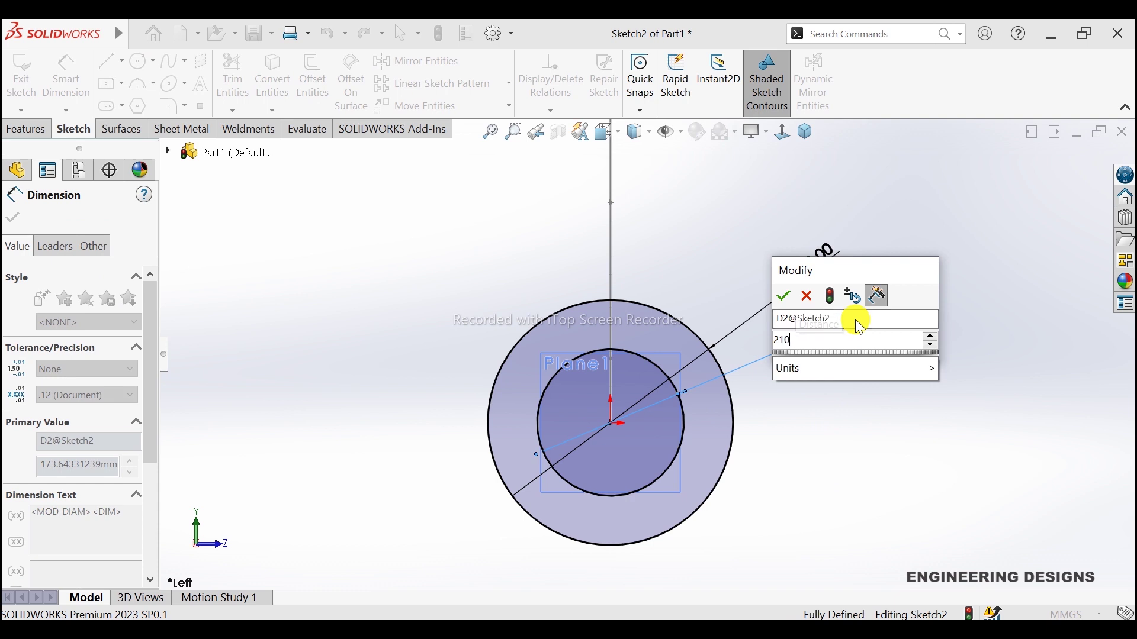
key(Return)
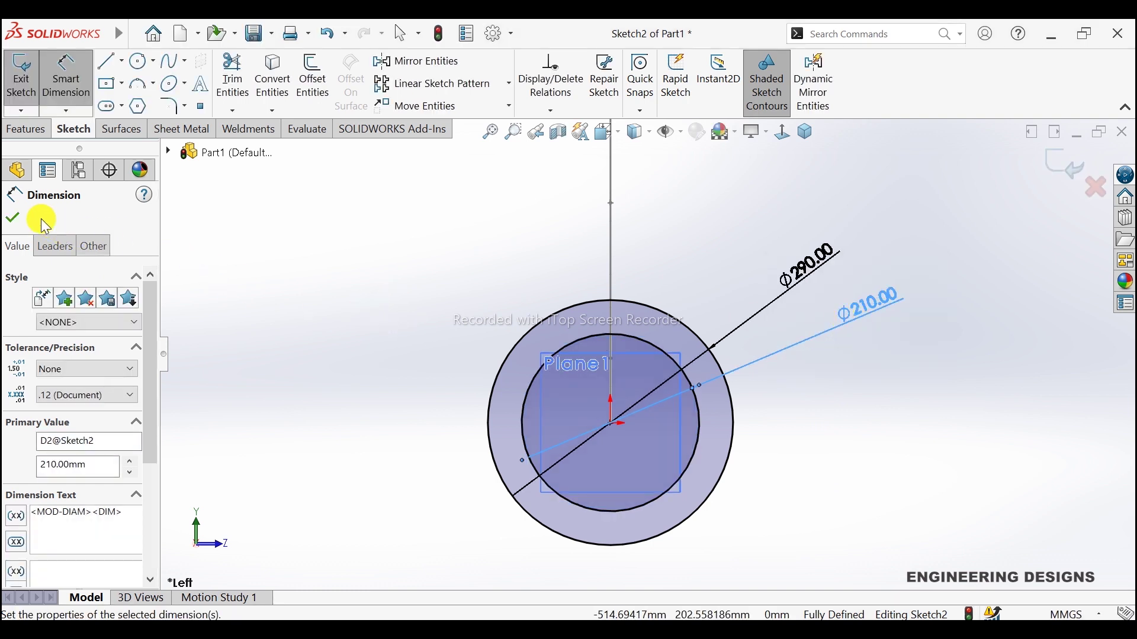
click(20, 218)
key(Escape)
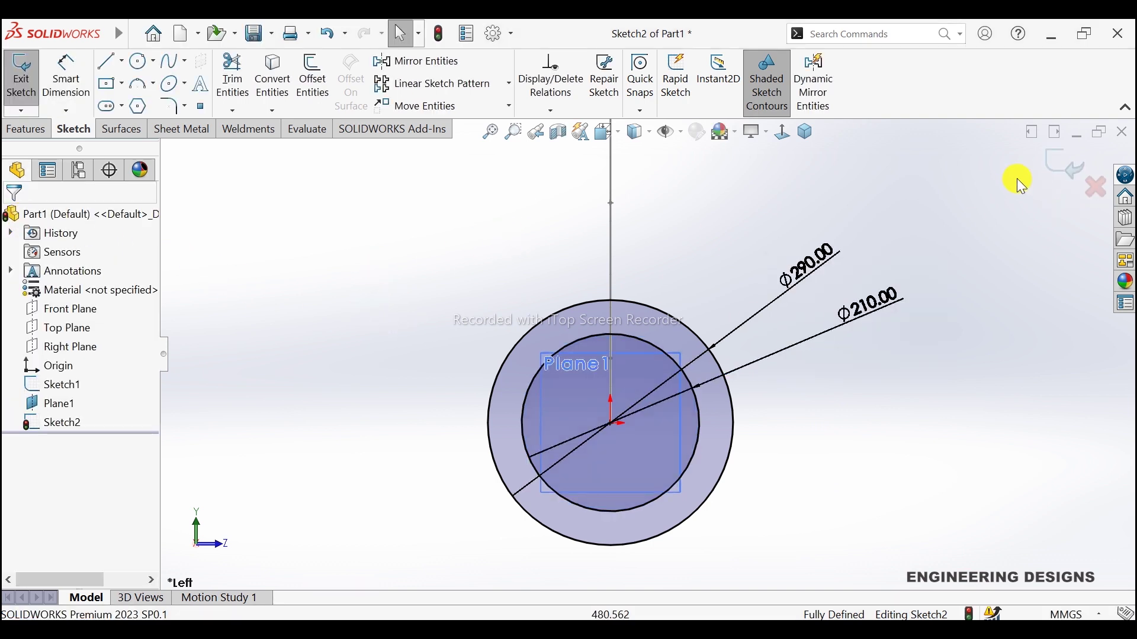
Exit the profile sketch, switch to isometric view and hide Plane1
click(1057, 159)
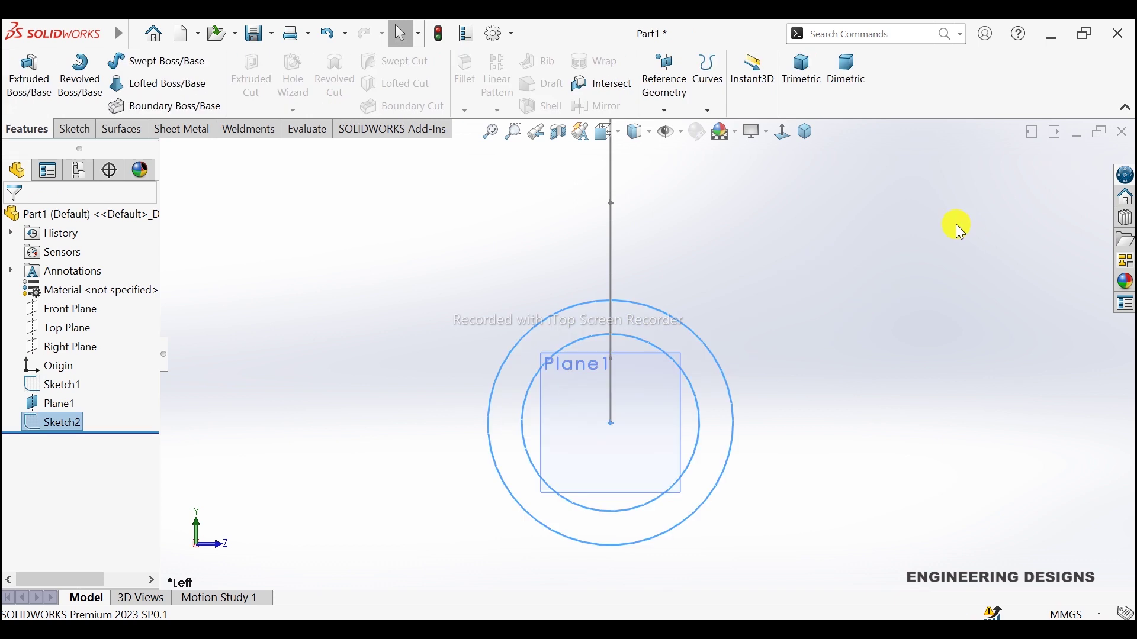
click(806, 132)
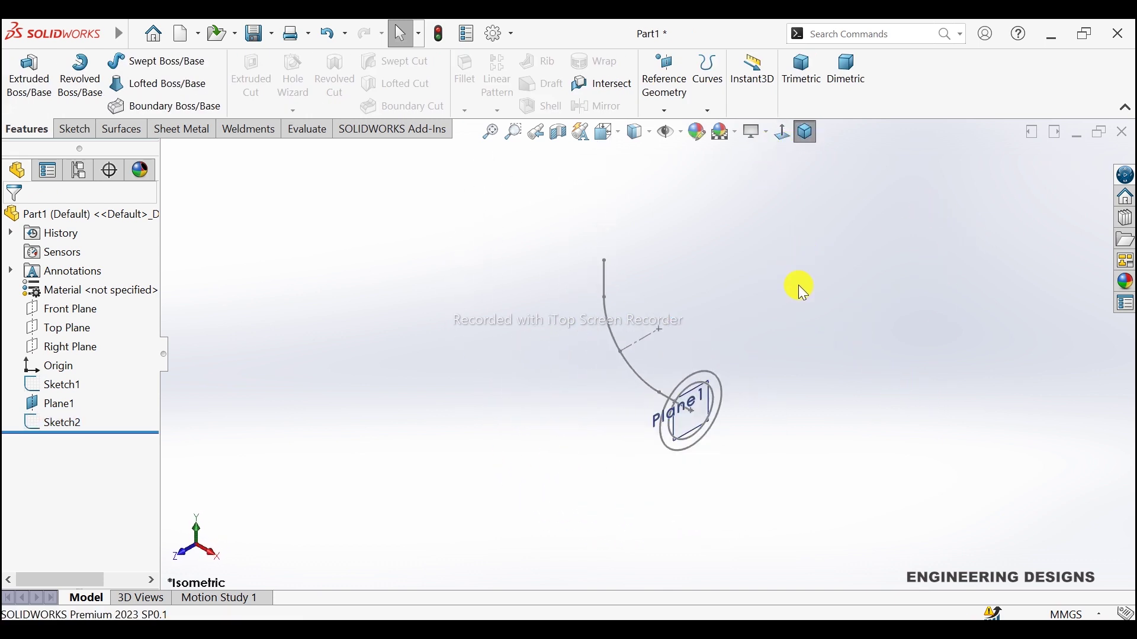
middle_drag(798, 286, 812, 184)
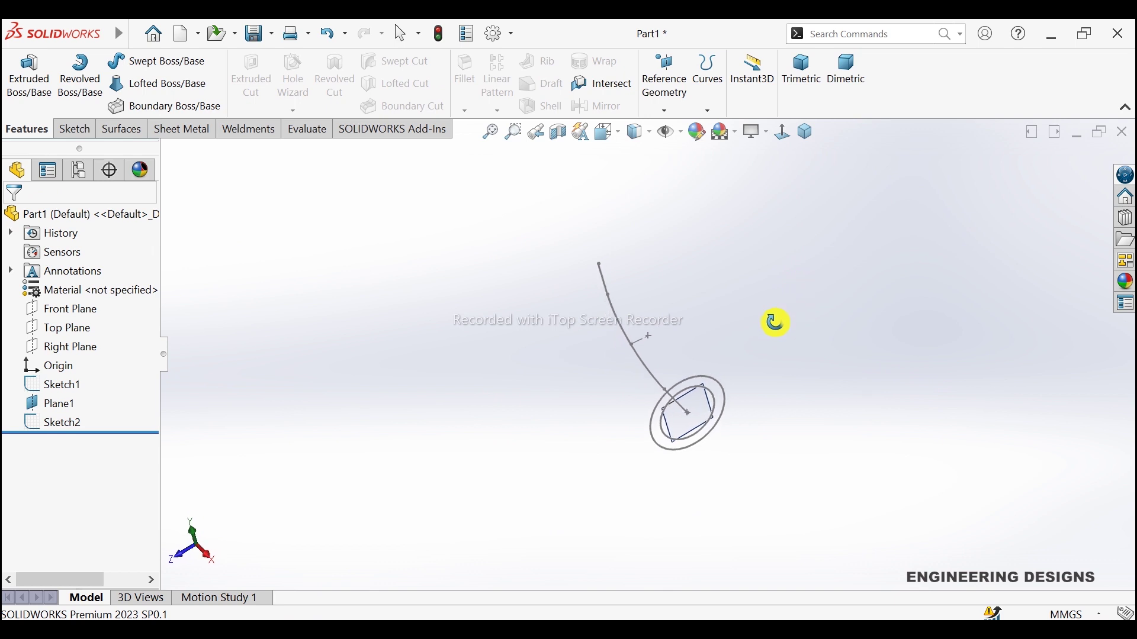
click(810, 135)
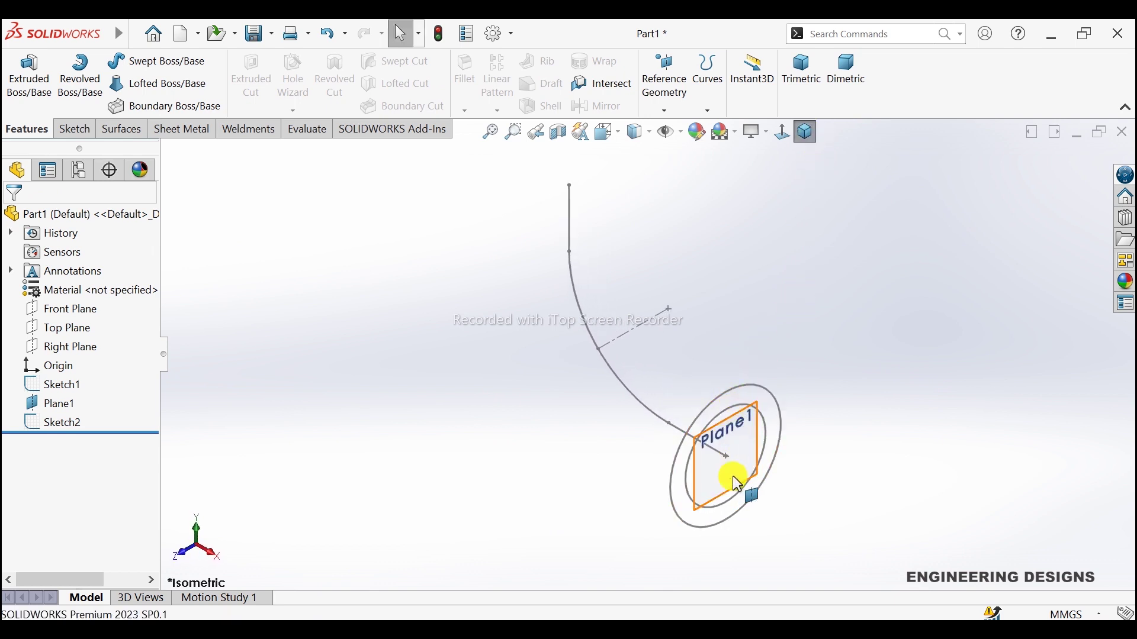
click(747, 432)
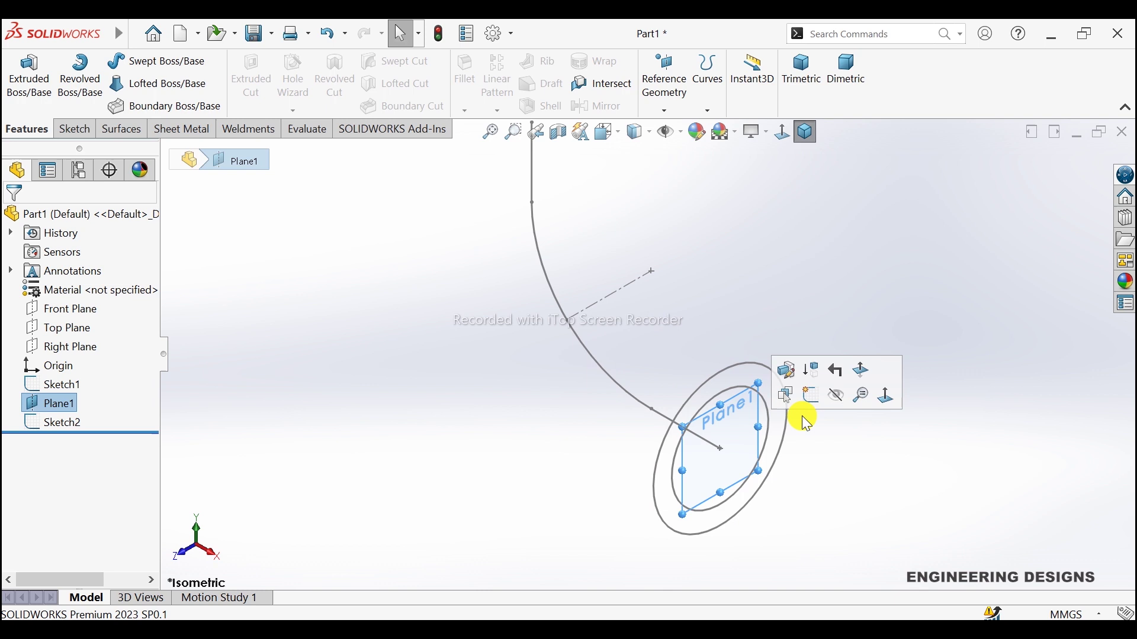
click(836, 398)
scroll(645, 355, up, 3)
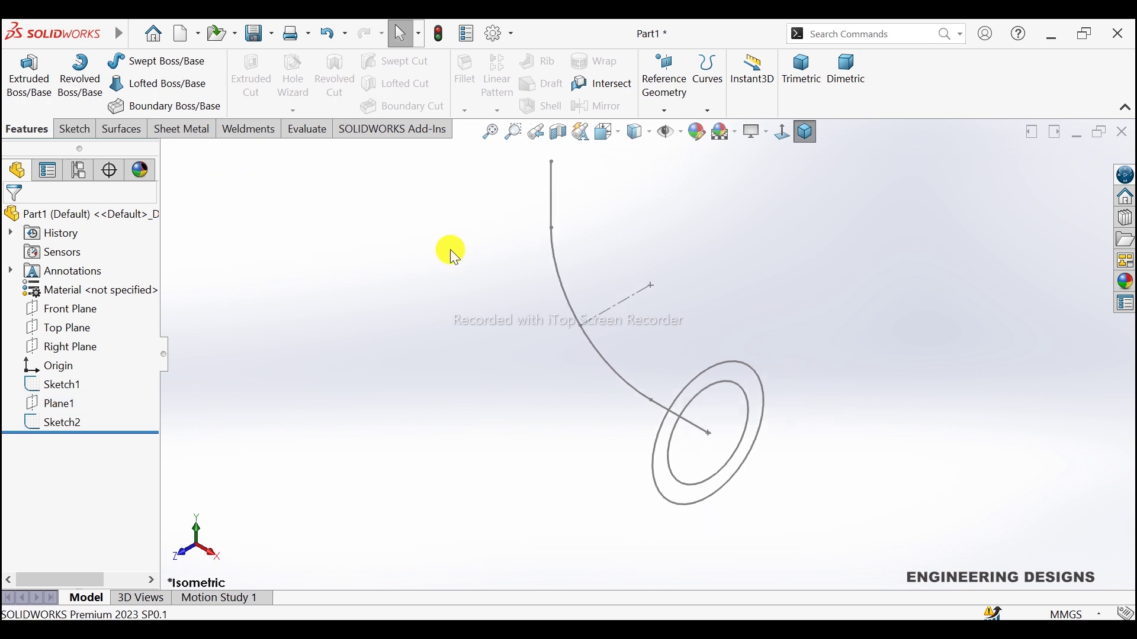
Sweep Sketch2 as profile along Sketch1 as path to form Sweep1
click(128, 70)
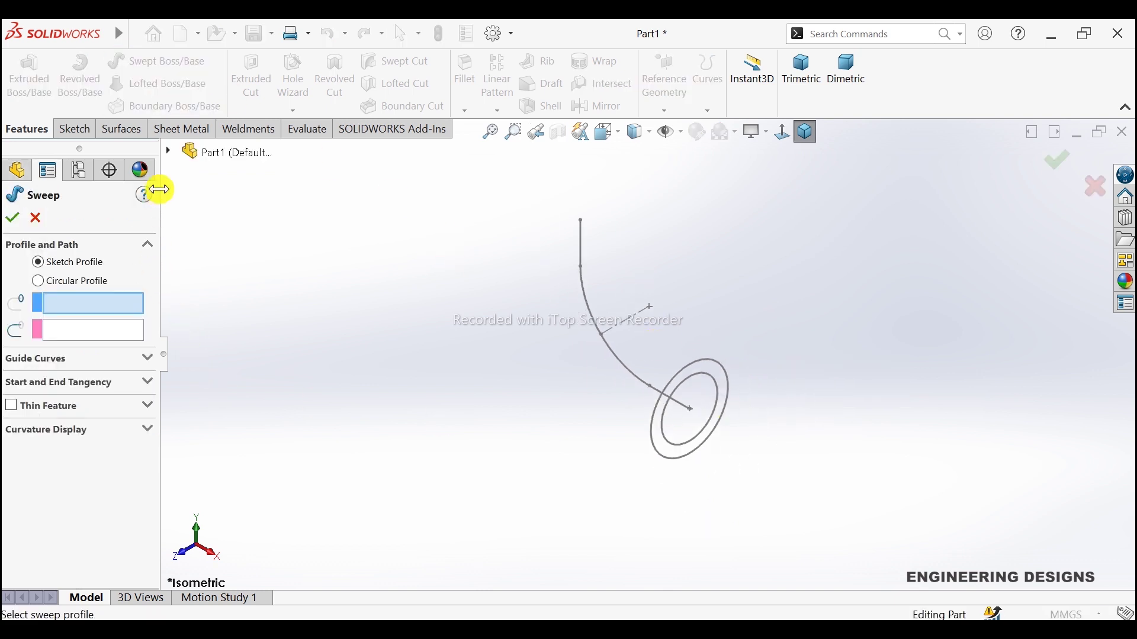
click(169, 154)
click(230, 360)
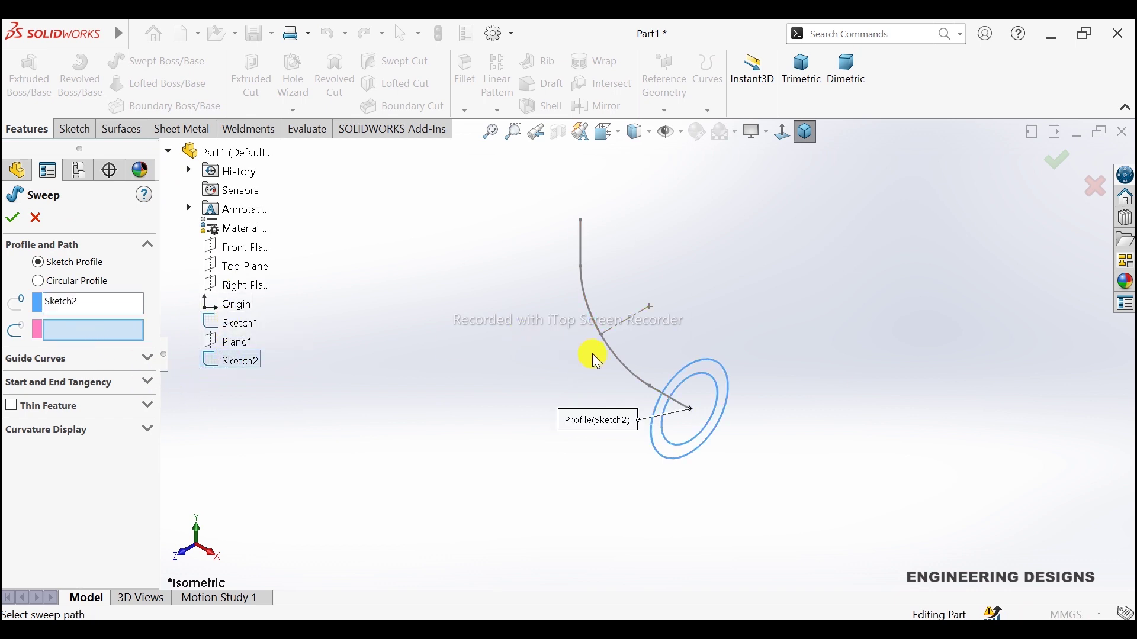
click(614, 354)
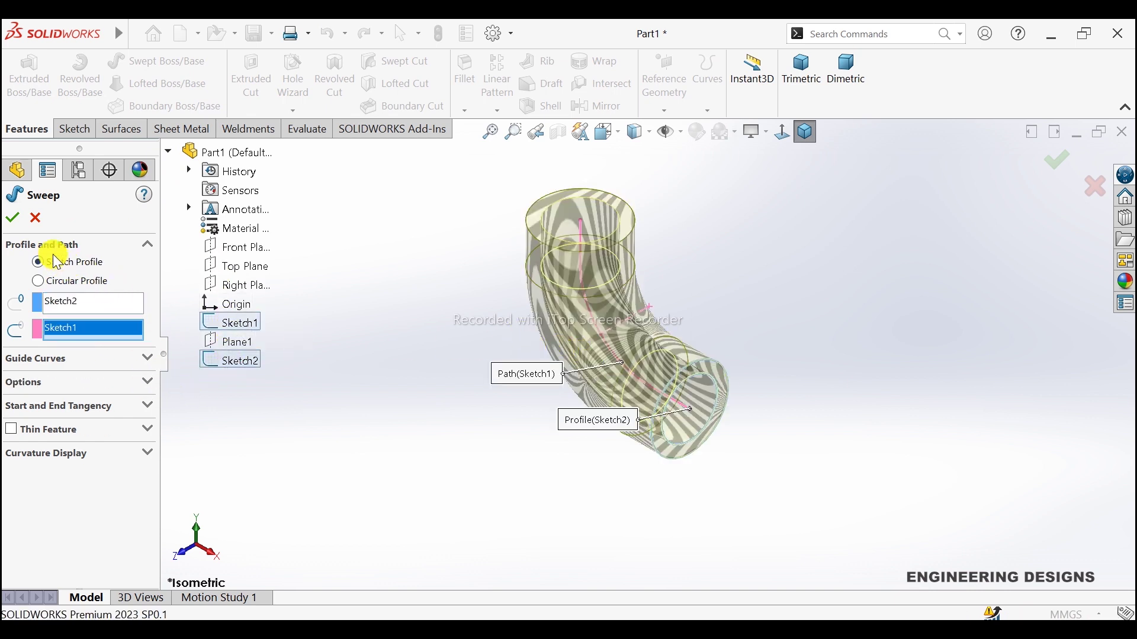
click(16, 223)
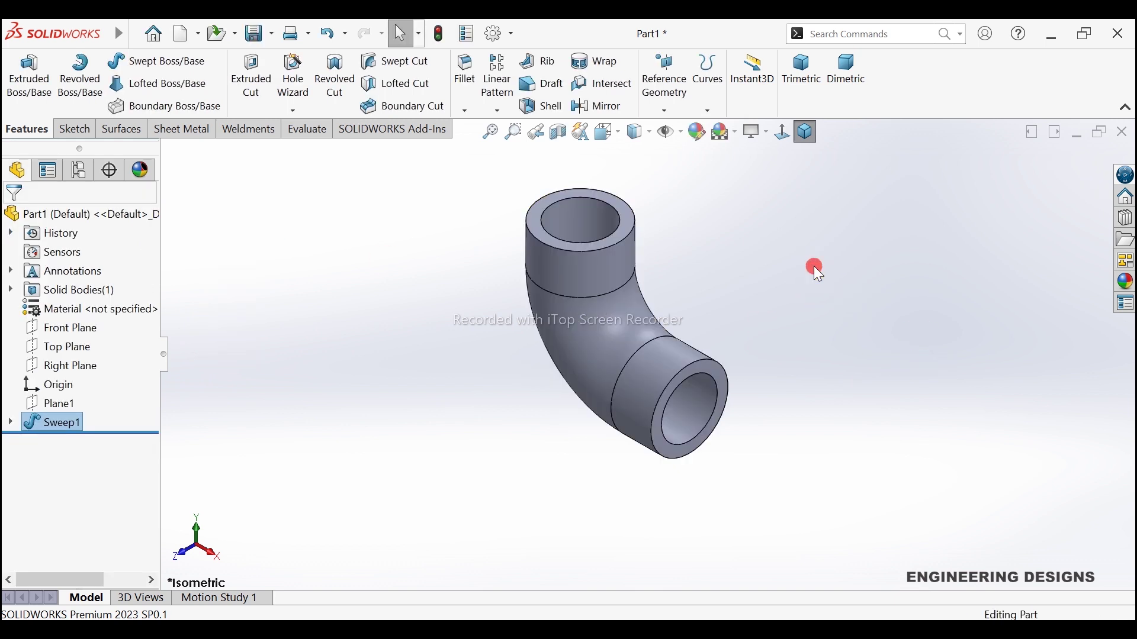
click(814, 267)
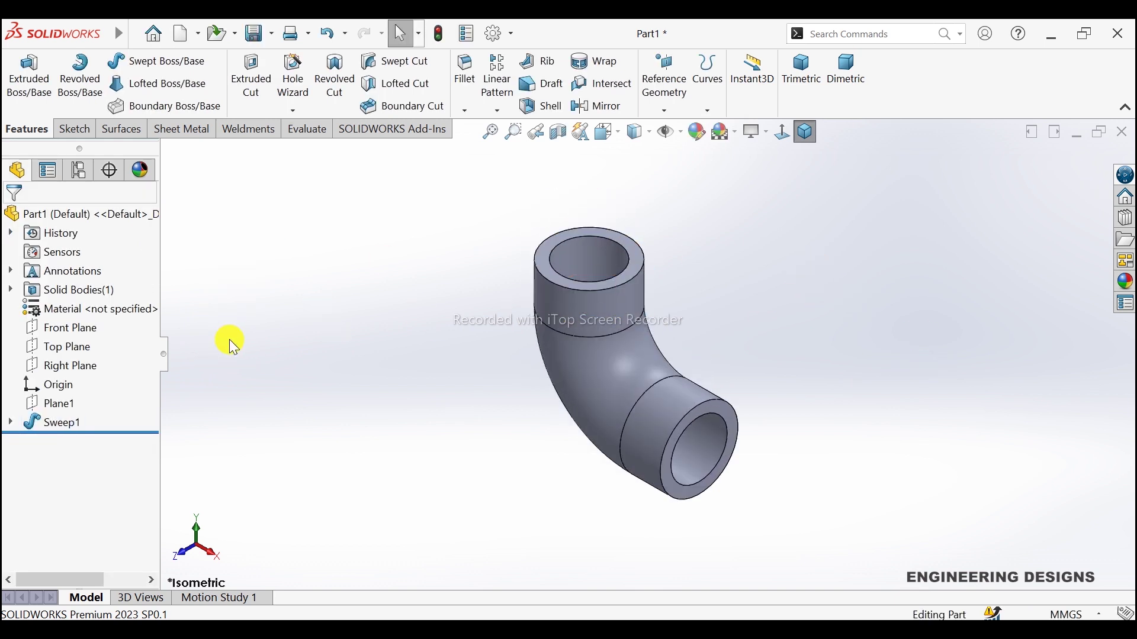
Assign Cast Alloy Steel as the part's material
right_click(119, 304)
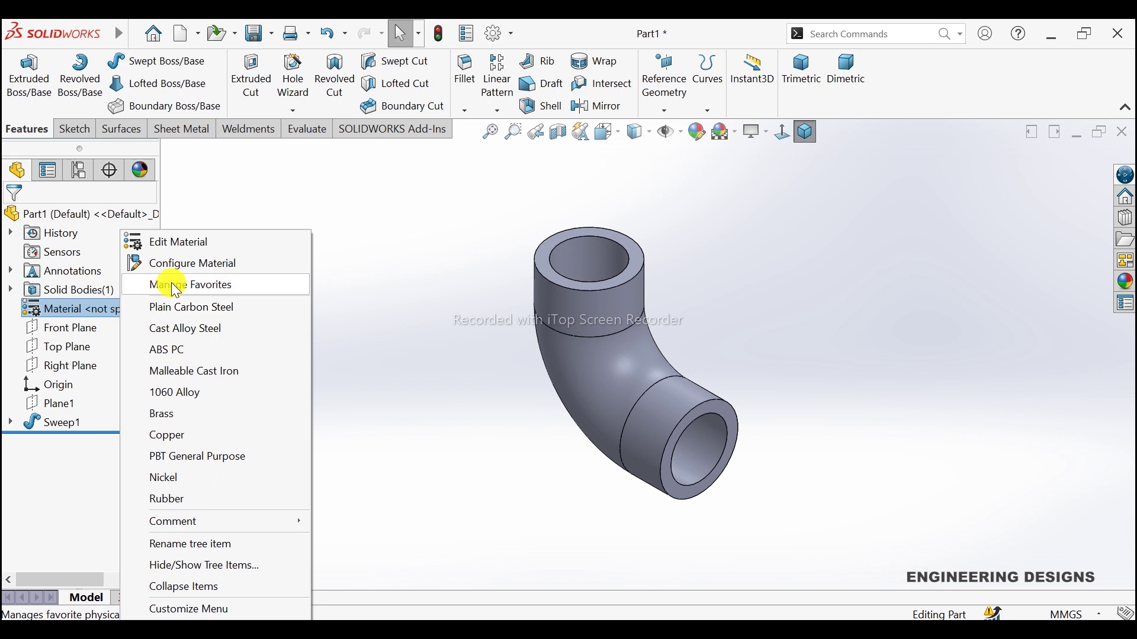
click(195, 327)
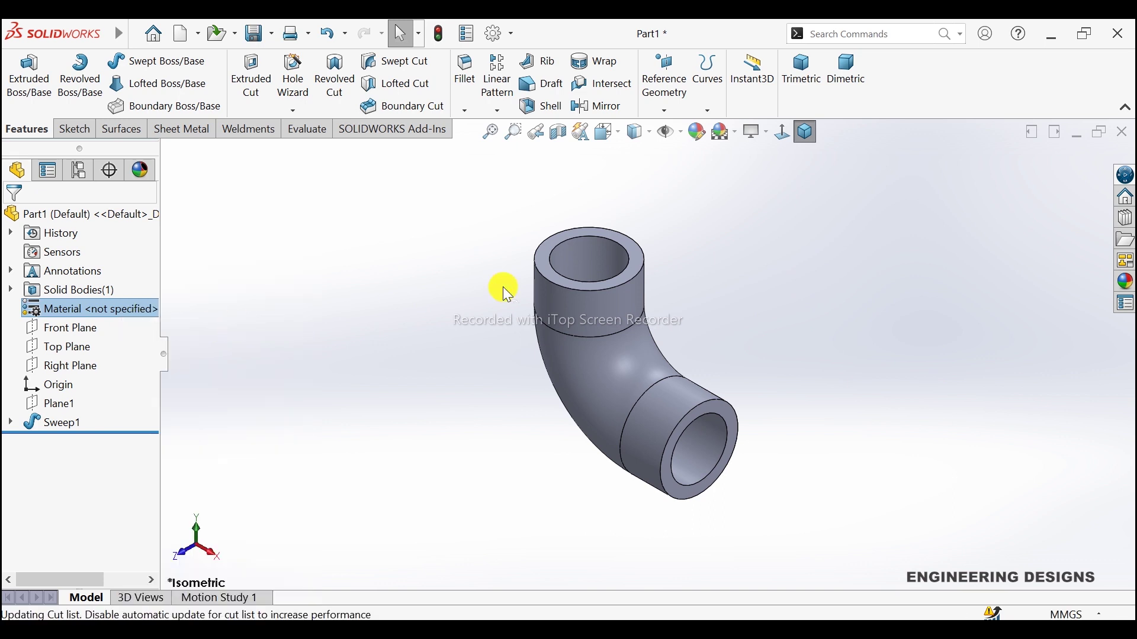
scroll(651, 367, down, 3)
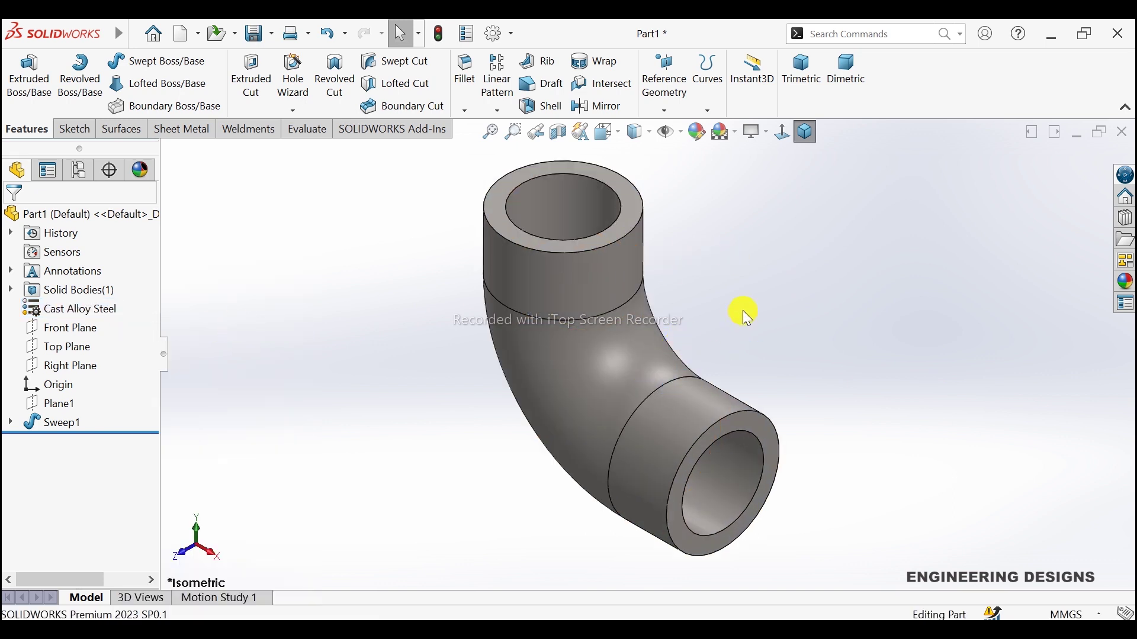
shift+middle_drag(745, 314, 713, 301)
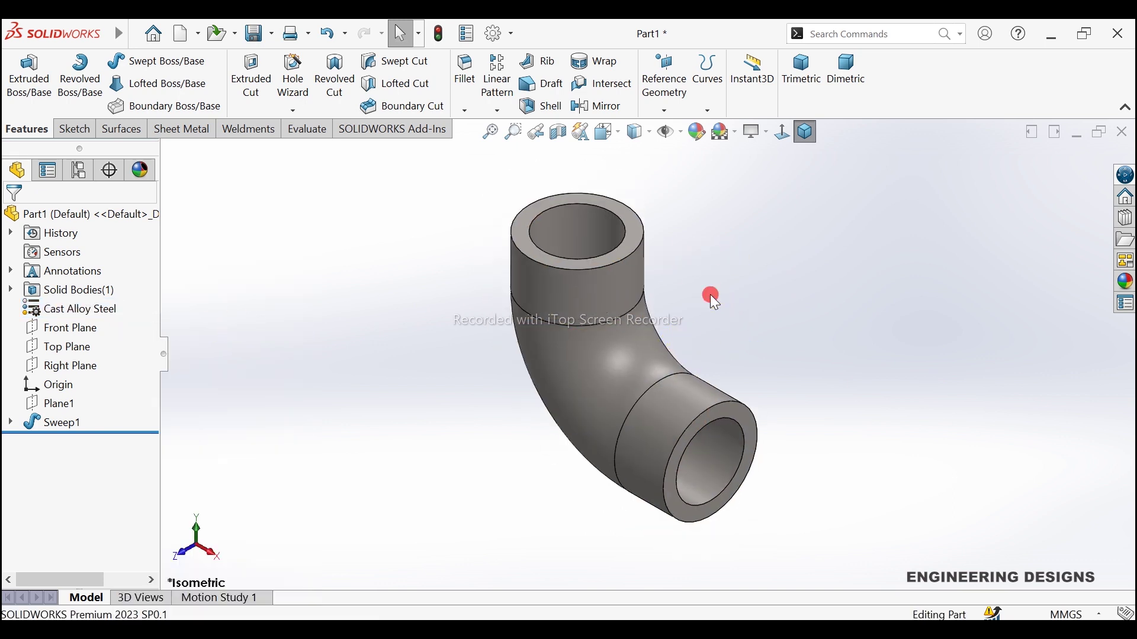
Apply the Plain White scene and start a sketch on the elbow's end face
click(736, 132)
click(743, 177)
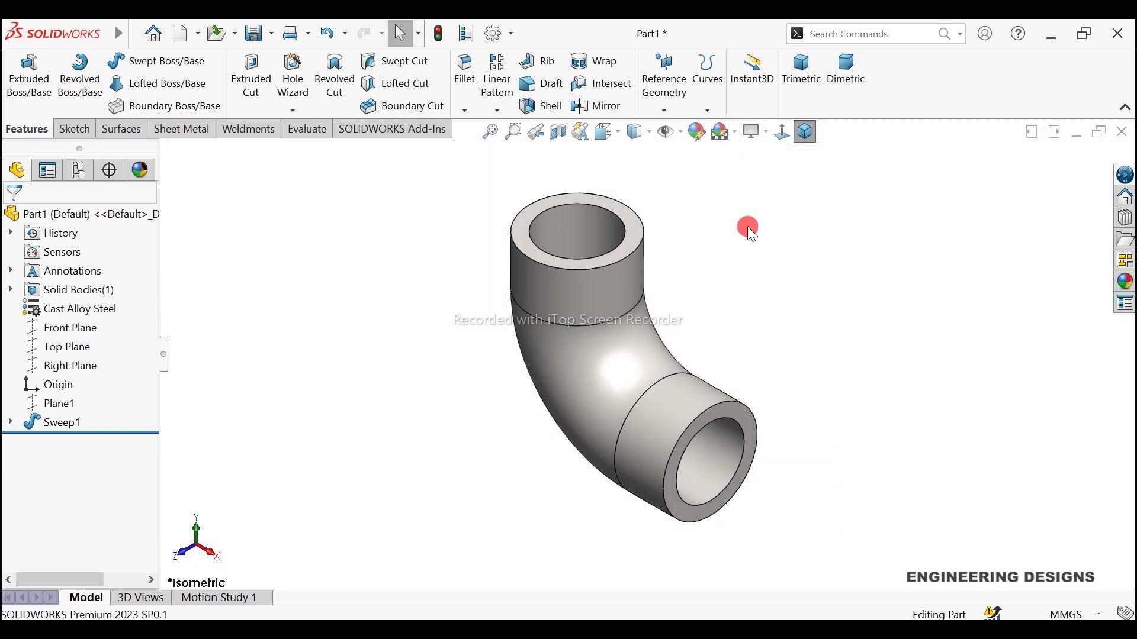
scroll(764, 486, down, 3)
scroll(734, 414, down, 3)
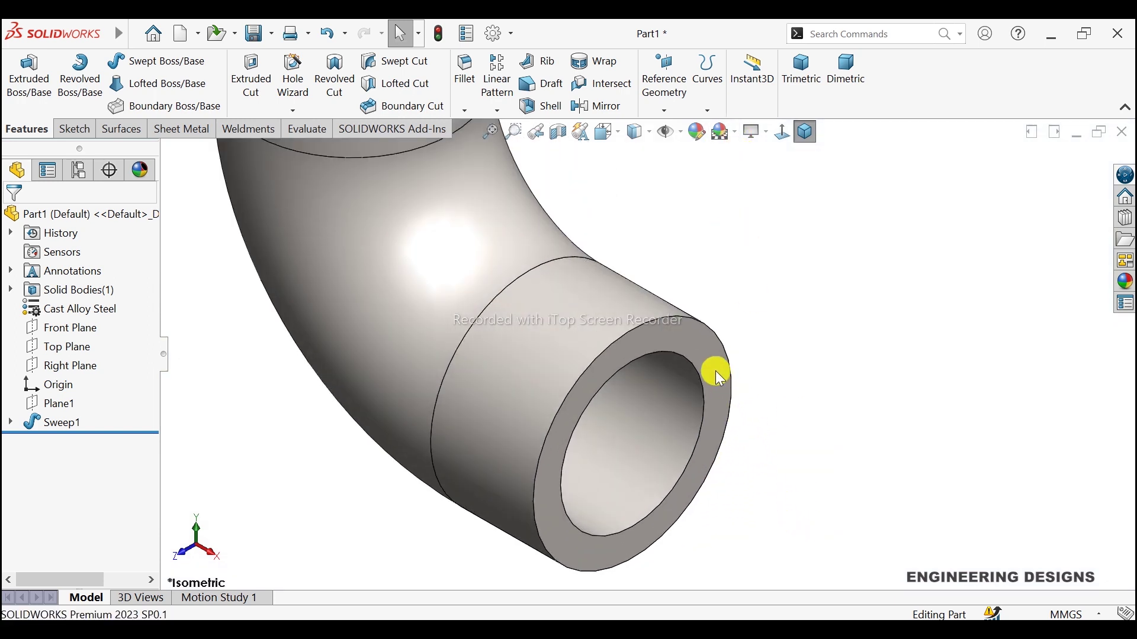
click(712, 367)
click(779, 338)
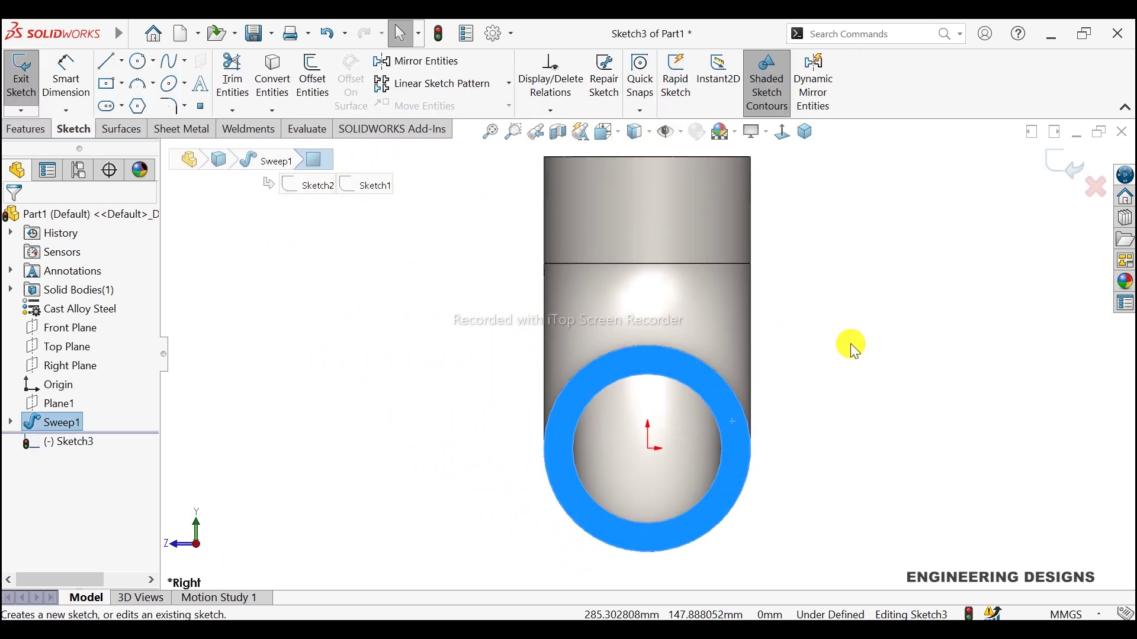
Draw a center rectangle around the pipe end, centred on the origin
click(127, 85)
click(142, 127)
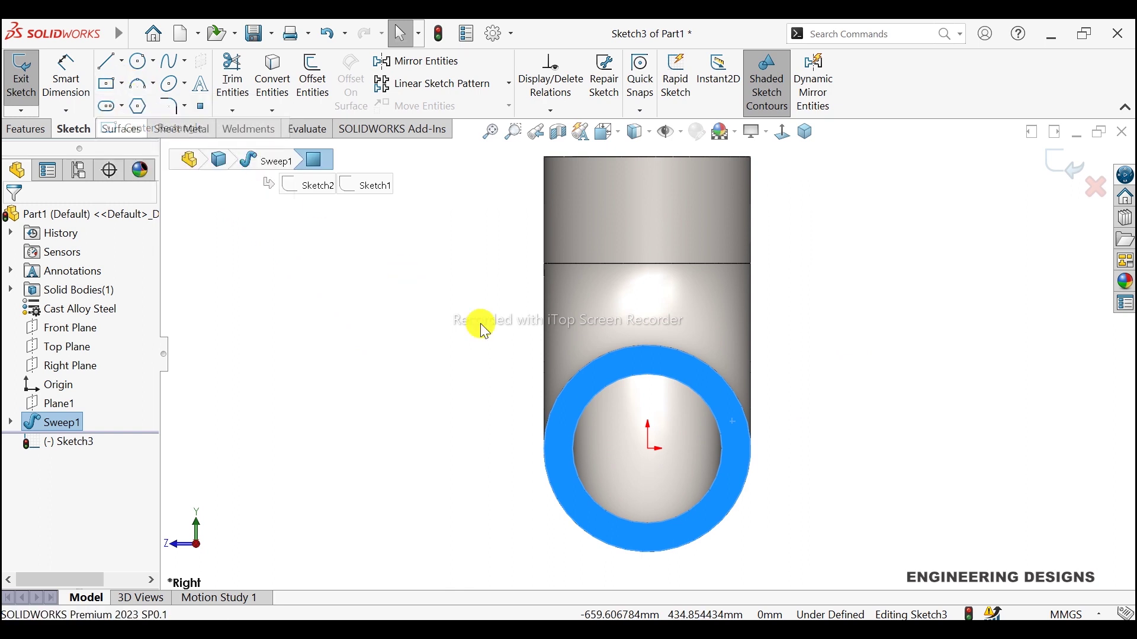
click(648, 449)
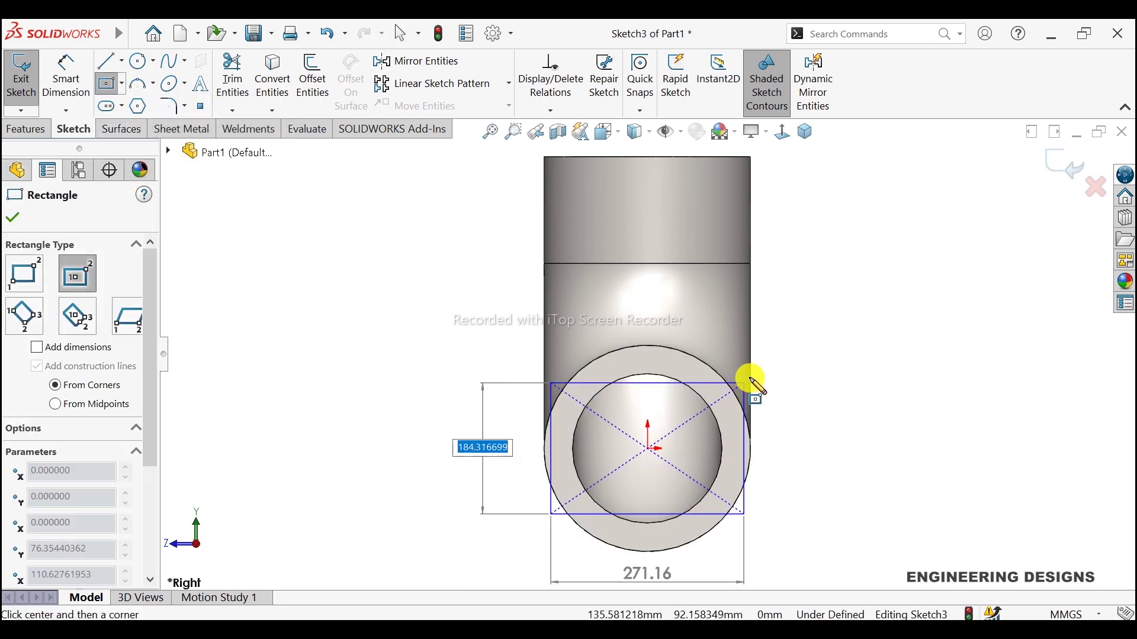
click(775, 346)
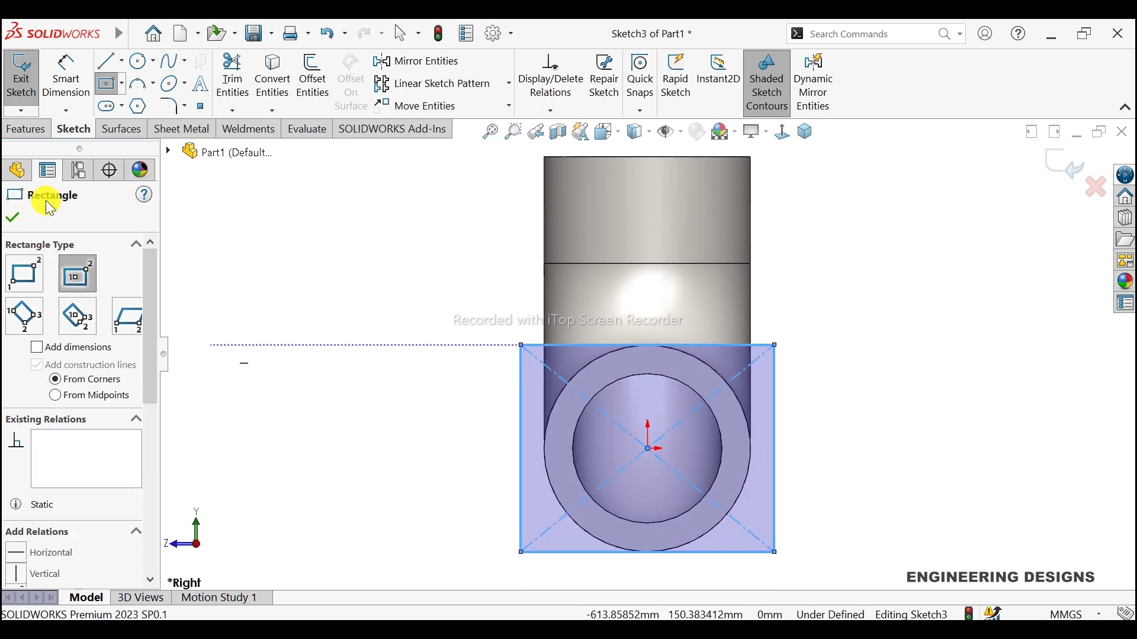
click(65, 77)
Dimension the rectangle's width and height to 360 mm each
key(f)
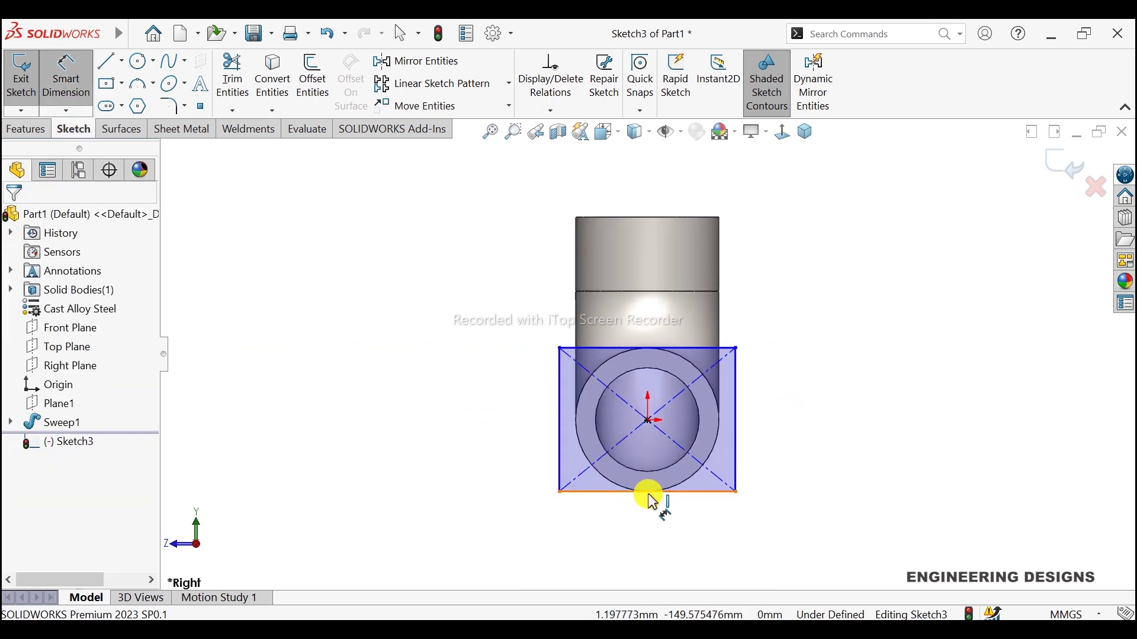
click(661, 492)
click(664, 530)
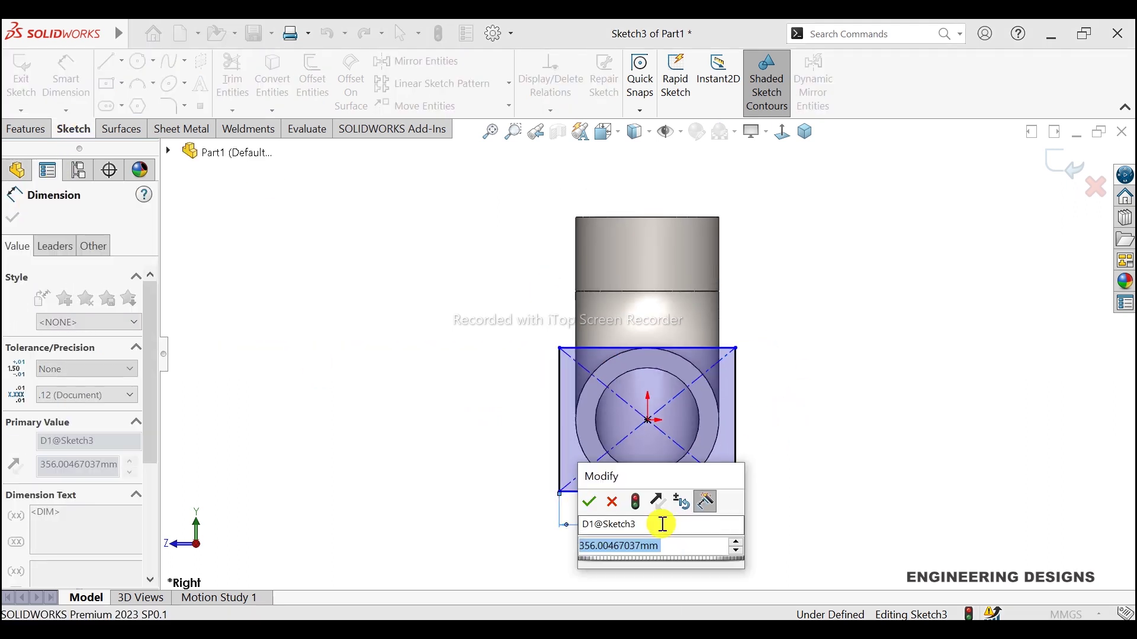
text(360)
key(Return)
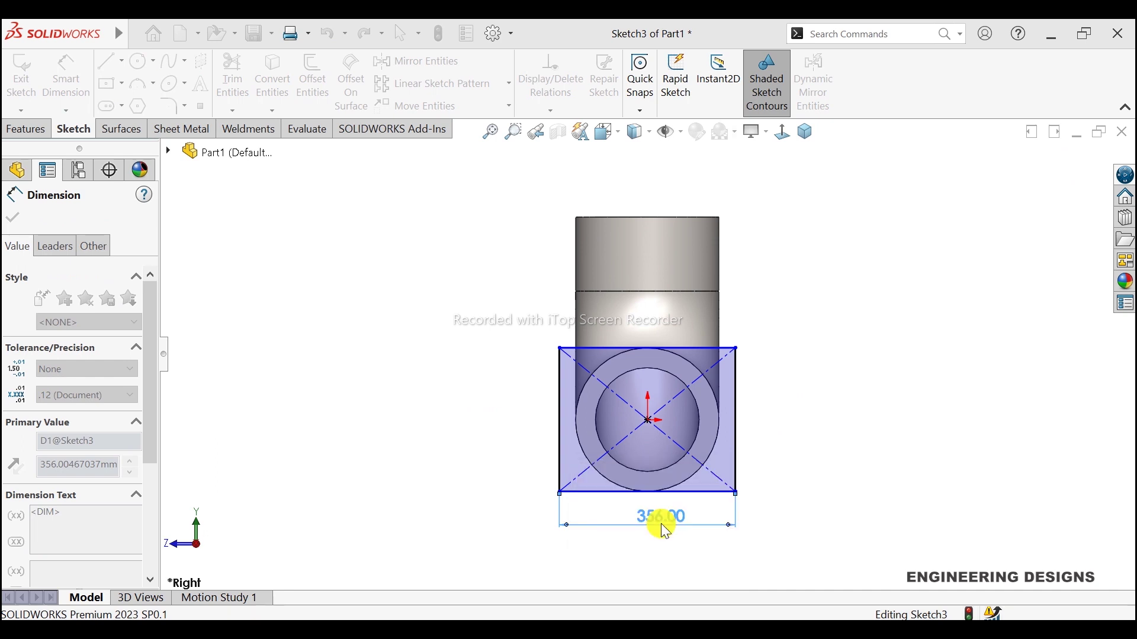
click(740, 421)
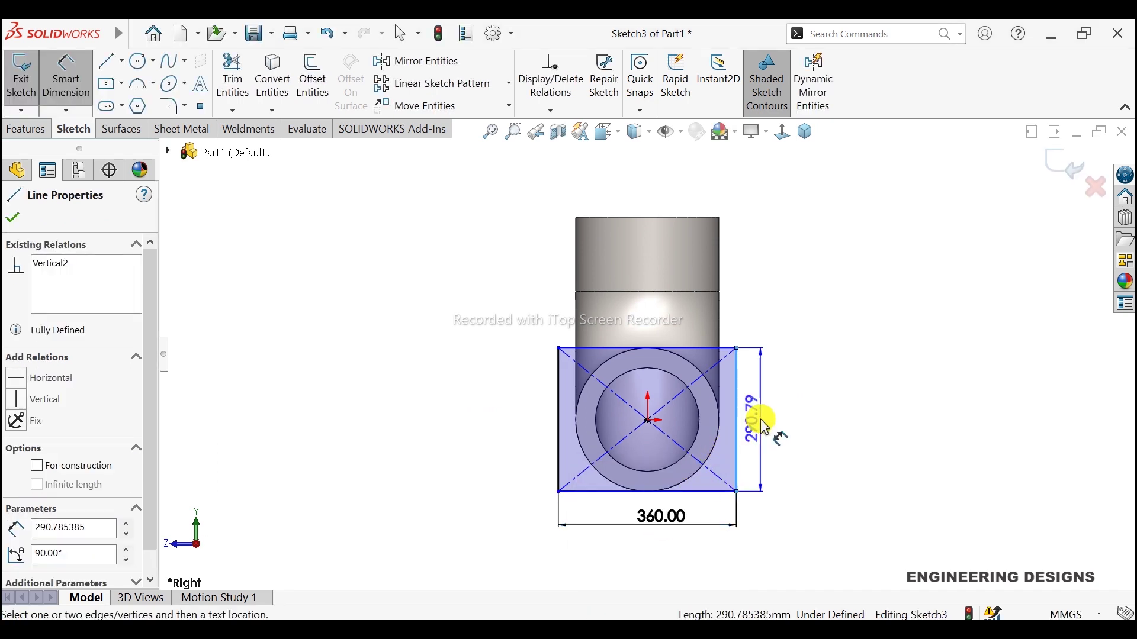
click(762, 422)
text(360)
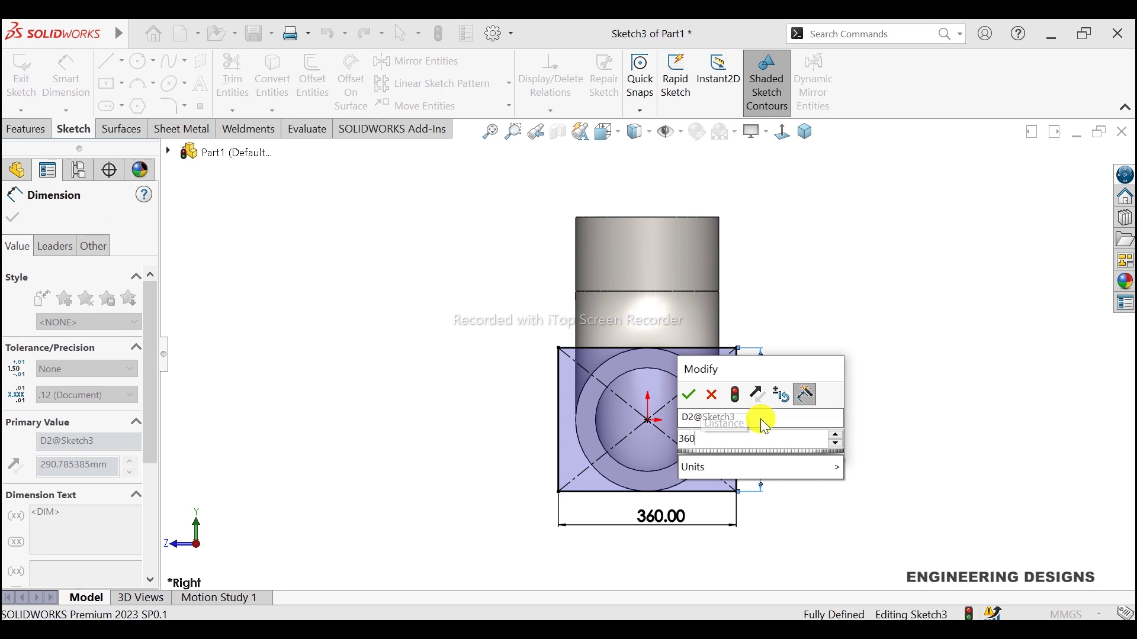
key(Return)
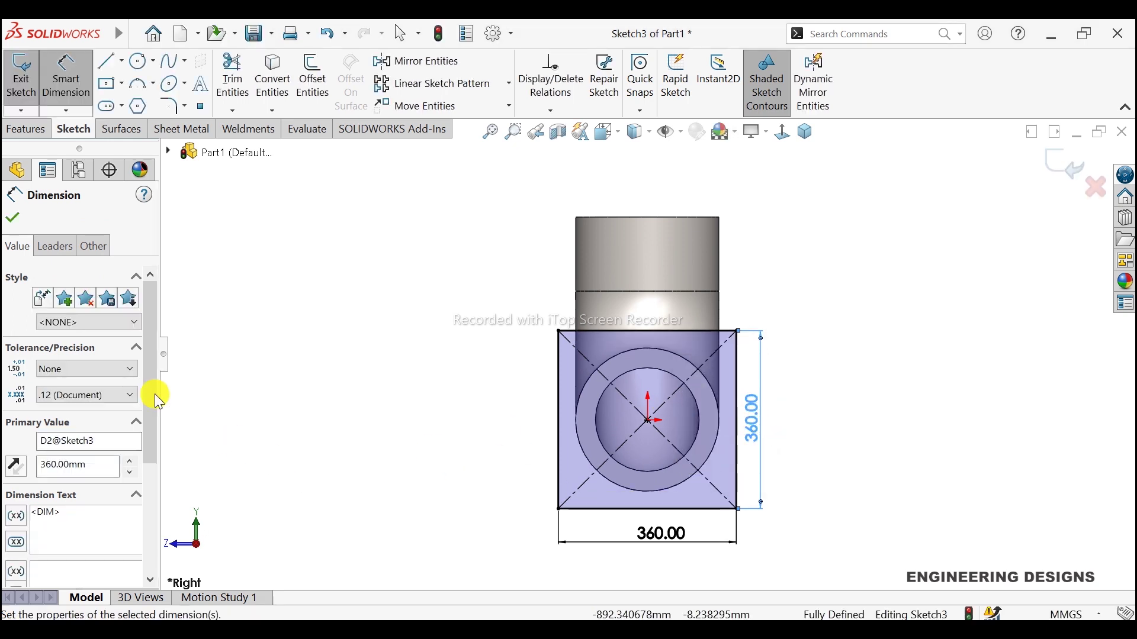
click(13, 218)
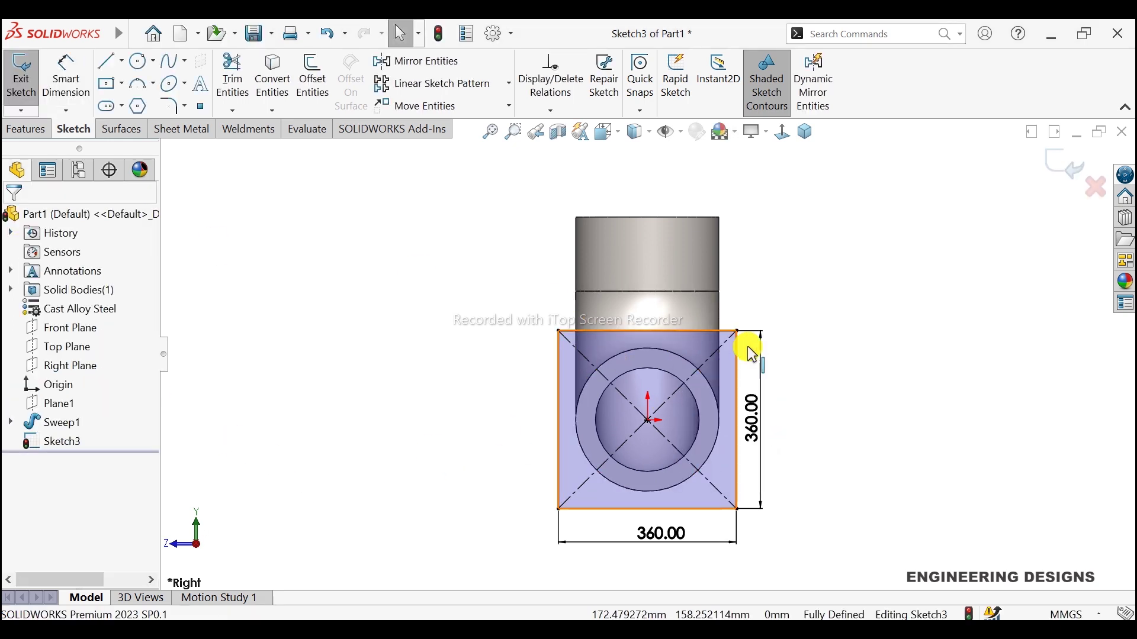
Draw a small bolt-hole circle near the square's top-right corner
scroll(723, 401, down, 1)
scroll(723, 401, down, 1)
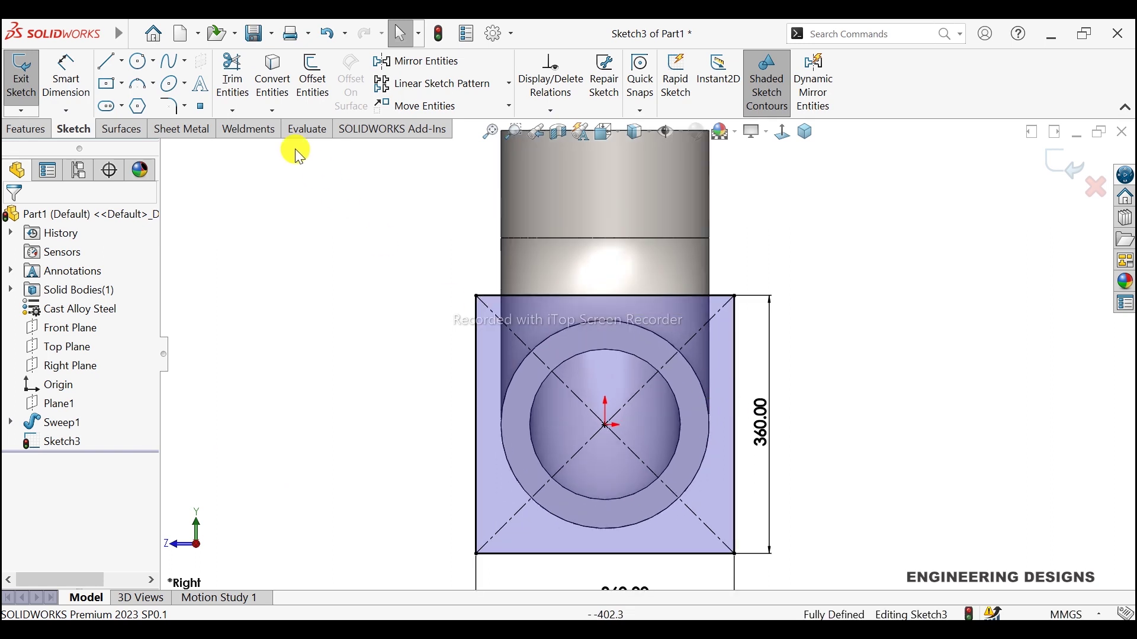
scroll(632, 399, up, 2)
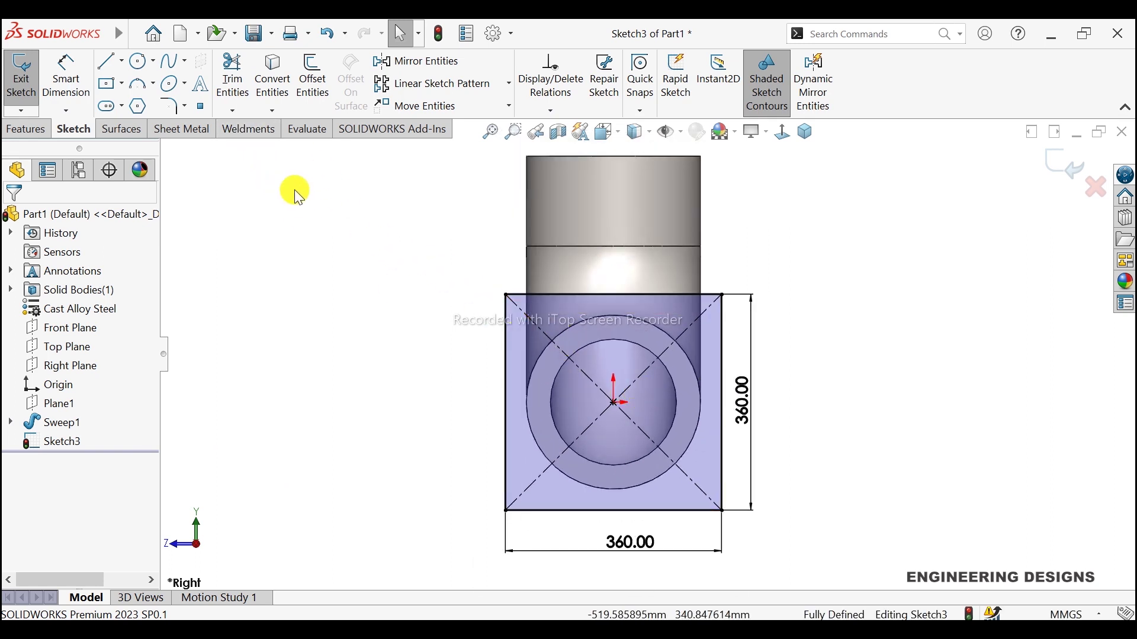
click(139, 61)
scroll(687, 323, down, 1)
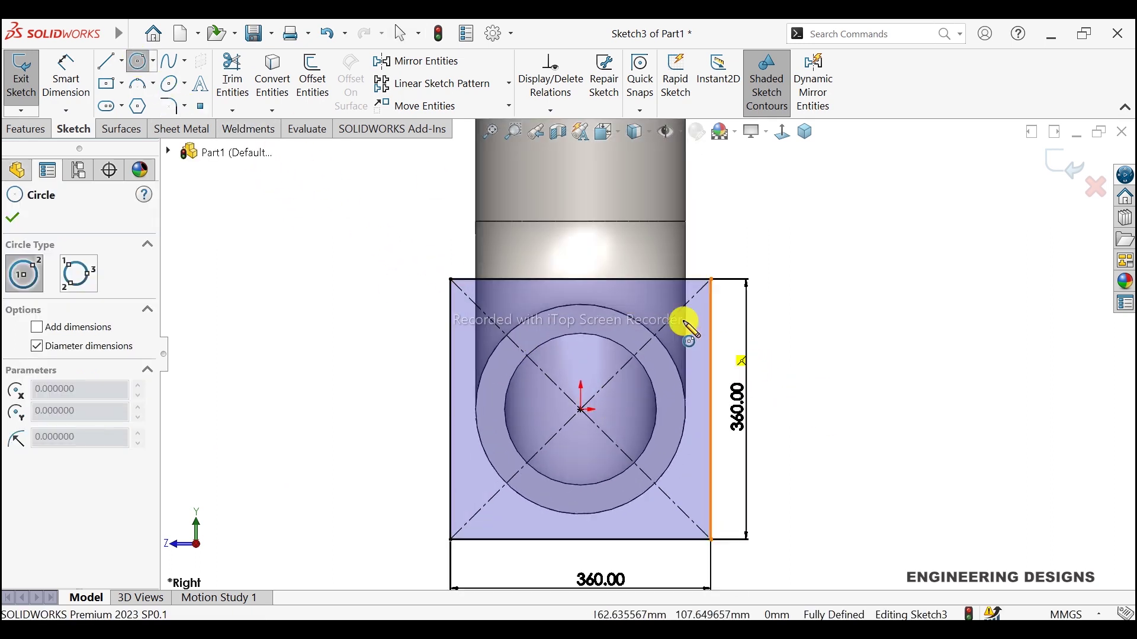
scroll(722, 350, down, 4)
click(709, 303)
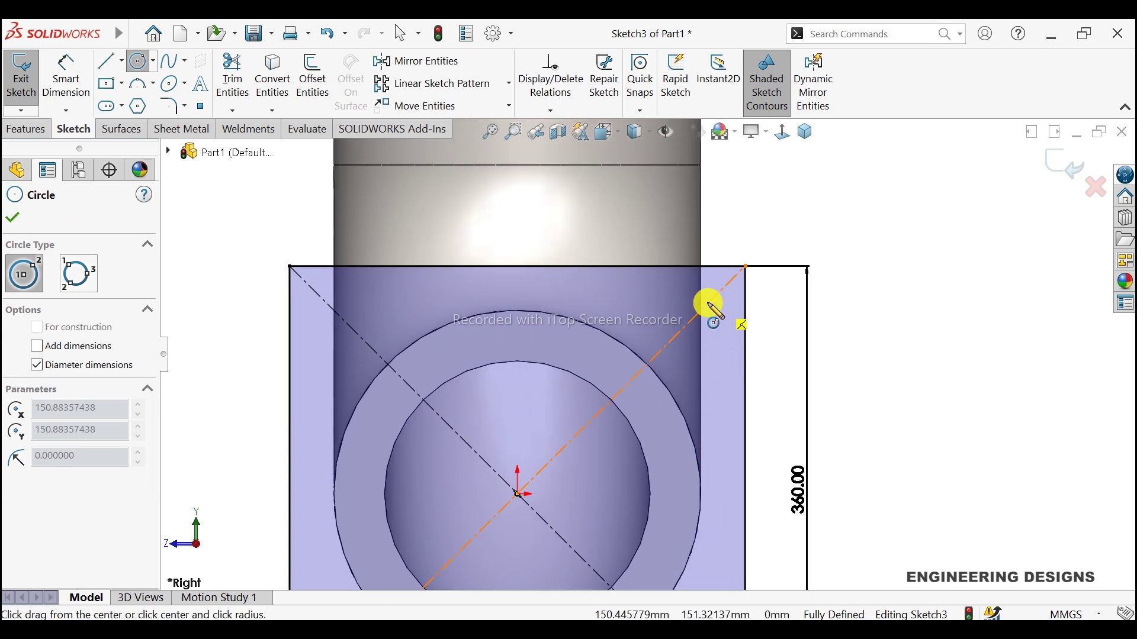
click(726, 320)
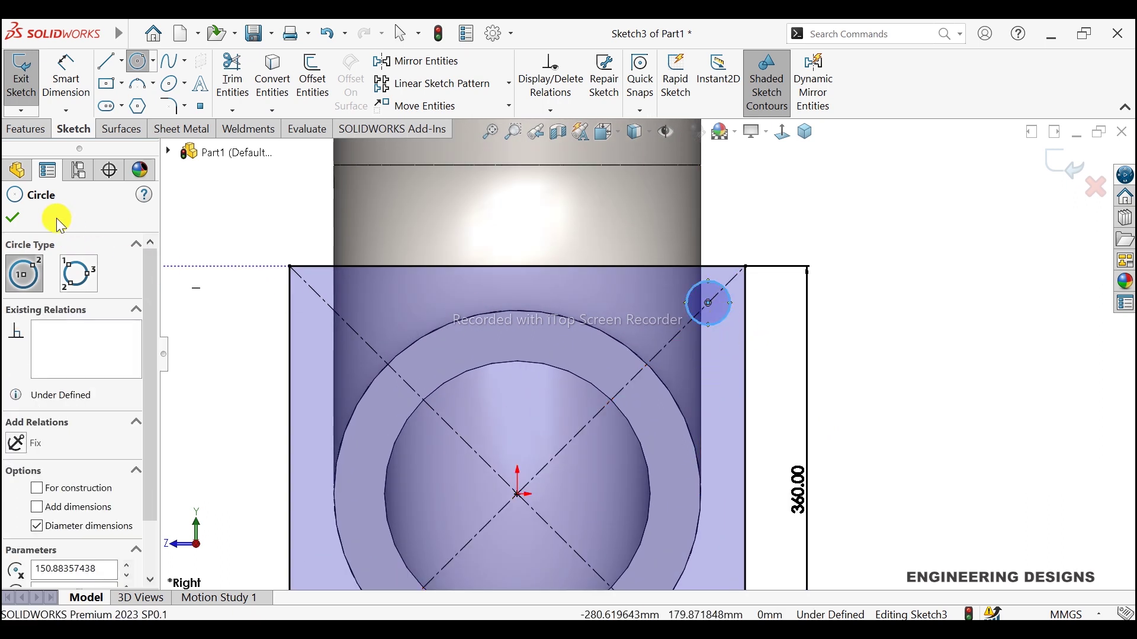
click(18, 222)
scroll(745, 321, up, 3)
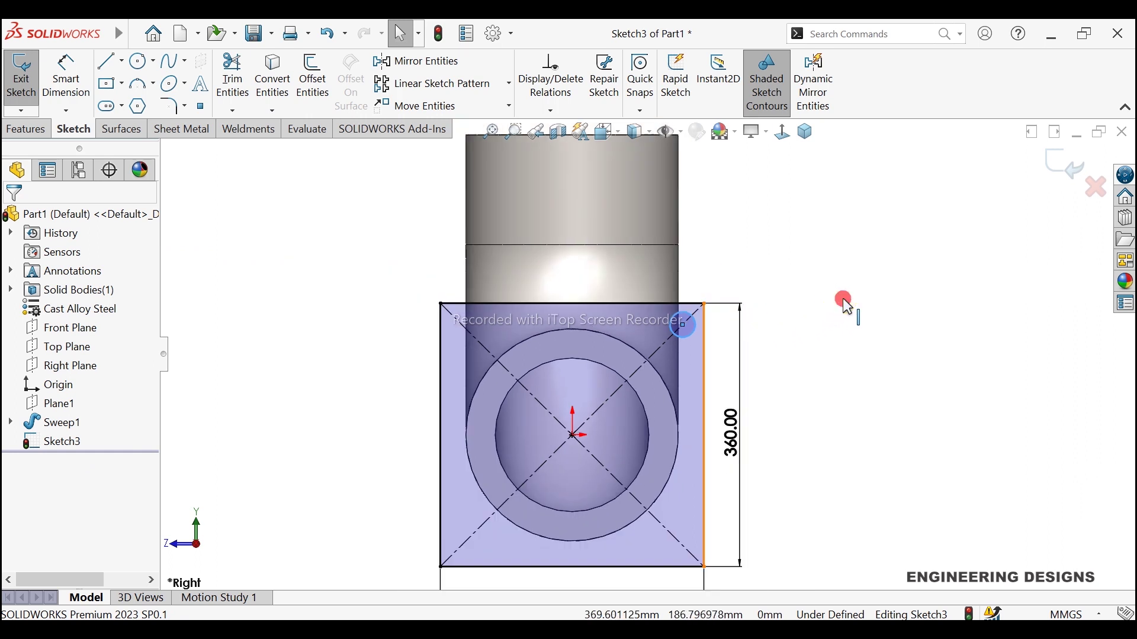
scroll(694, 363, down, 2)
Locate the hole centre 50 mm from the top edge and 50 mm from the right edge
click(66, 76)
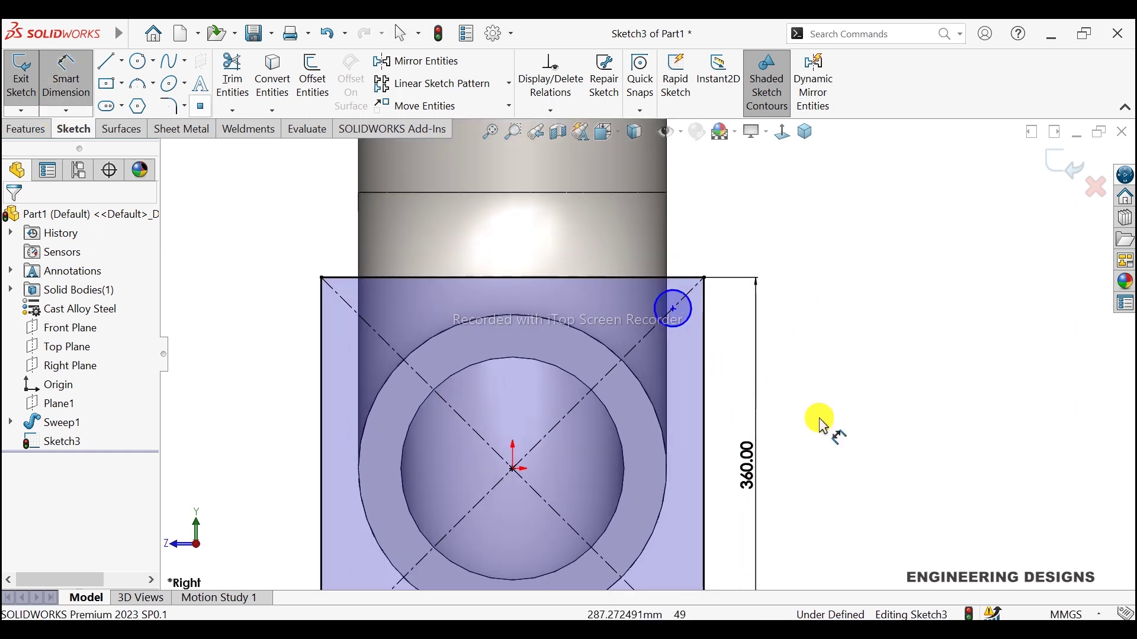
scroll(704, 349, down, 1)
scroll(704, 349, down, 1)
click(656, 296)
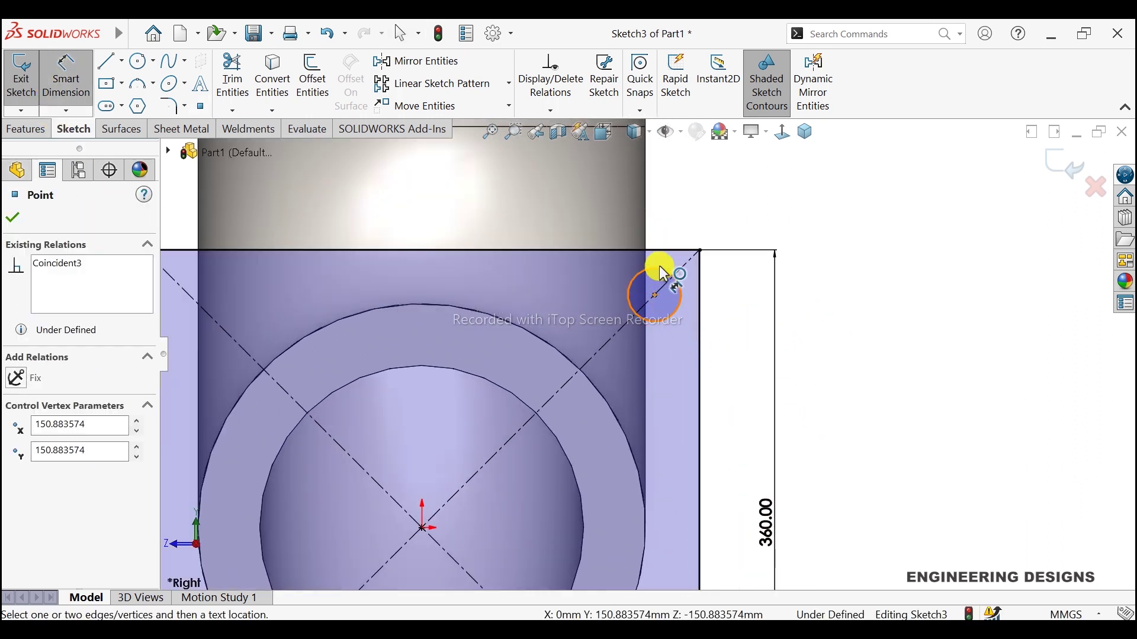
click(668, 252)
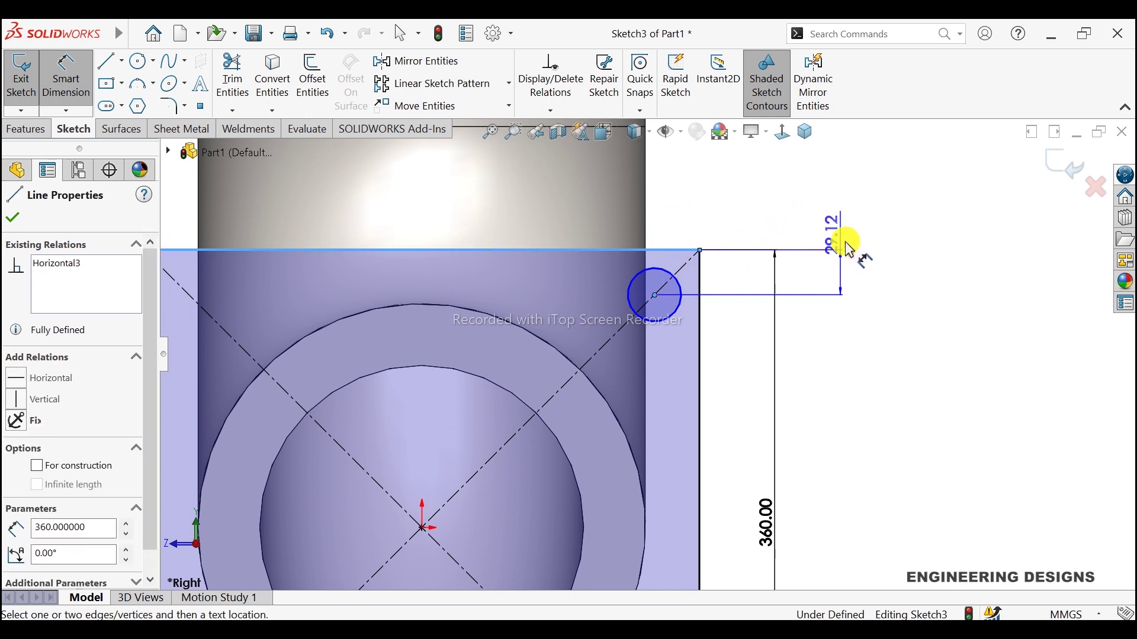
click(741, 215)
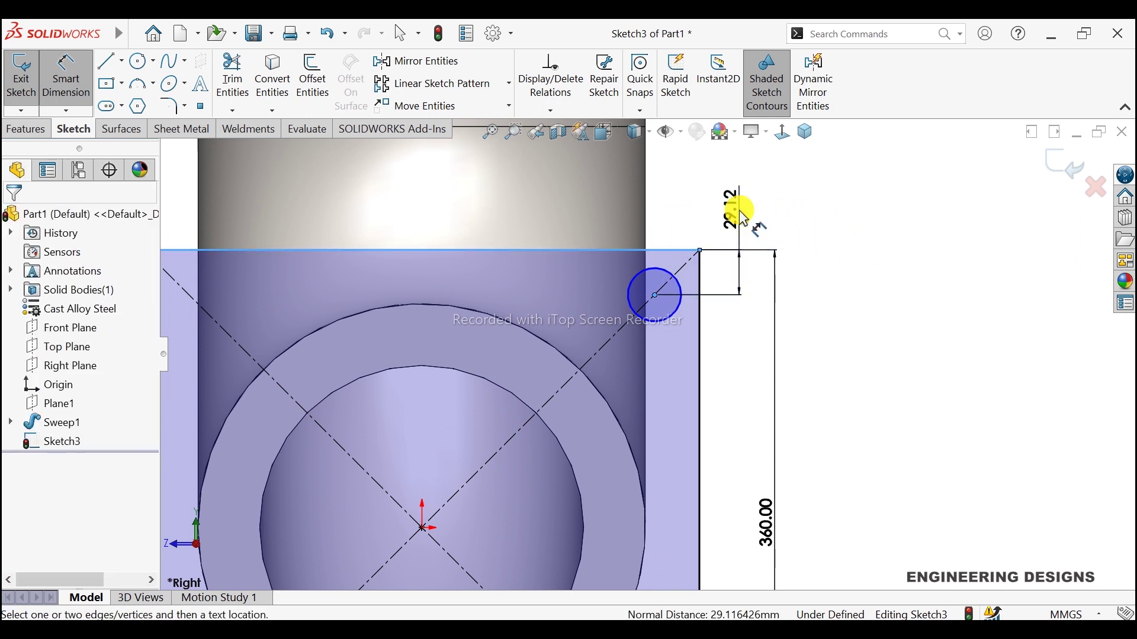
text(50)
key(Return)
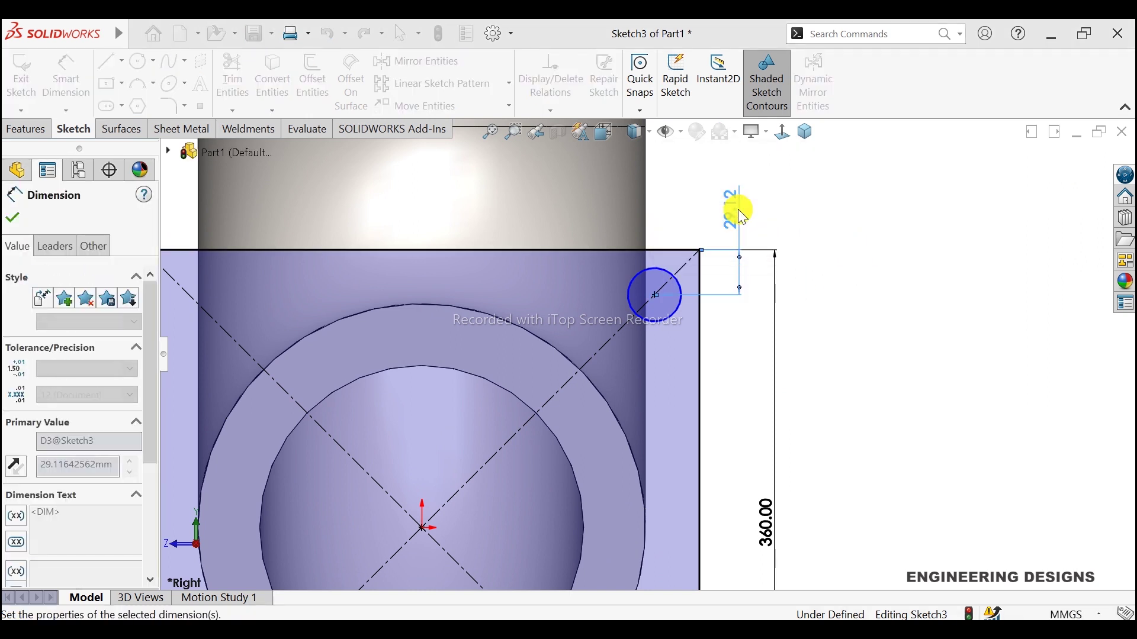
click(624, 330)
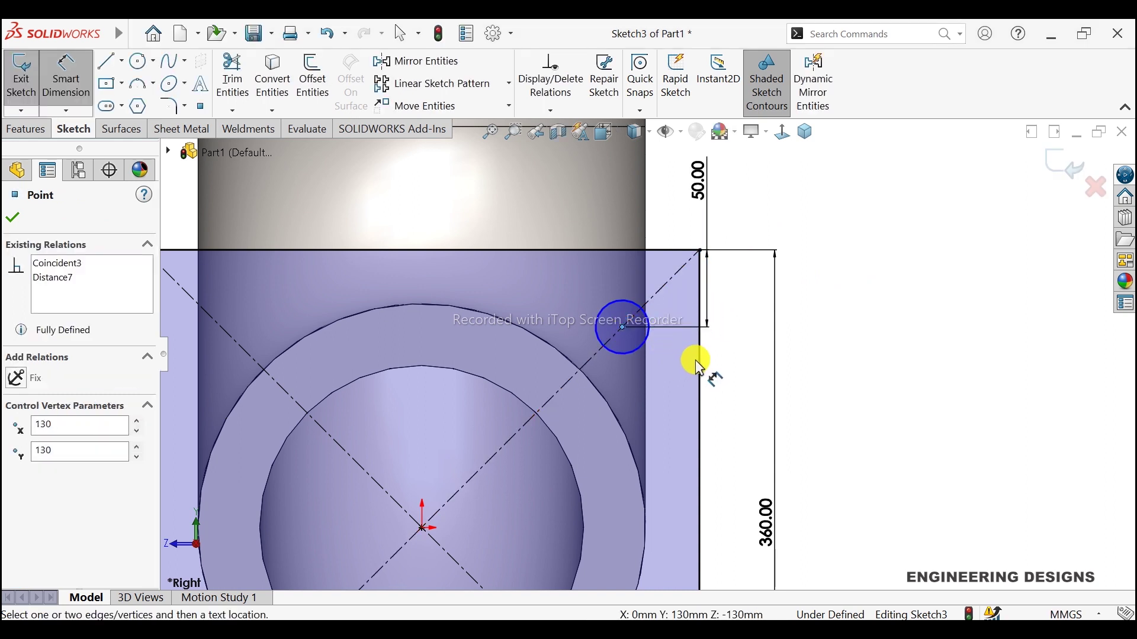
click(702, 362)
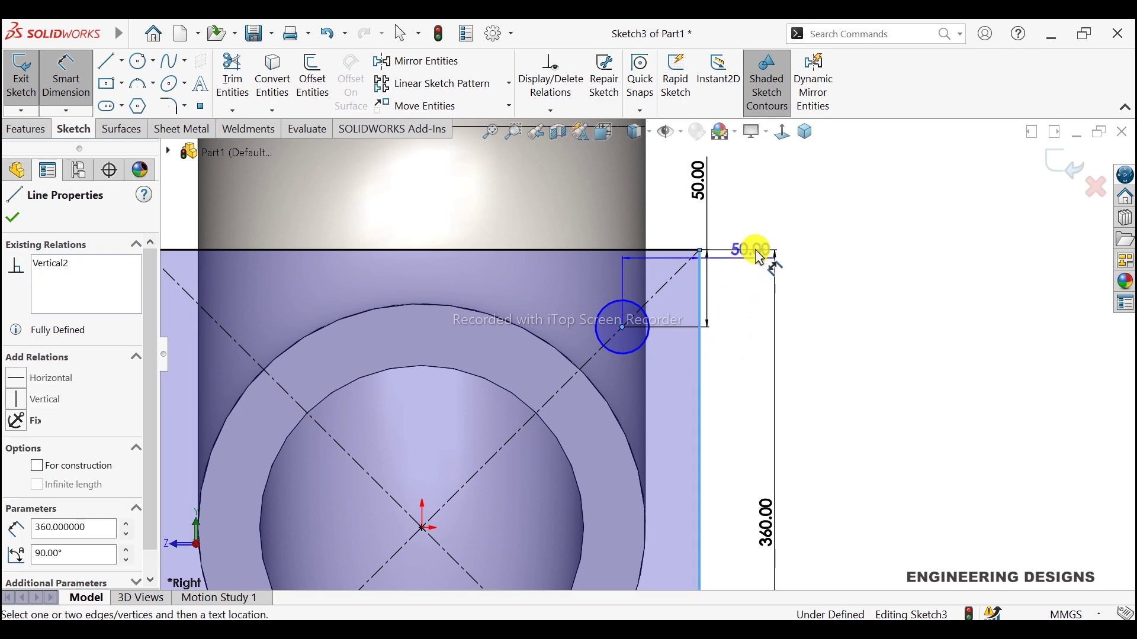
click(789, 223)
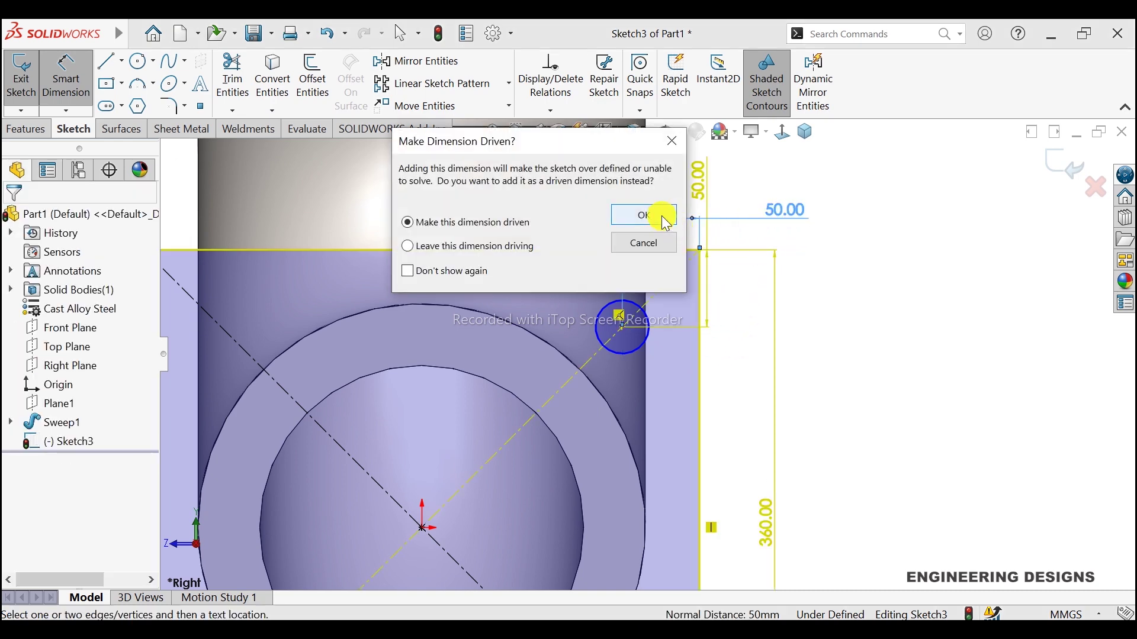
click(644, 214)
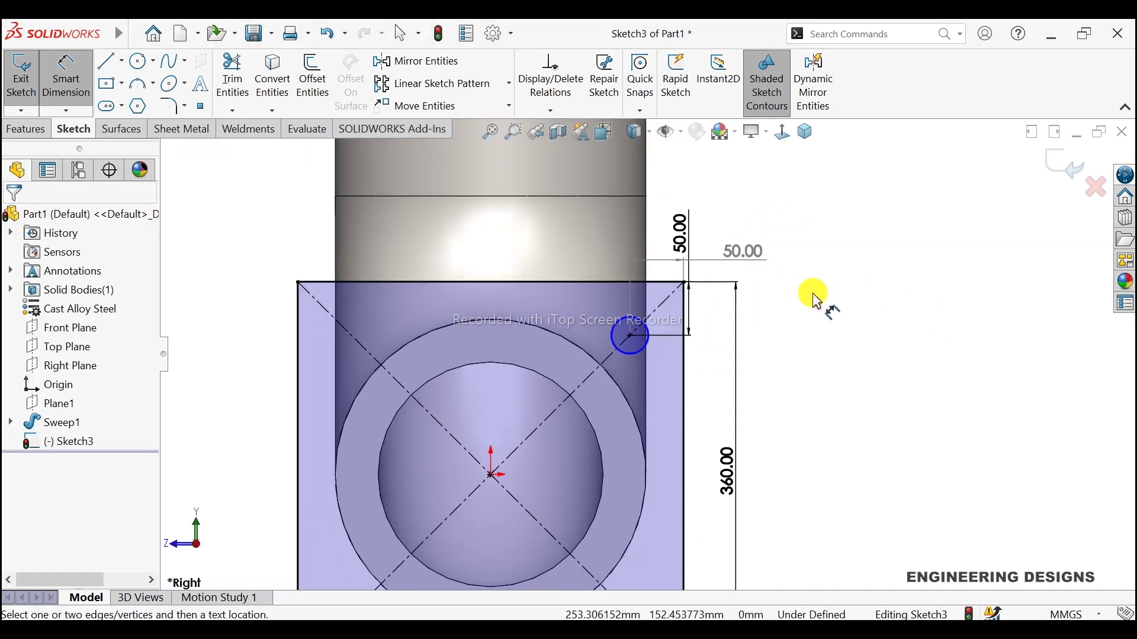
Drag both 50.00 dimensions clear of the square flange outline
scroll(685, 304, up, 1)
scroll(690, 310, up, 2)
scroll(680, 314, down, 2)
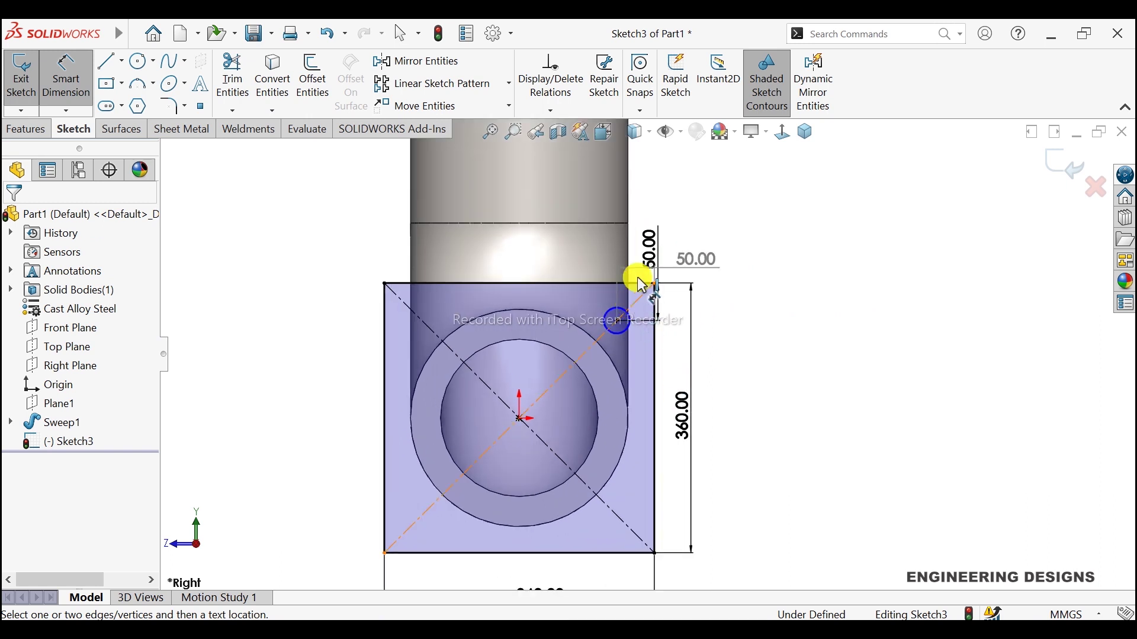
click(69, 106)
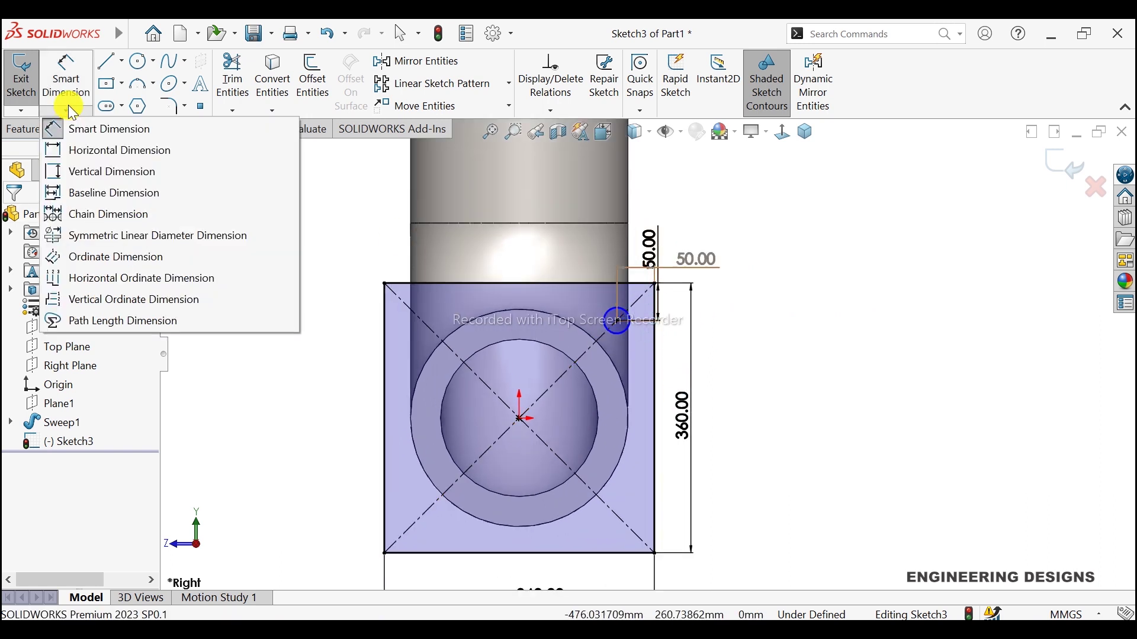
click(90, 79)
mouse_move(659, 249)
mouse_down()
mouse_move(739, 274)
mouse_move(756, 371)
mouse_up()
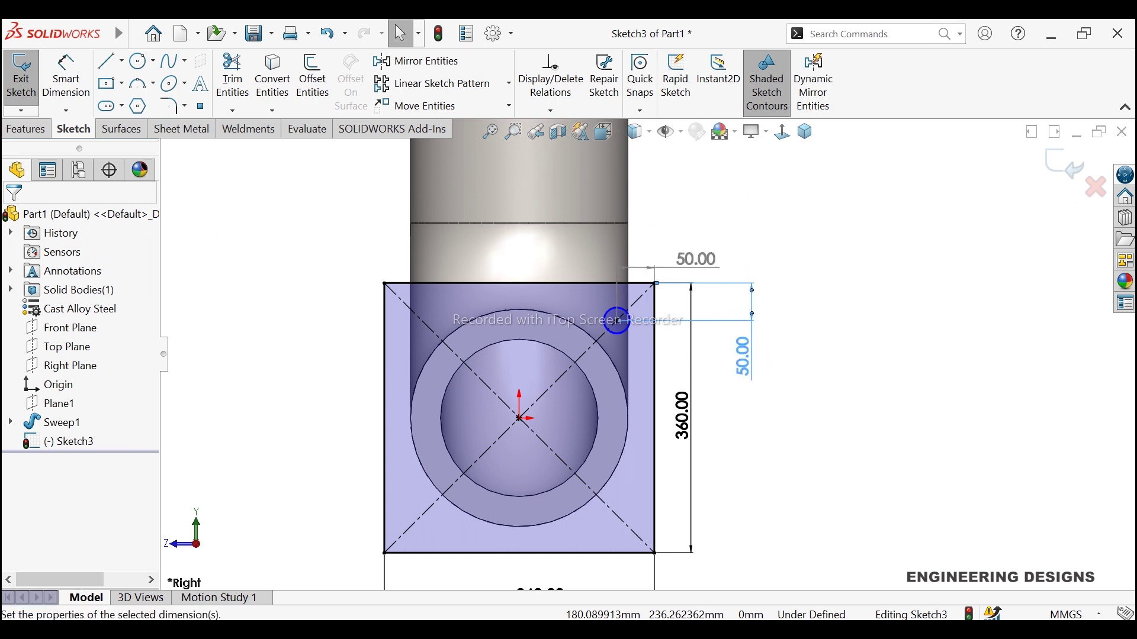
drag(703, 259, 707, 247)
scroll(683, 247, up, 2)
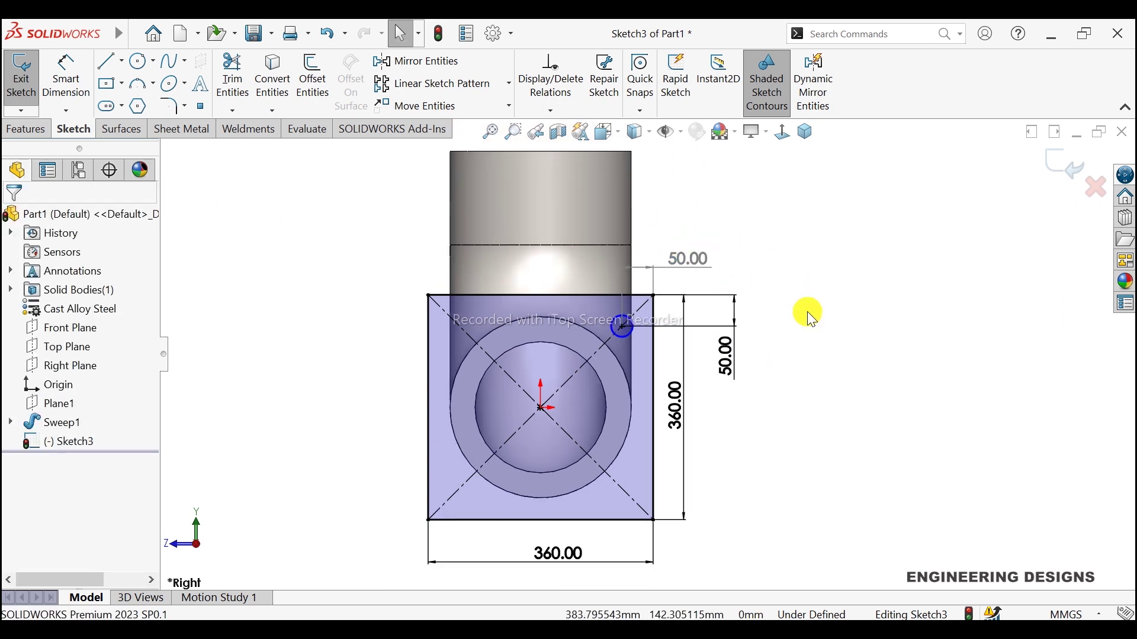
click(137, 61)
scroll(520, 366, down, 1)
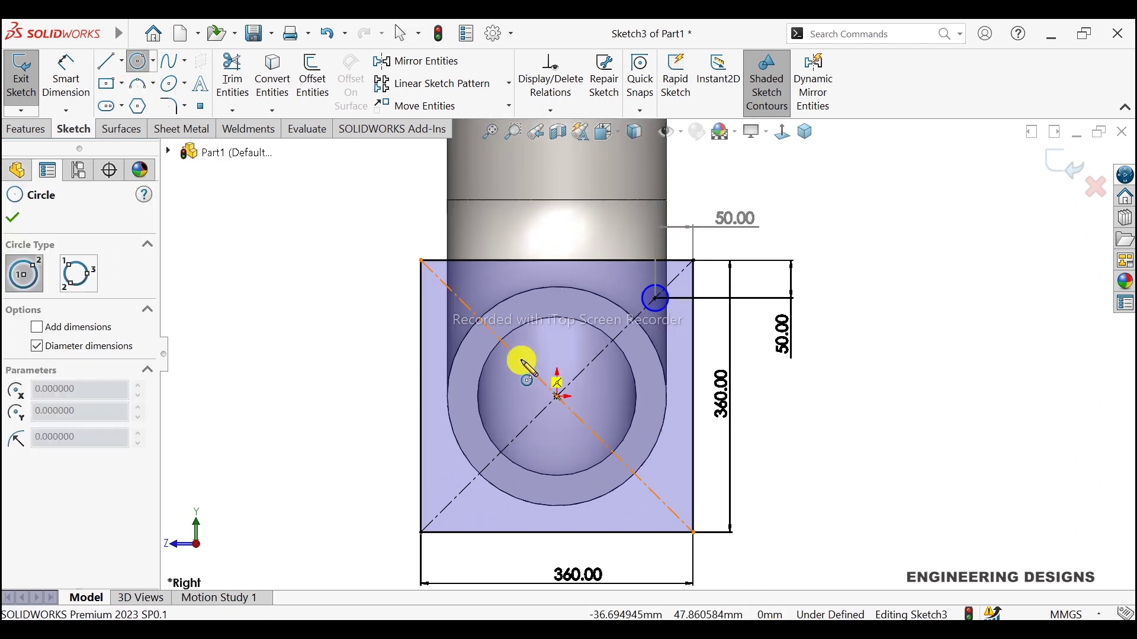
Draw bolt-hole circles on the diagonals at the top-left, bottom-left and bottom-right corners
click(447, 287)
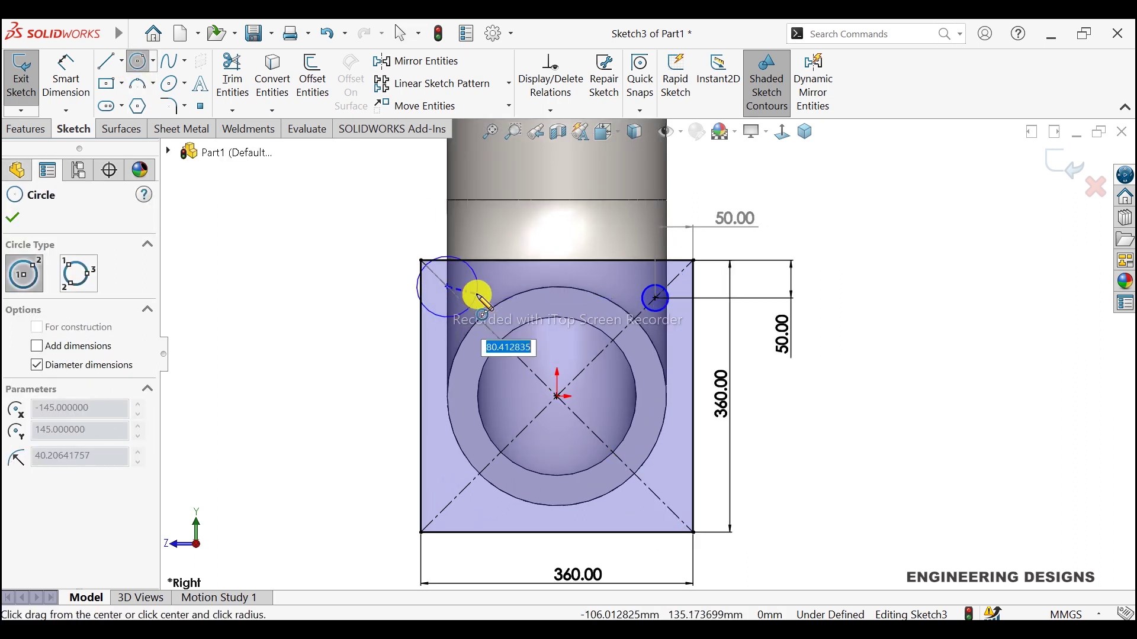
key(Escape)
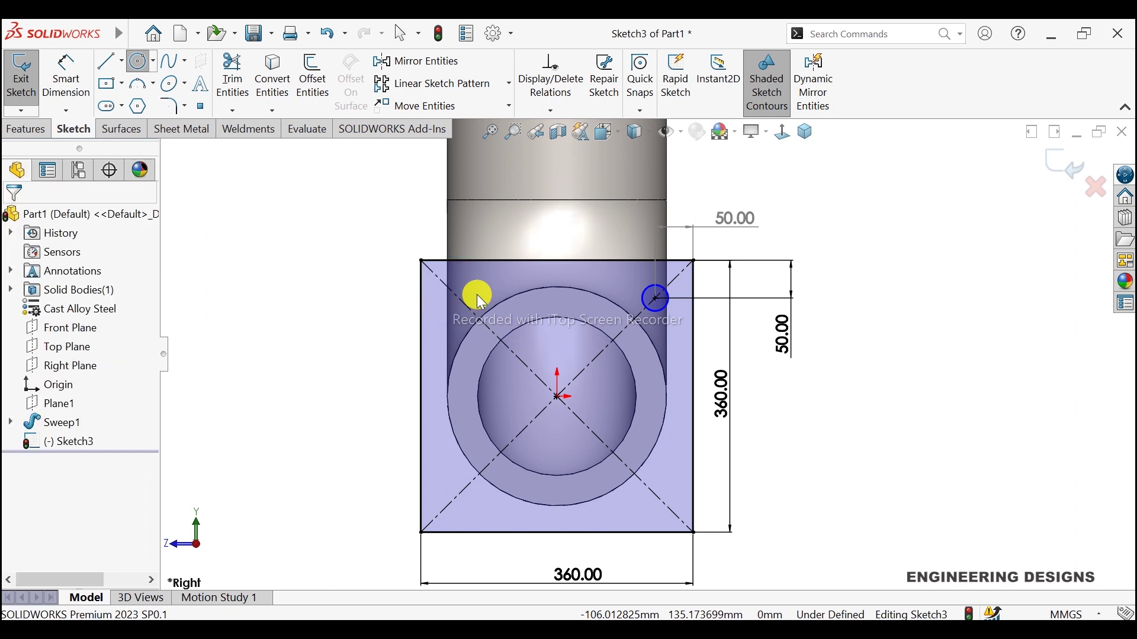
click(138, 61)
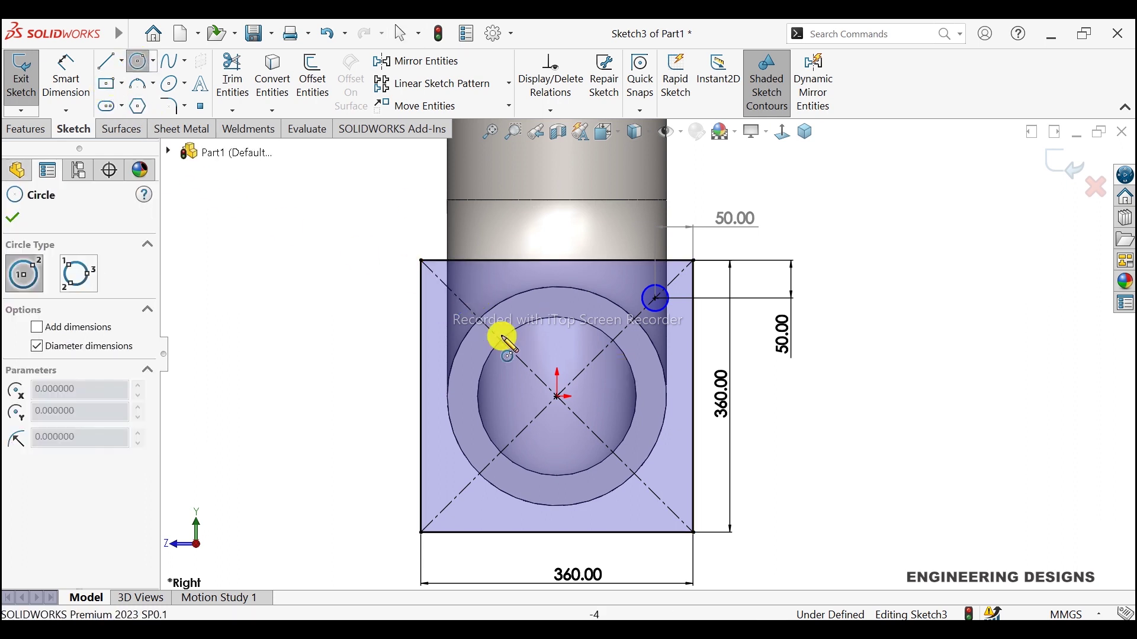
click(454, 294)
click(471, 292)
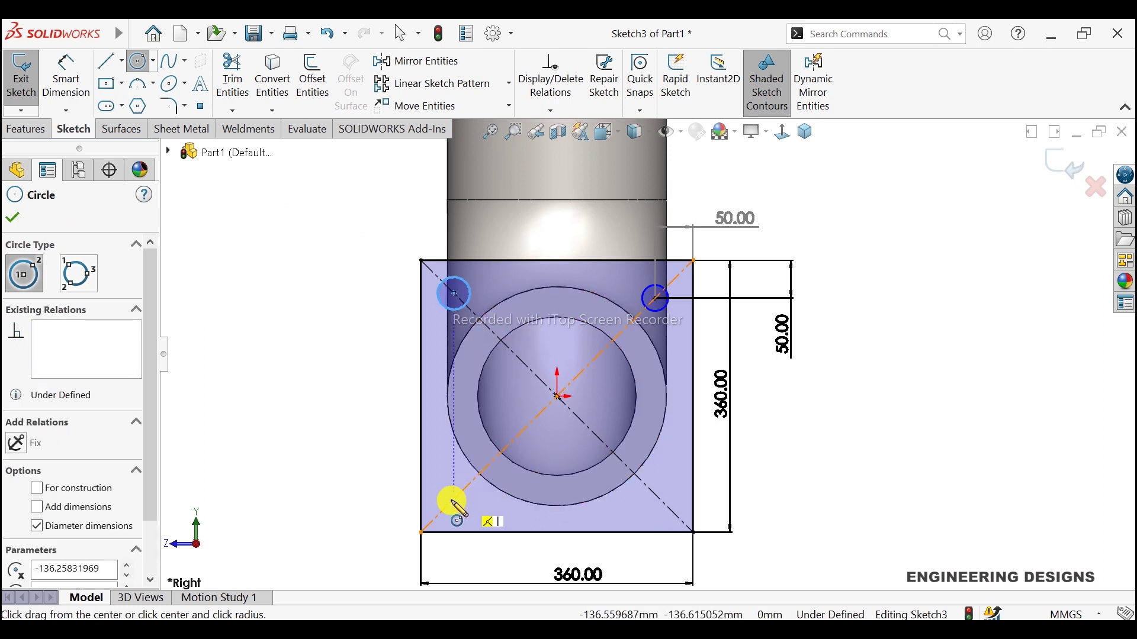
click(454, 499)
click(473, 500)
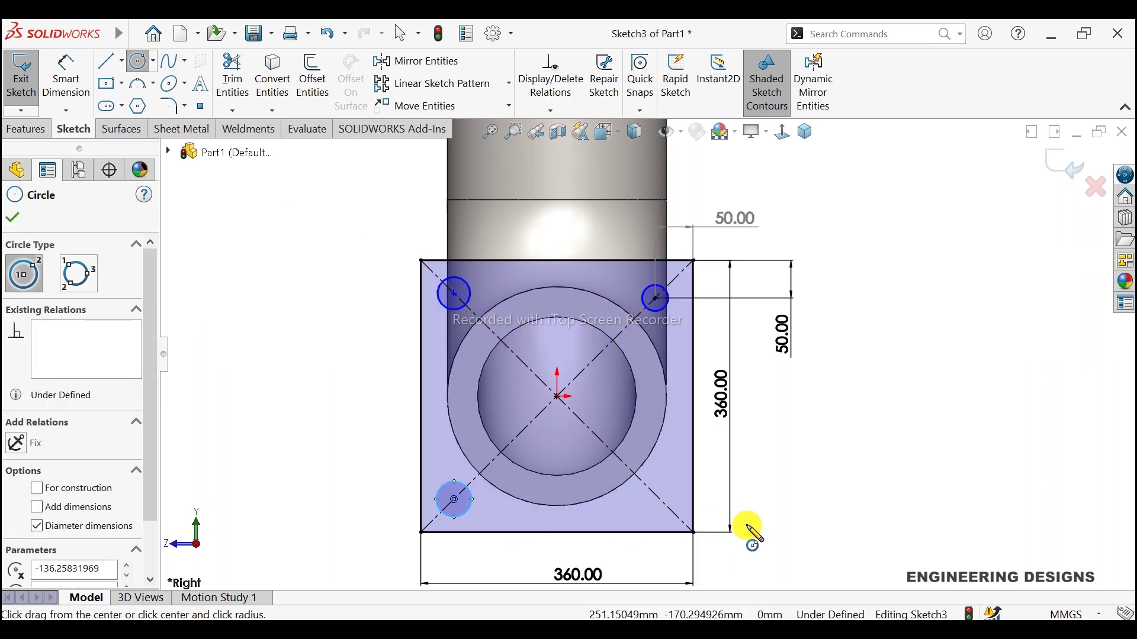
click(664, 504)
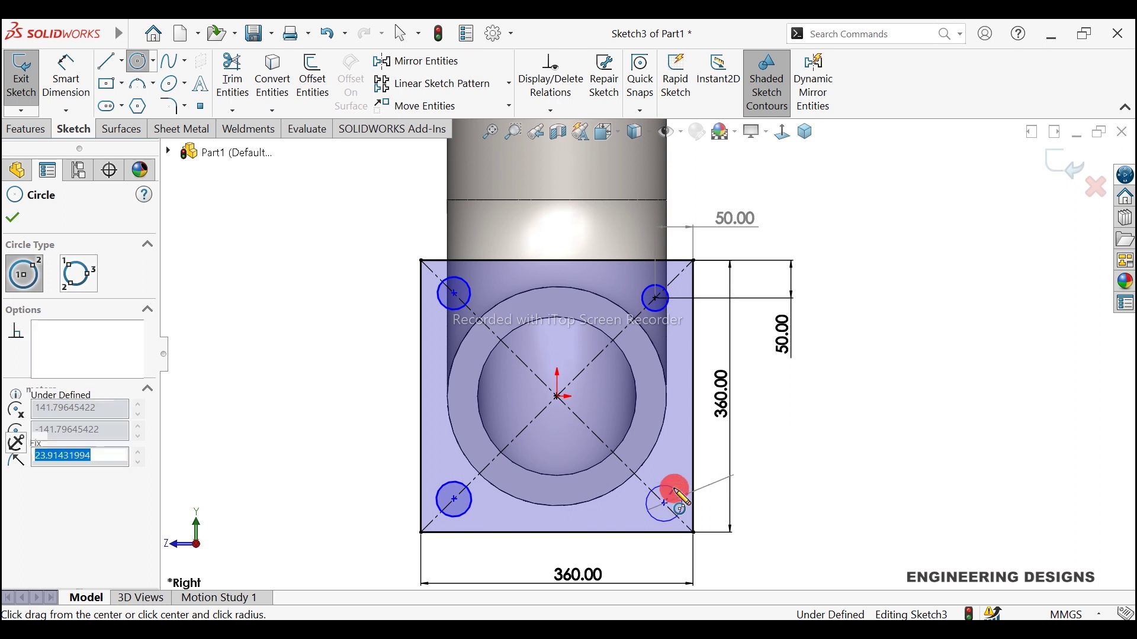
click(675, 496)
click(12, 218)
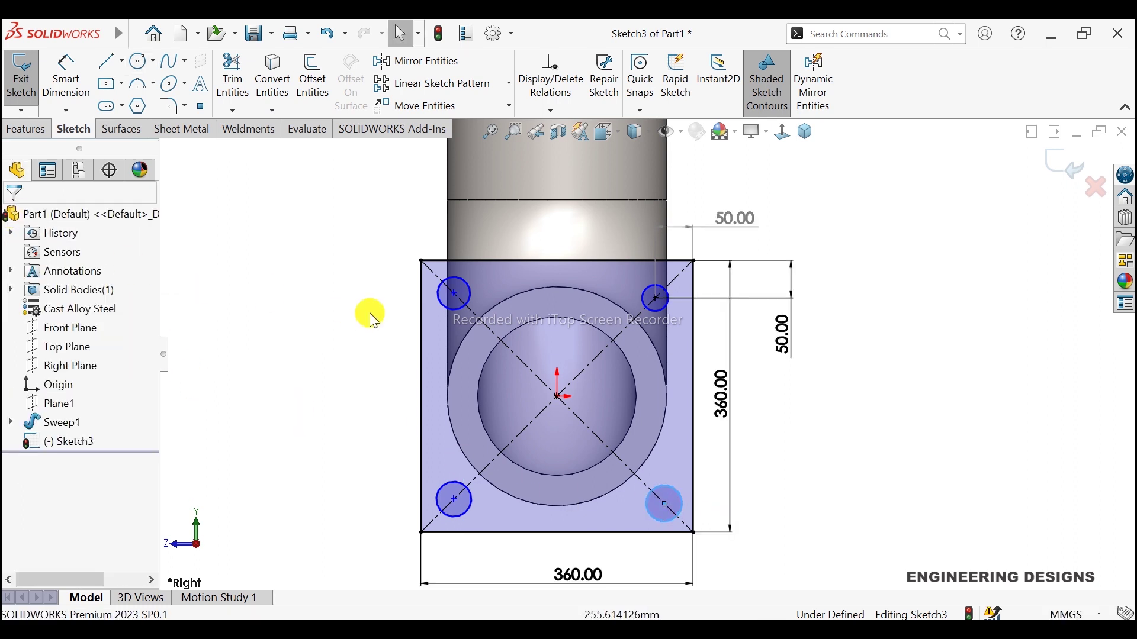
Select all four bolt-hole circles and make them equal in size
click(659, 309)
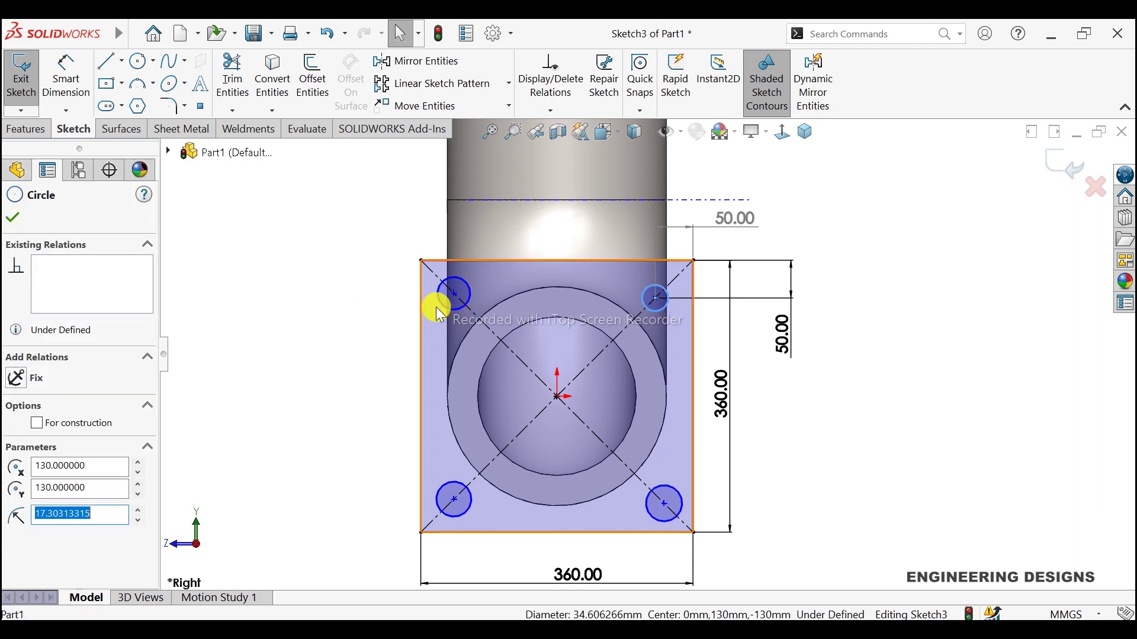
ctrl+click(457, 309)
ctrl+click(453, 492)
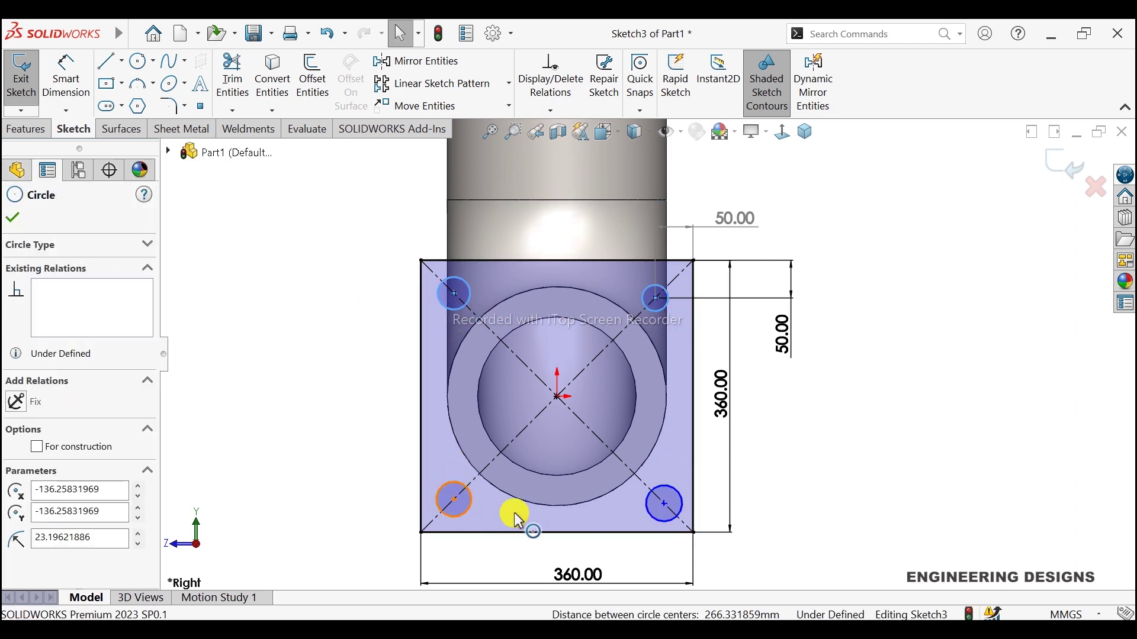
ctrl+click(652, 507)
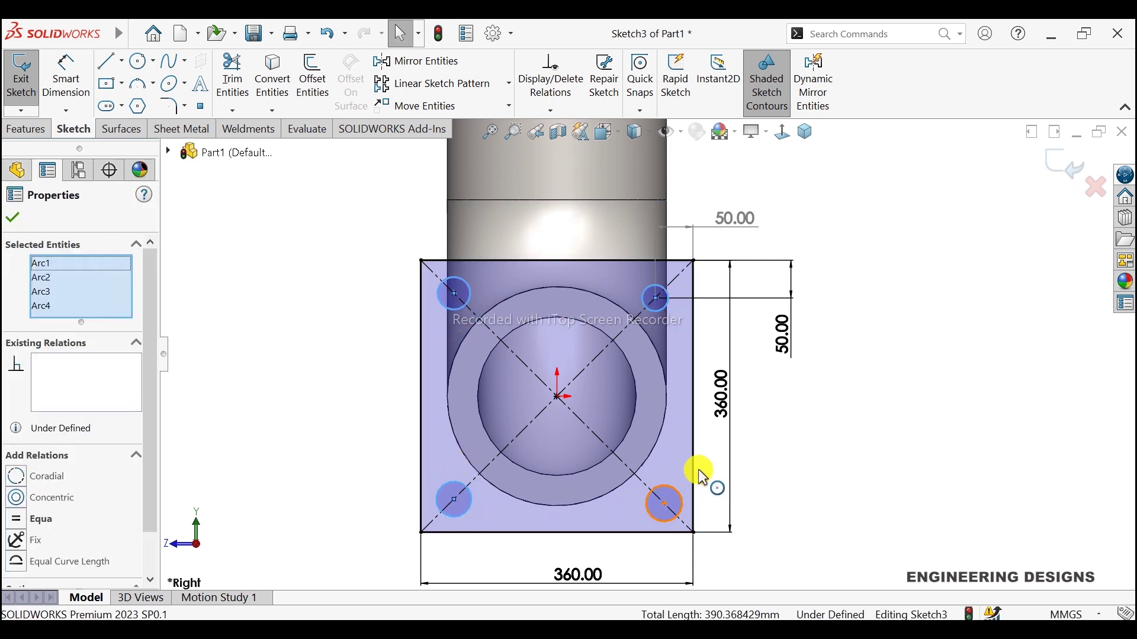
click(737, 438)
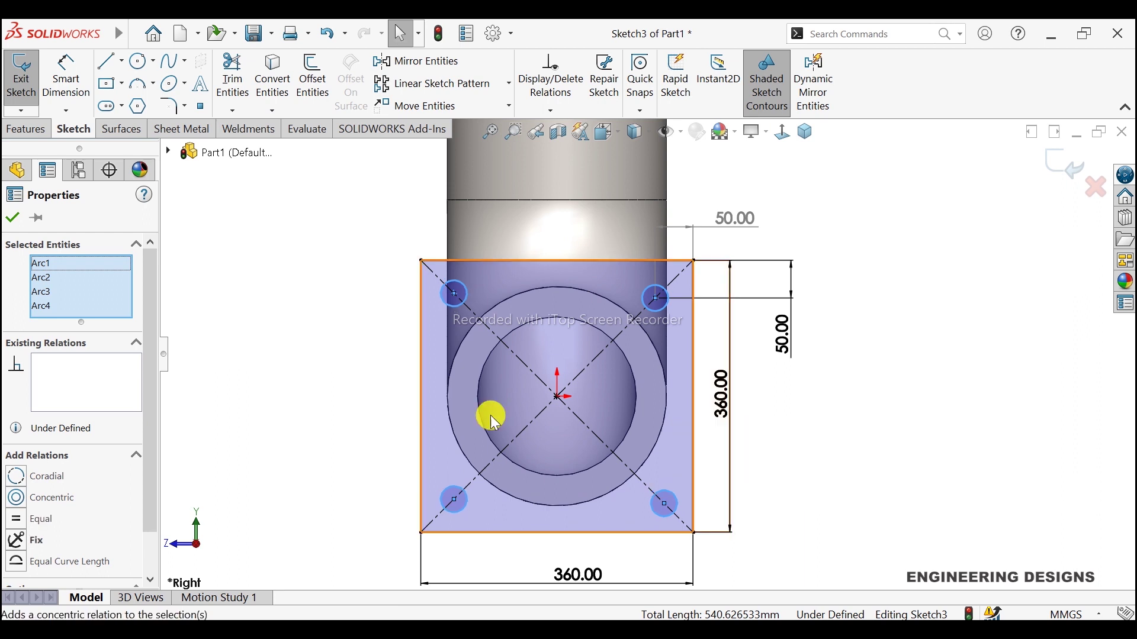
key(Escape)
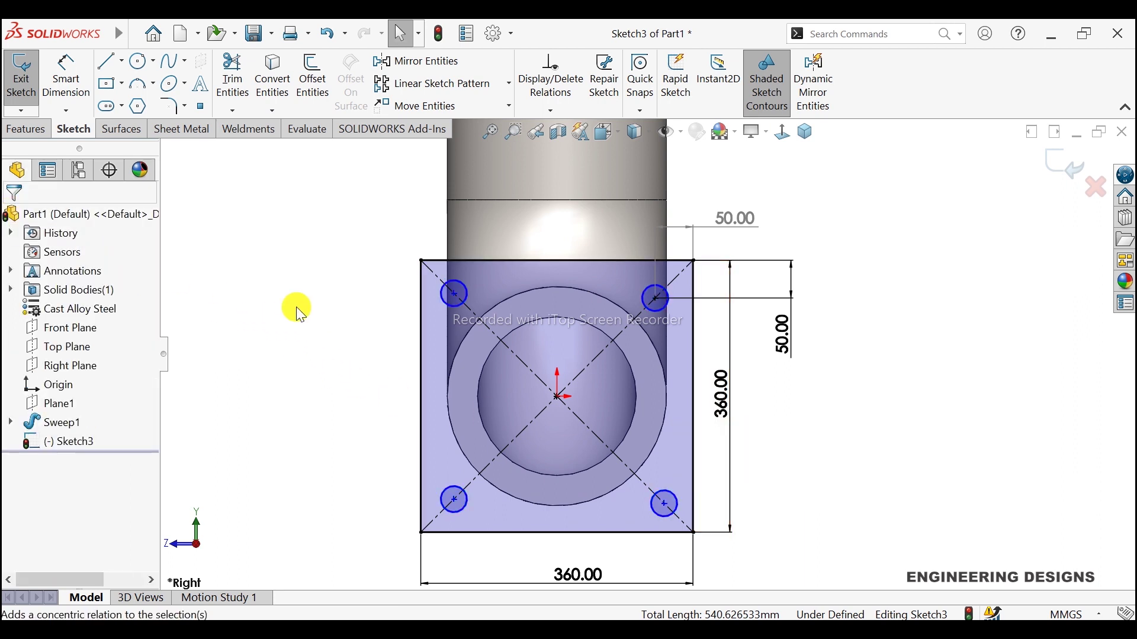
Dimension the bottom-left hole centre 50 mm from the square's left edge
key(f)
scroll(707, 477, down, 2)
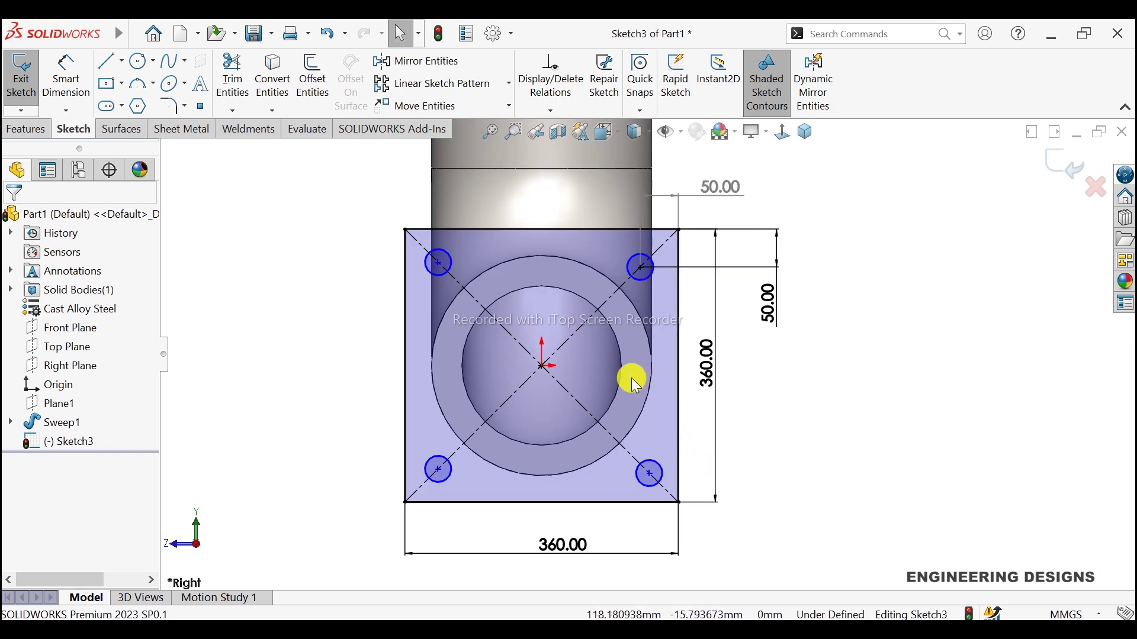
click(79, 95)
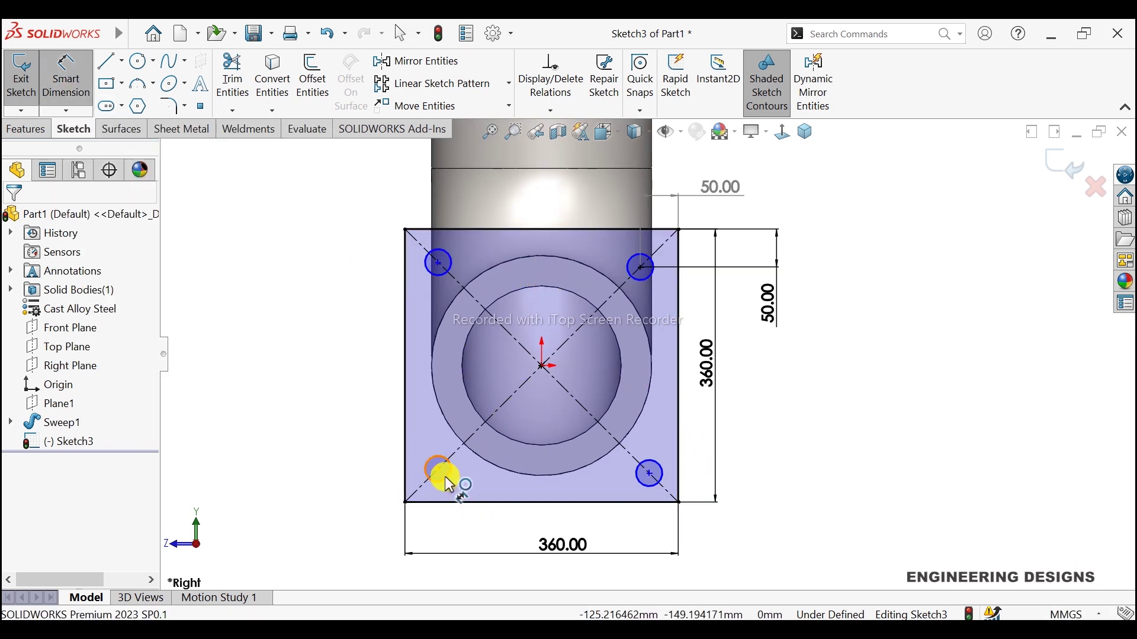
click(412, 506)
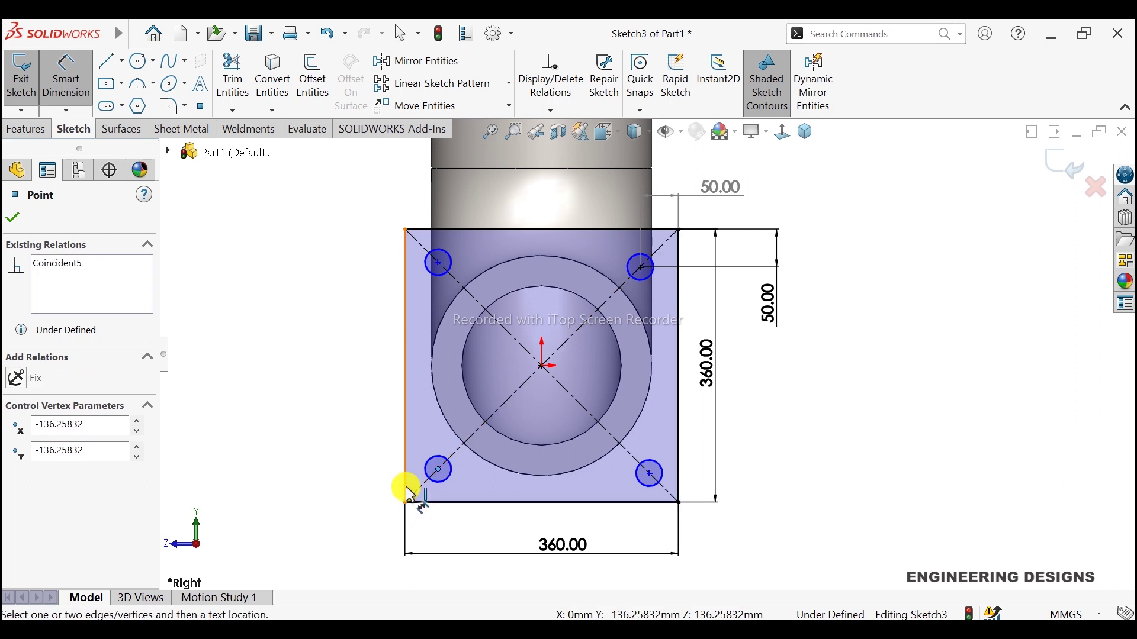
click(406, 492)
click(343, 526)
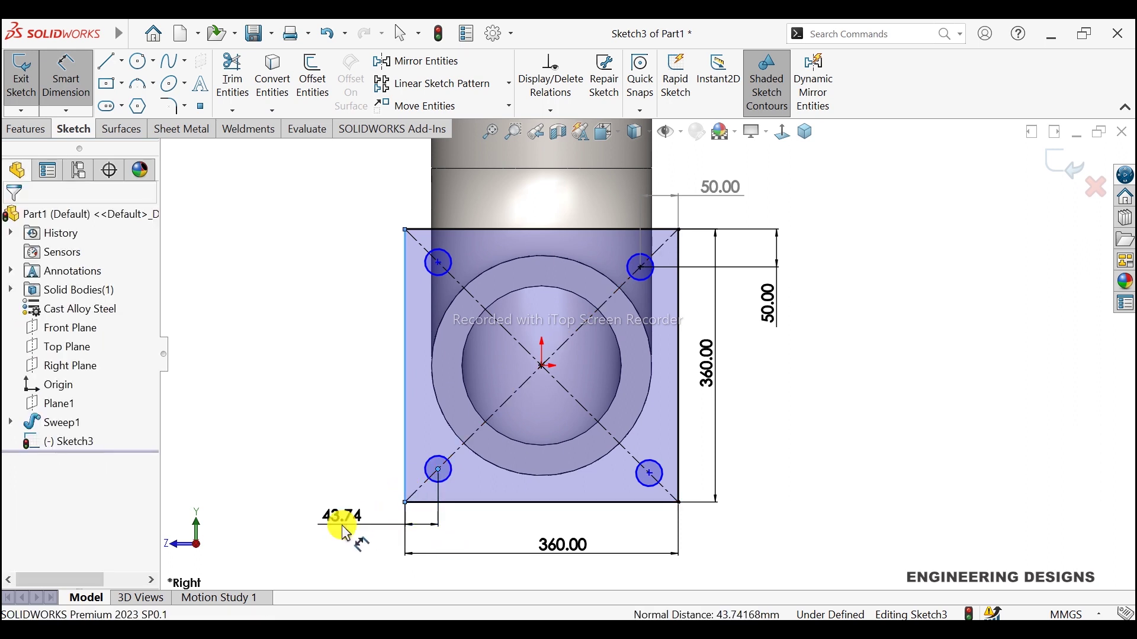
text(50)
key(Return)
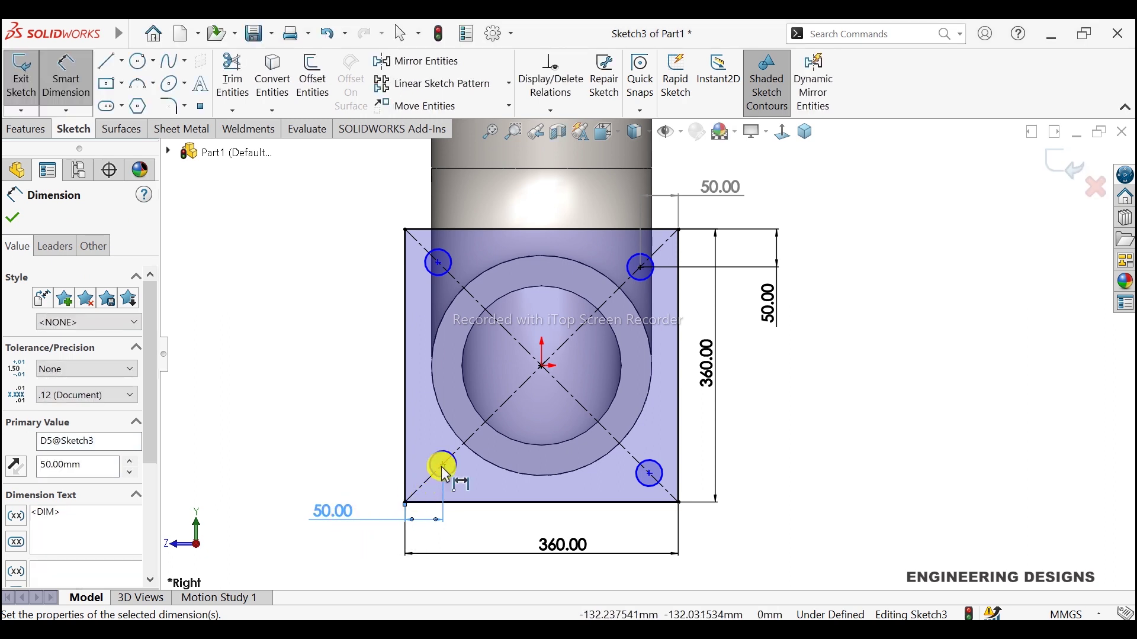
Add a second 50 mm dimension from that centre, accepting it as a driven reference
click(444, 466)
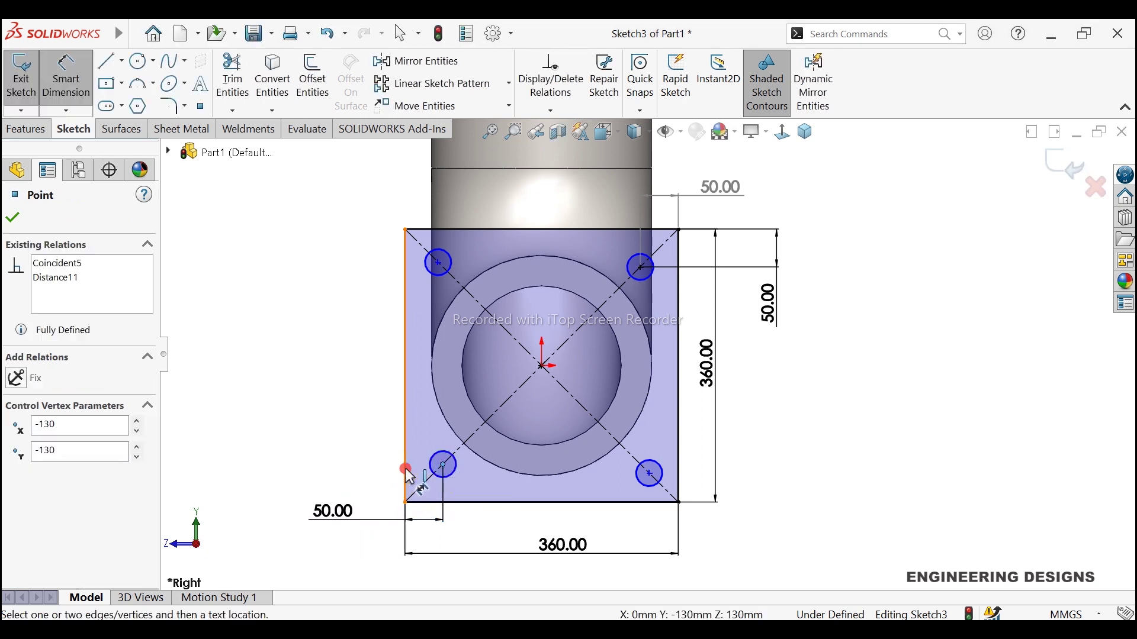
click(407, 475)
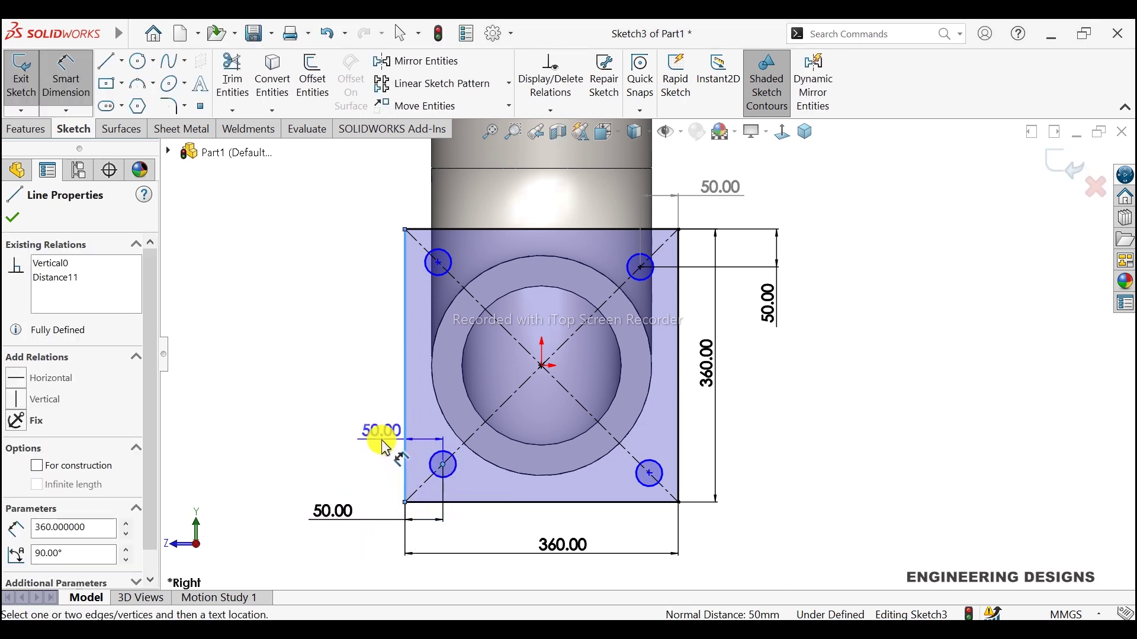
click(343, 448)
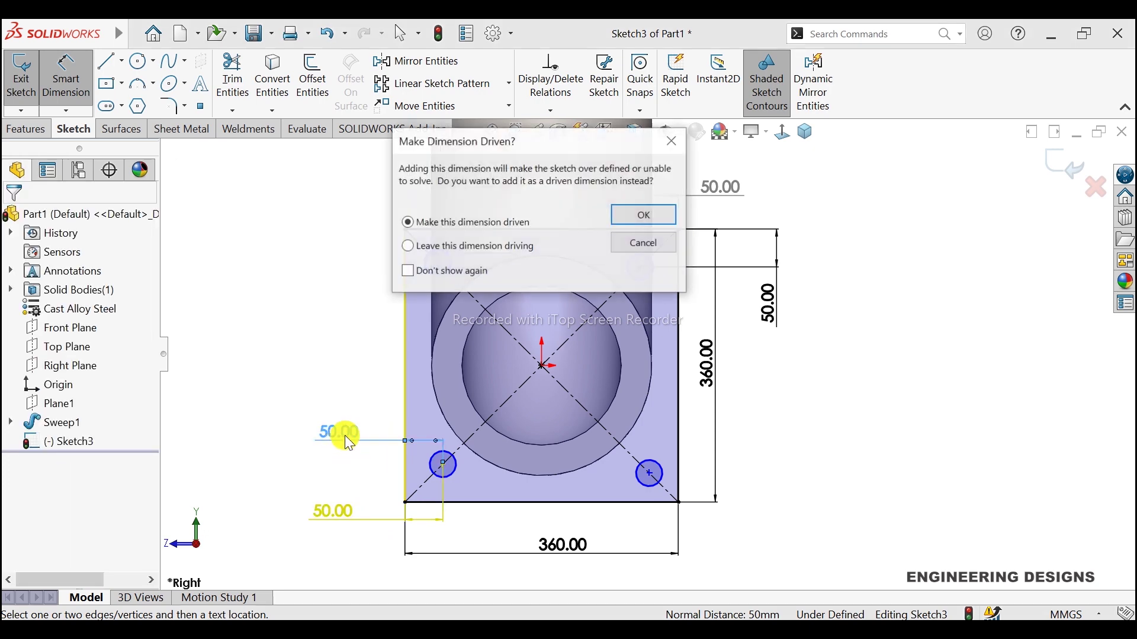
click(628, 222)
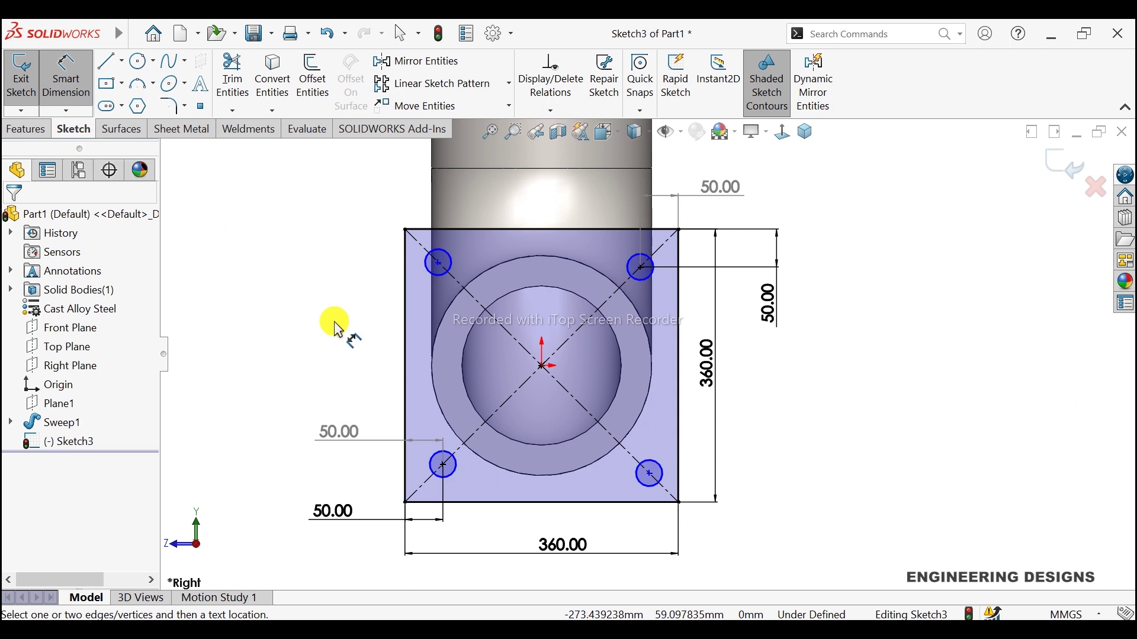
right_click(300, 296)
Try selecting the top-left and top-right hole circles, then clear the selection
click(343, 335)
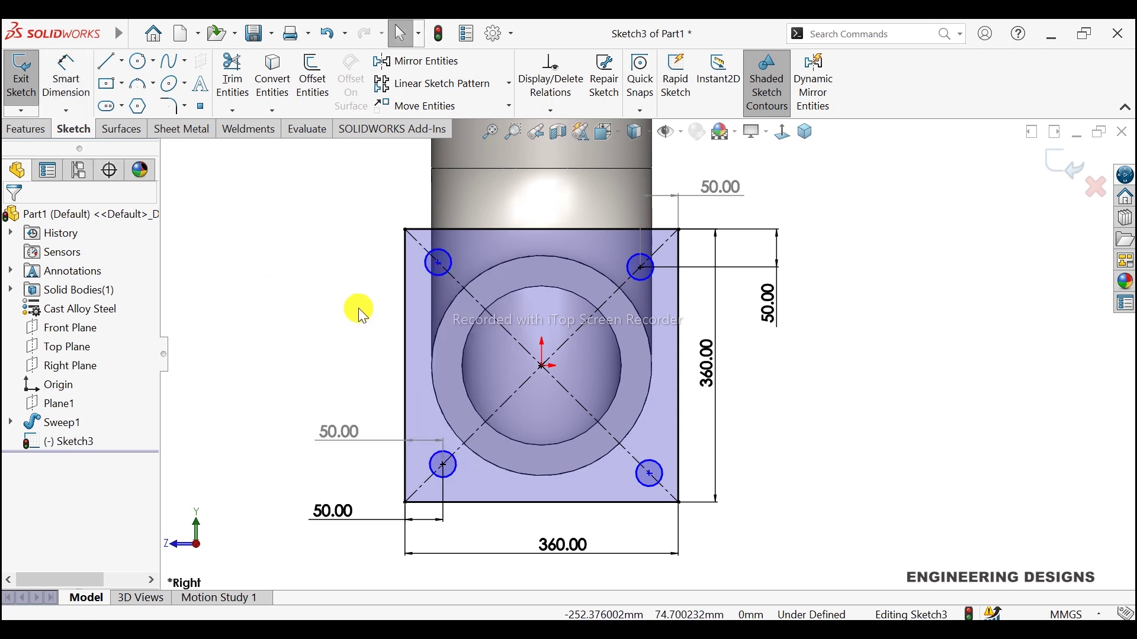
click(441, 275)
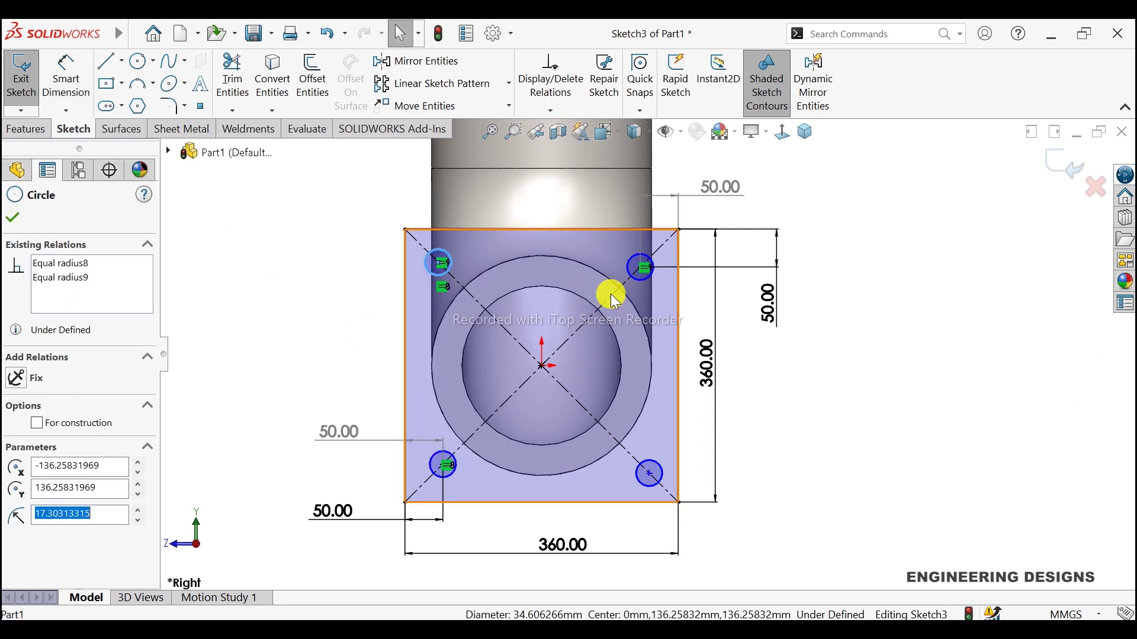
ctrl+click(638, 281)
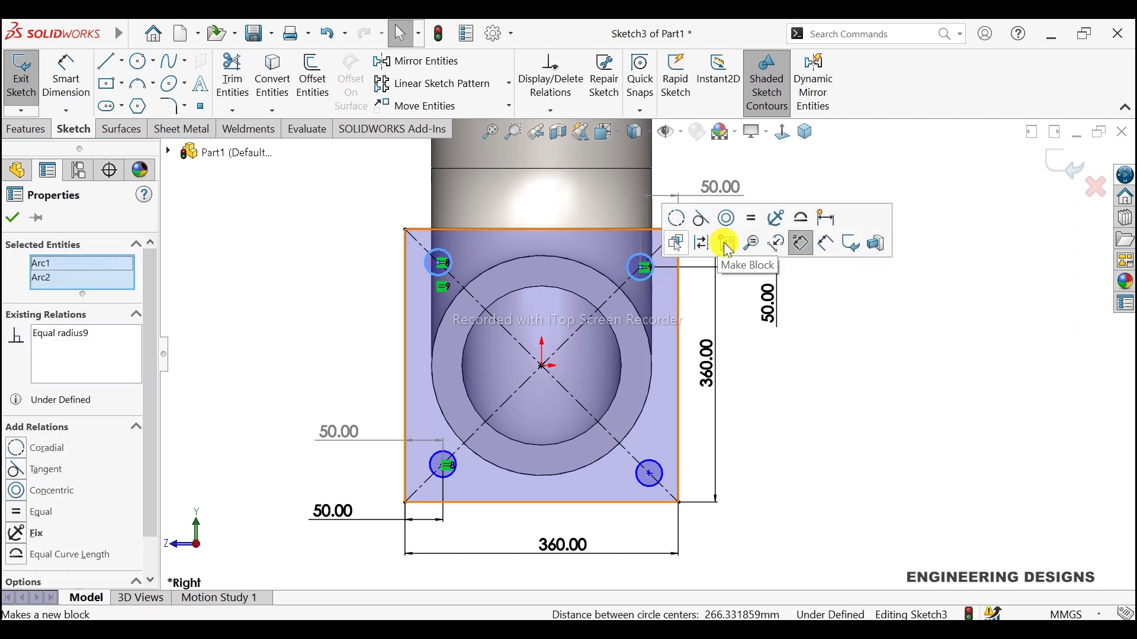
click(295, 356)
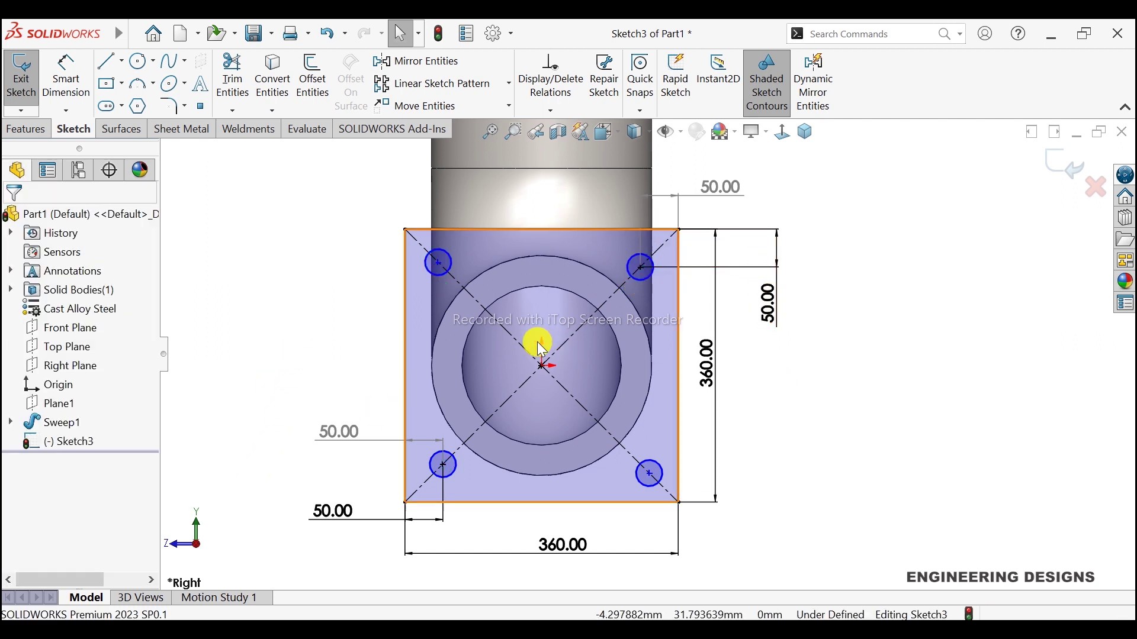
click(447, 262)
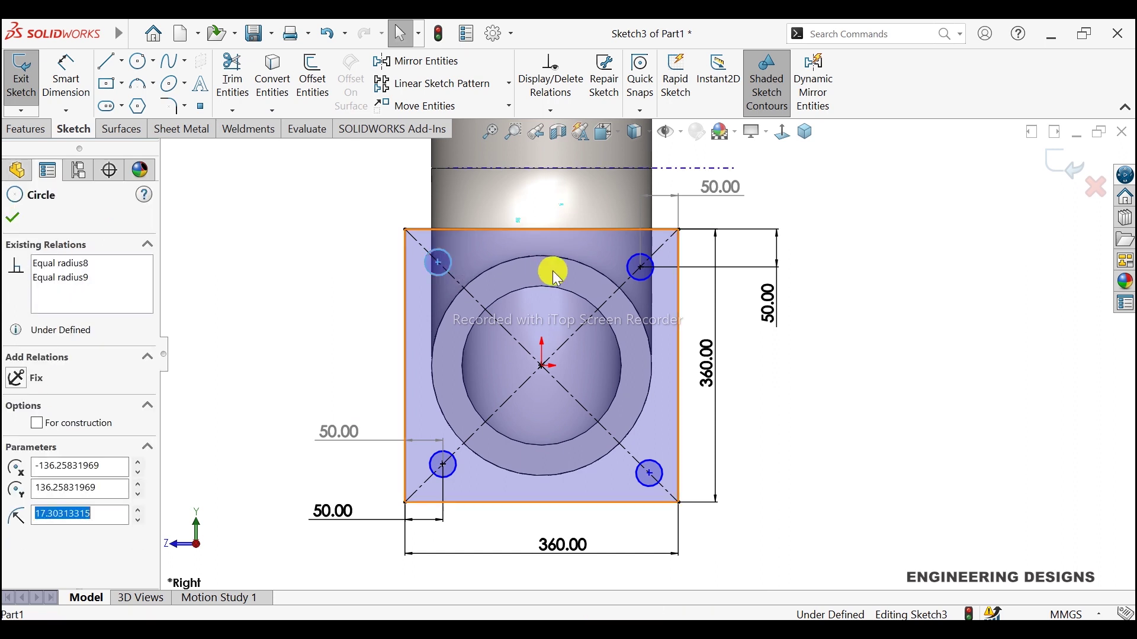
ctrl+click(629, 260)
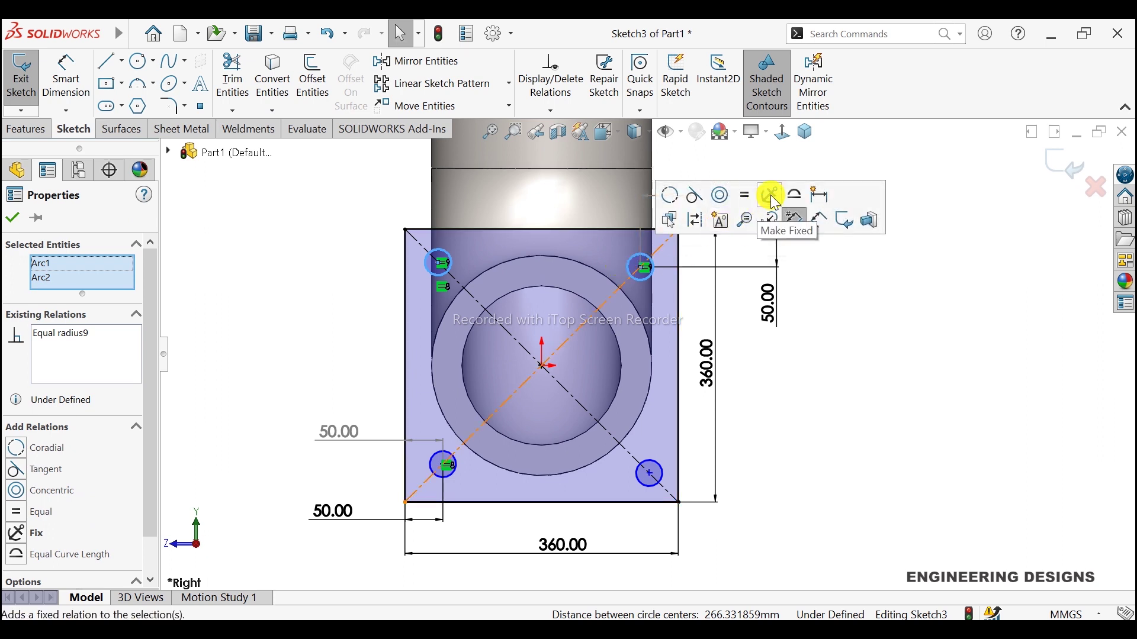
click(817, 378)
click(456, 270)
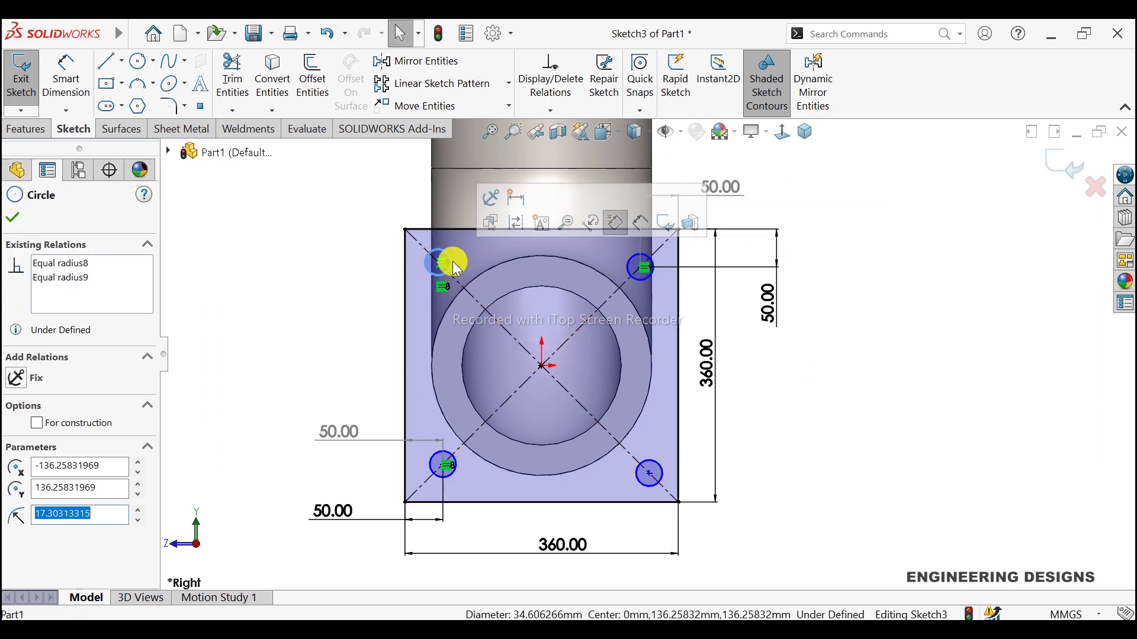
key(Escape)
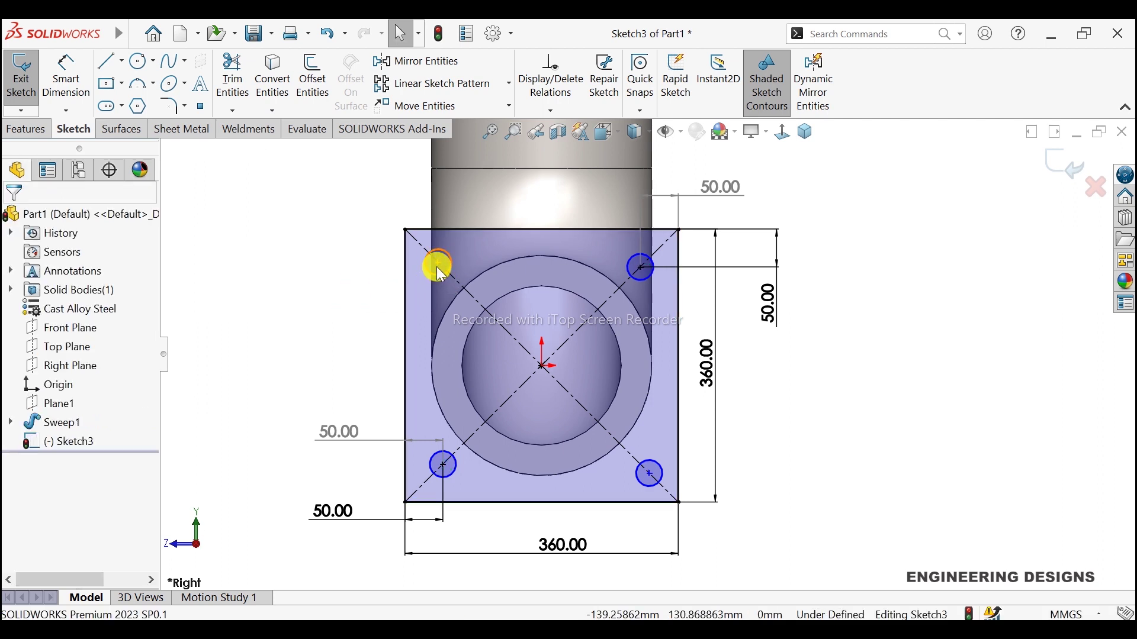
Make the top-left and bottom-left hole centres vertical
click(438, 264)
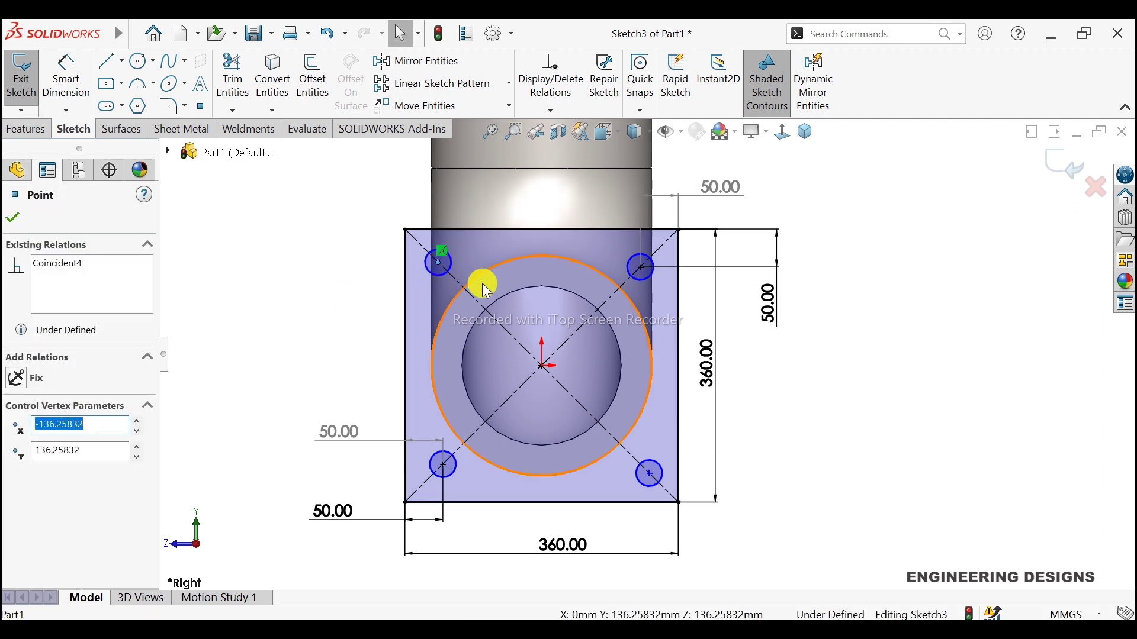
ctrl+click(443, 465)
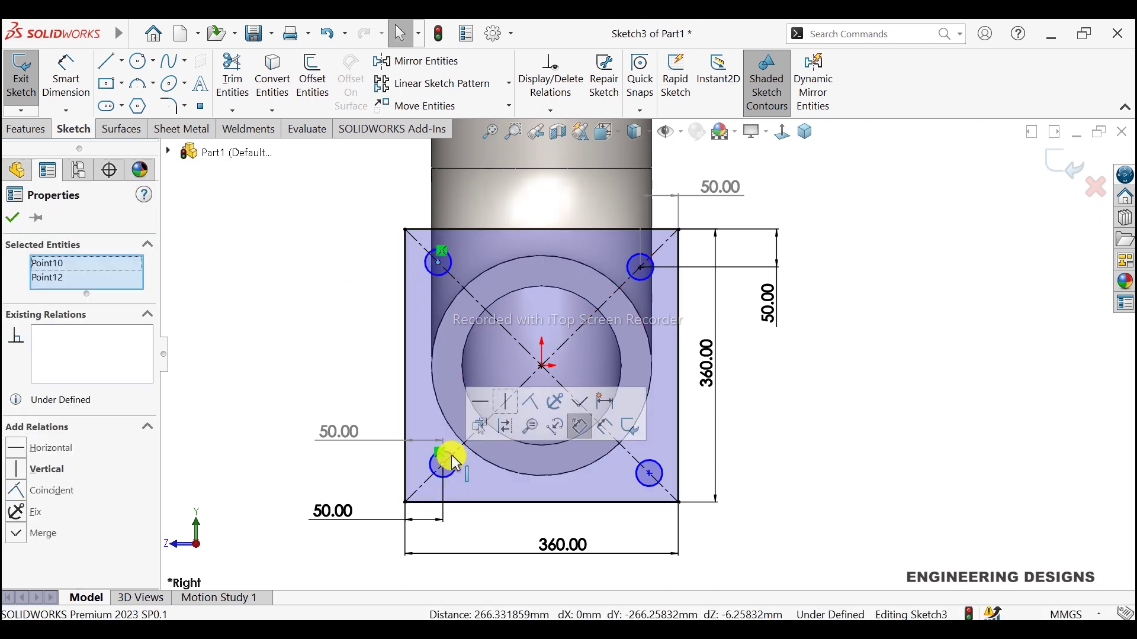
click(506, 405)
key(Escape)
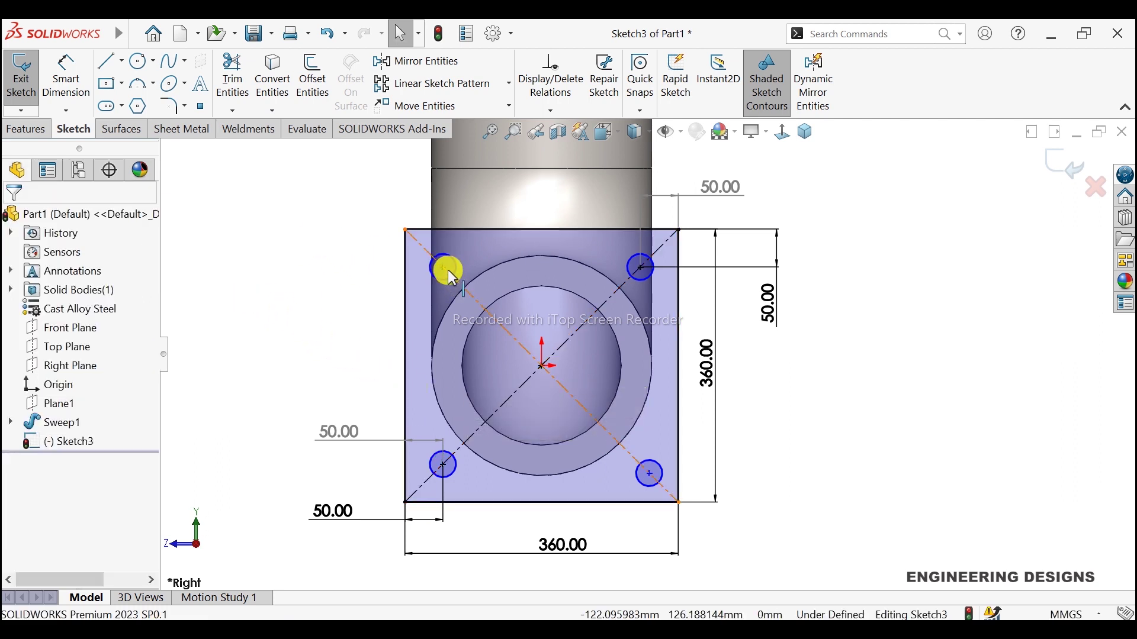
Make the two top hole centres horizontal, then delete the over-defining Horizontal relation
click(445, 269)
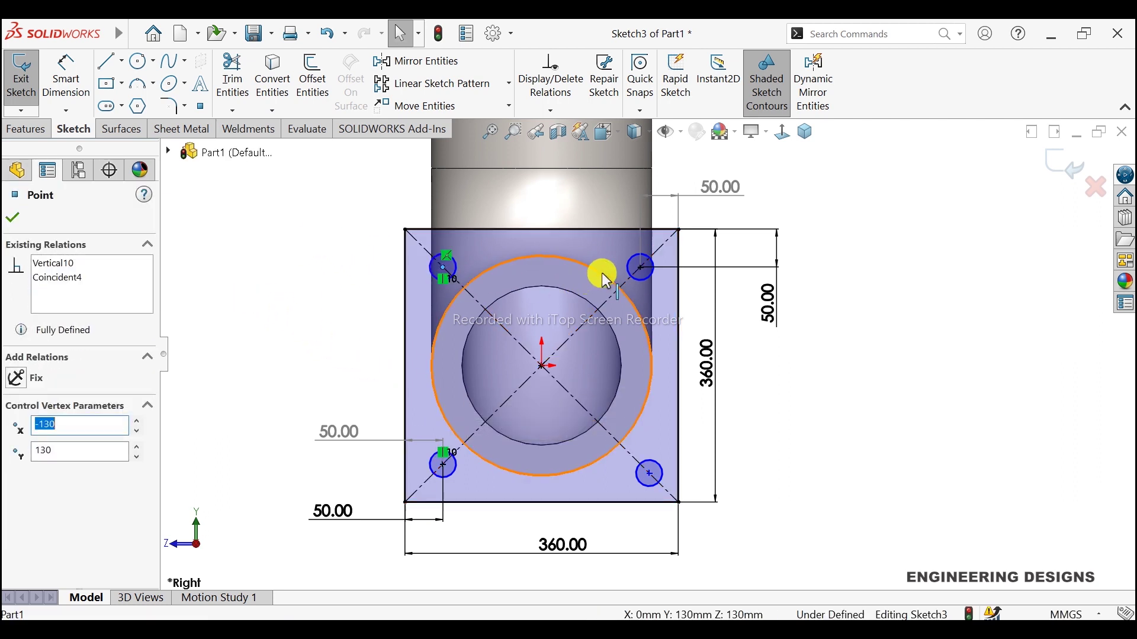
ctrl+click(642, 267)
click(679, 207)
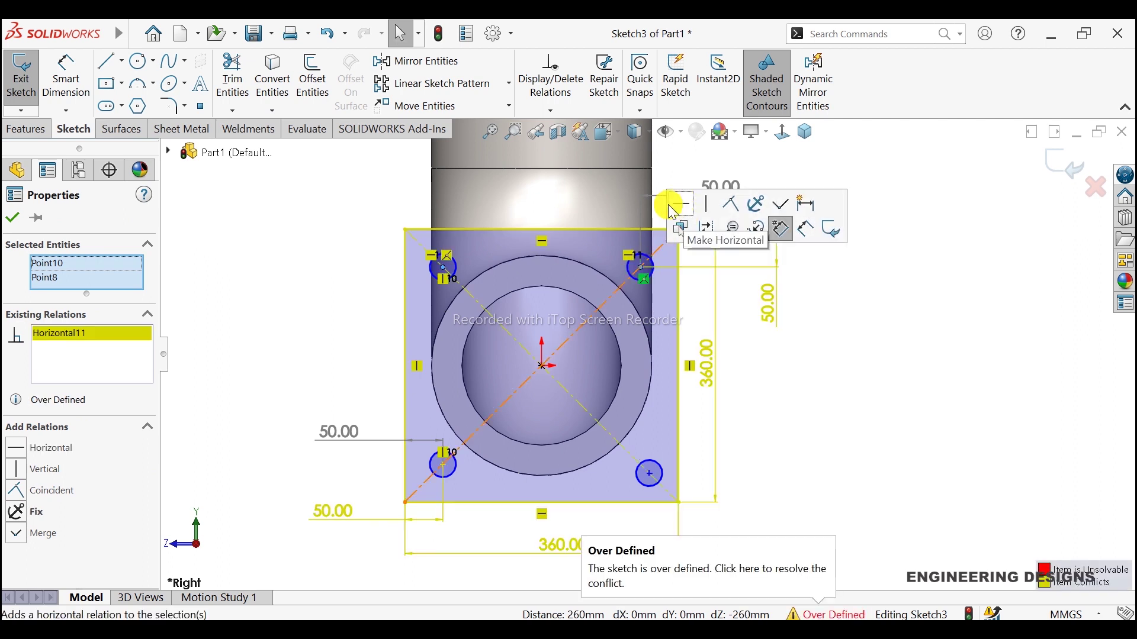
right_click(82, 355)
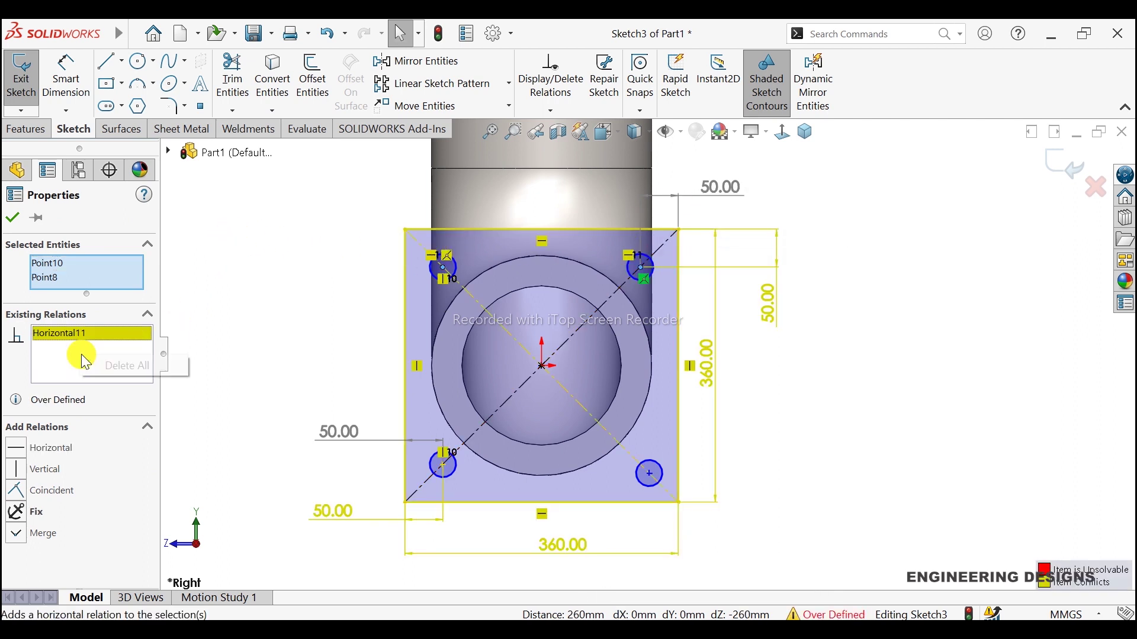
click(141, 365)
Make the bottom-left and bottom-right hole centres horizontal
click(307, 290)
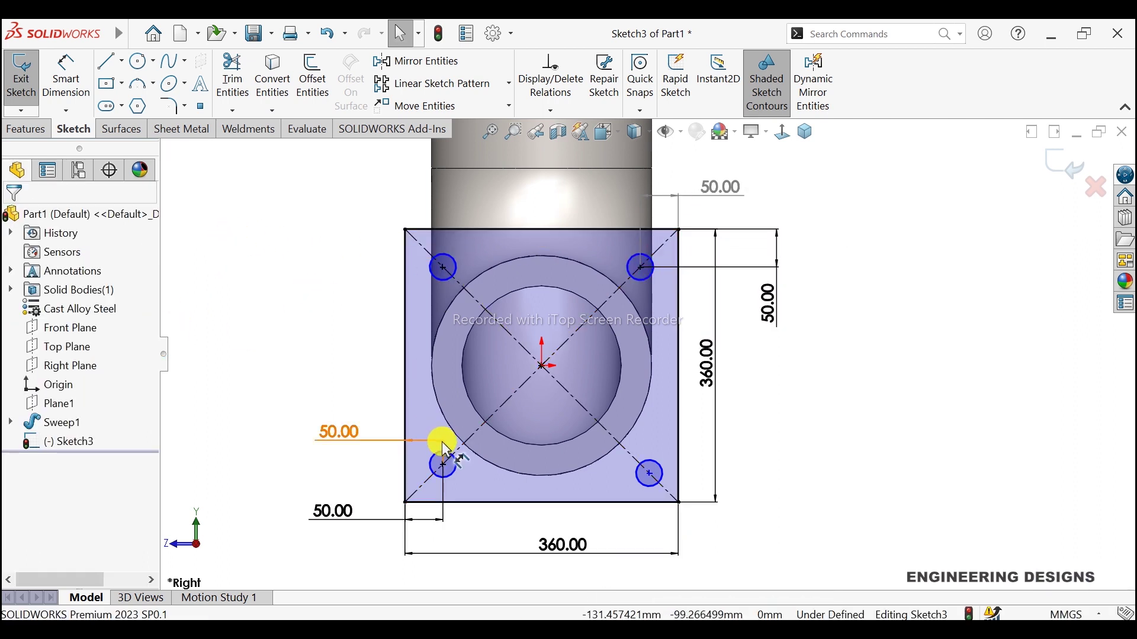
click(444, 466)
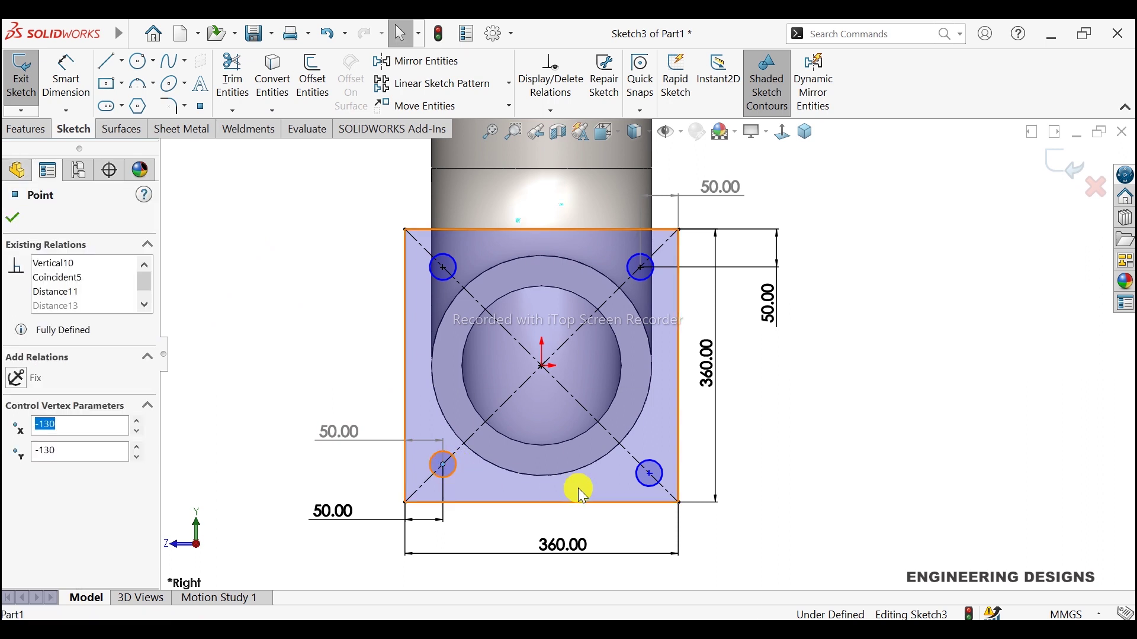
ctrl+click(649, 473)
click(687, 410)
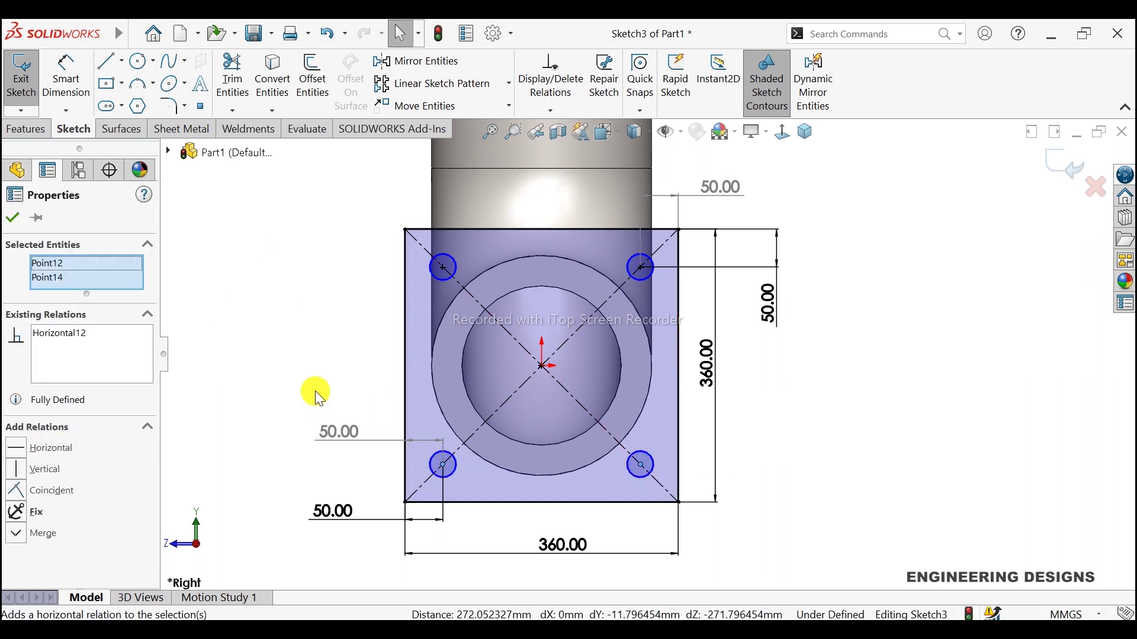
click(314, 390)
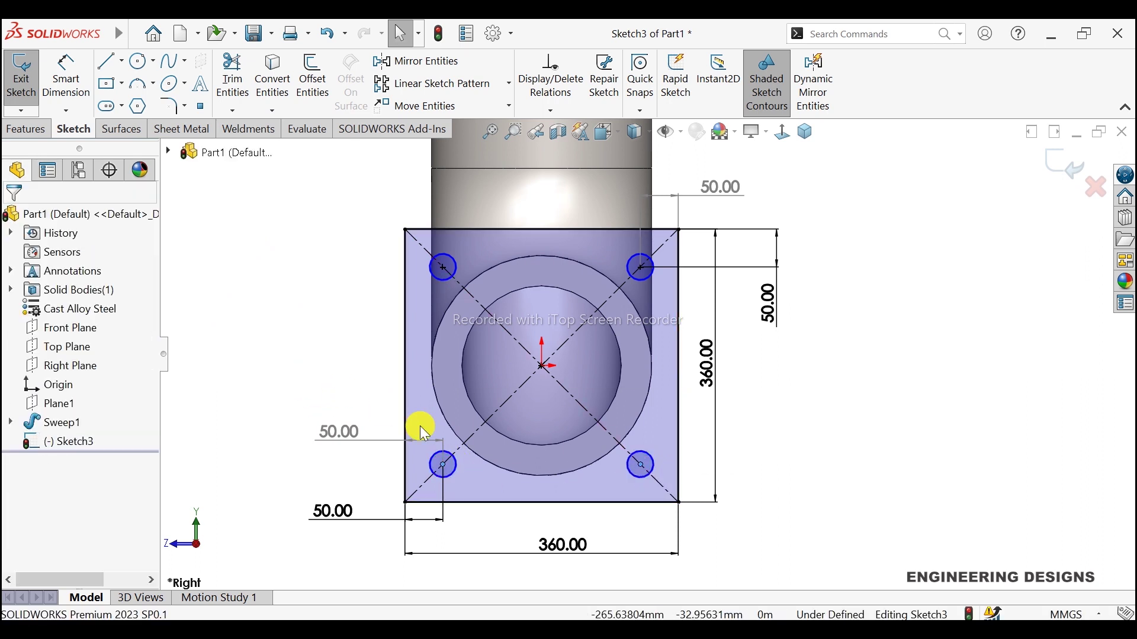
Make the two right hole centres vertical, then delete the over-defining Vertical relation
click(640, 465)
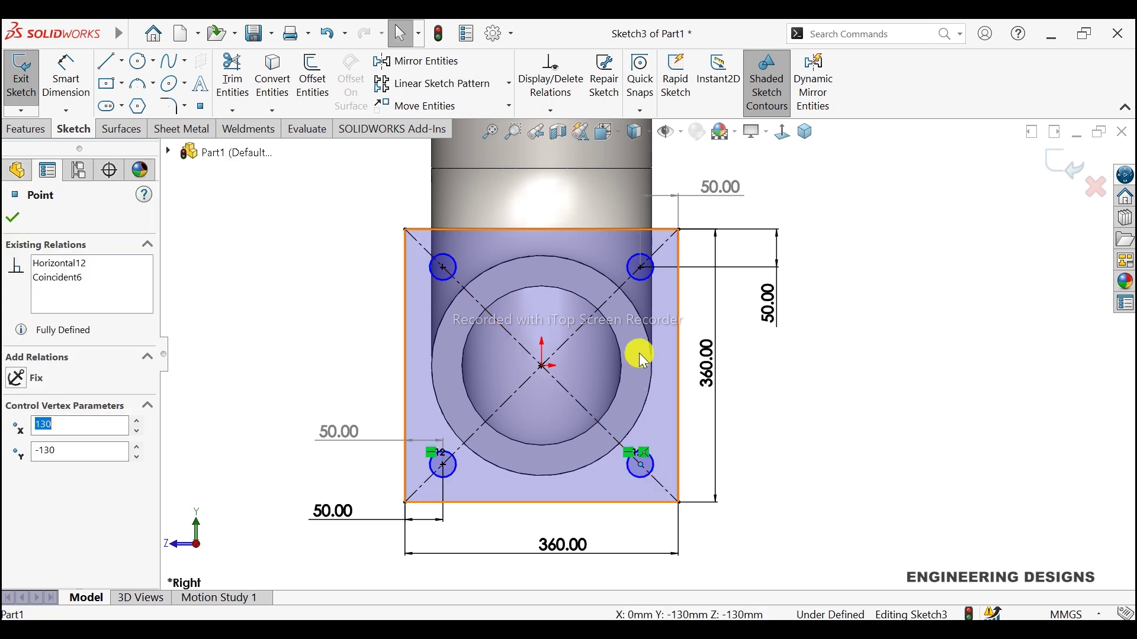
ctrl+click(638, 268)
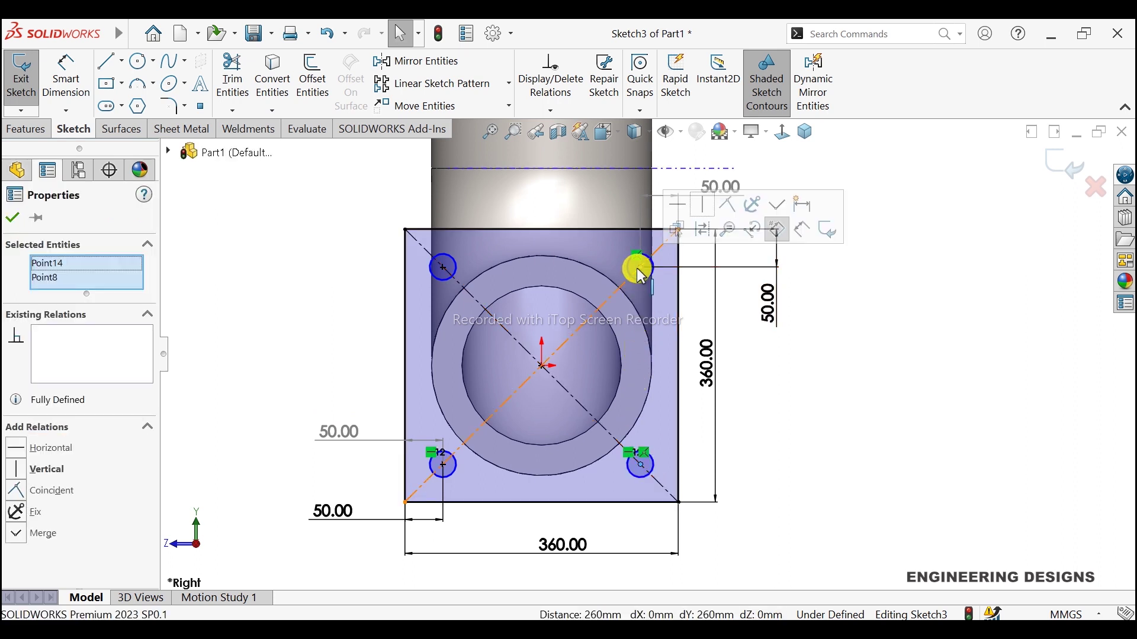
click(707, 205)
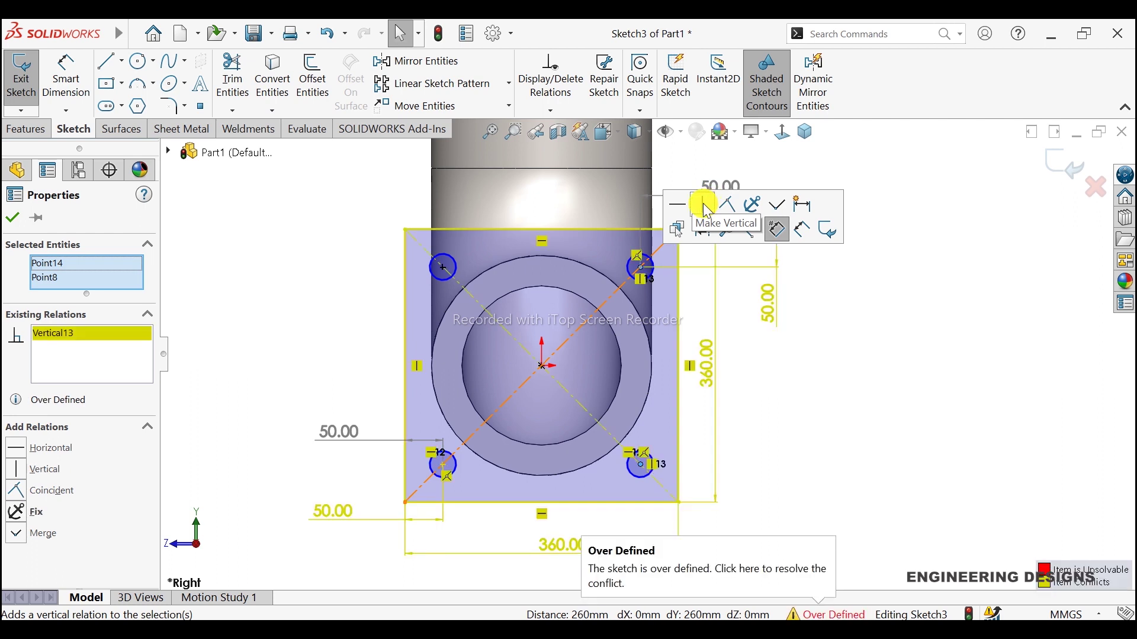
right_click(88, 333)
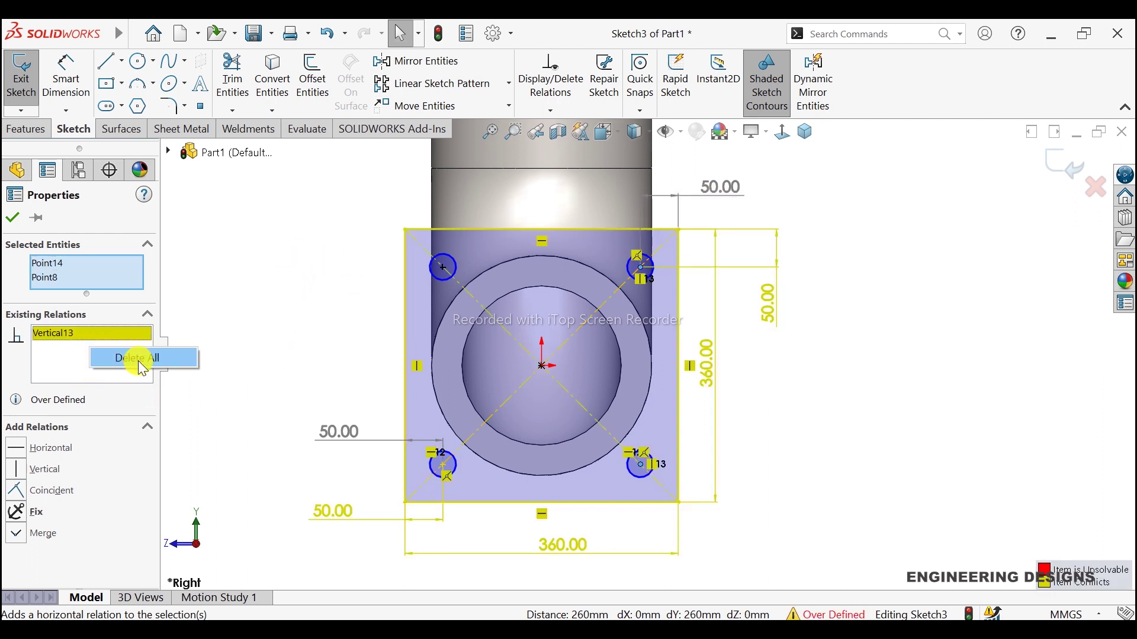
click(130, 363)
click(248, 293)
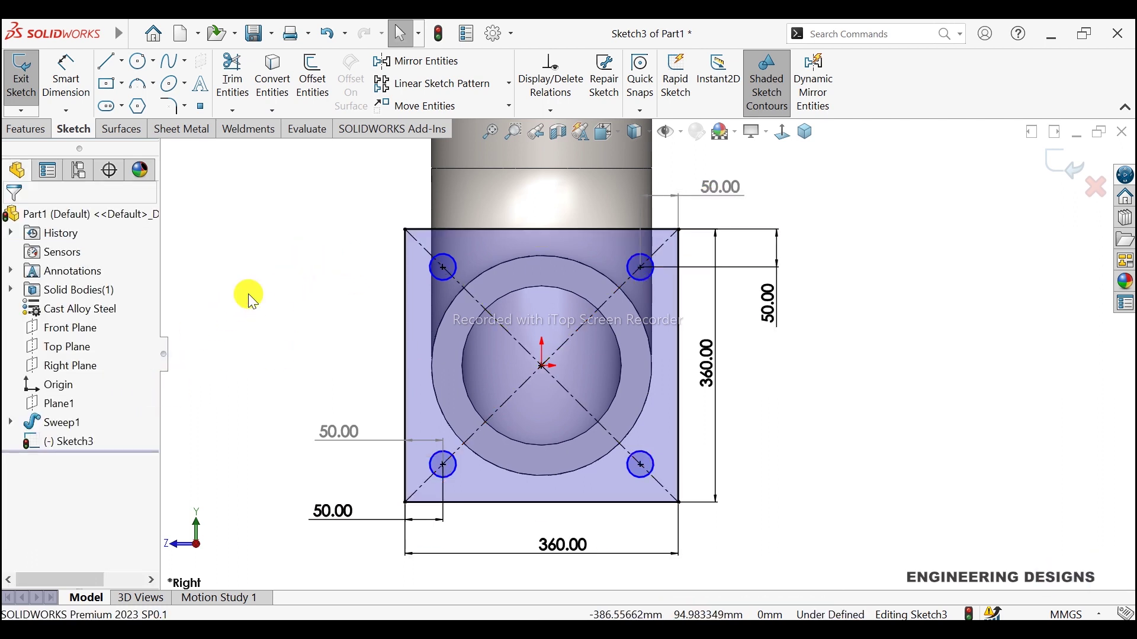
click(66, 77)
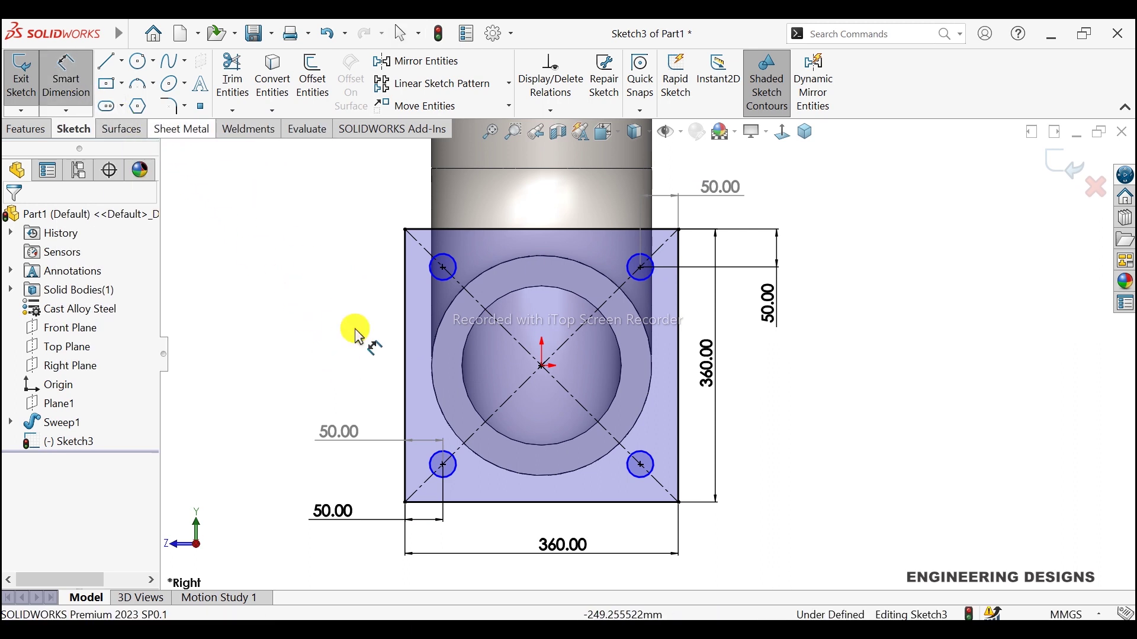
Dimension the top-left bolt-hole circle to Ø60 mm
click(439, 286)
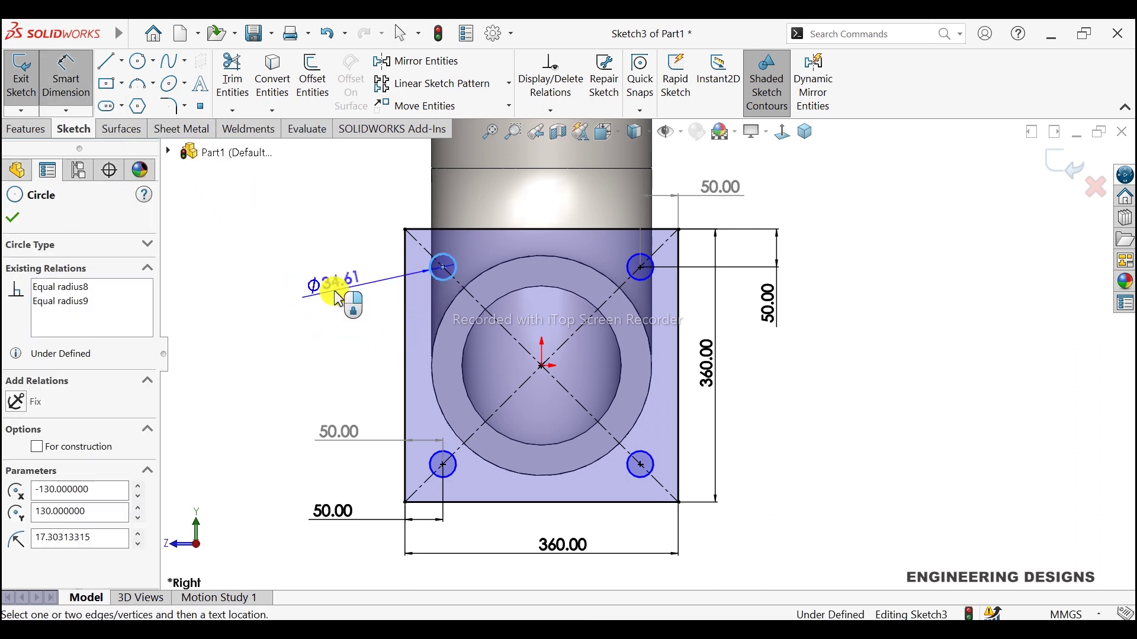
click(335, 289)
text(60)
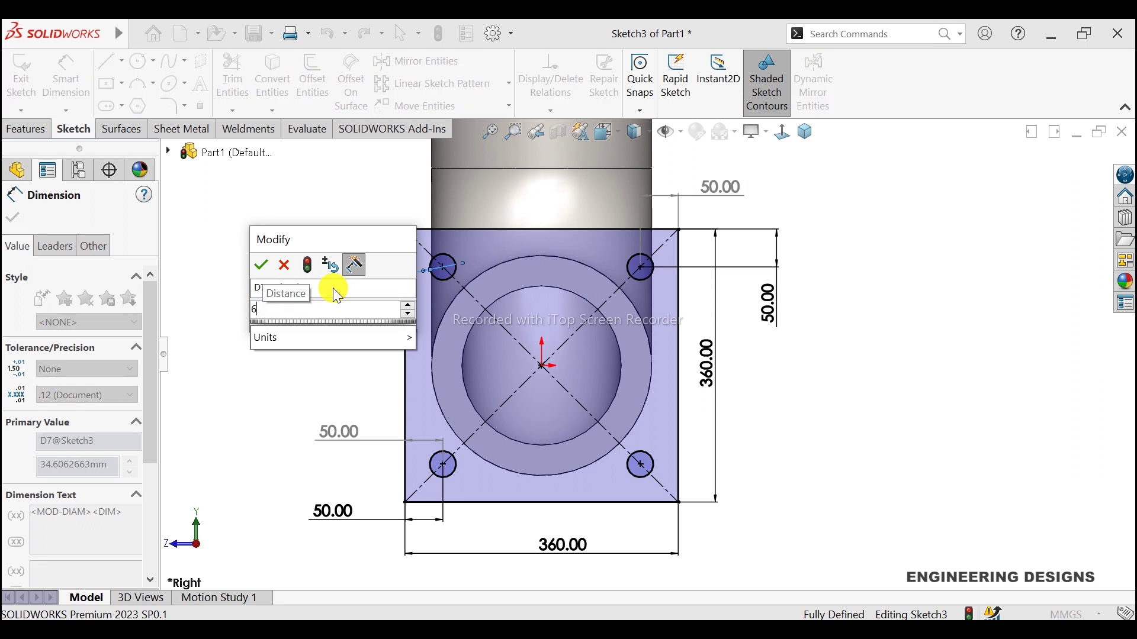
key(Return)
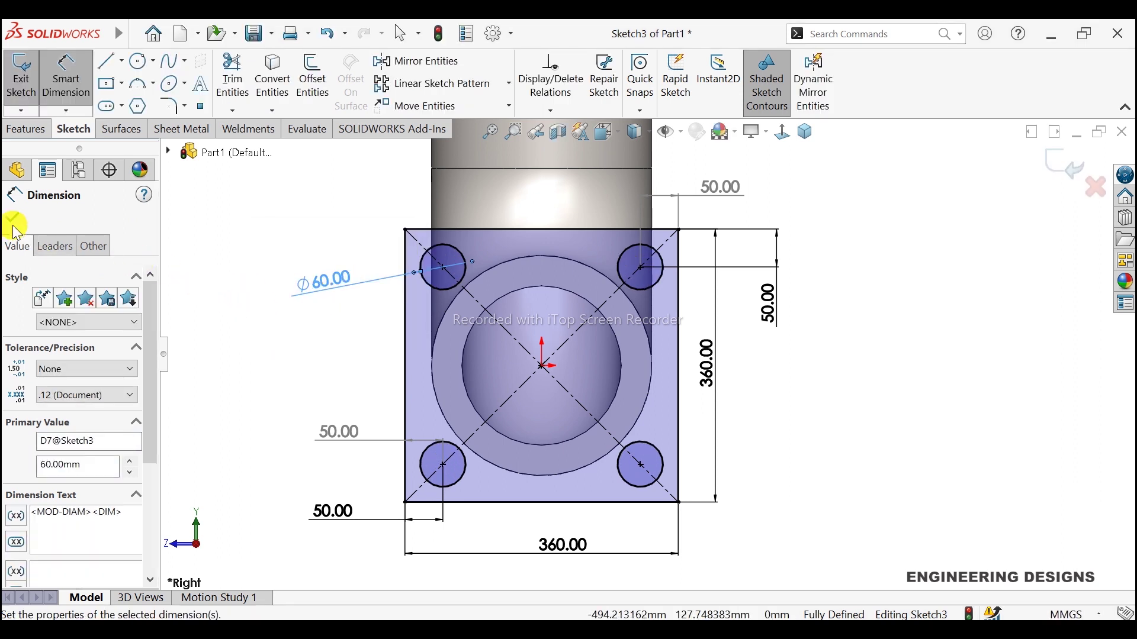
click(16, 219)
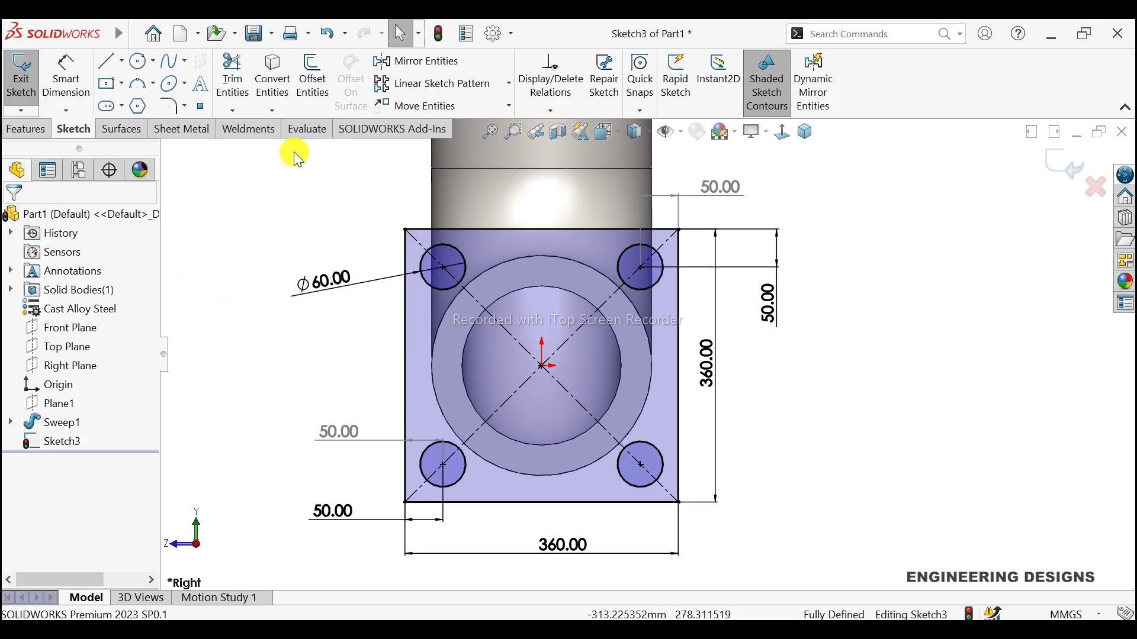
Round all four flange square corners with 20 mm sketch fillets
click(172, 106)
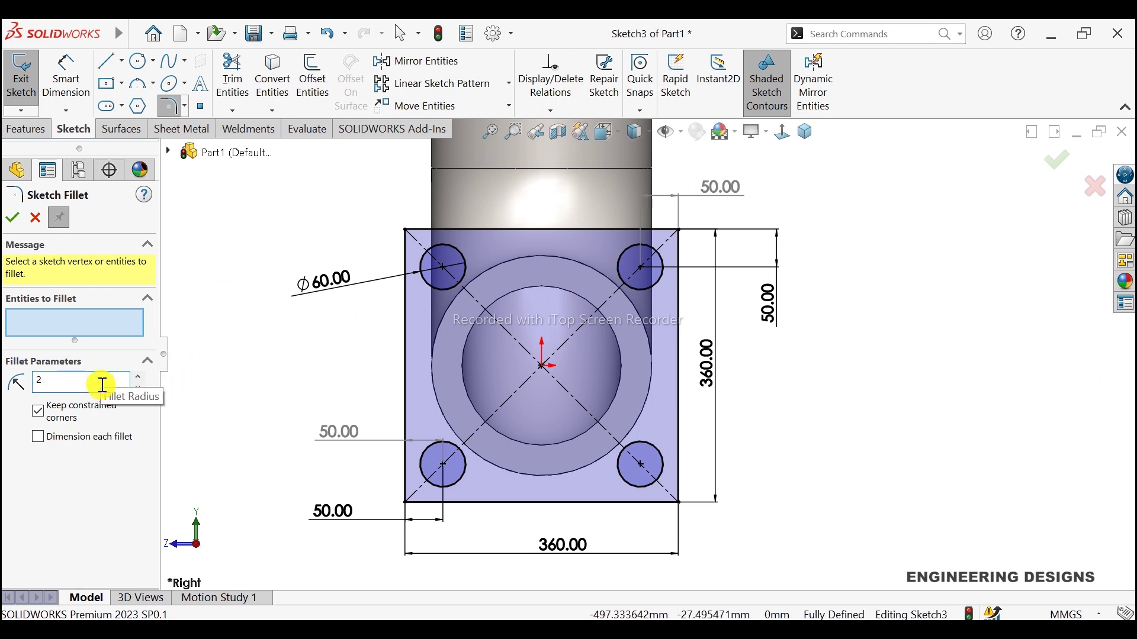
click(459, 240)
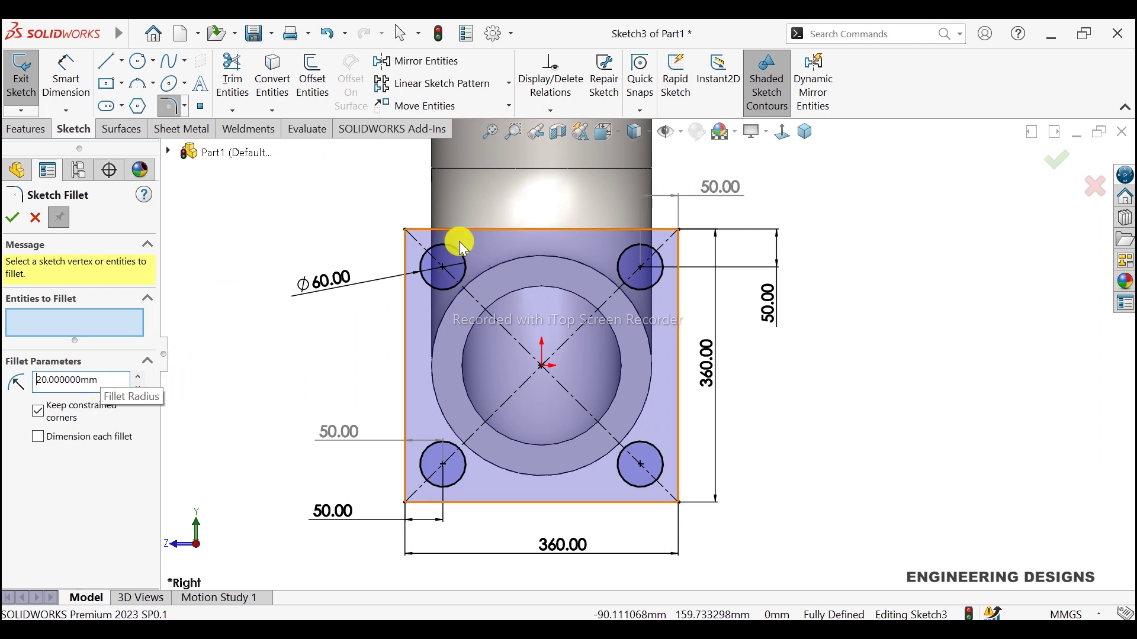
drag(502, 355, 743, 561)
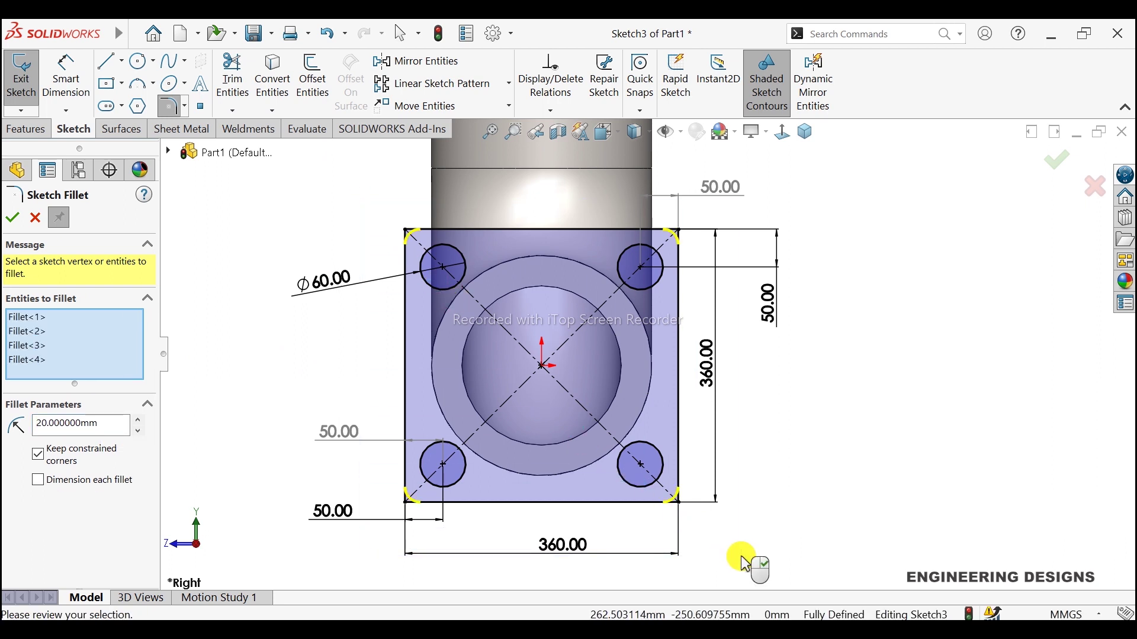
click(21, 221)
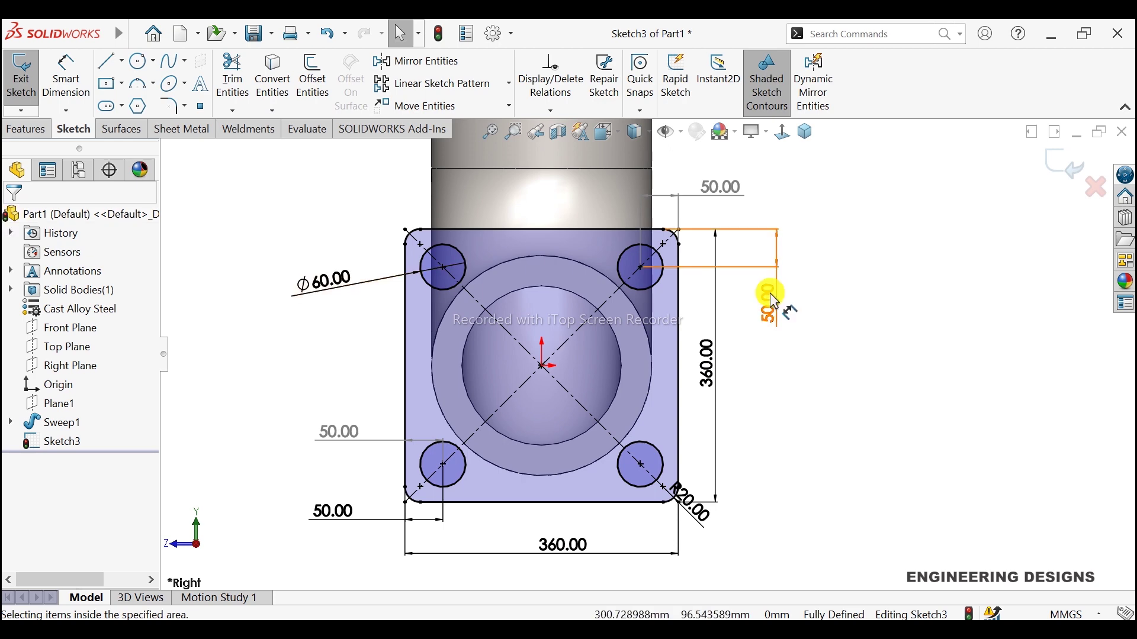
scroll(773, 302, up, 2)
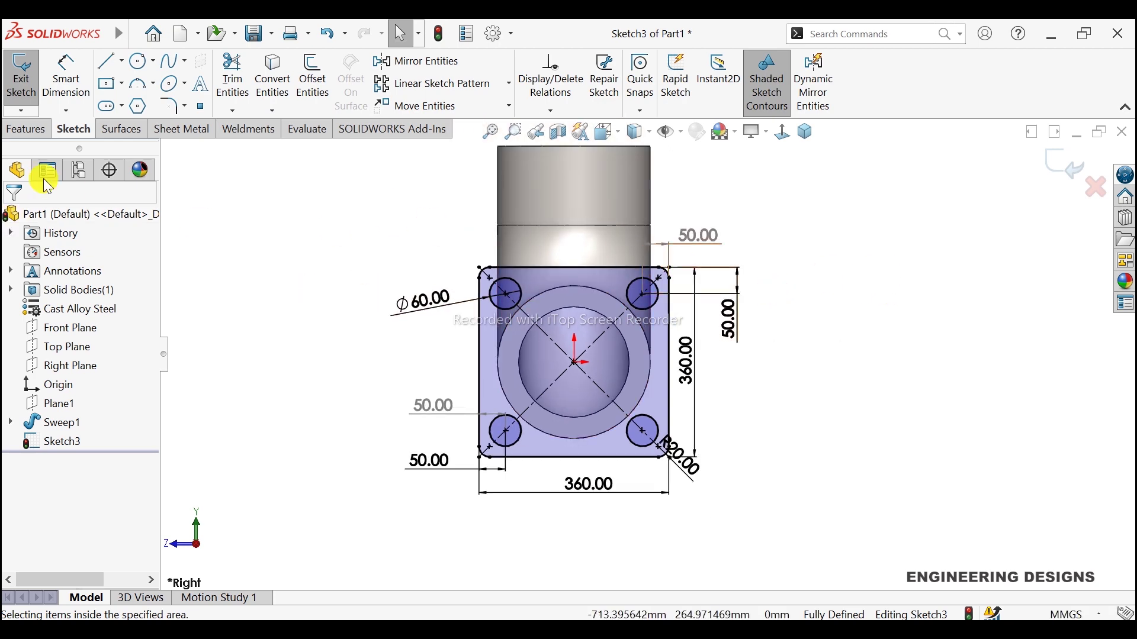
click(7, 130)
Select the flange plate, pipe-opening ring and bolt-hole regions as Boss-Extrude contours
click(16, 82)
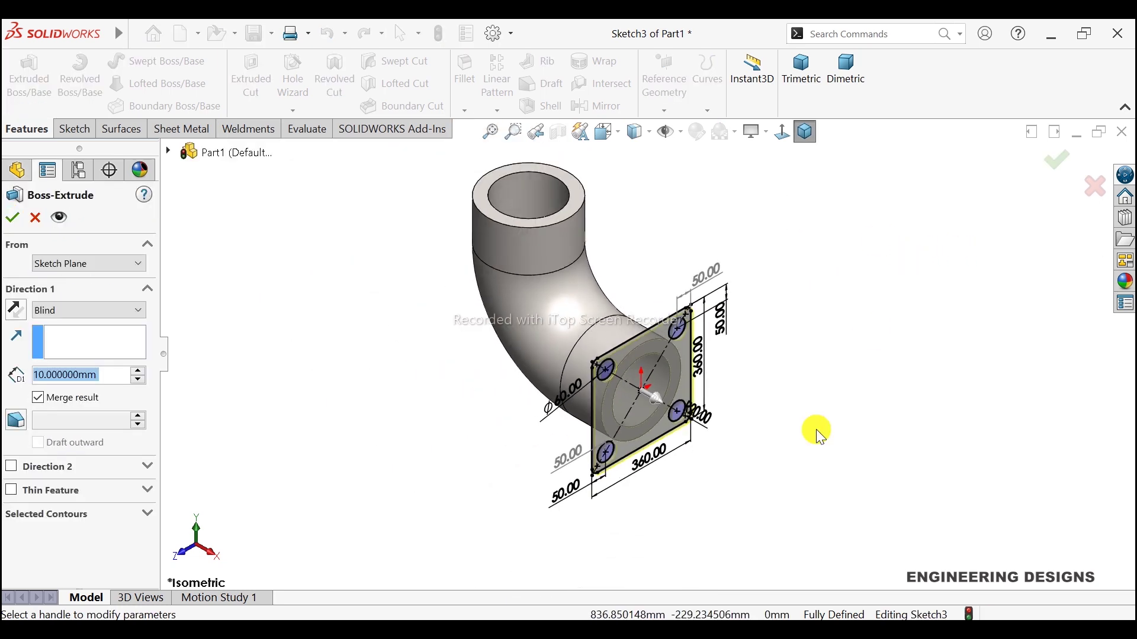
click(147, 515)
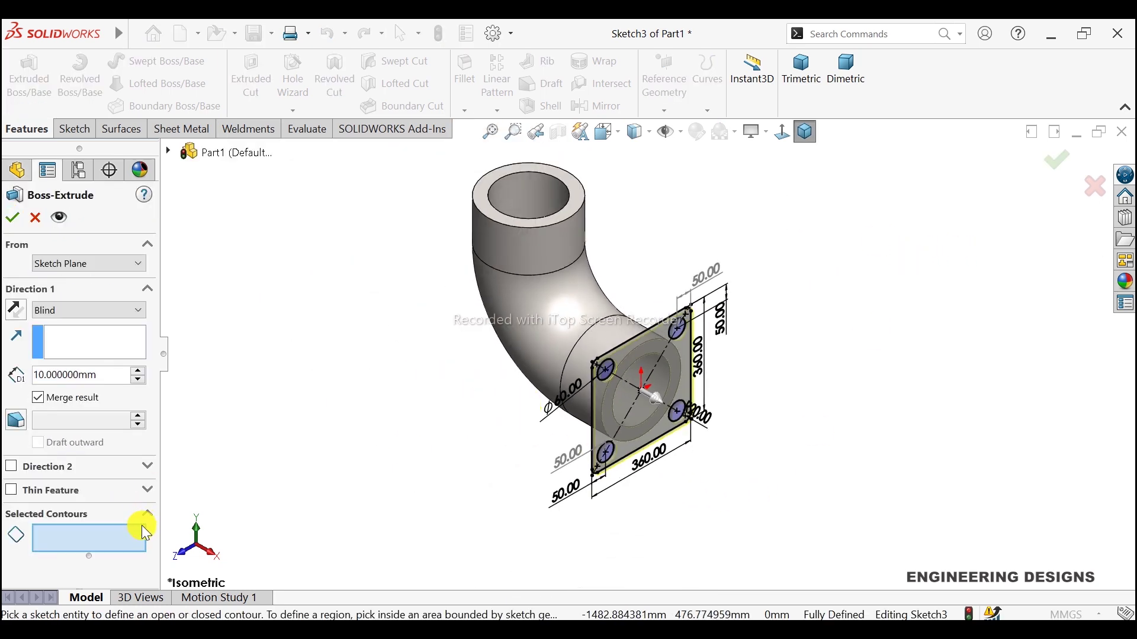
scroll(650, 432, down, 3)
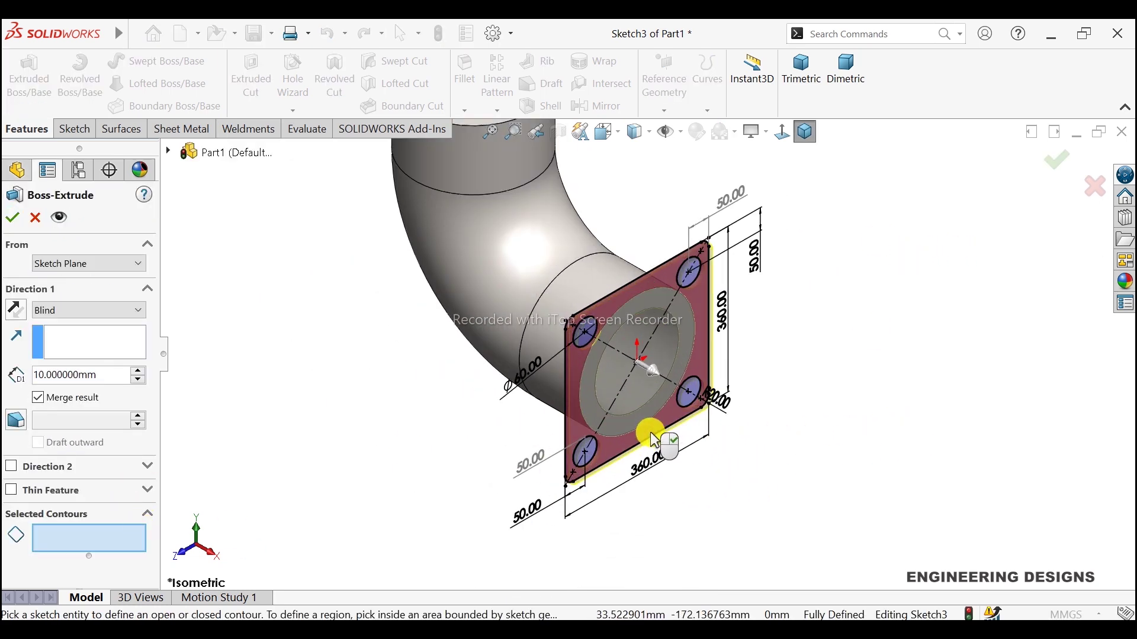
scroll(704, 411, down, 1)
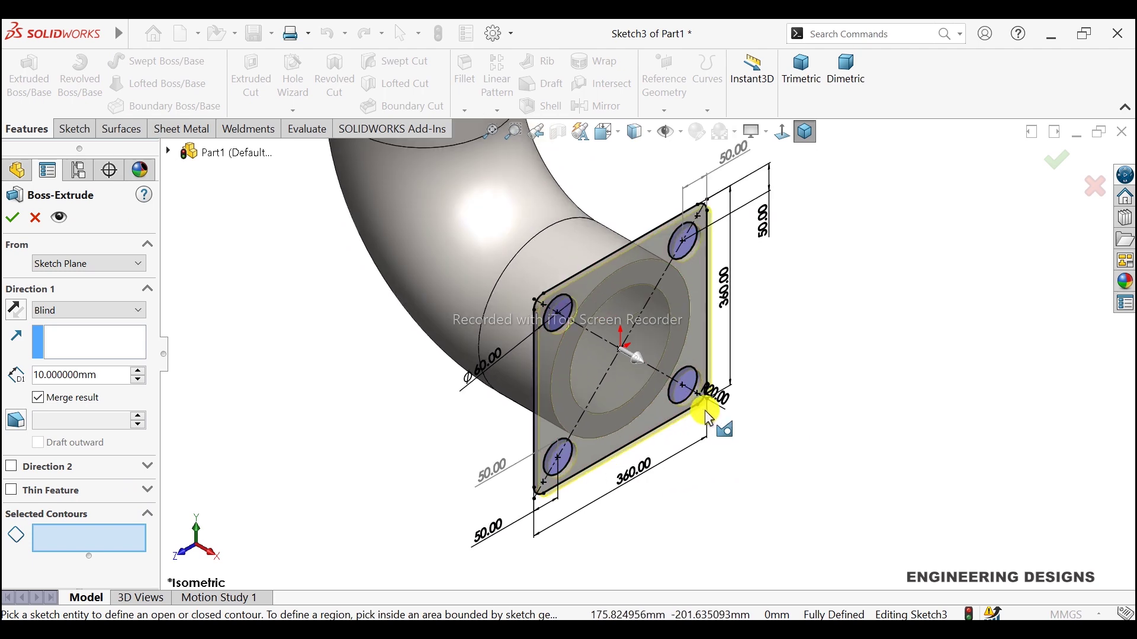
click(688, 246)
scroll(570, 338, down, 1)
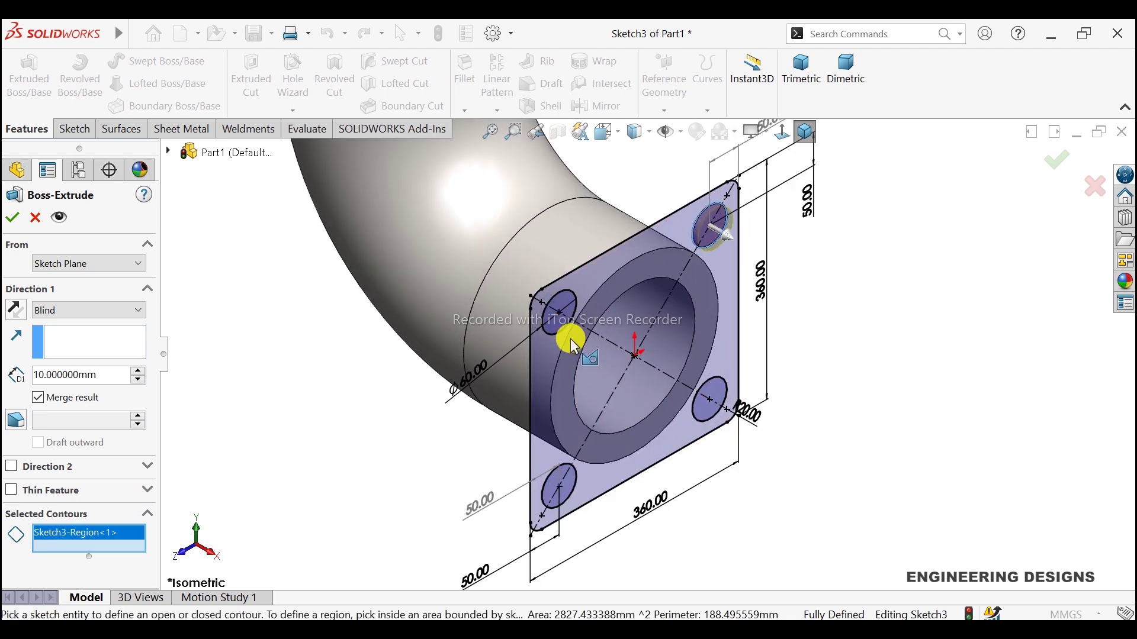
scroll(570, 339, down, 2)
click(566, 316)
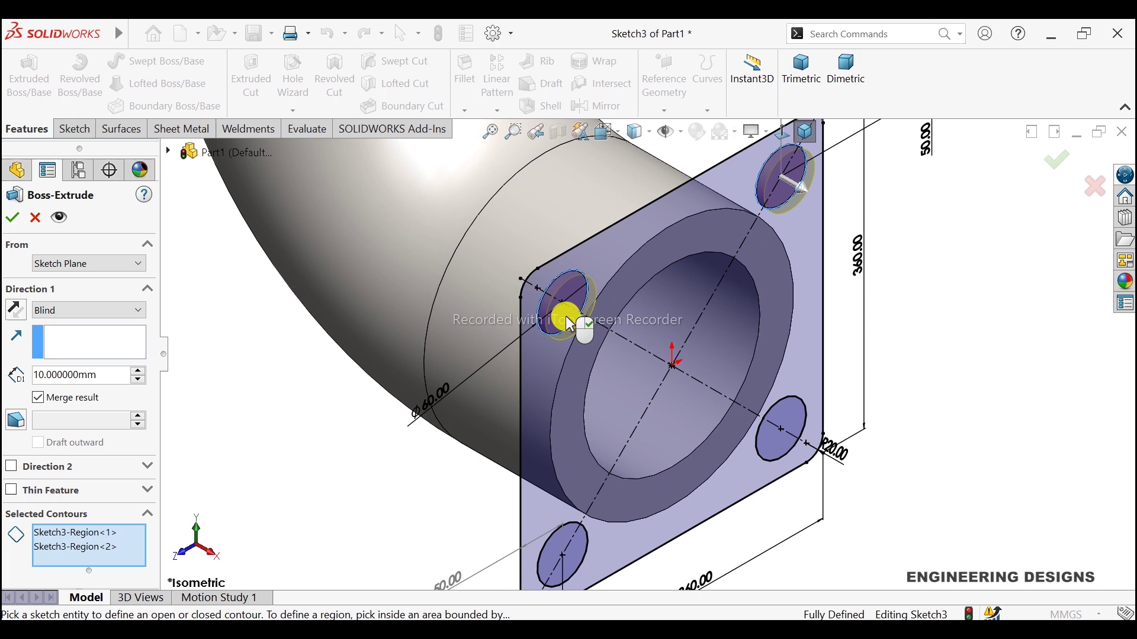
click(557, 365)
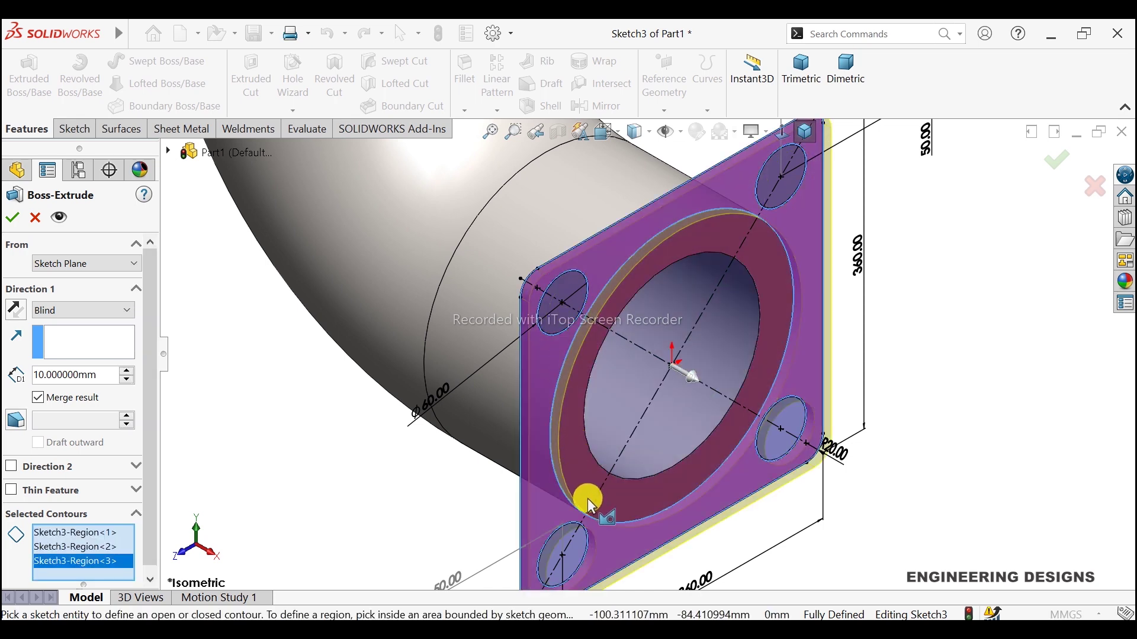
scroll(796, 480, up, 2)
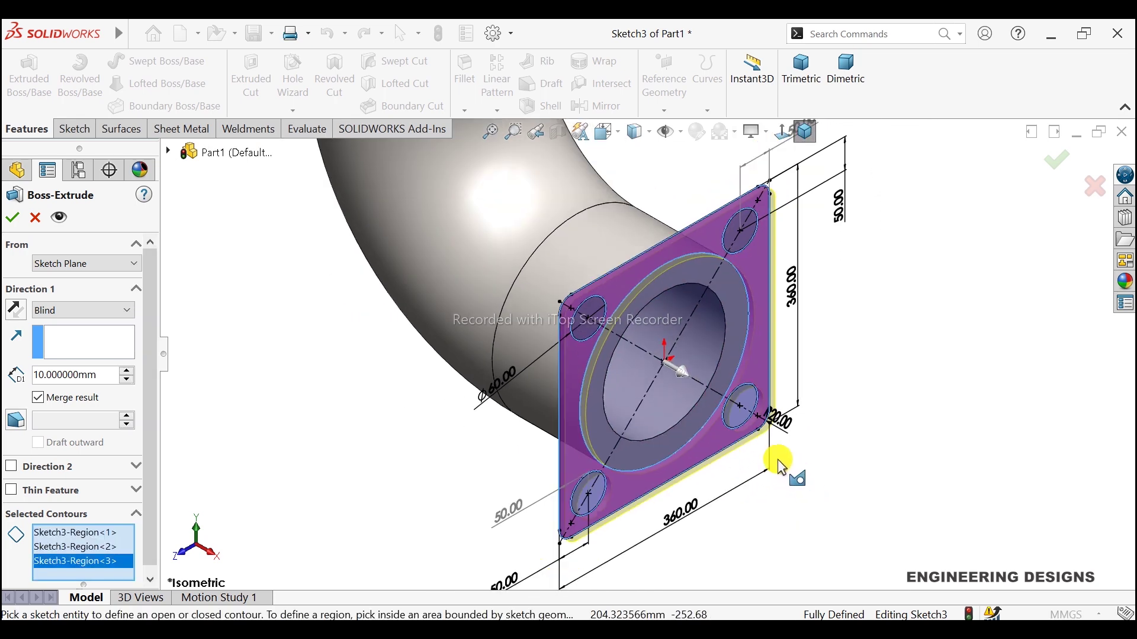
click(737, 319)
click(591, 495)
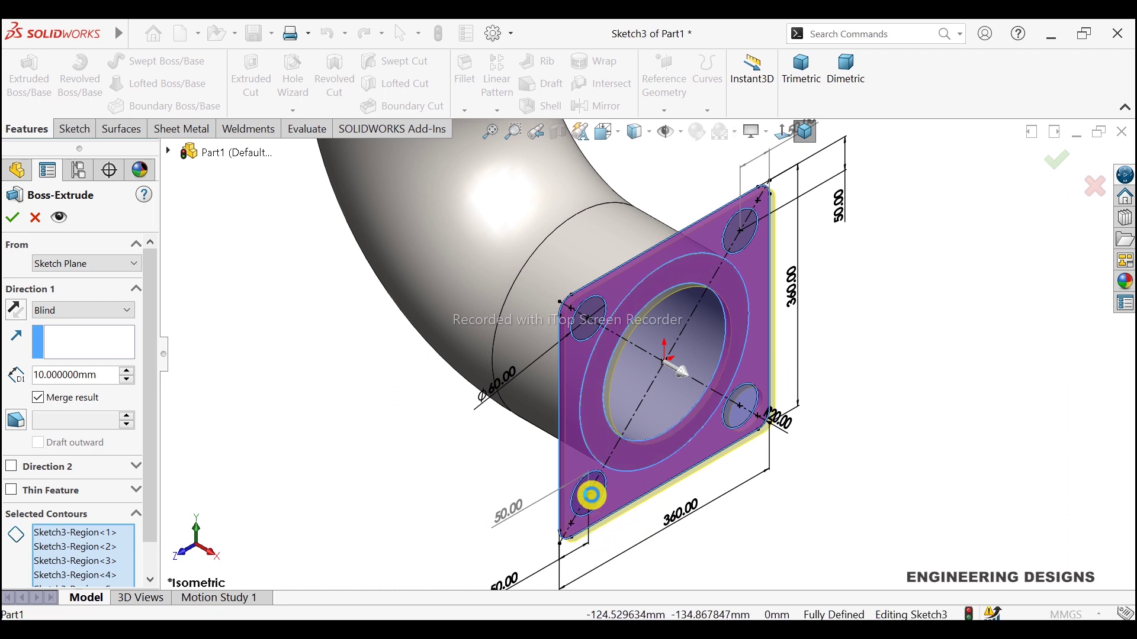
click(744, 413)
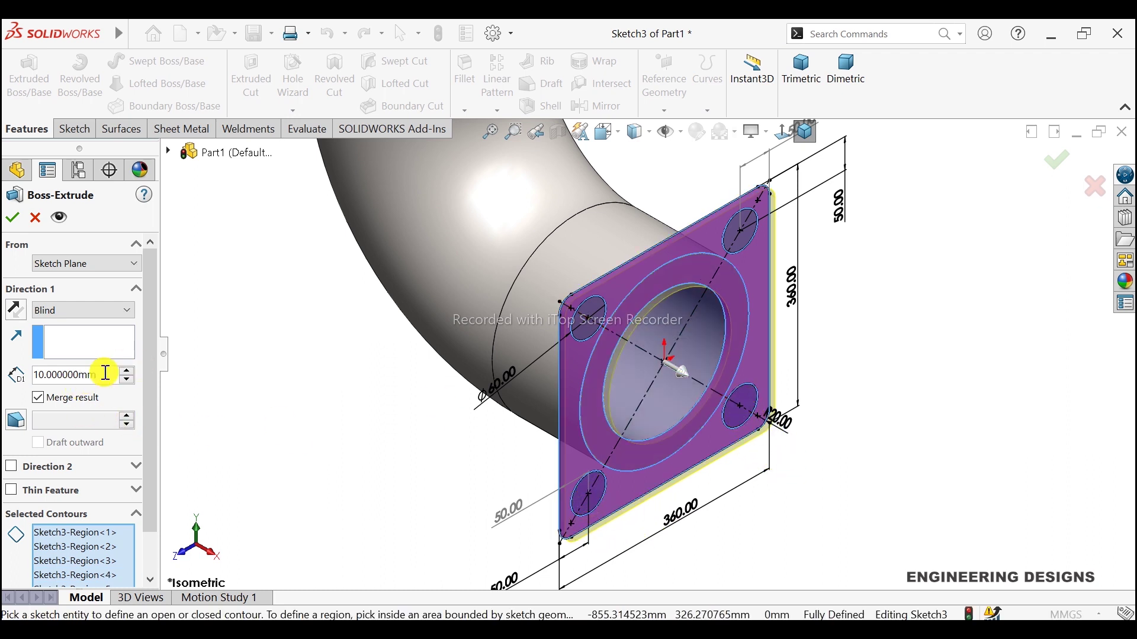
Extrude the flange Blind 50 mm, reversed back toward the pipe
double_click(106, 373)
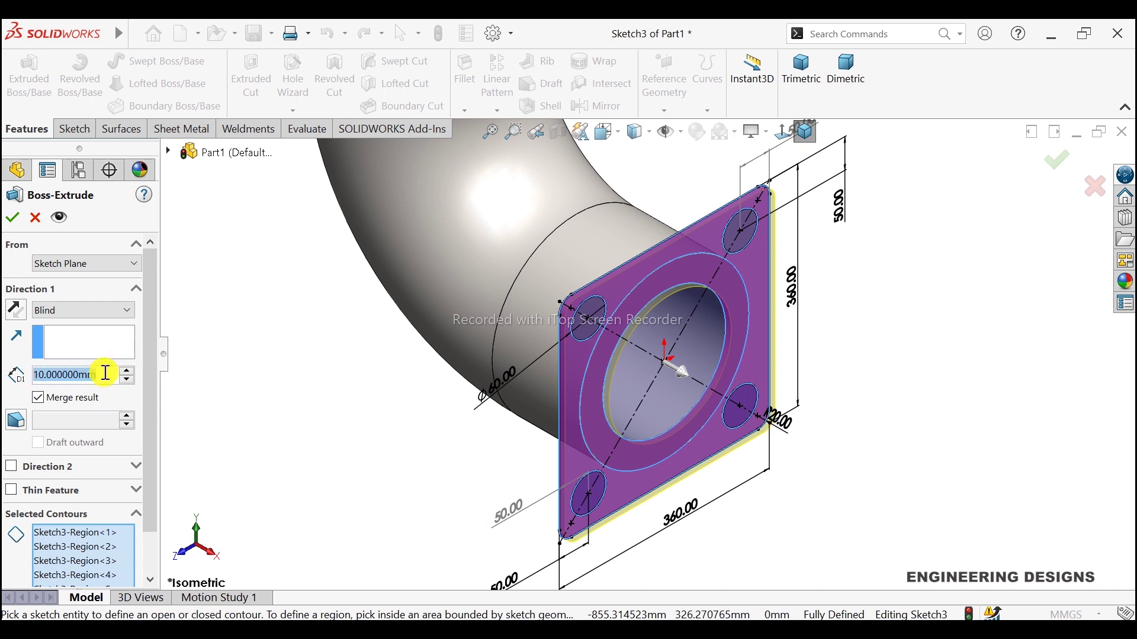
text(50)
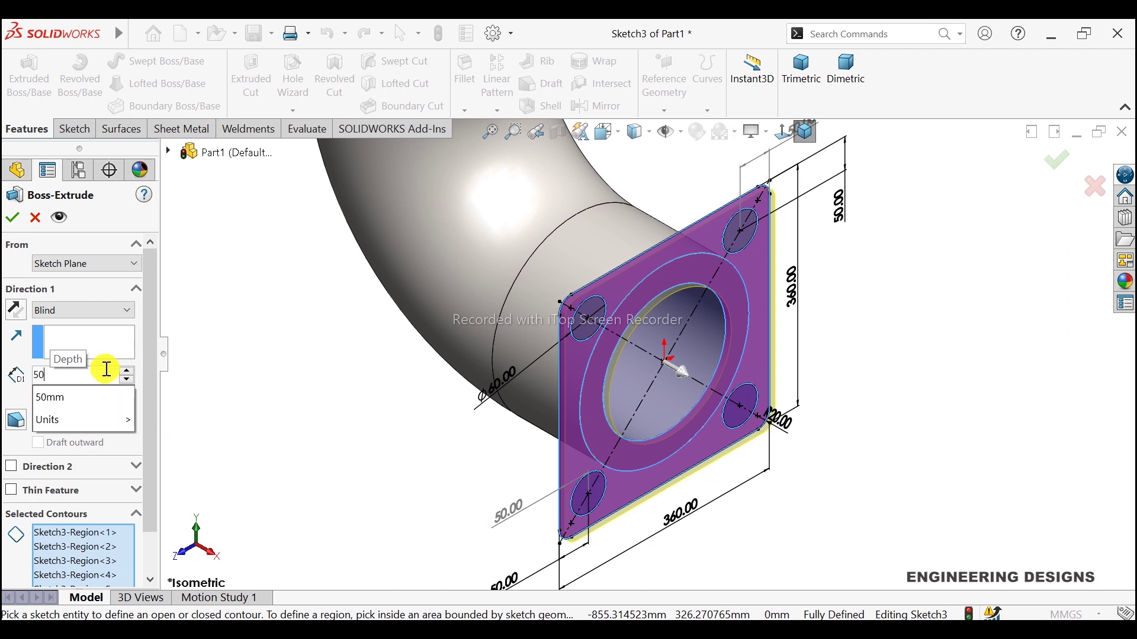
key(Return)
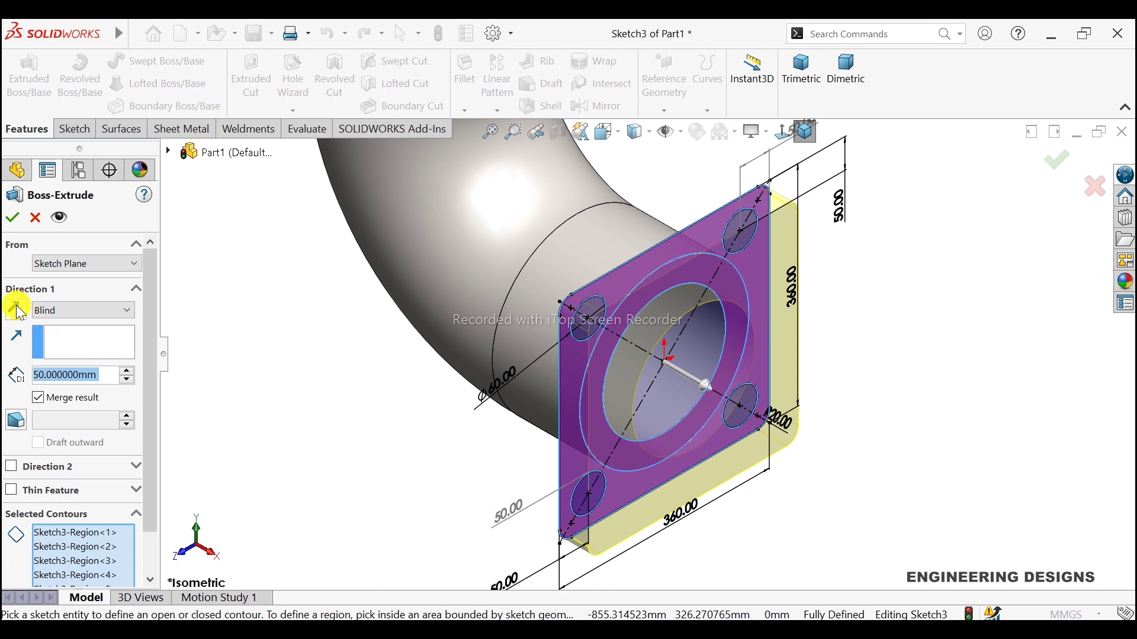
click(16, 309)
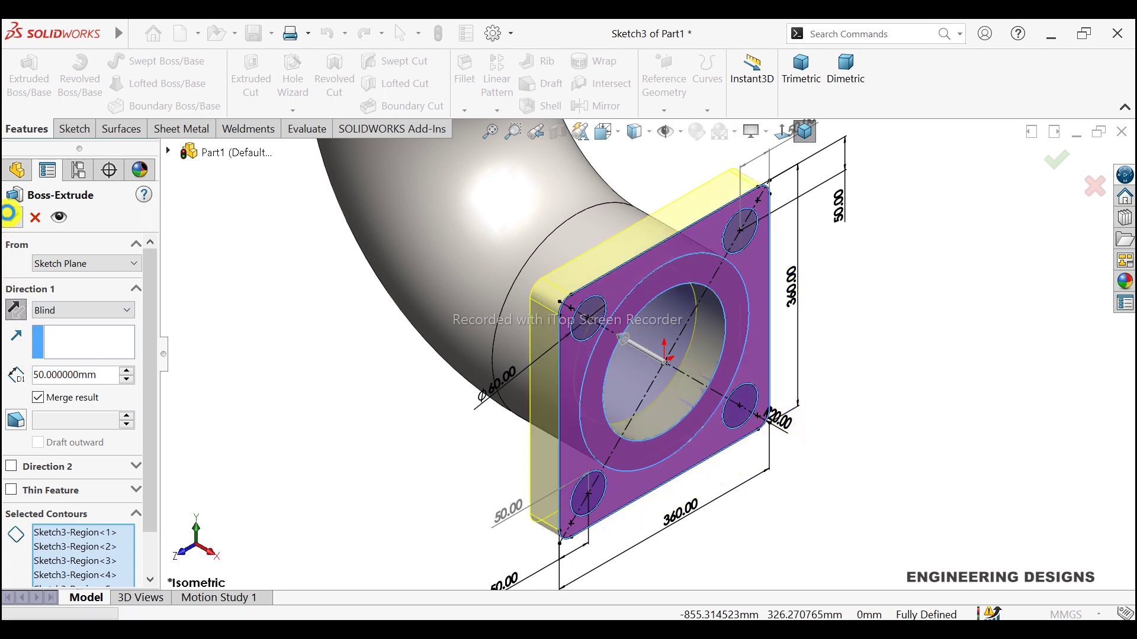
click(11, 219)
Start an Extruded Cut from the flange's Sketch3 and clear its contour selection
click(828, 314)
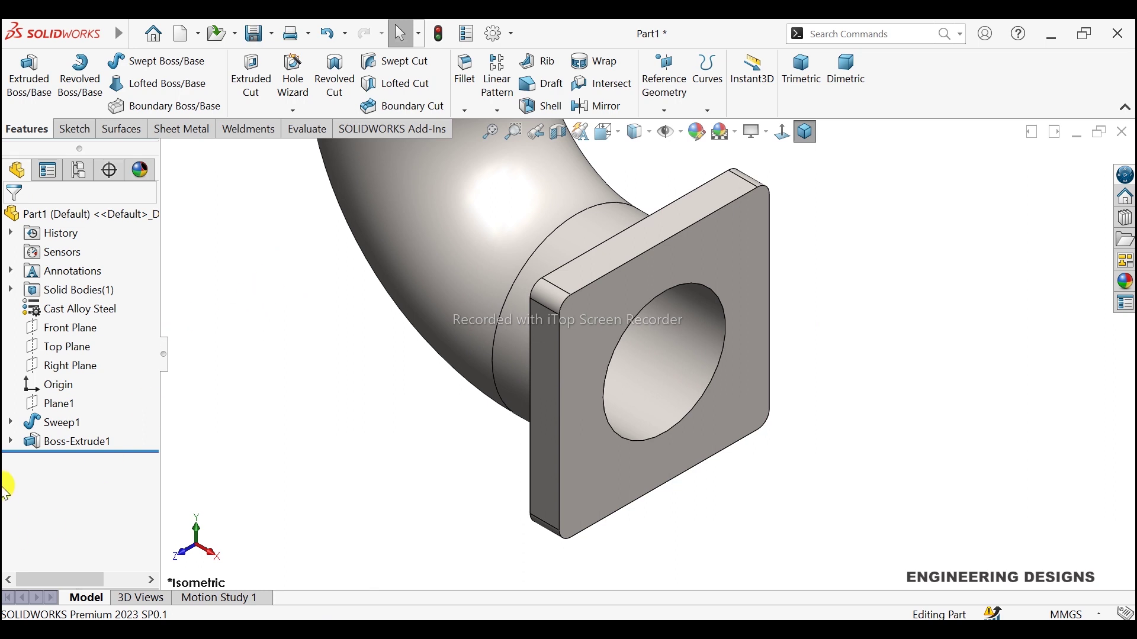
click(11, 441)
click(64, 460)
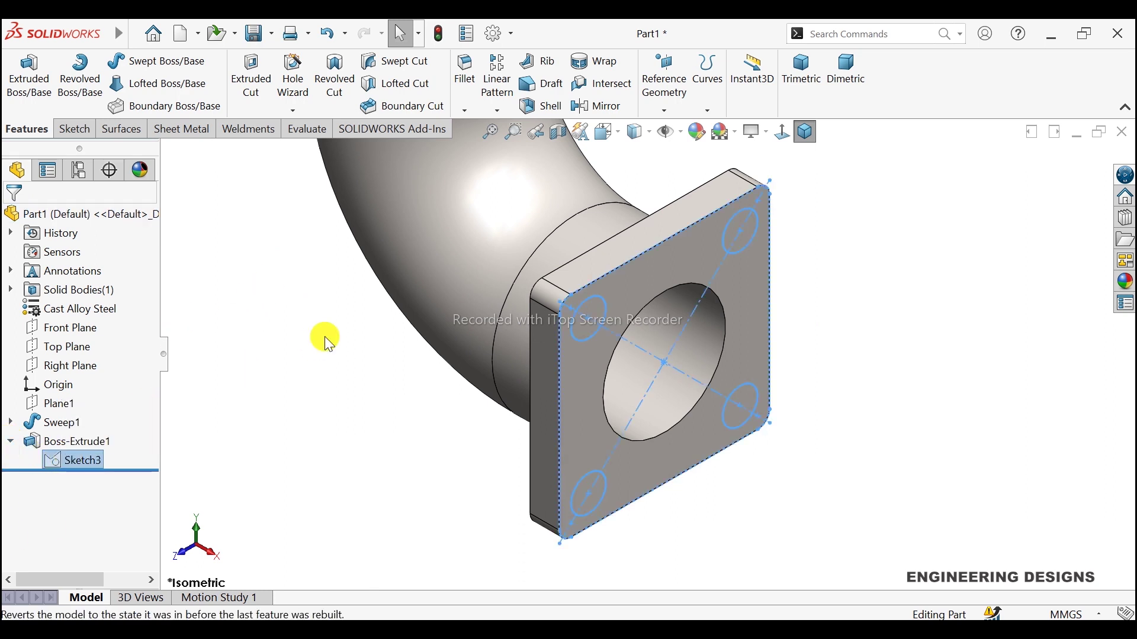
click(251, 77)
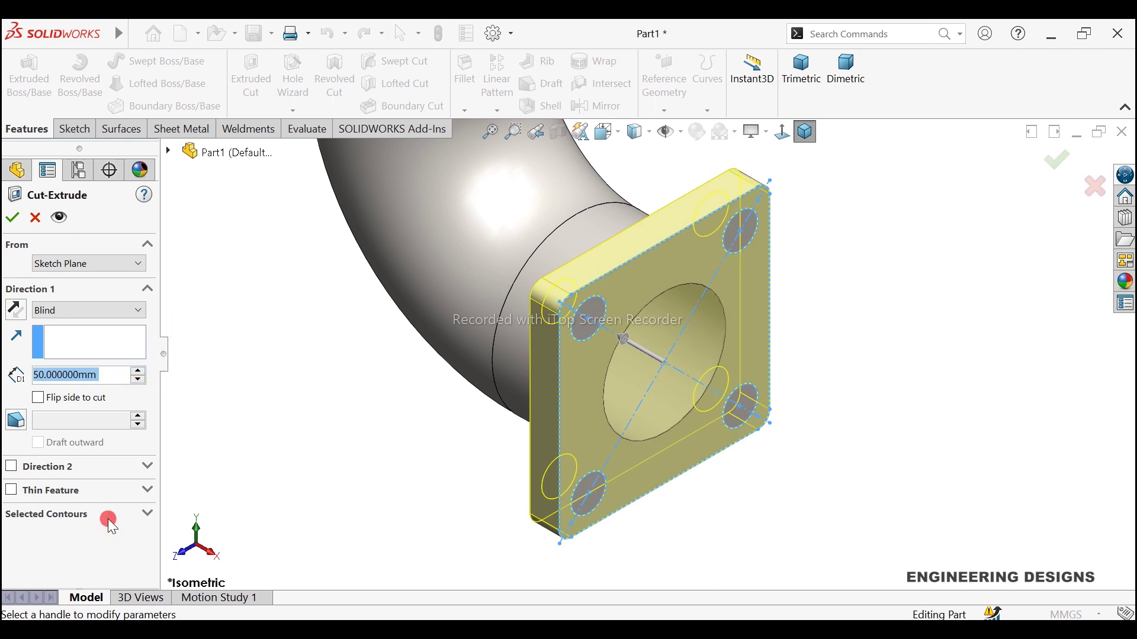
click(109, 521)
right_click(111, 531)
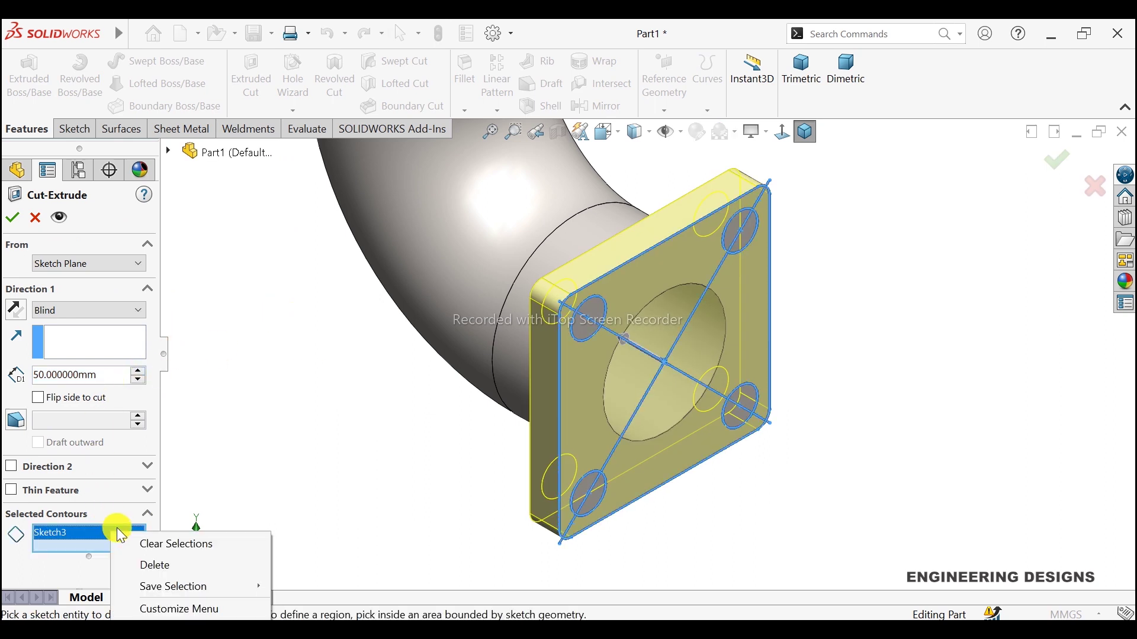
click(142, 551)
Cut the four bolt-hole regions 10 mm deep into the flange
click(597, 495)
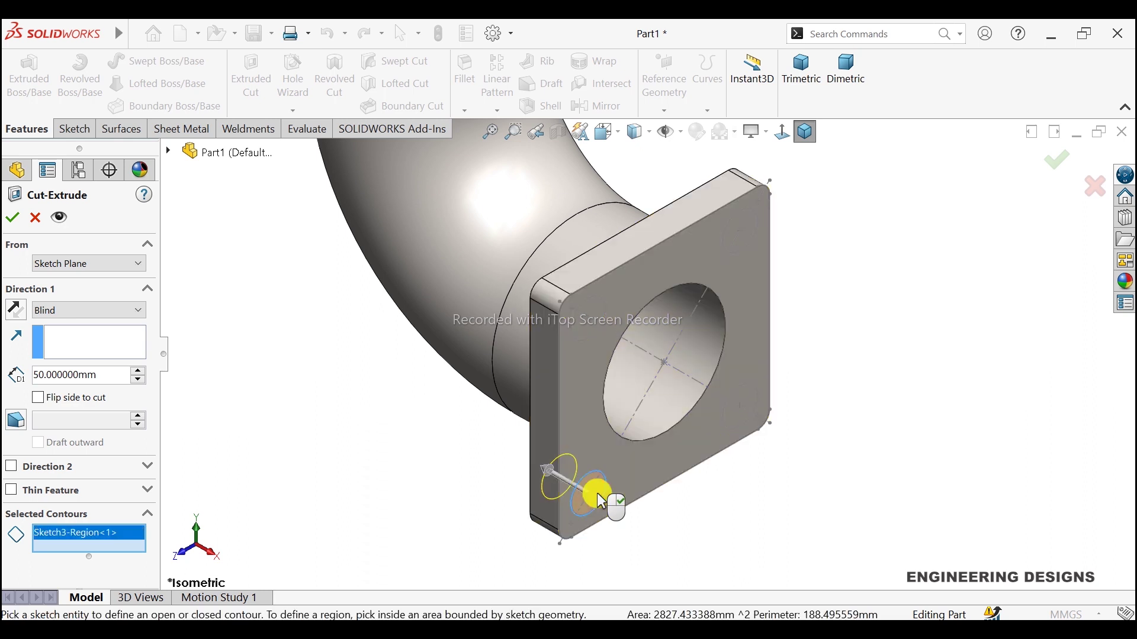
click(736, 408)
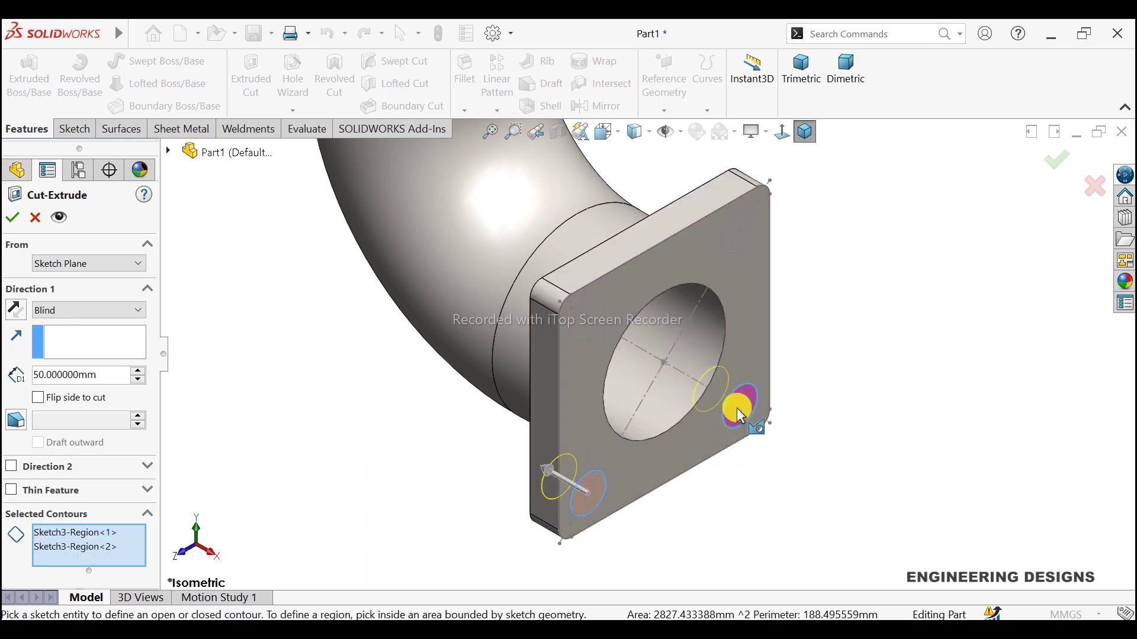
click(743, 239)
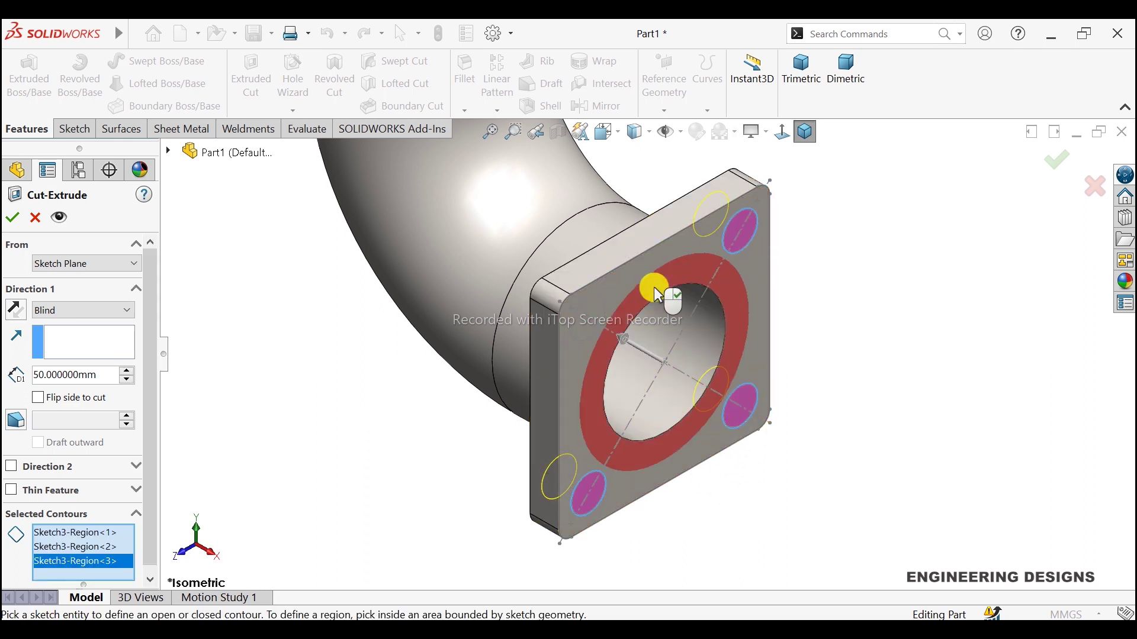
click(588, 332)
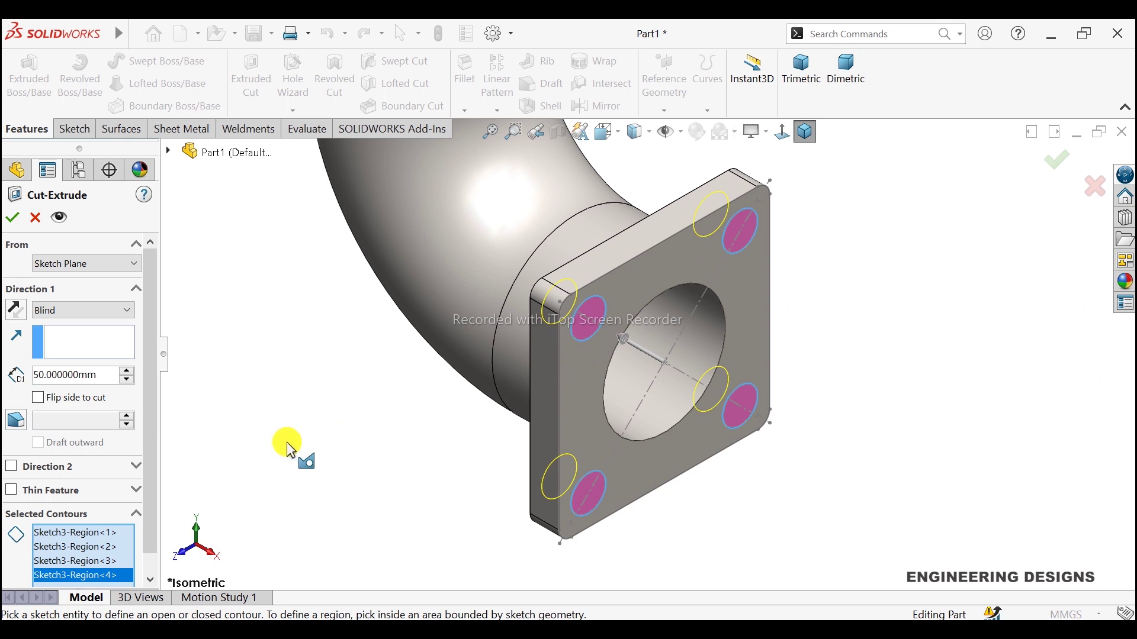
double_click(104, 375)
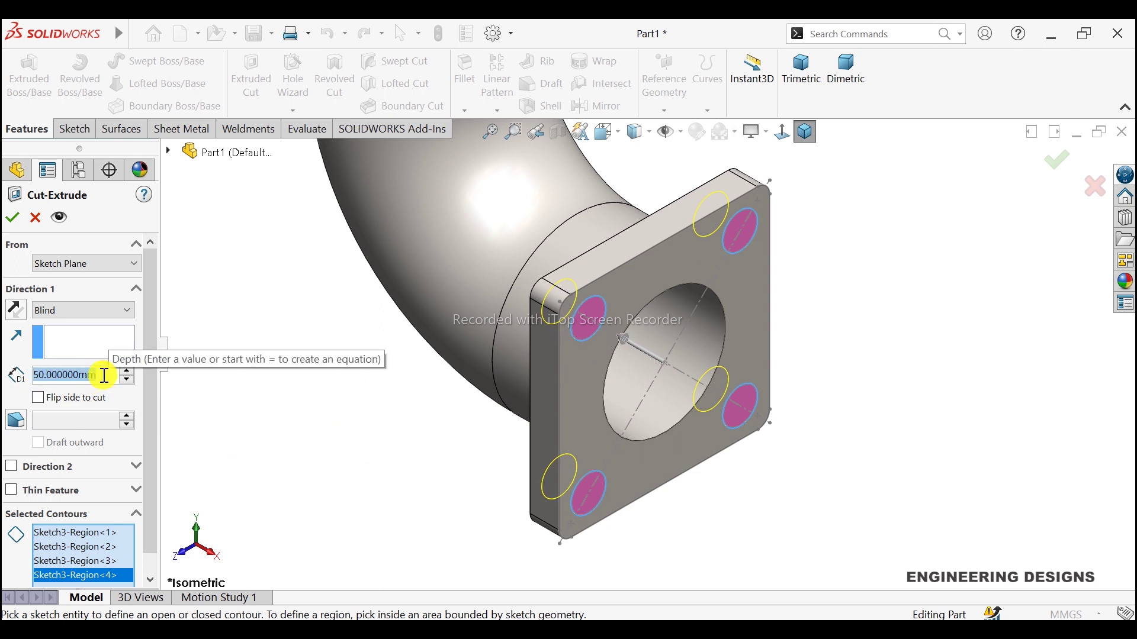
text(10)
key(Return)
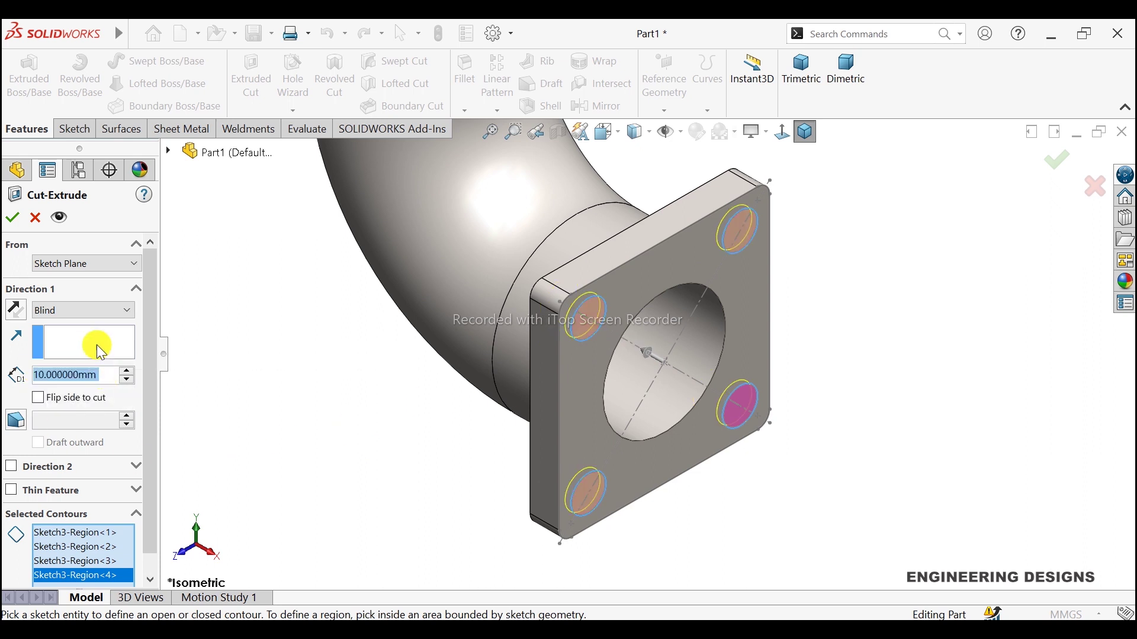
click(8, 220)
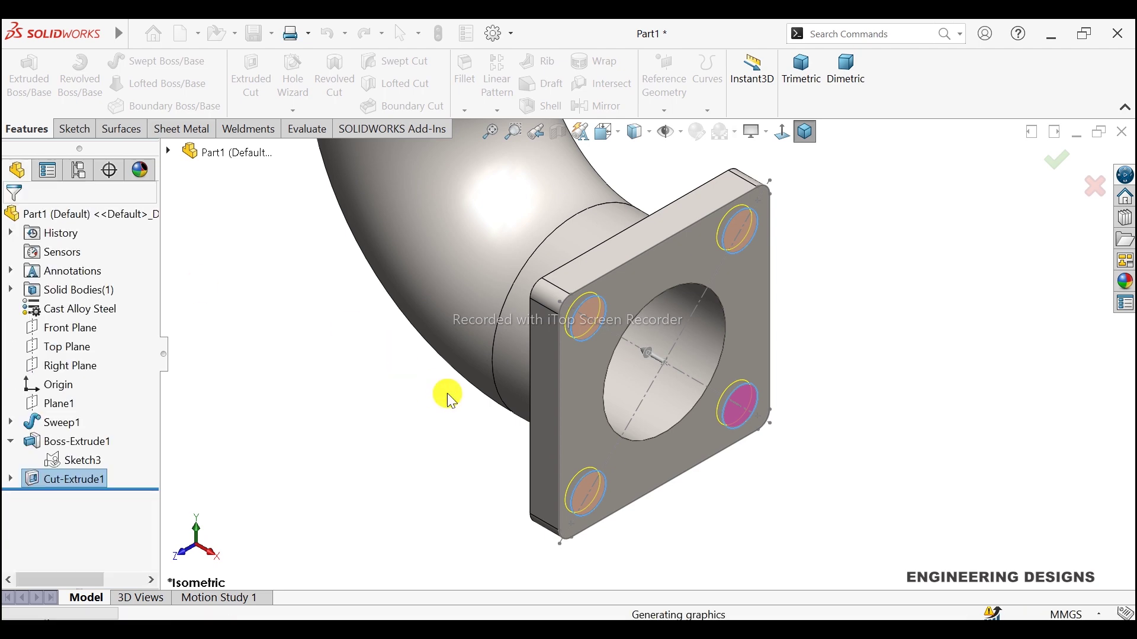
scroll(708, 404, up, 2)
scroll(729, 414, down, 3)
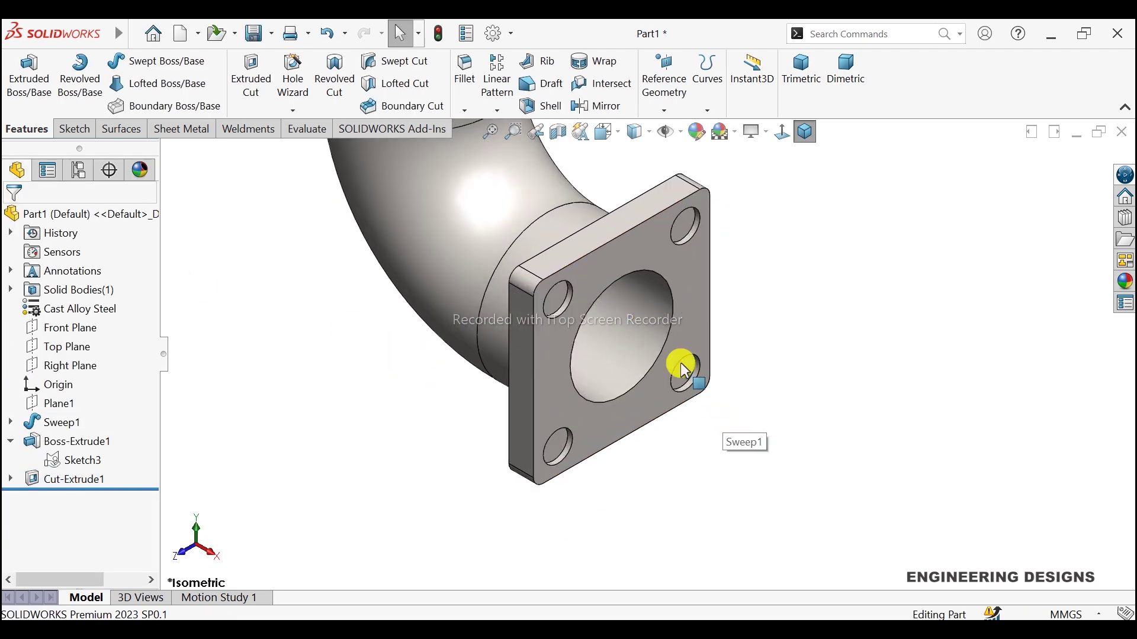
scroll(683, 364, down, 3)
Sketch on the lower-right hole's bottom face and draw circles at the top-right and top-left holes
click(681, 364)
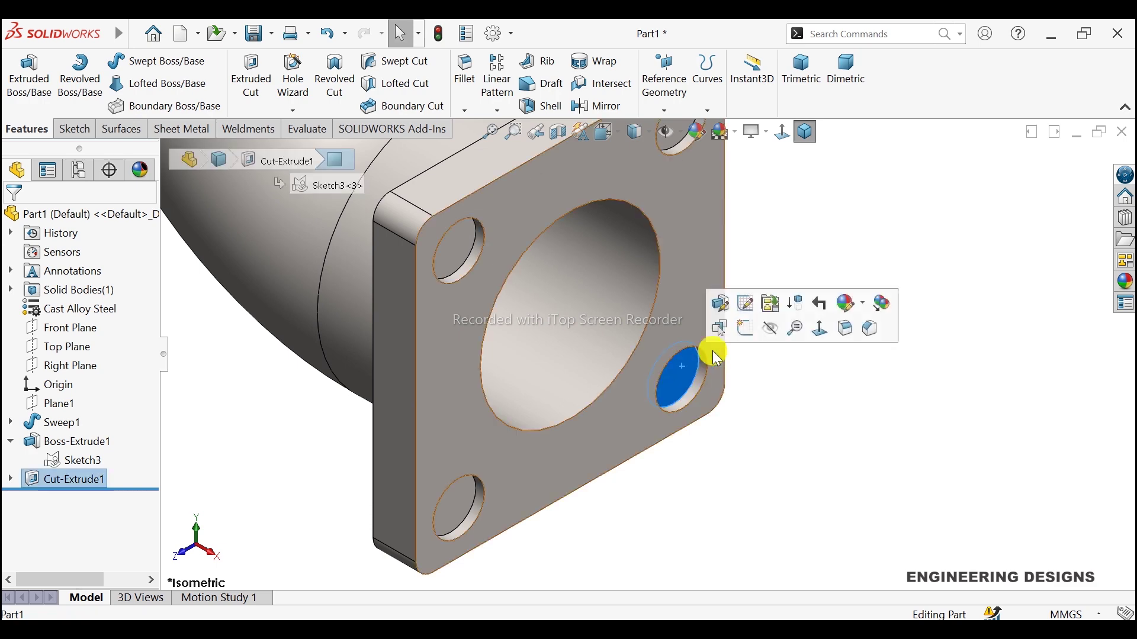
click(742, 326)
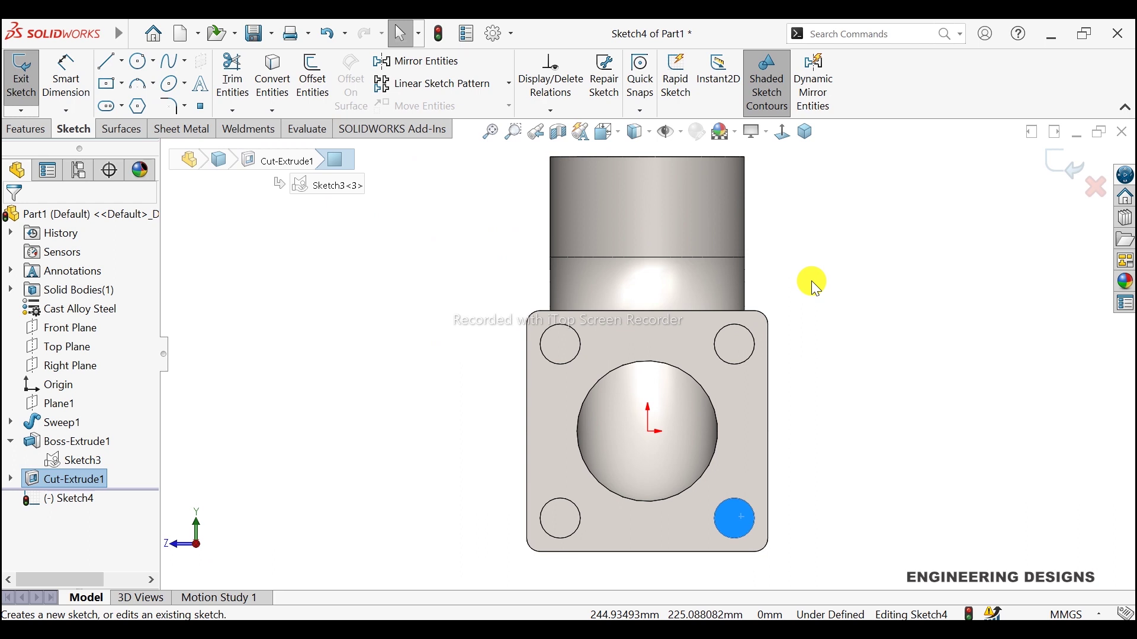
click(139, 61)
scroll(759, 447, down, 1)
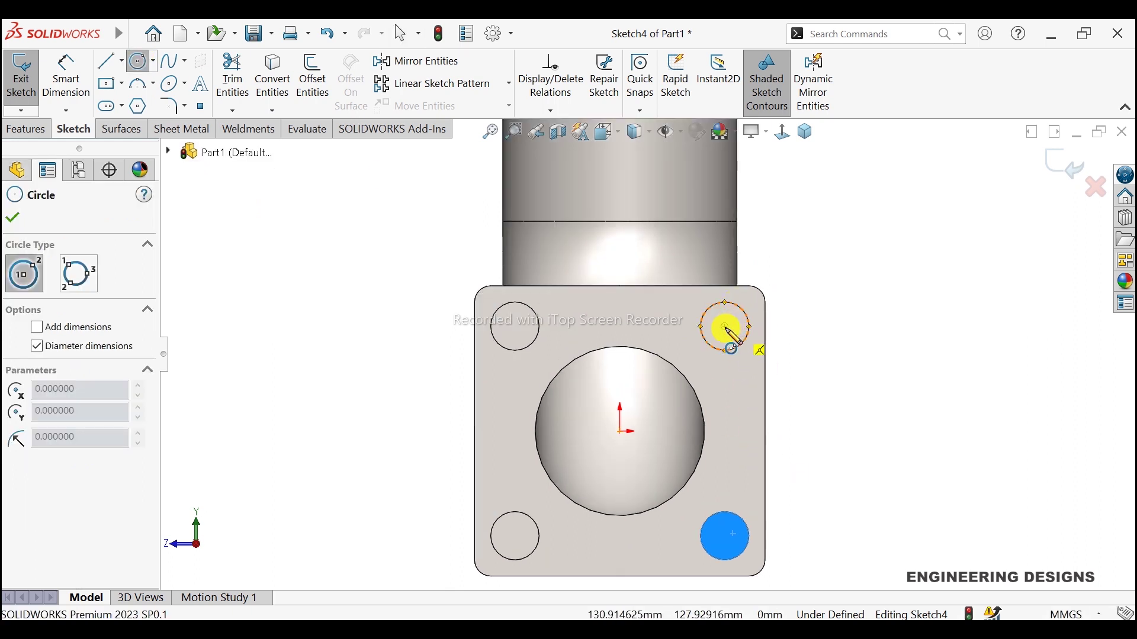
click(725, 326)
text(30)
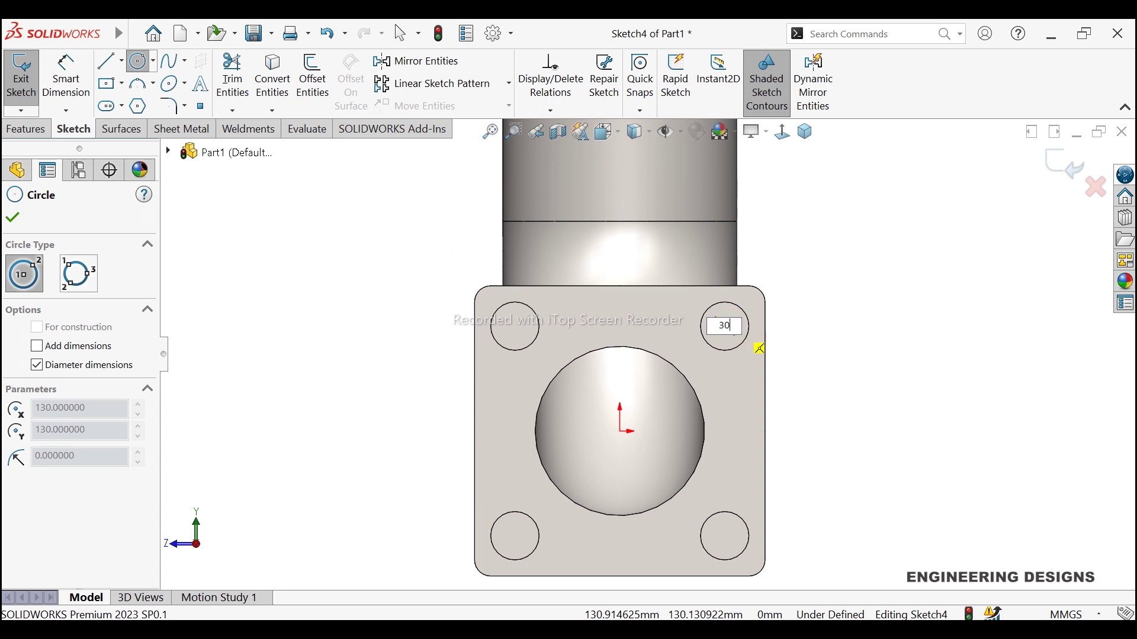
key(Return)
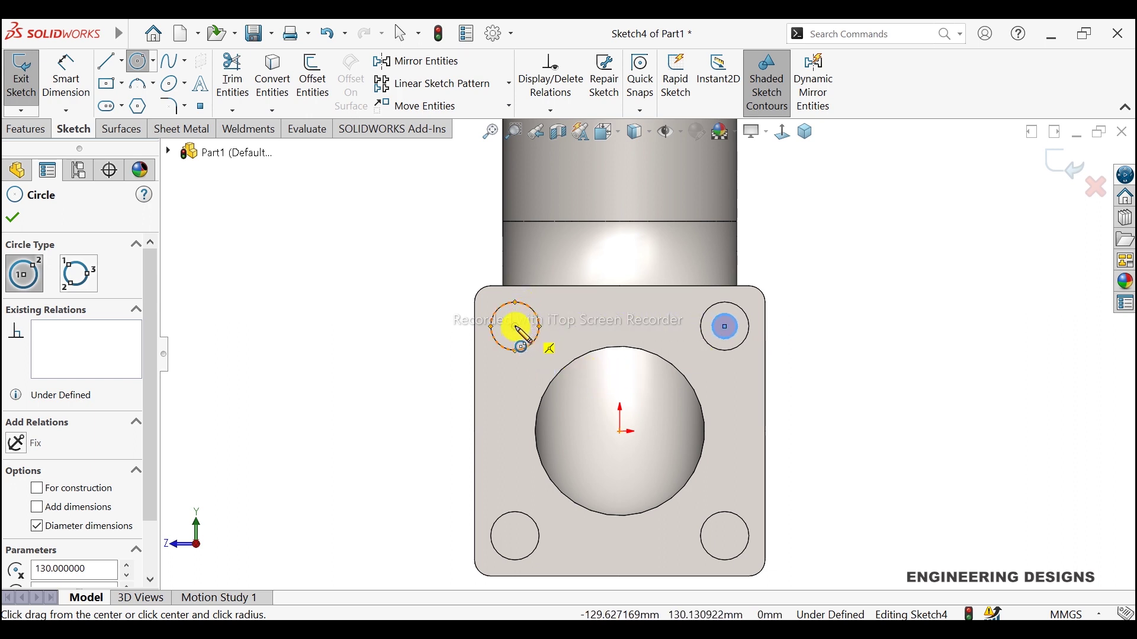
click(515, 326)
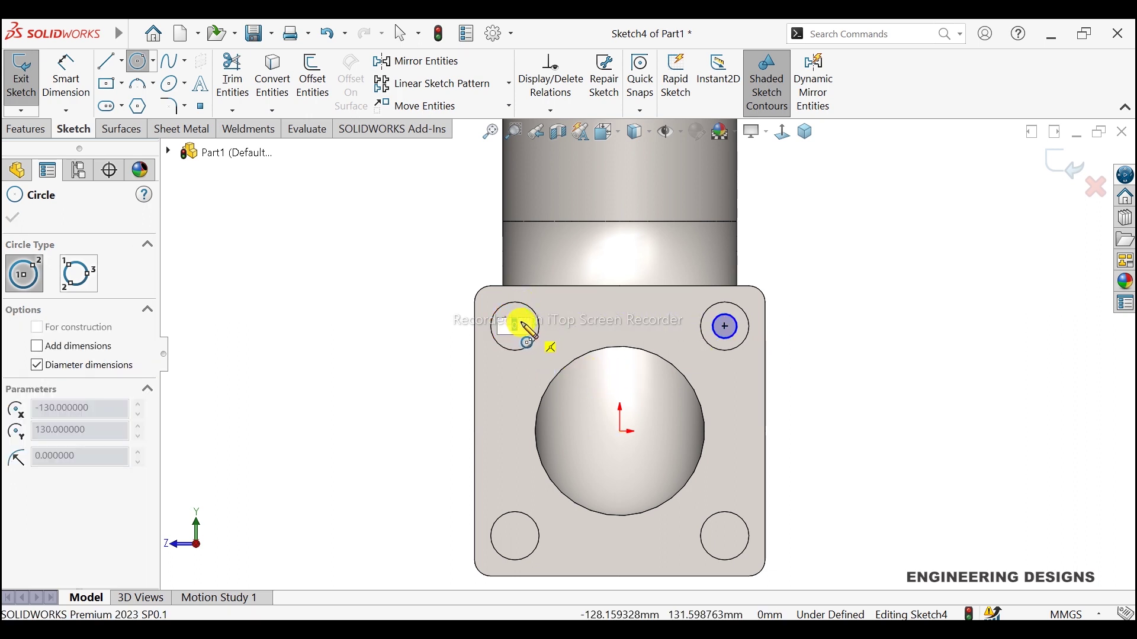
key(Return)
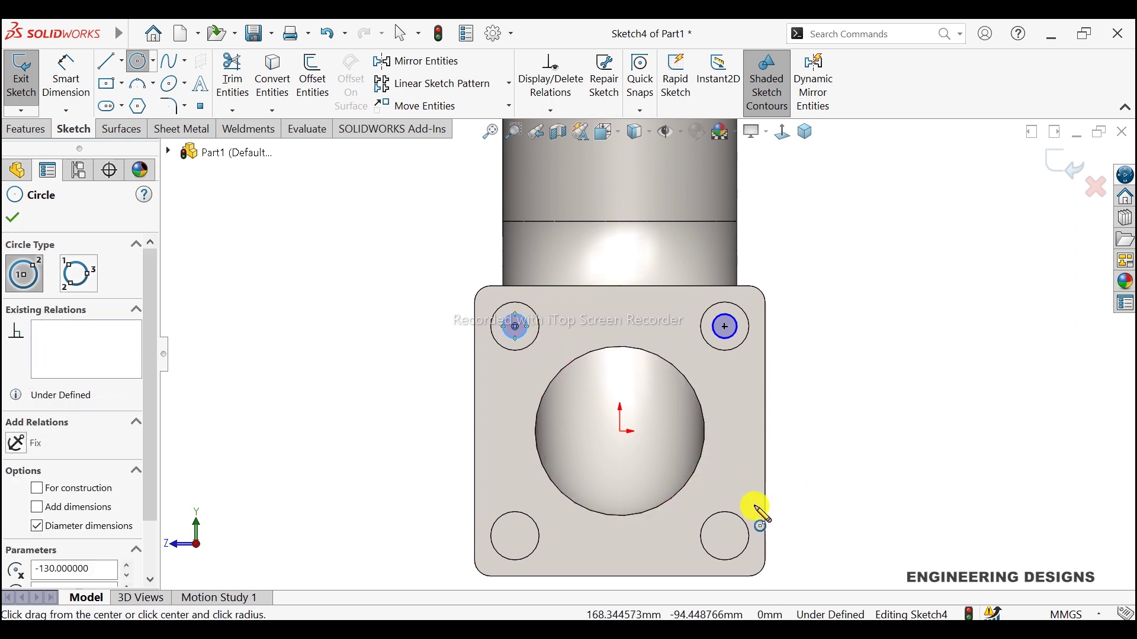
scroll(740, 509, up, 2)
scroll(701, 474, down, 4)
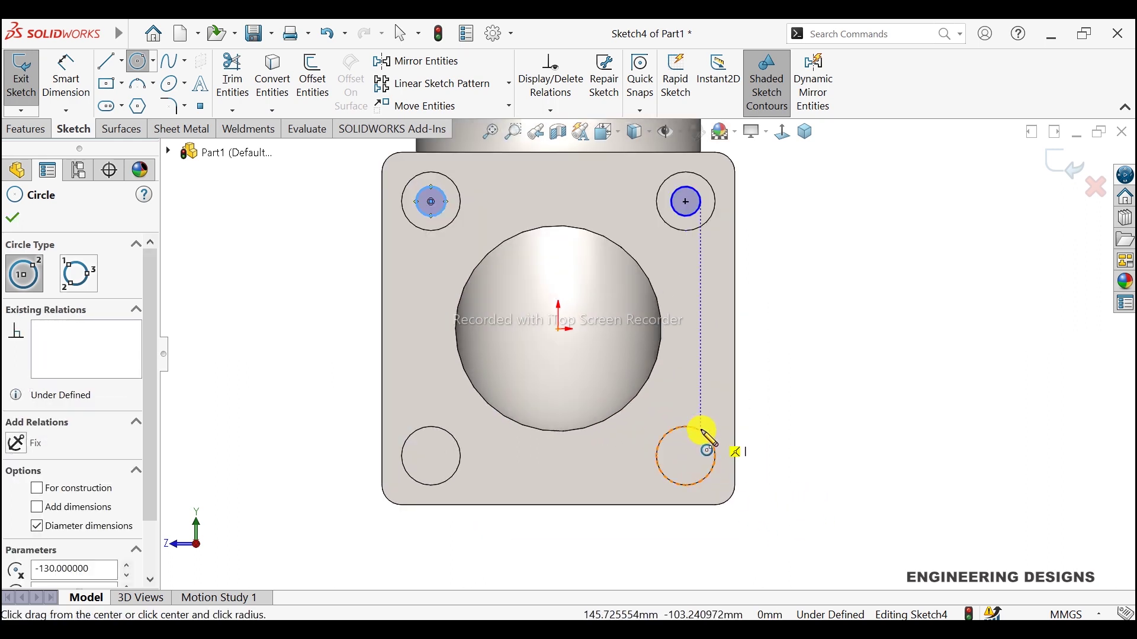
Draw circles centred on the bottom-right and bottom-left holes
click(687, 457)
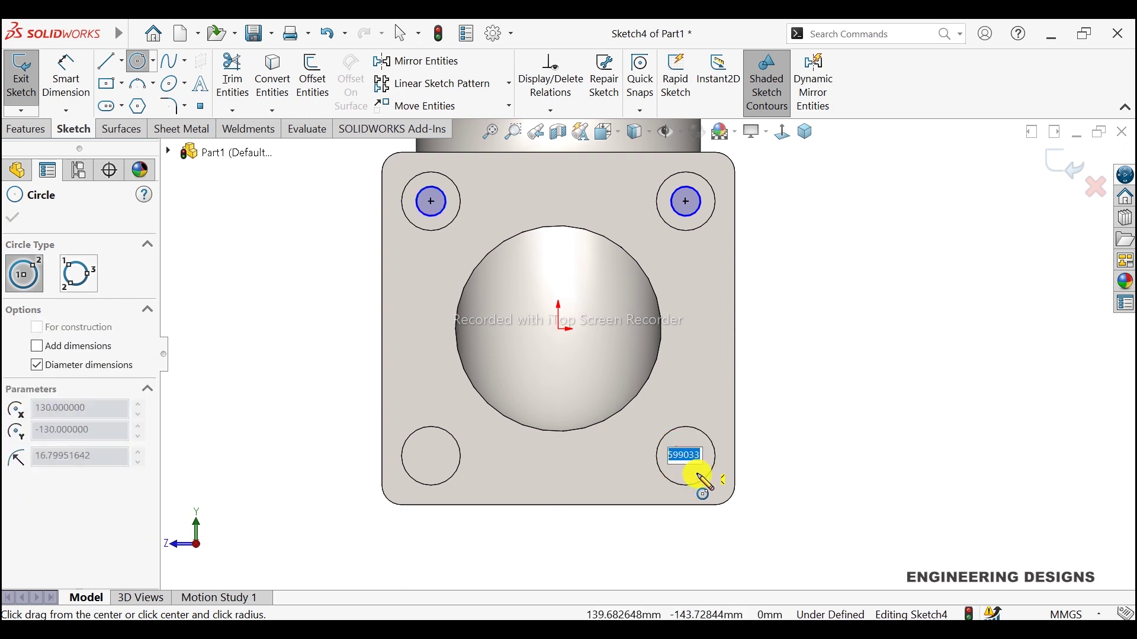
text(50)
key(Return)
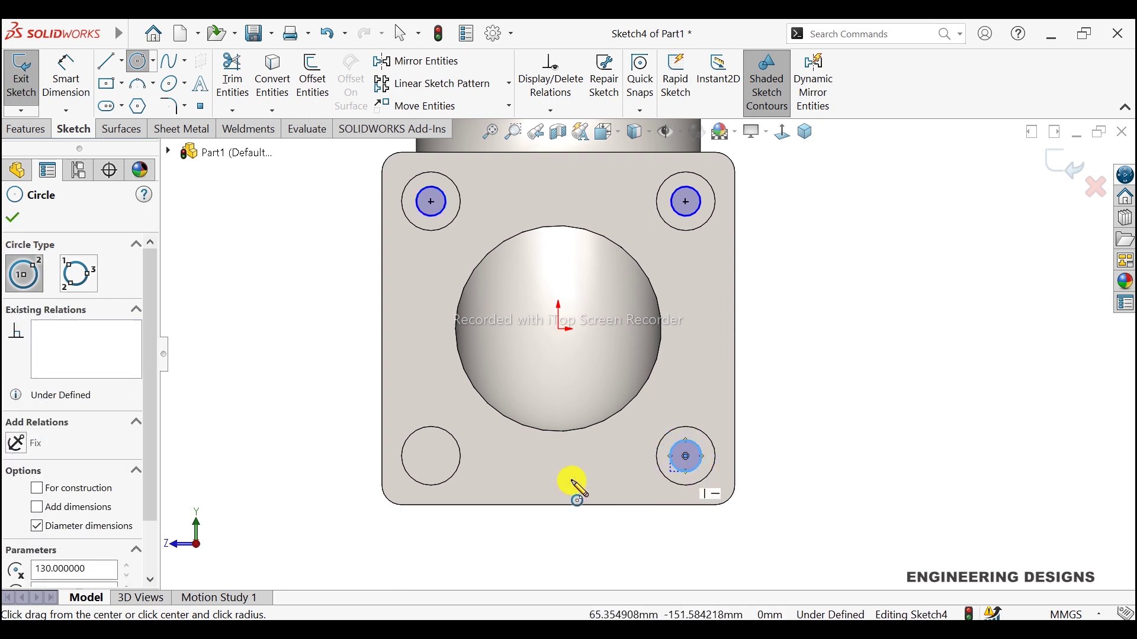
click(431, 456)
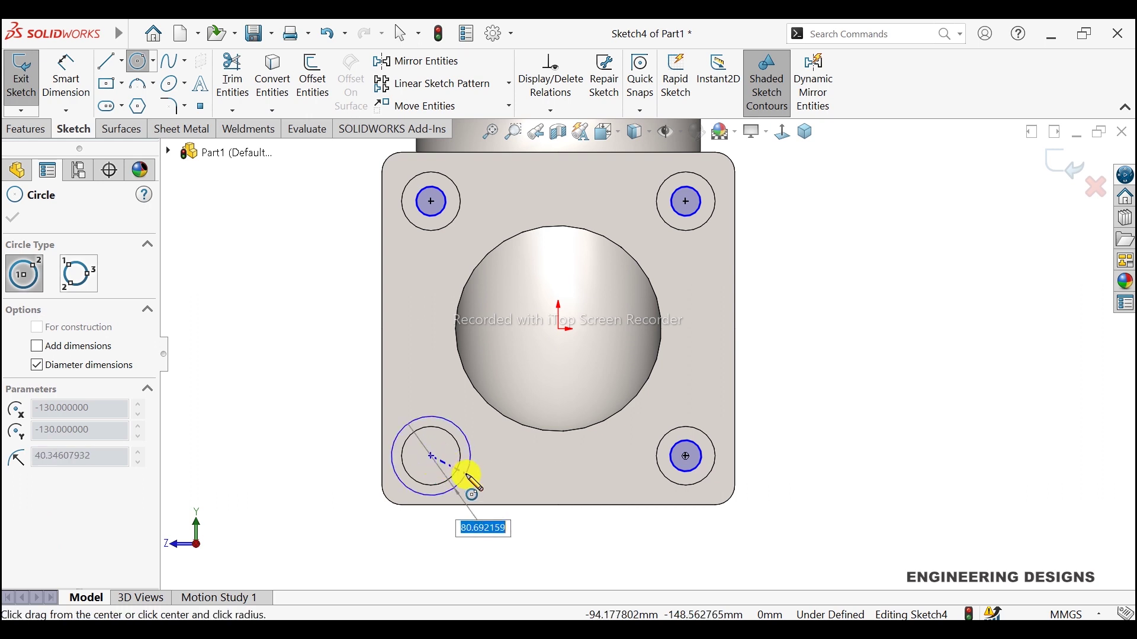
text(50)
key(Return)
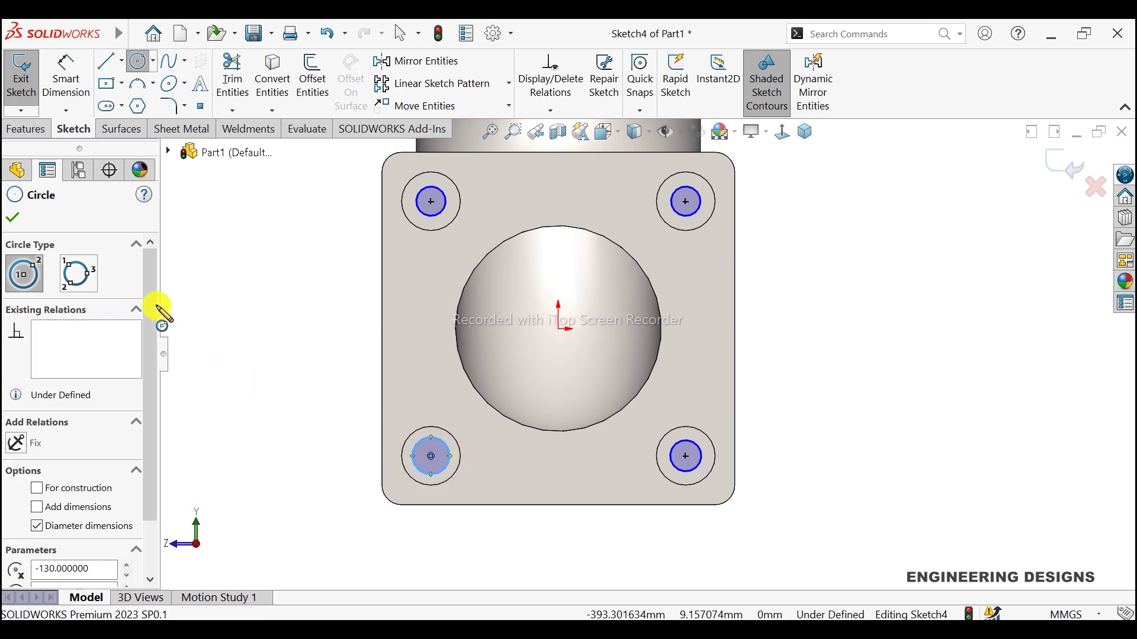
click(20, 219)
Box-select all four circles and make them equal
scroll(432, 254, up, 2)
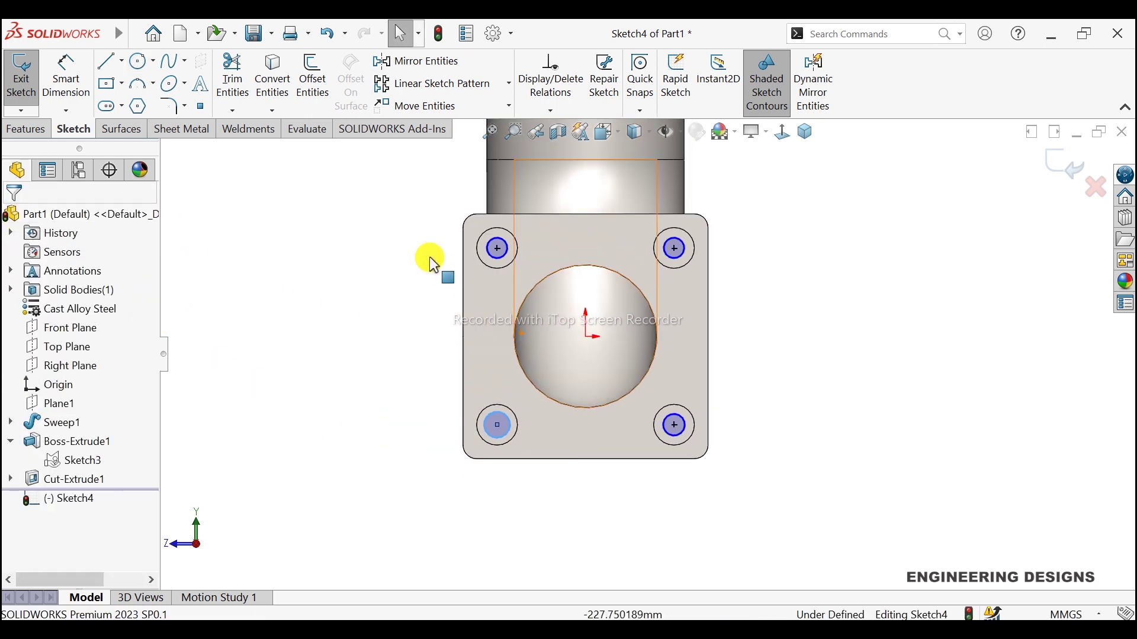
scroll(474, 249, up, 1)
drag(399, 188, 743, 489)
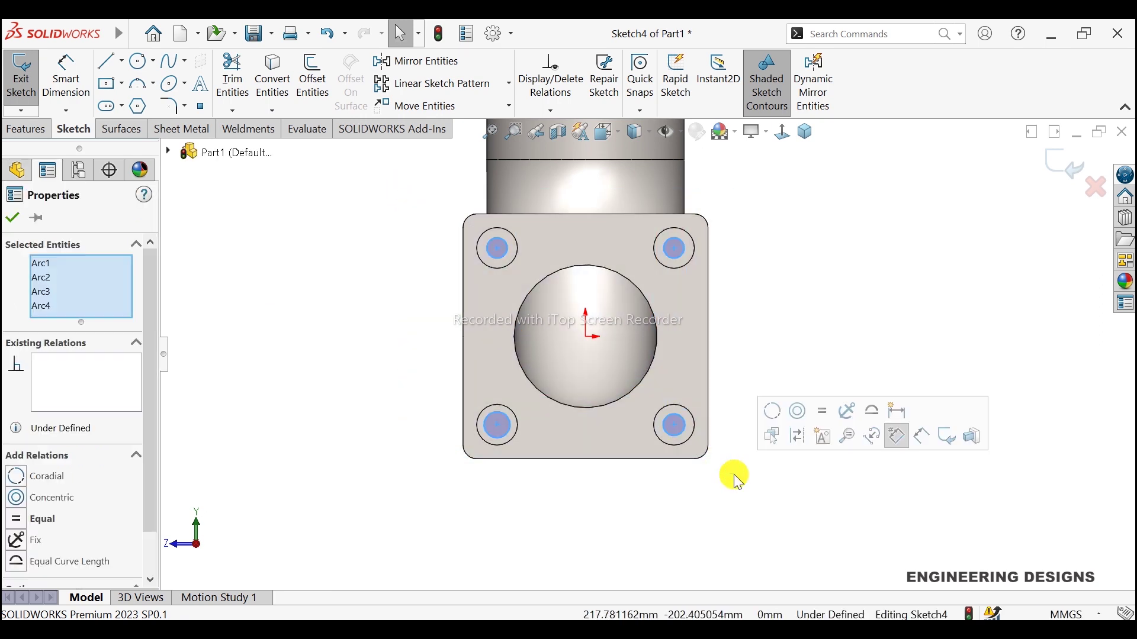
click(826, 414)
Dimension the top-right circle to Ø30 mm
click(88, 107)
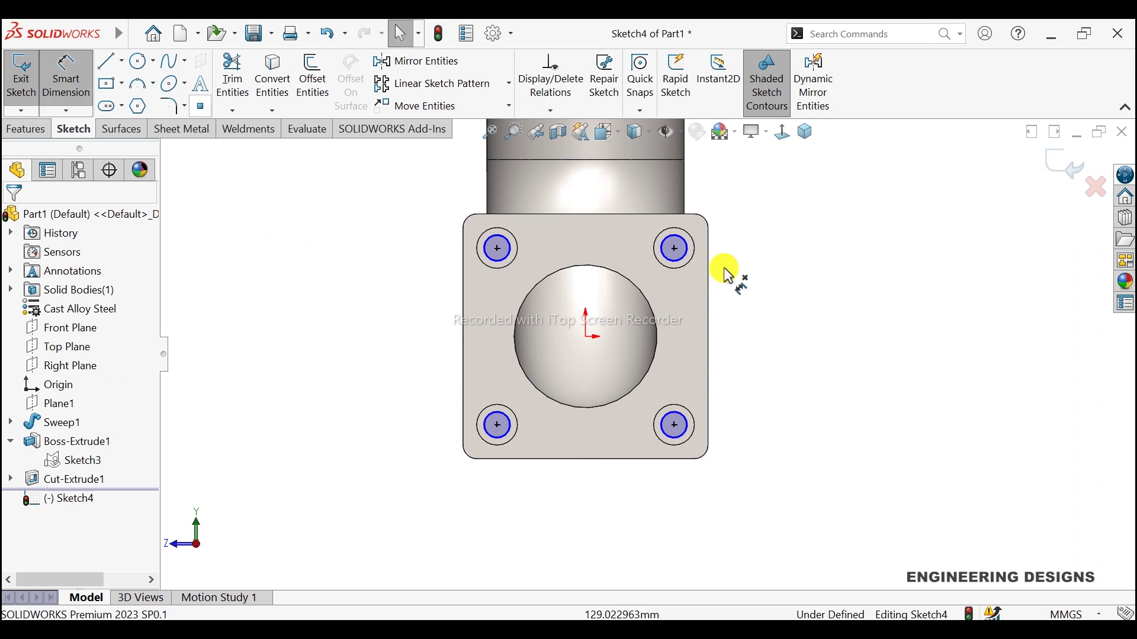
click(692, 254)
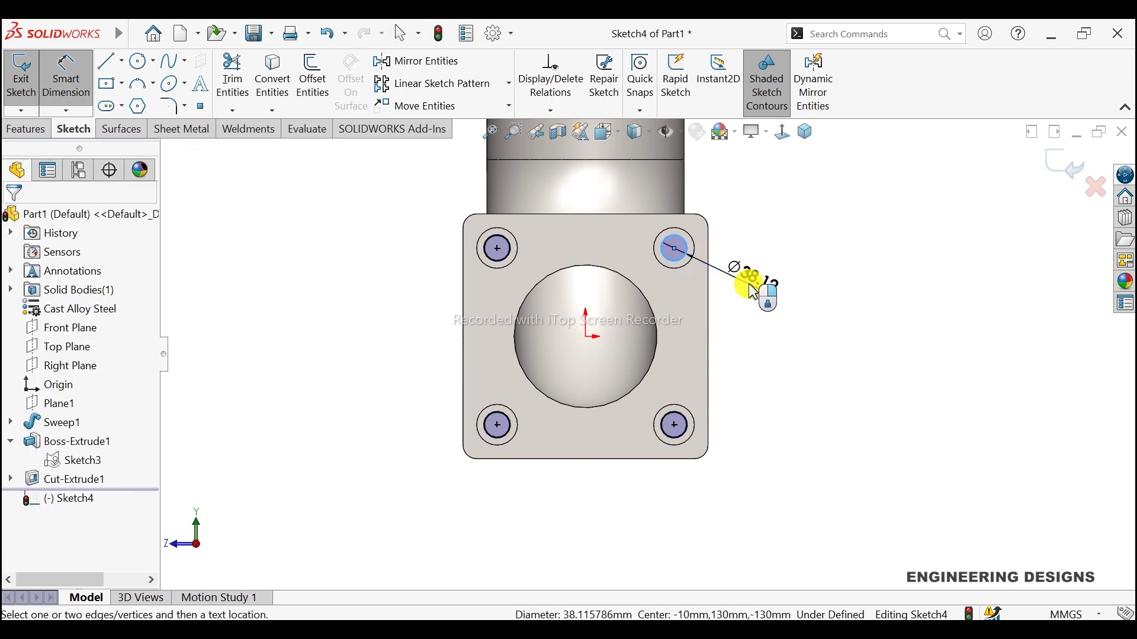
click(749, 290)
text(30)
key(Return)
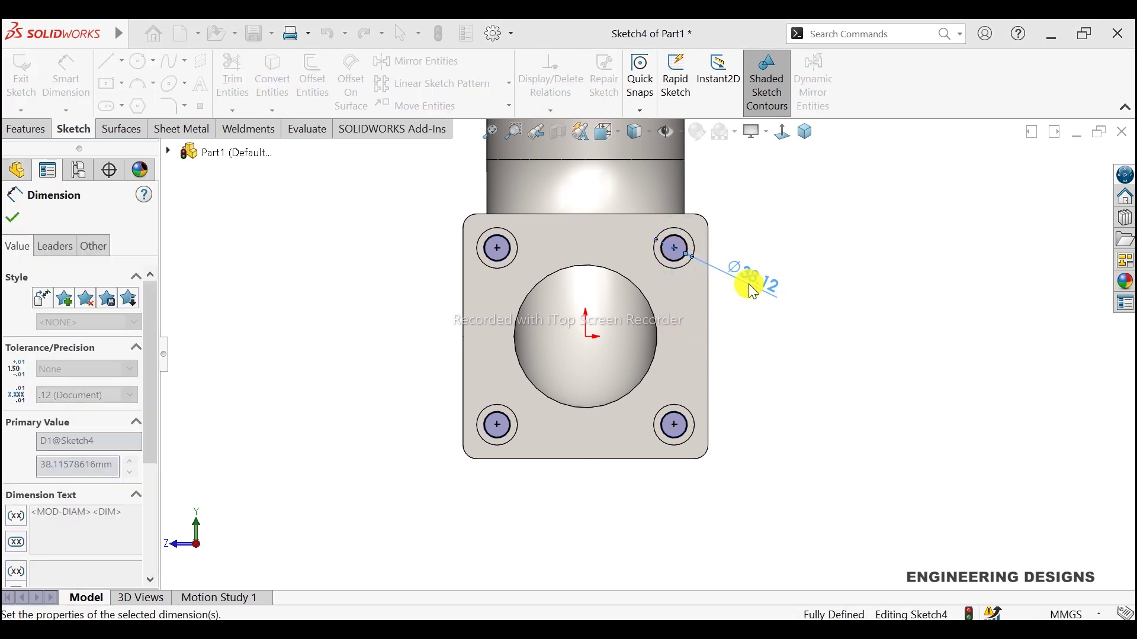
click(13, 223)
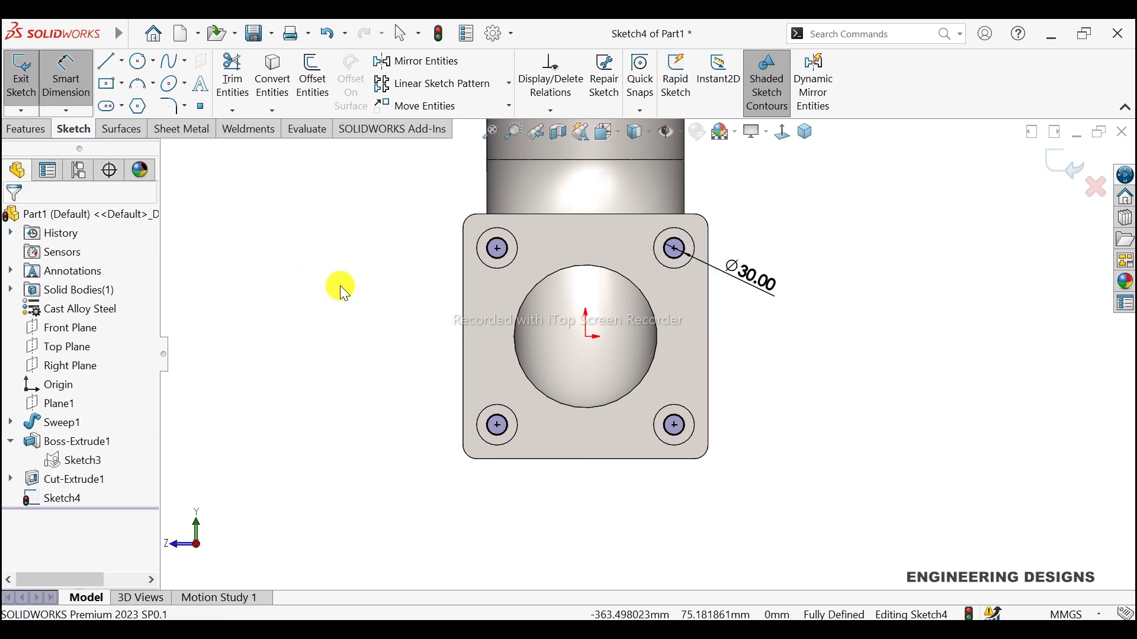
key(Escape)
click(26, 129)
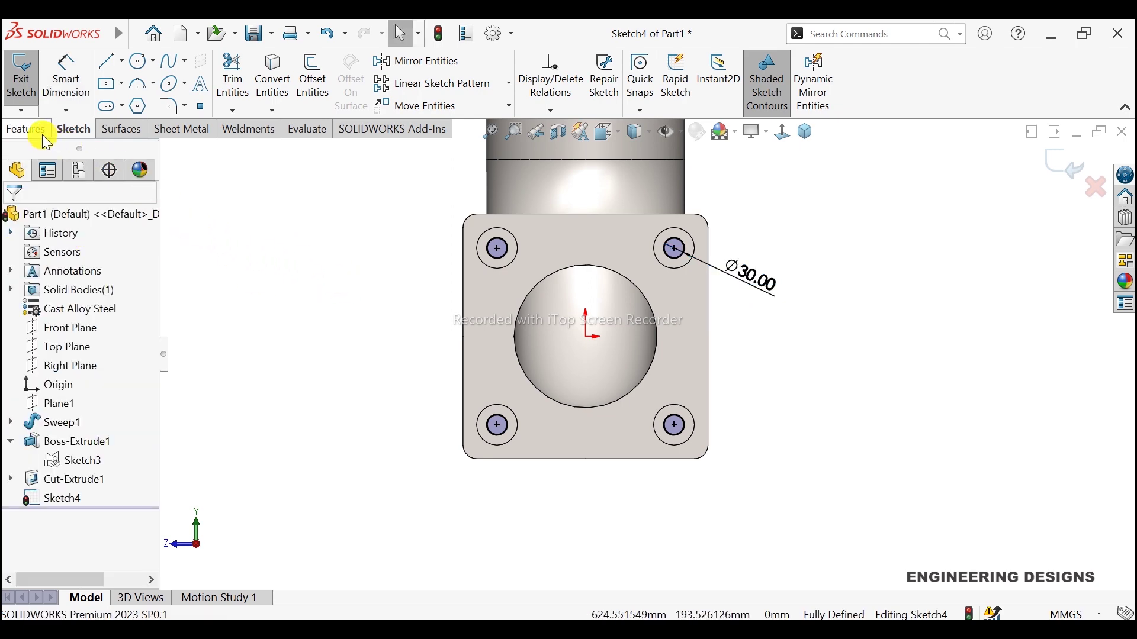
Extrude-cut the four Ø30 circles Up To Surface, ending at the flange's far face
click(251, 80)
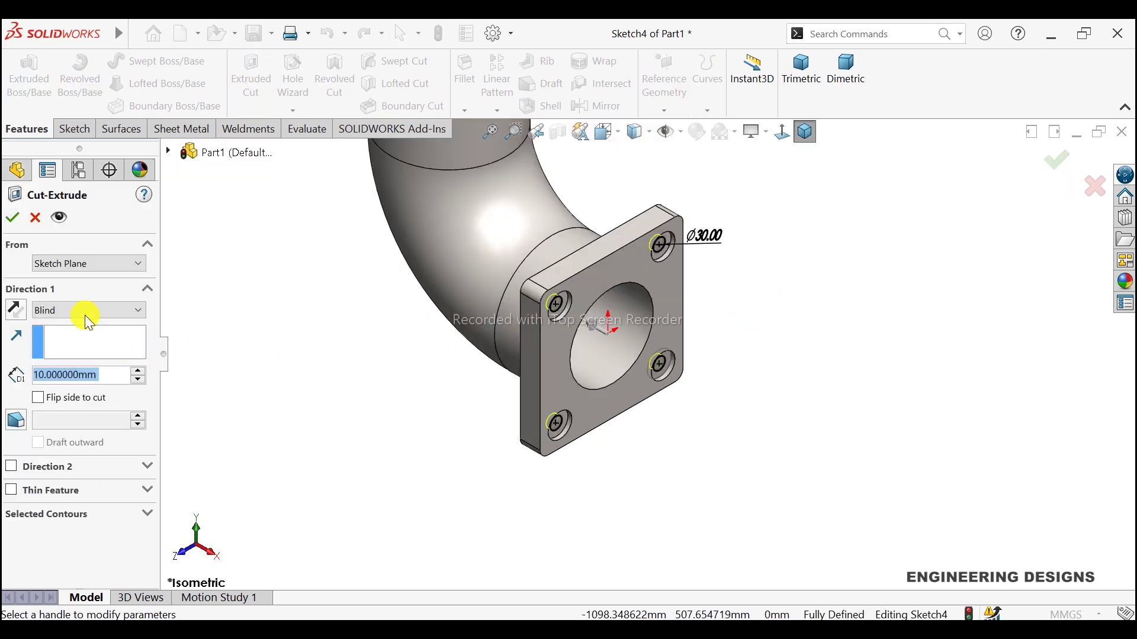
click(84, 312)
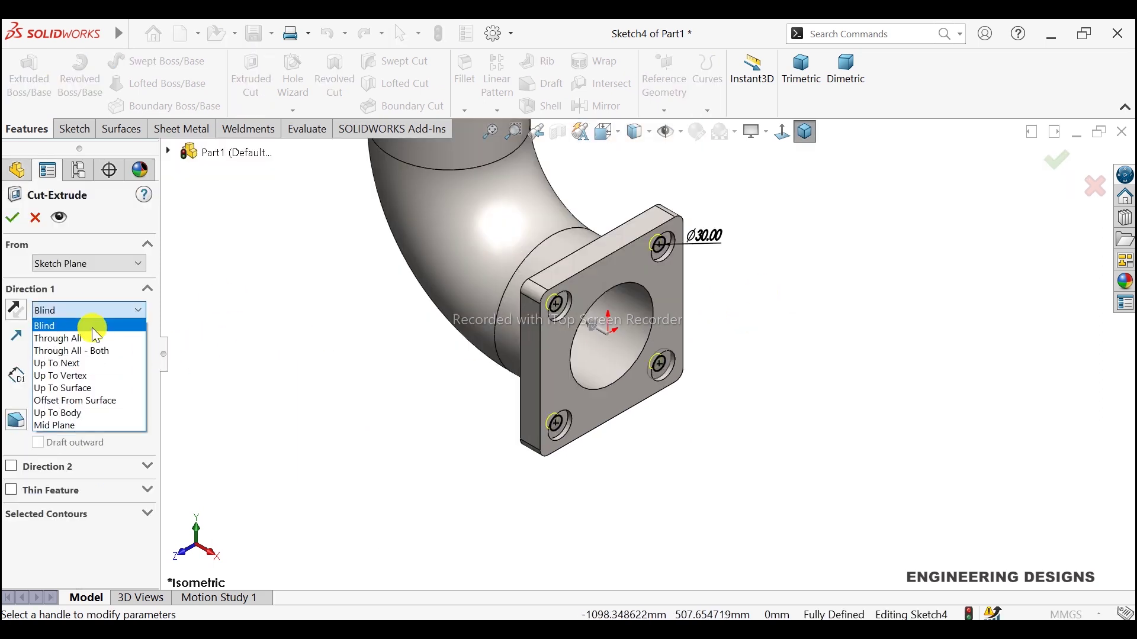
click(97, 388)
middle_drag(343, 365, 536, 343)
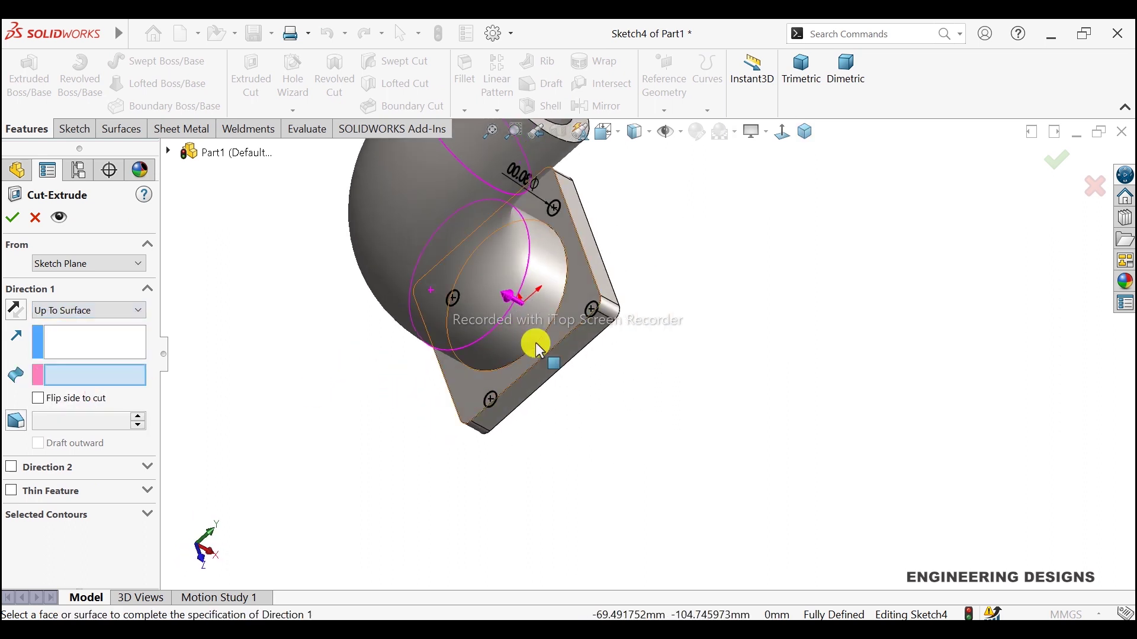
click(569, 312)
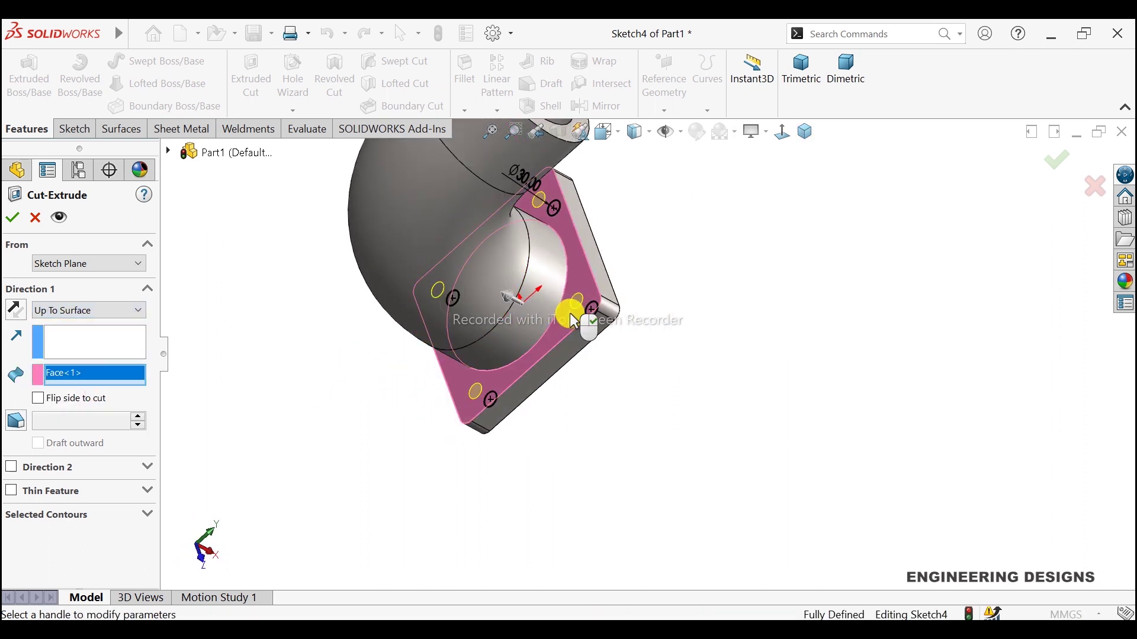
click(13, 217)
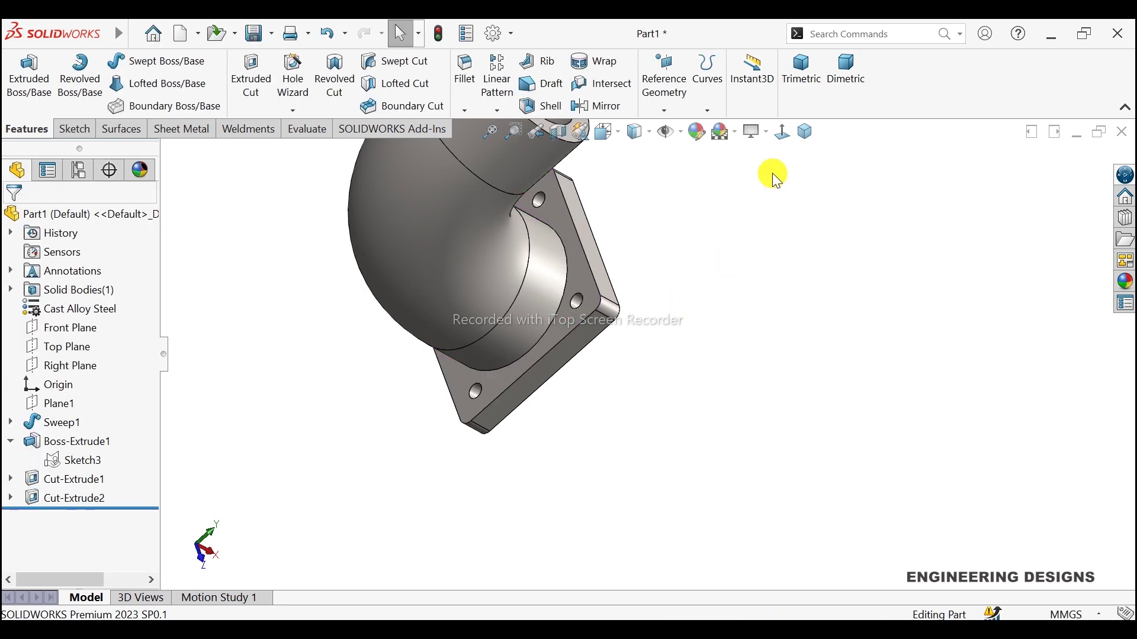
Switch to isometric view, then start and cancel a new reference plane
click(806, 136)
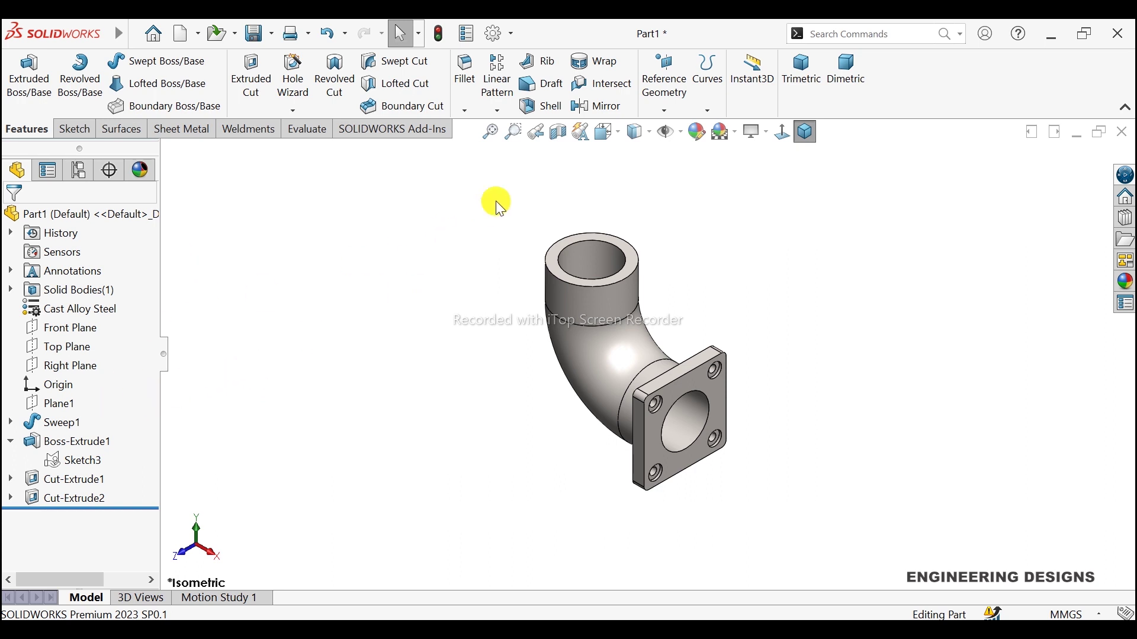
click(664, 108)
click(677, 130)
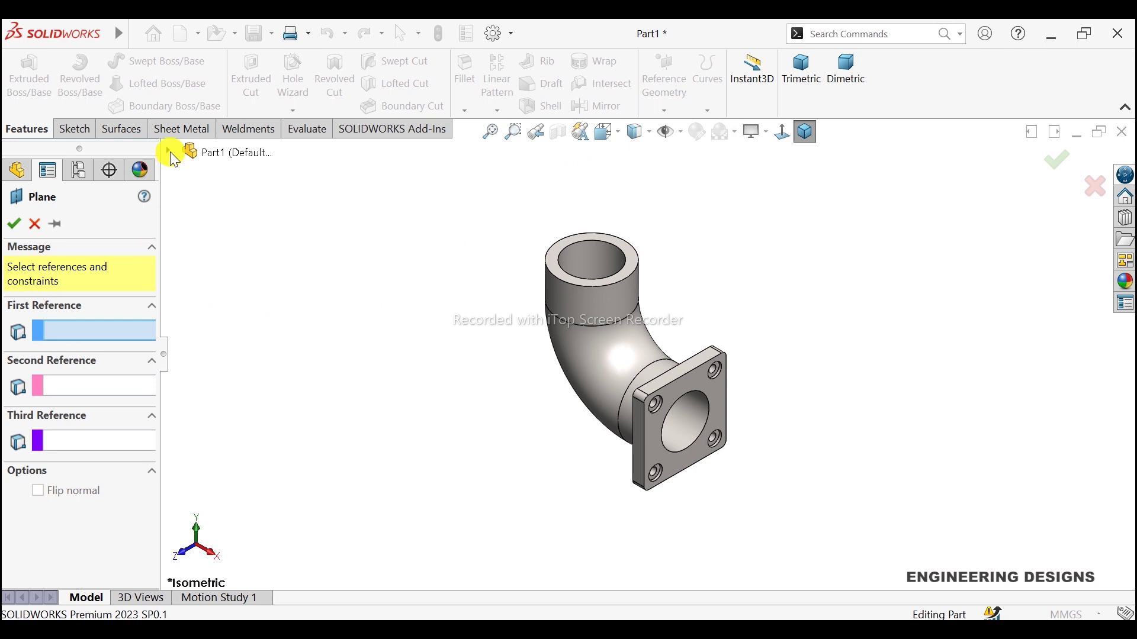
click(168, 150)
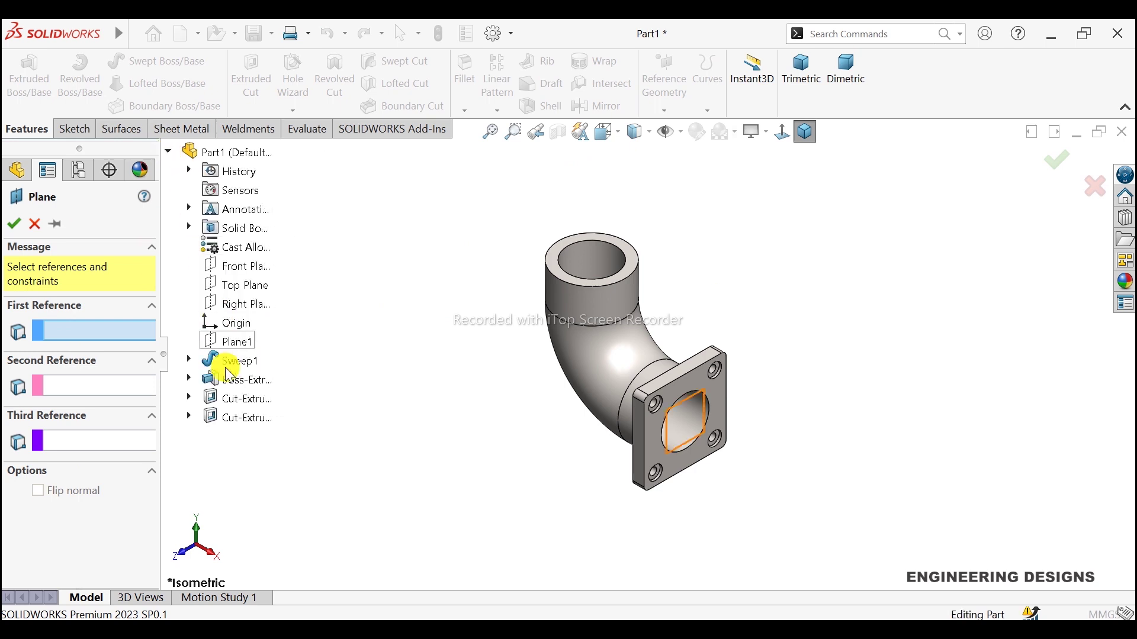
click(189, 361)
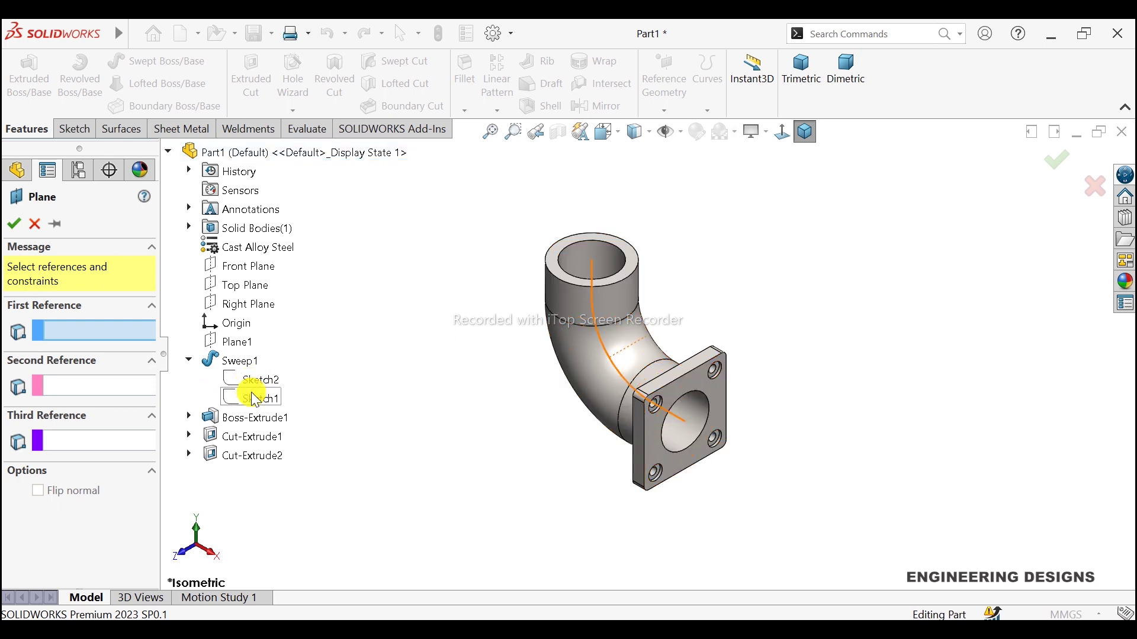
click(43, 227)
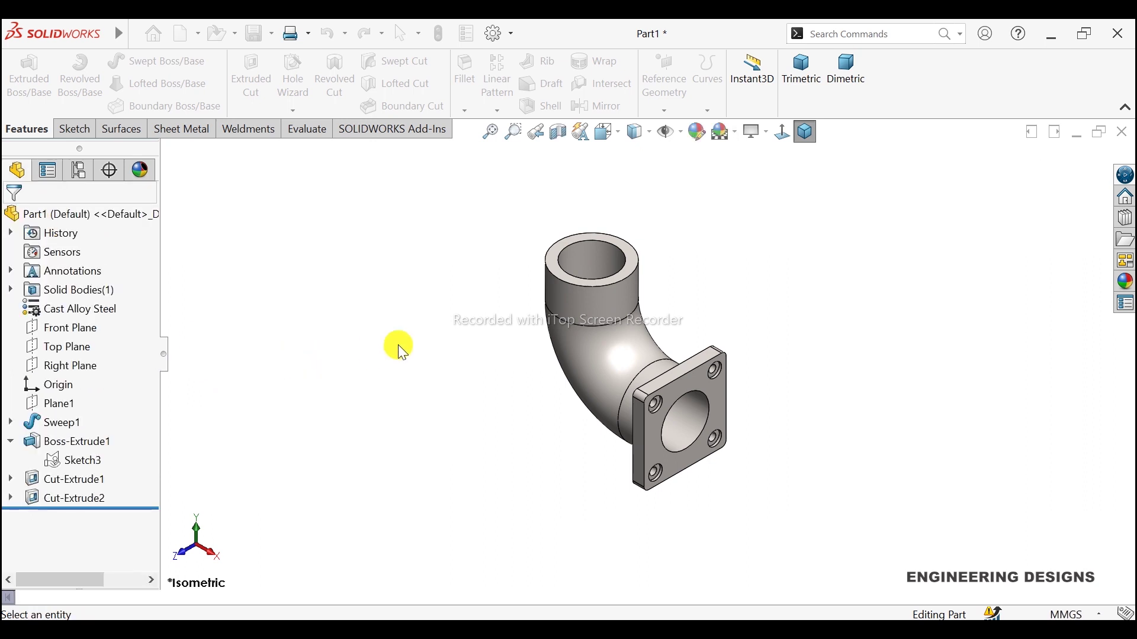
Show the sweep path Sketch1 under Sweep1 on the model and start Mirror
click(10, 423)
click(75, 460)
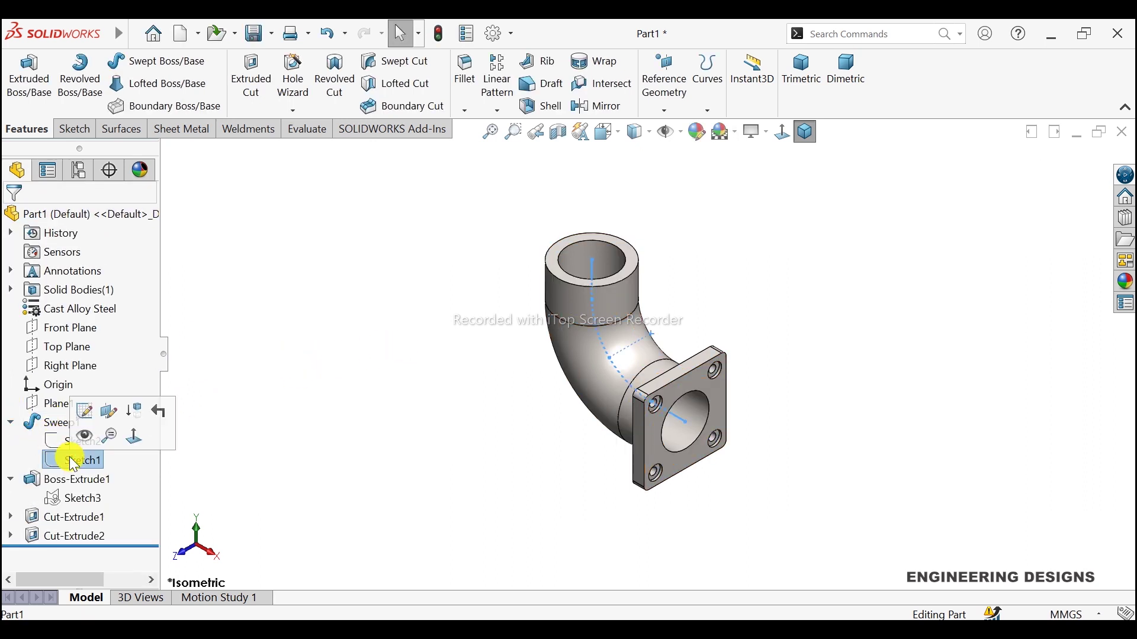
click(85, 440)
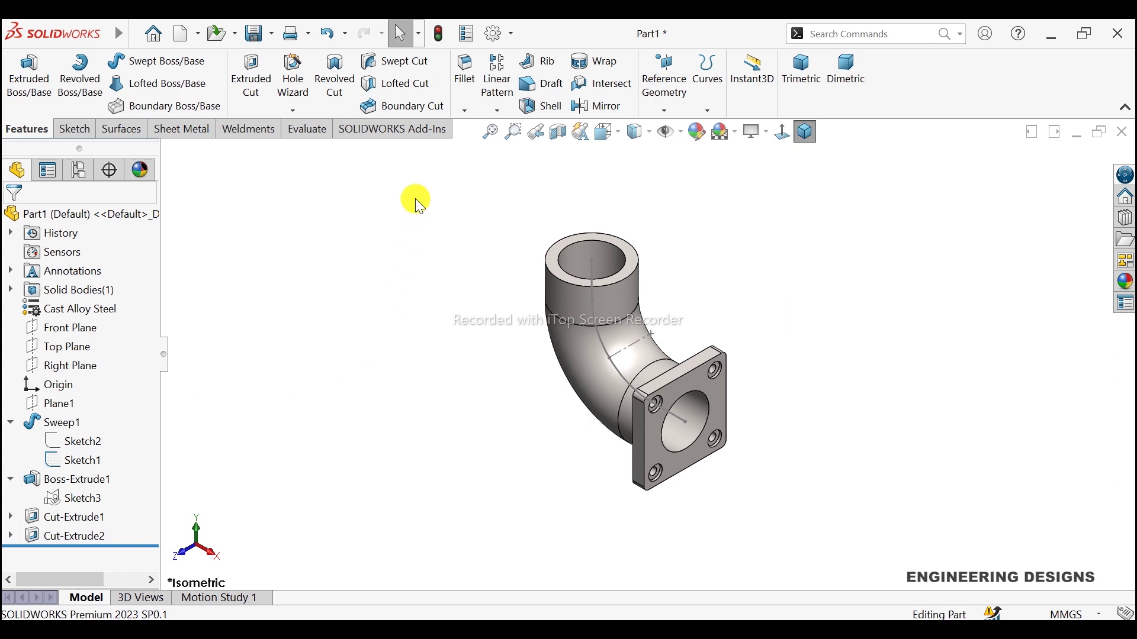
click(592, 107)
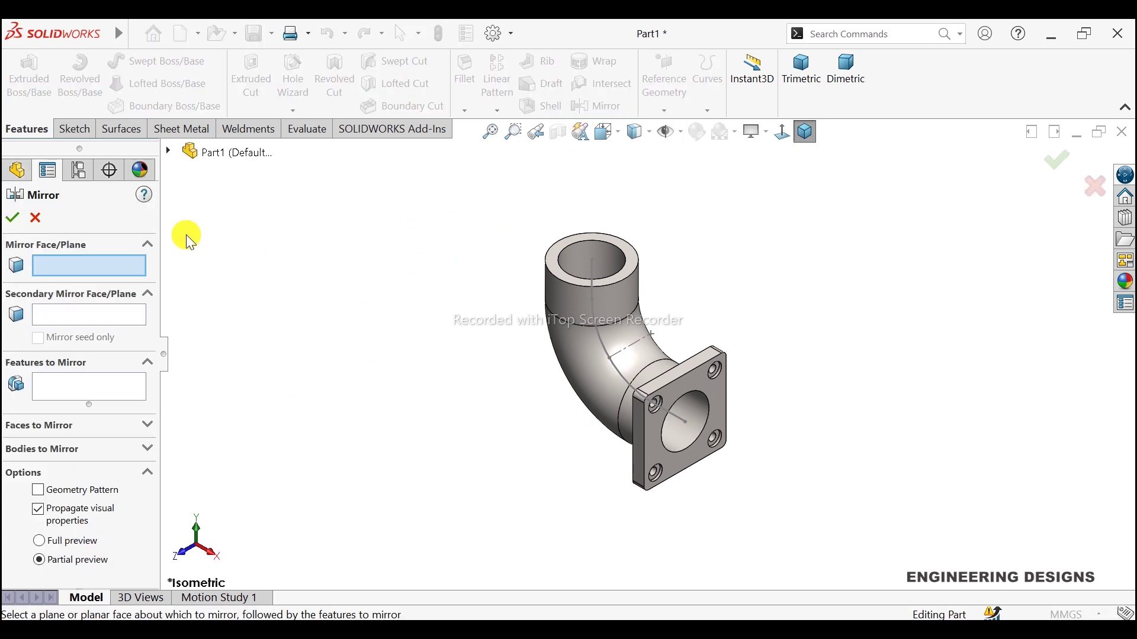
Create Plane2 perpendicular to the Front Plane through Line4 of Sketch1
click(35, 217)
click(664, 77)
click(672, 128)
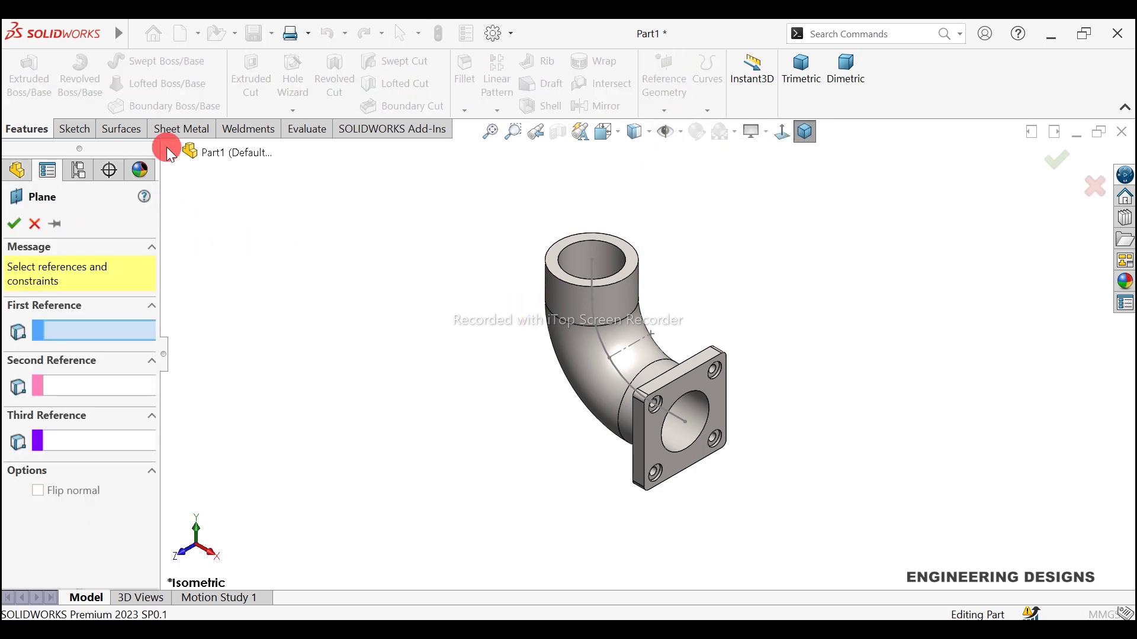
click(167, 150)
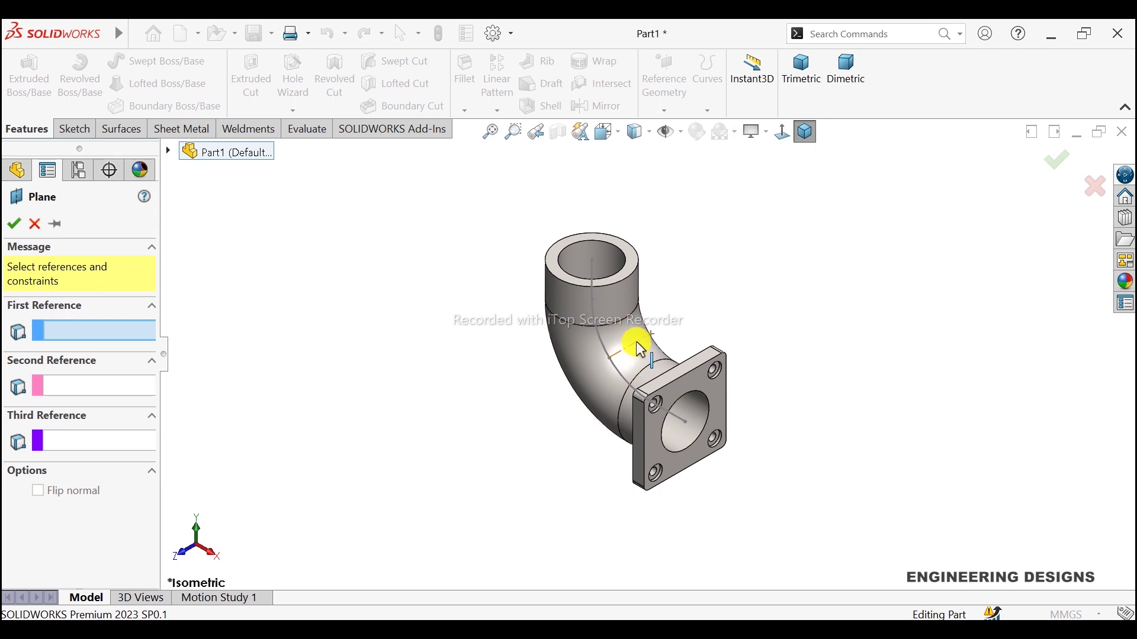
click(167, 150)
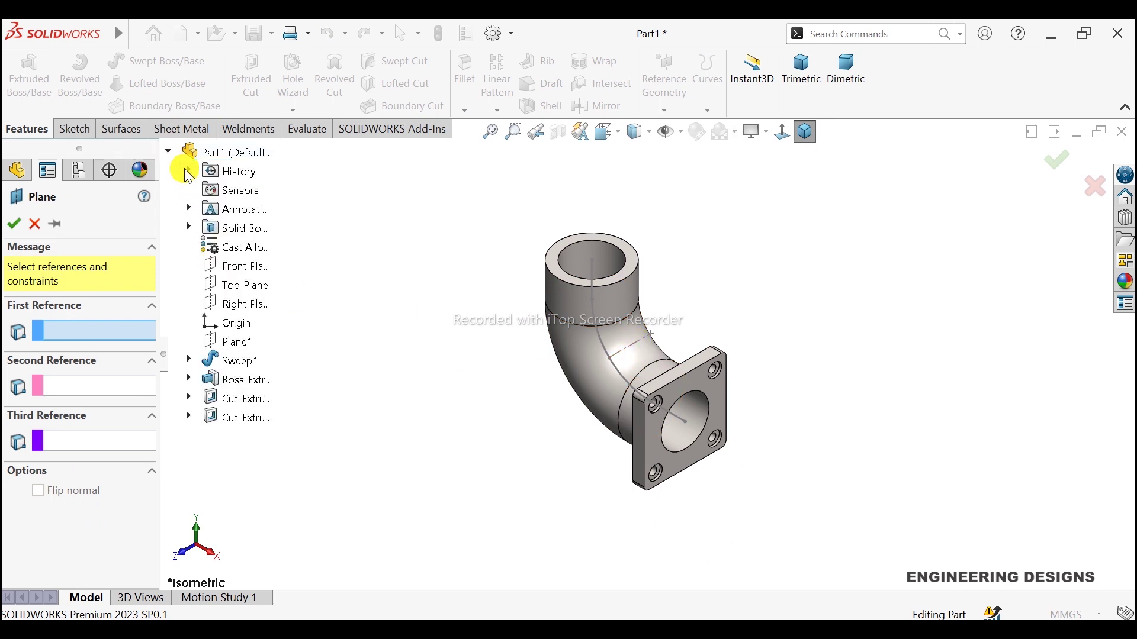
click(239, 269)
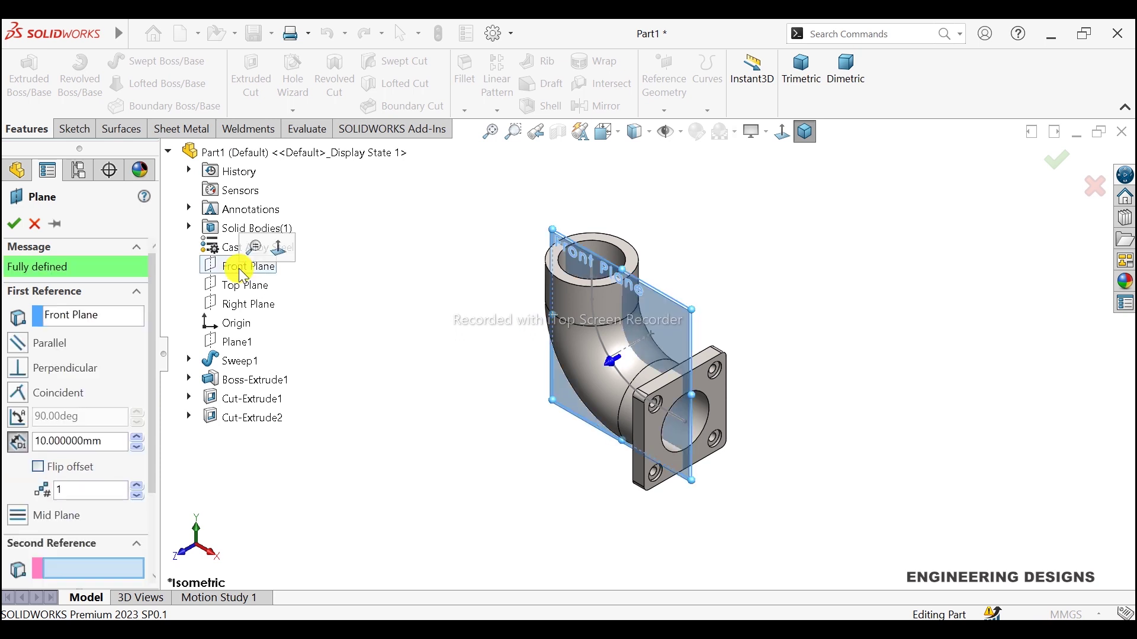
click(639, 354)
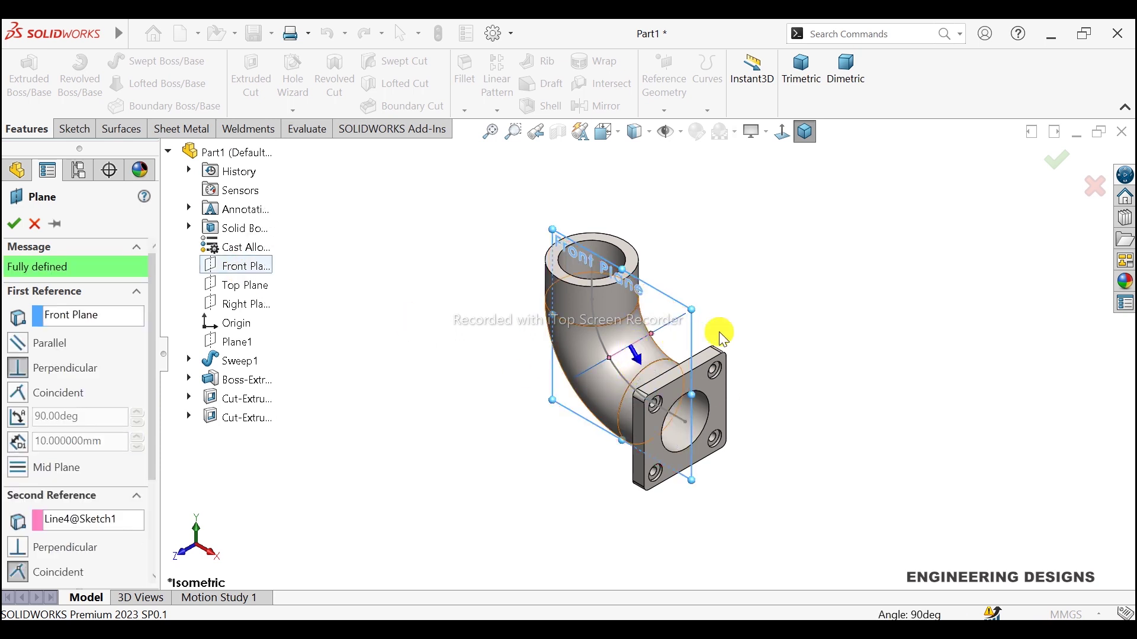
mouse_move(751, 329)
middle_down()
mouse_move(800, 380)
mouse_move(776, 355)
middle_up()
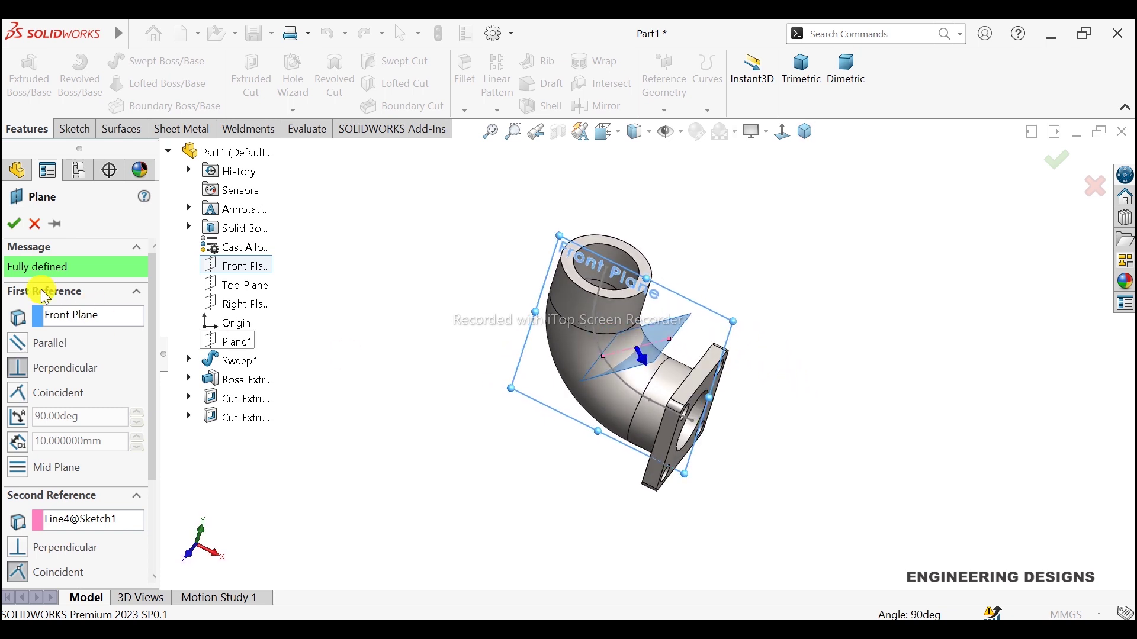
click(13, 224)
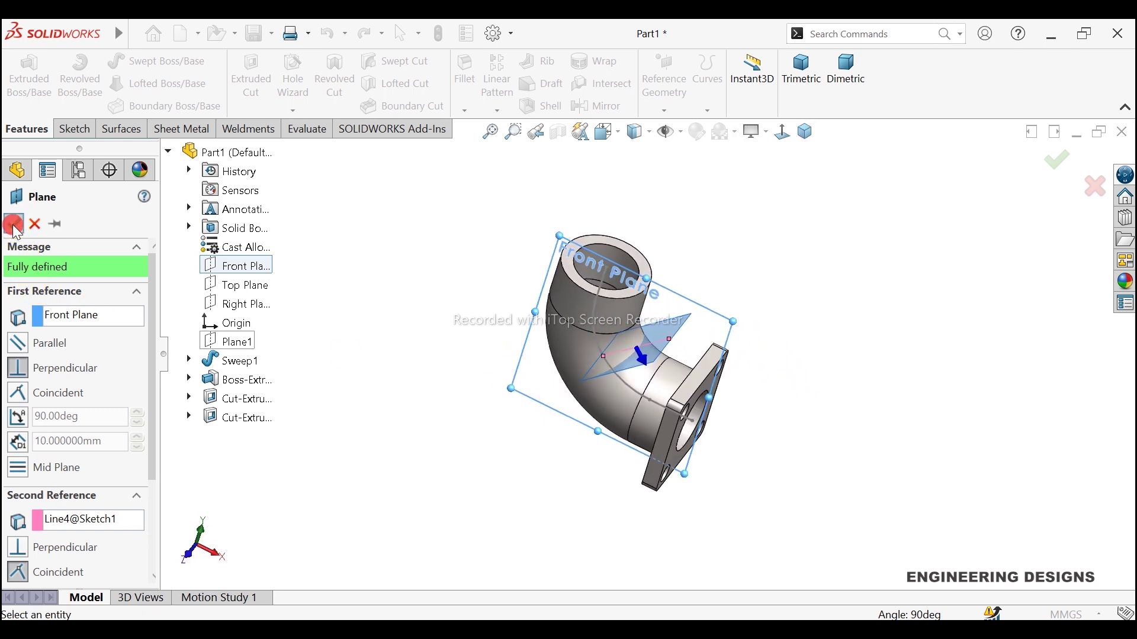
click(876, 290)
Start a Mirror feature using Plane2 as the mirror plane
click(802, 133)
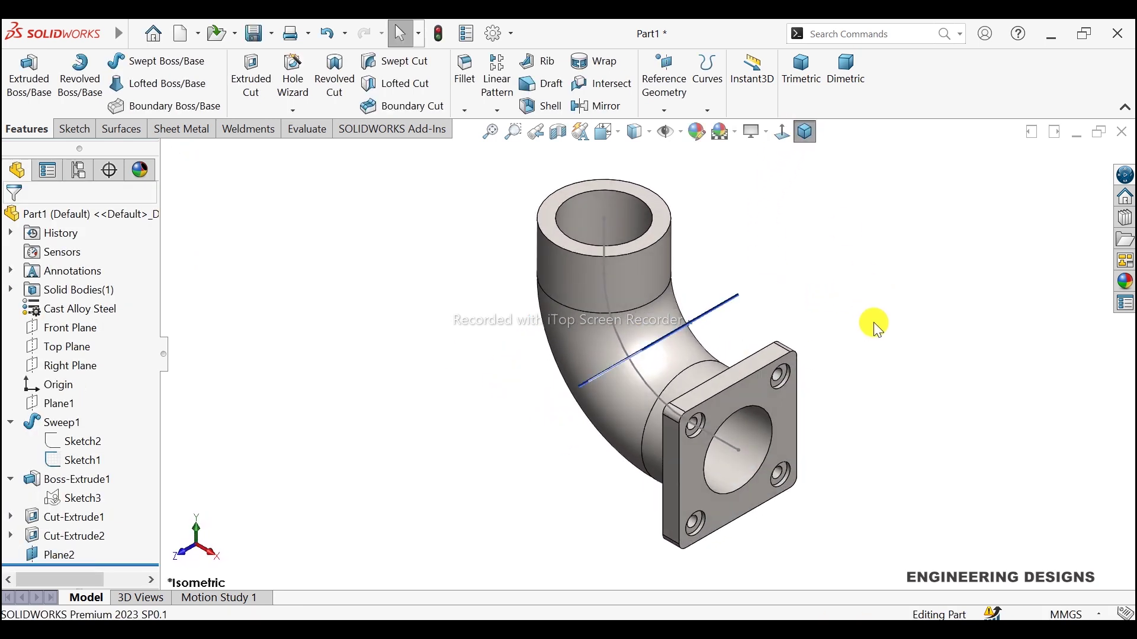
mouse_move(870, 322)
middle_down()
mouse_move(912, 265)
mouse_move(875, 235)
middle_up()
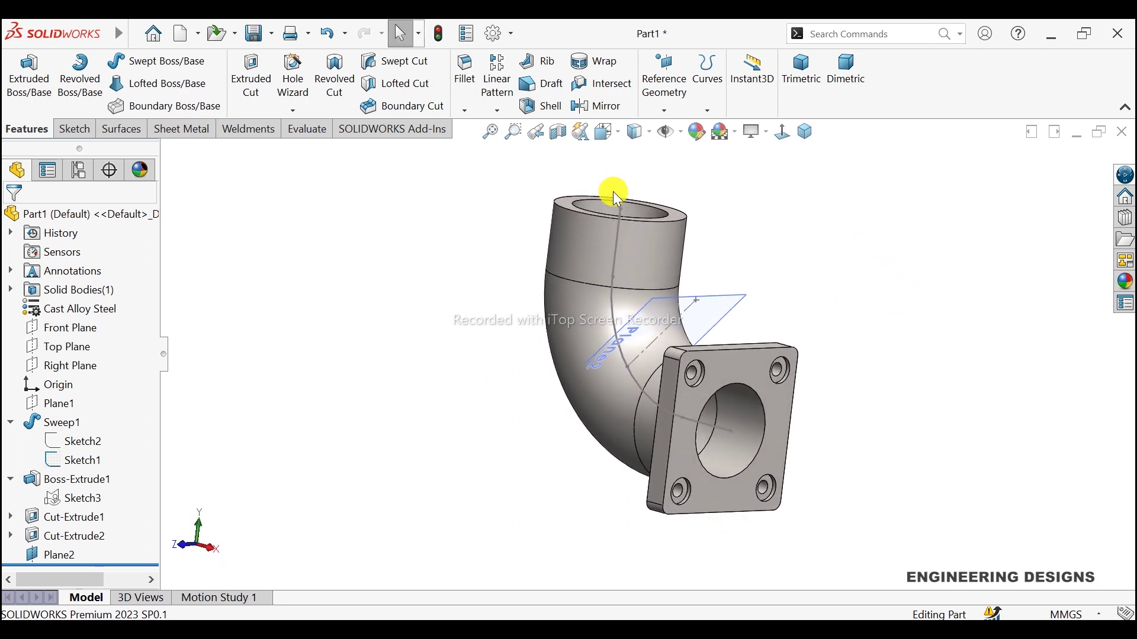
click(601, 107)
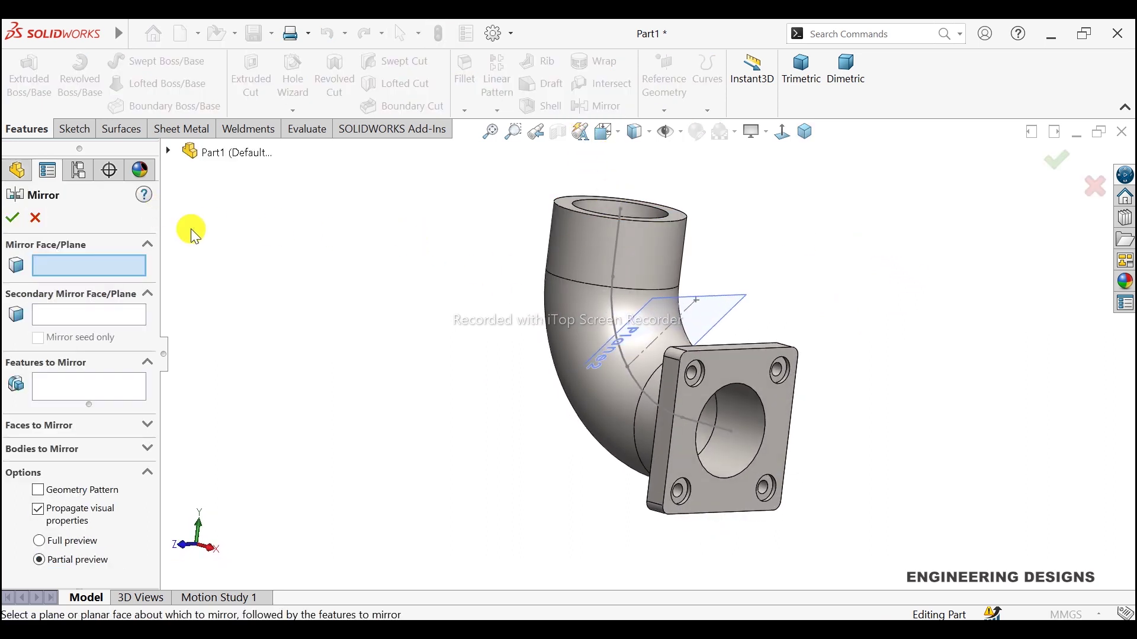
middle_drag(505, 342, 531, 381)
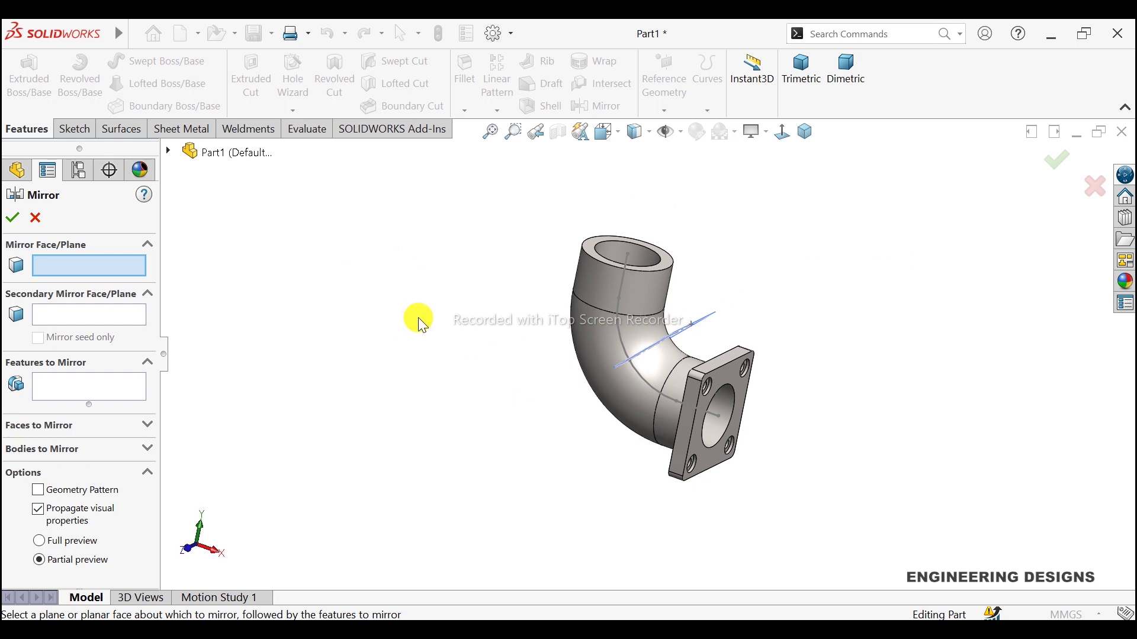
middle_drag(416, 317, 399, 278)
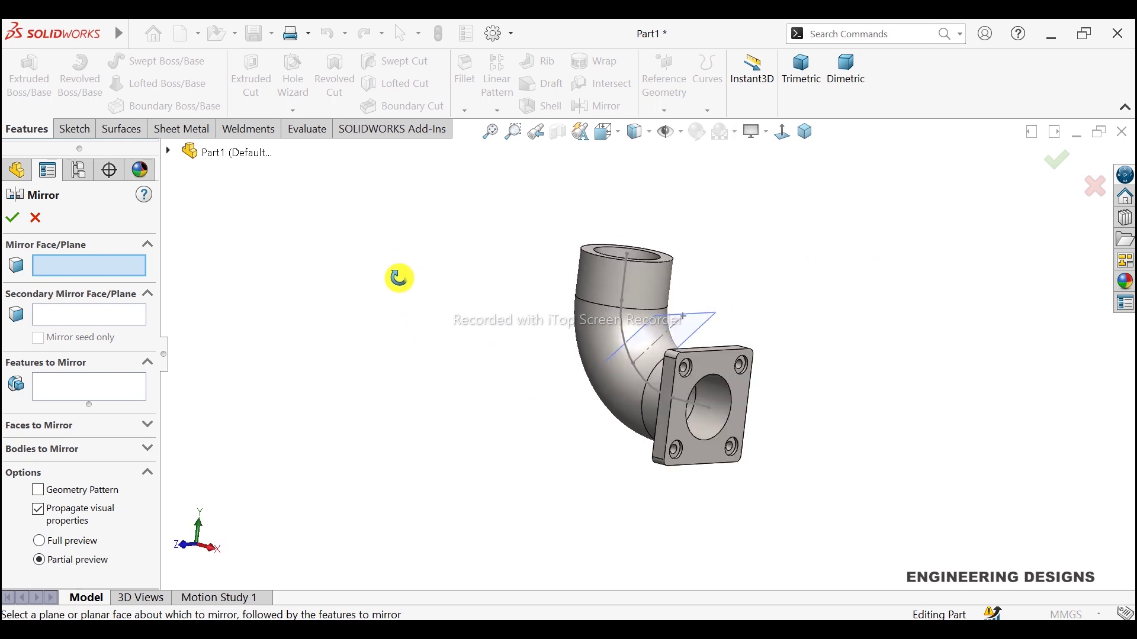
click(171, 153)
click(171, 153)
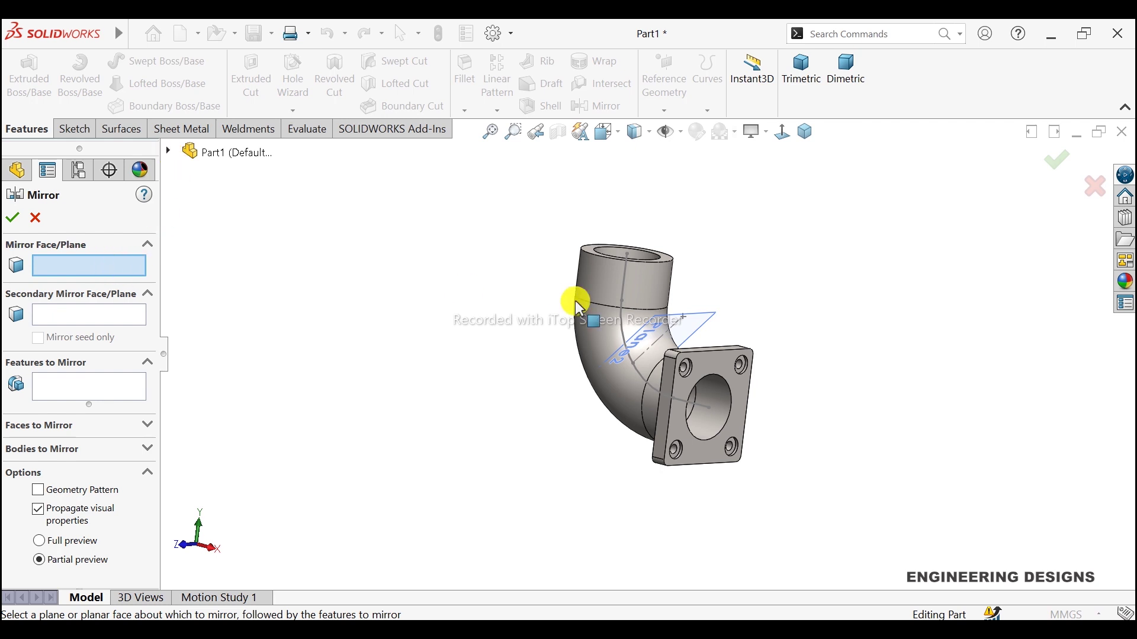
click(688, 310)
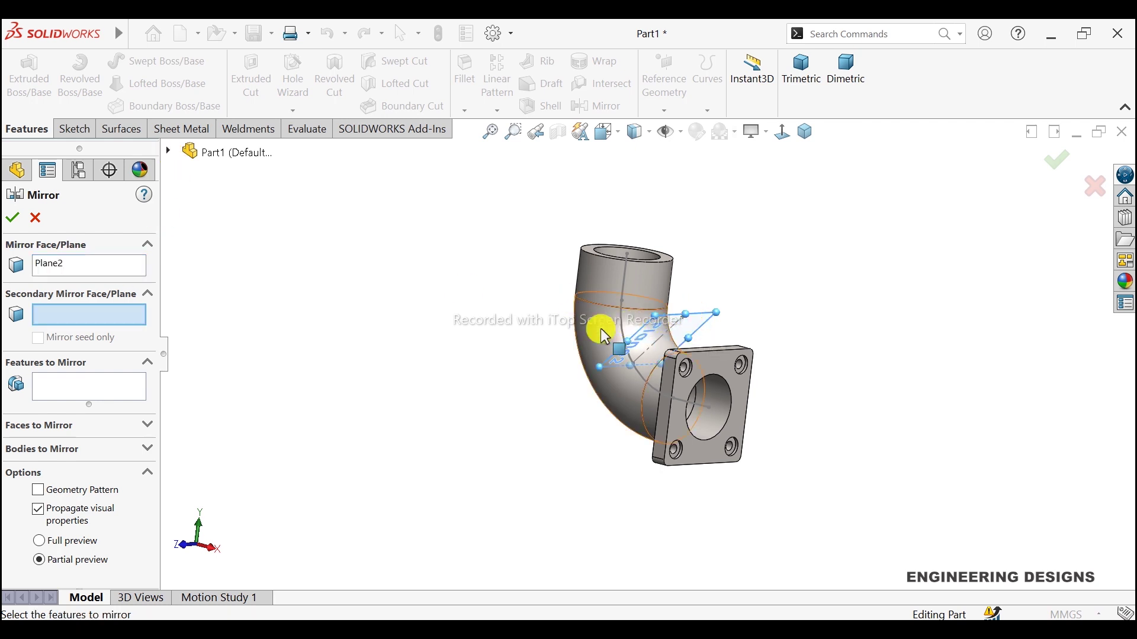
Pick Boss-Extrude1, Cut-Extrude1 and Cut-Extrude2 as features to mirror and try to apply
click(99, 383)
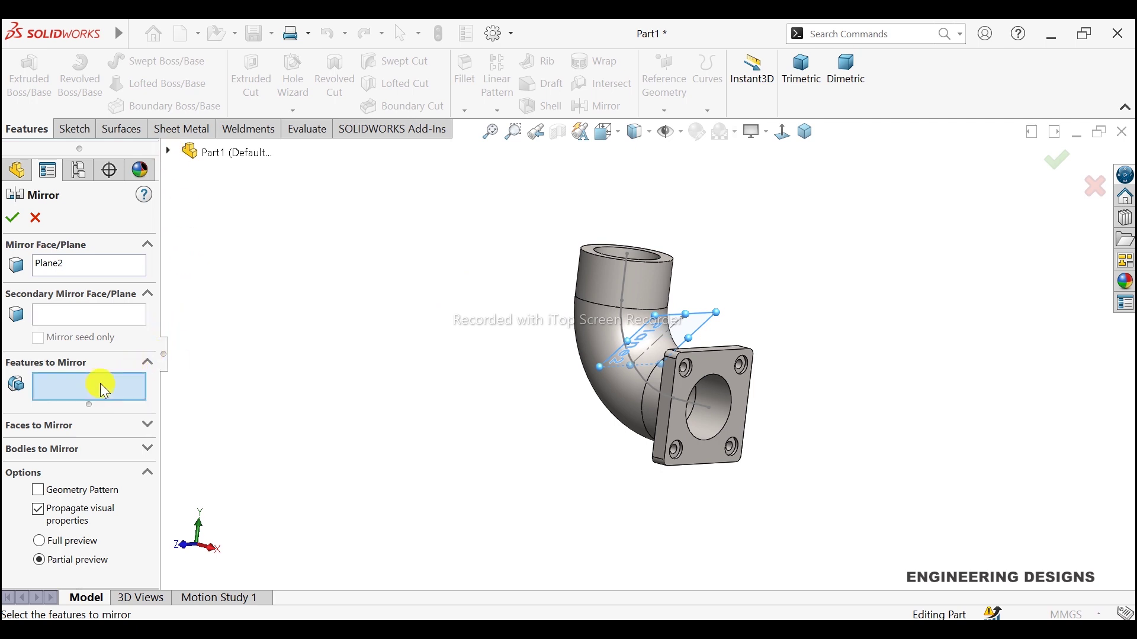
click(169, 151)
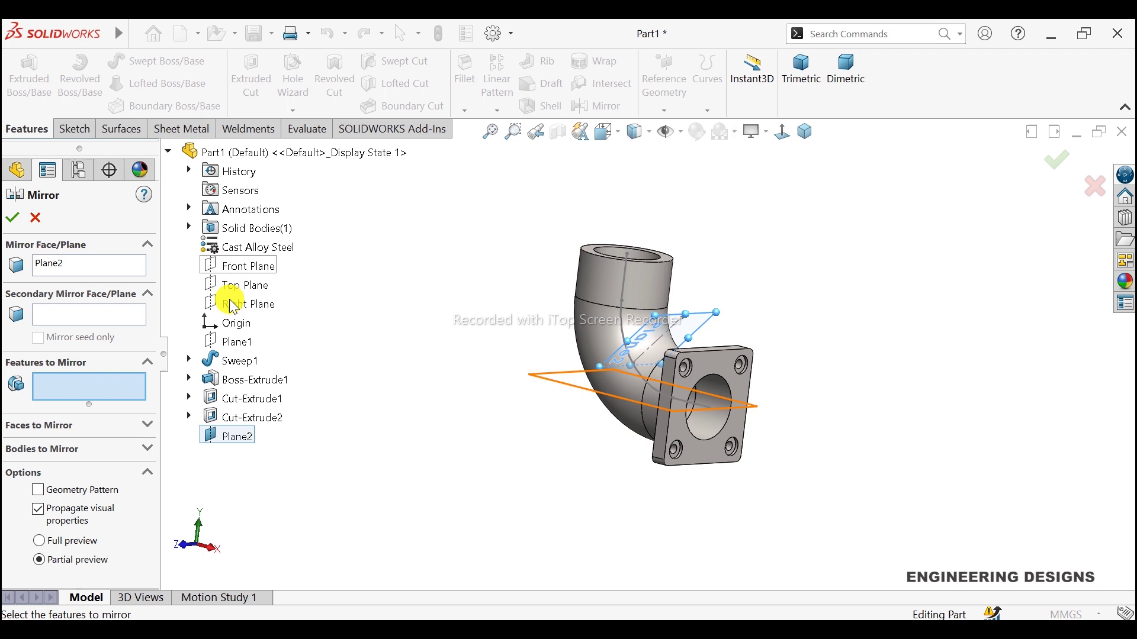
click(235, 381)
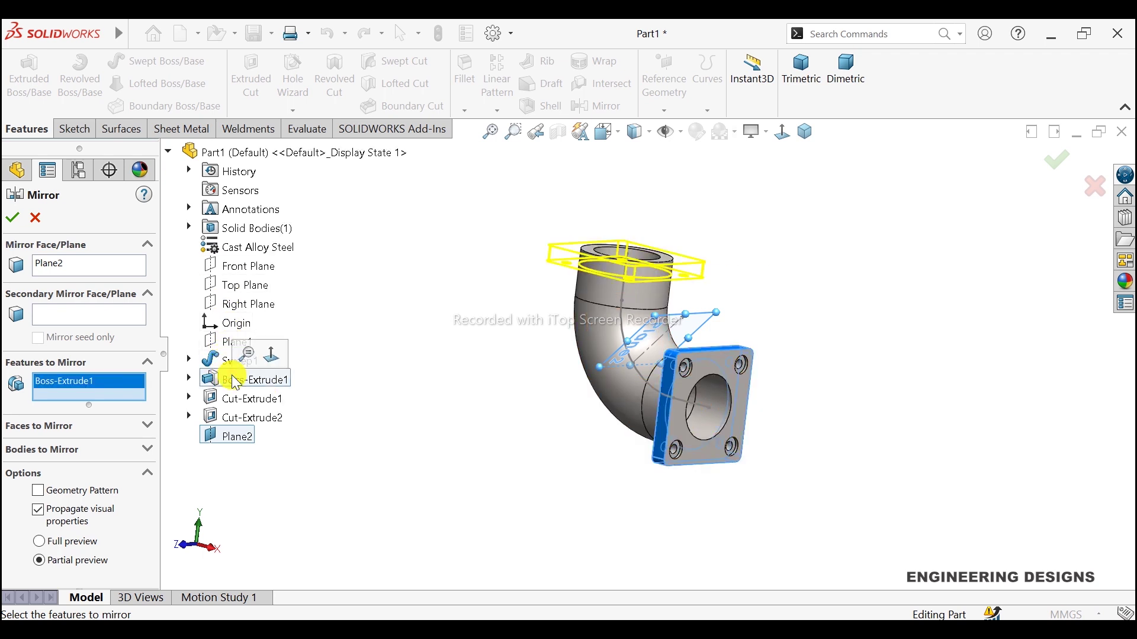
click(243, 399)
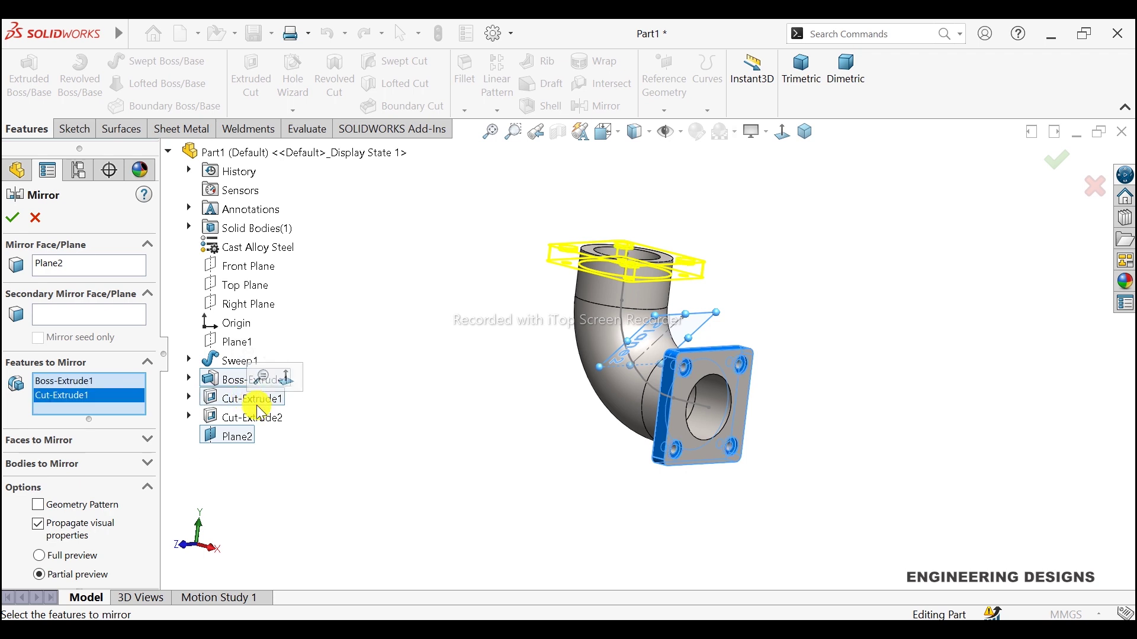
click(263, 417)
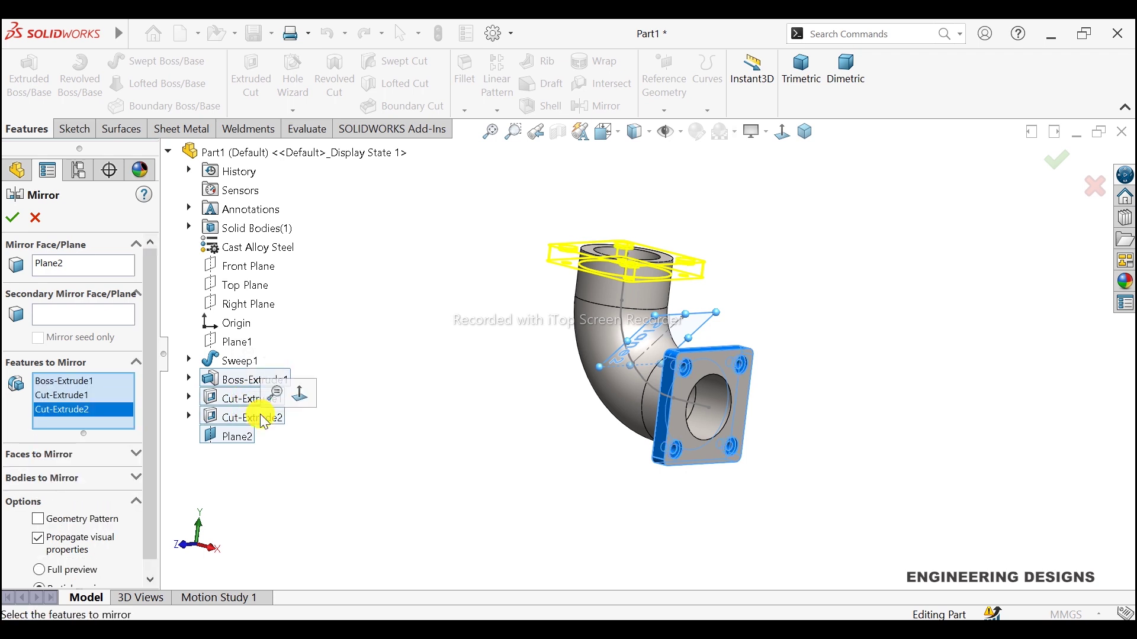
click(15, 219)
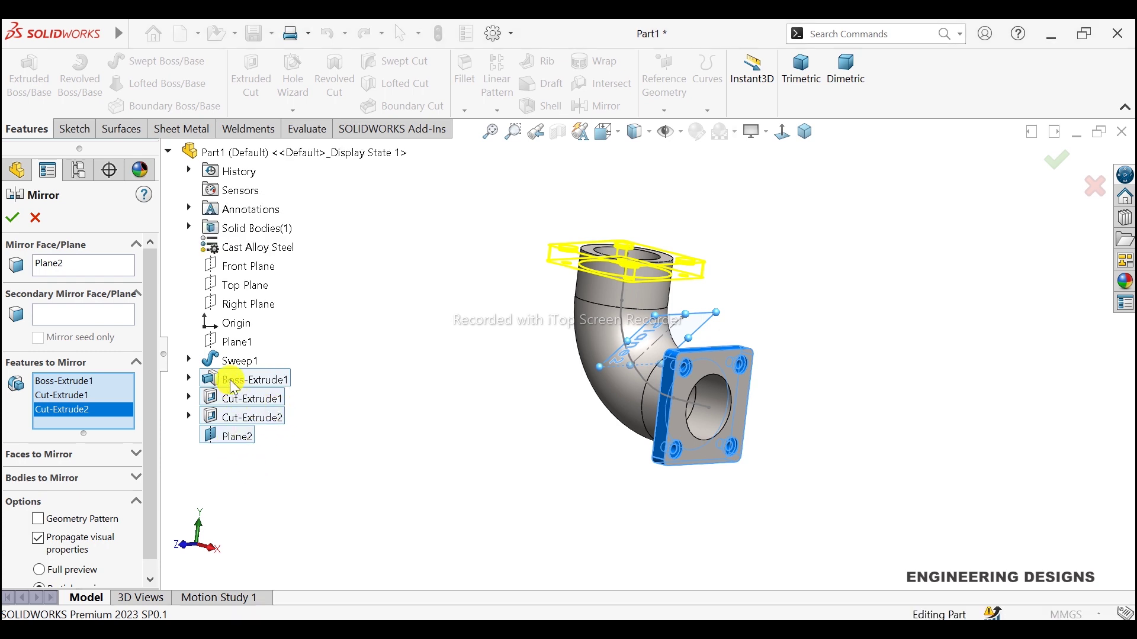
Turn on Geometry Pattern, clear the mirror list, and reselect only Boss-Extrude1
click(80, 520)
click(13, 224)
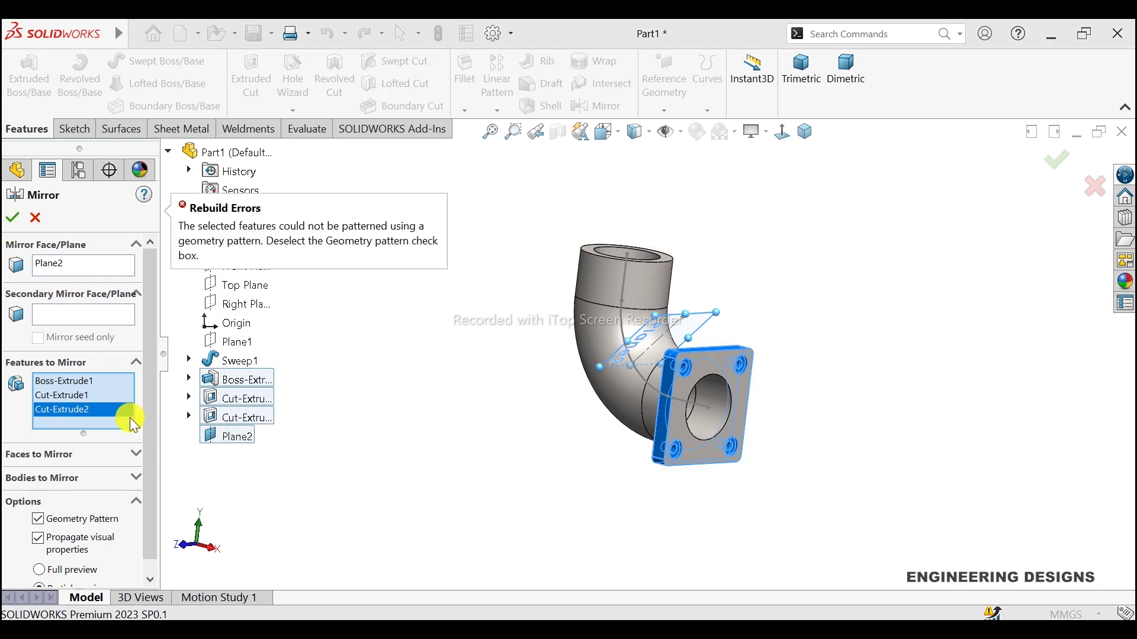
right_click(92, 394)
click(107, 403)
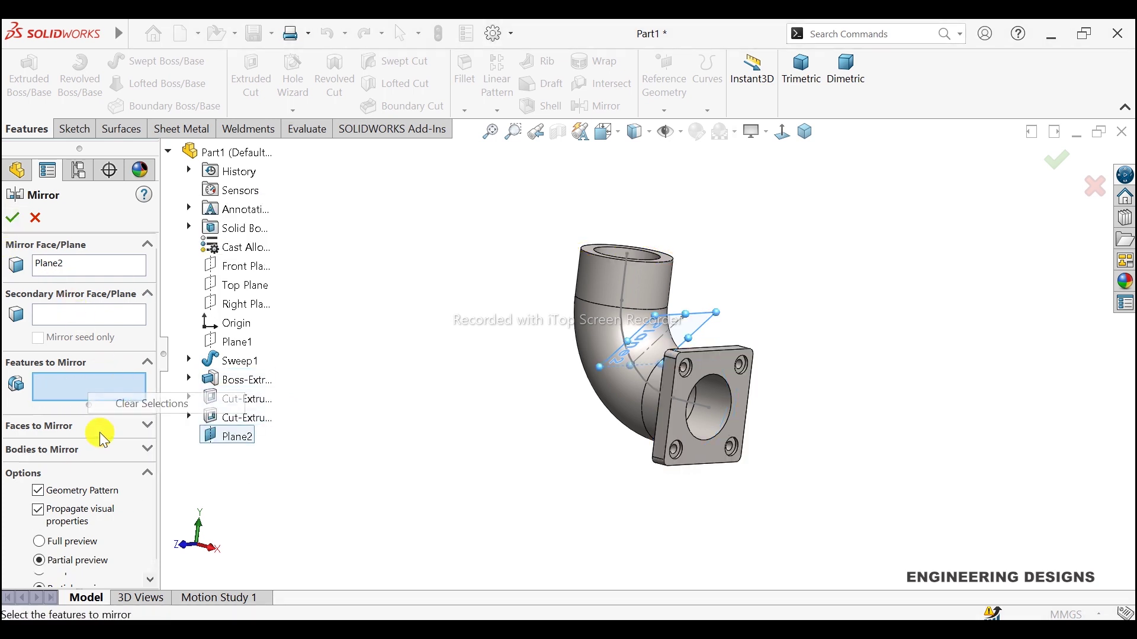
click(74, 453)
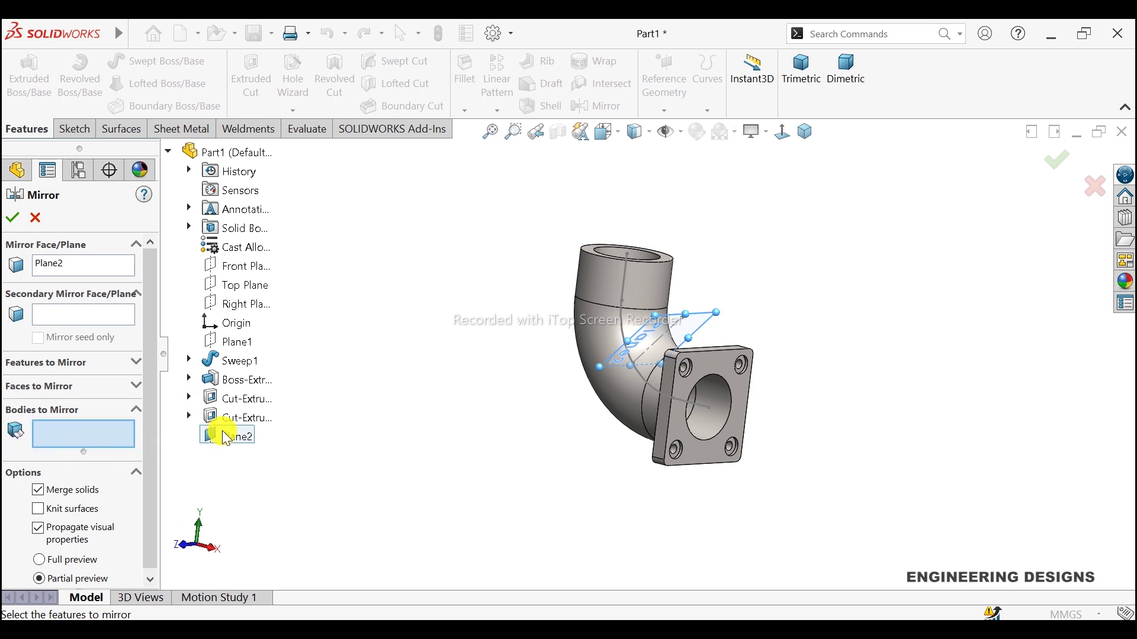
click(242, 382)
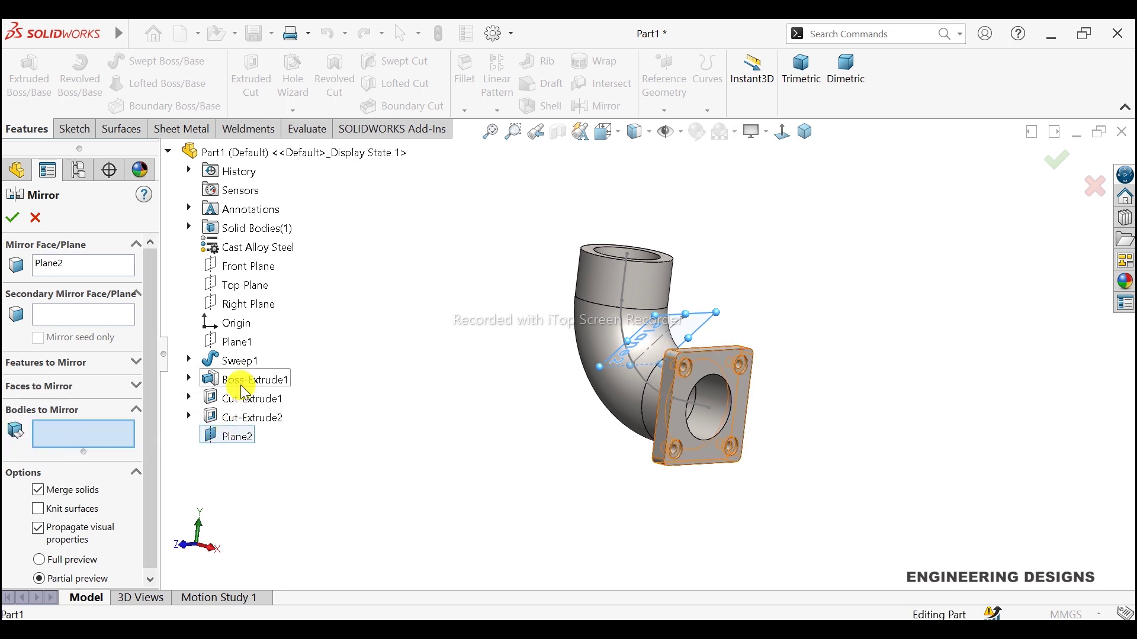
click(30, 365)
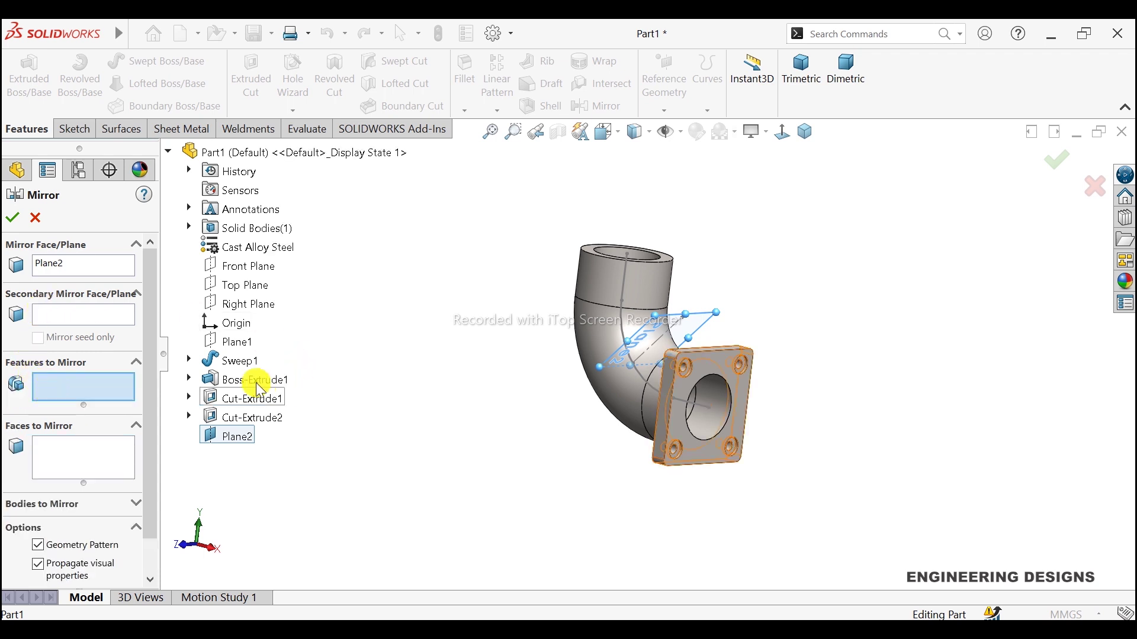
click(243, 380)
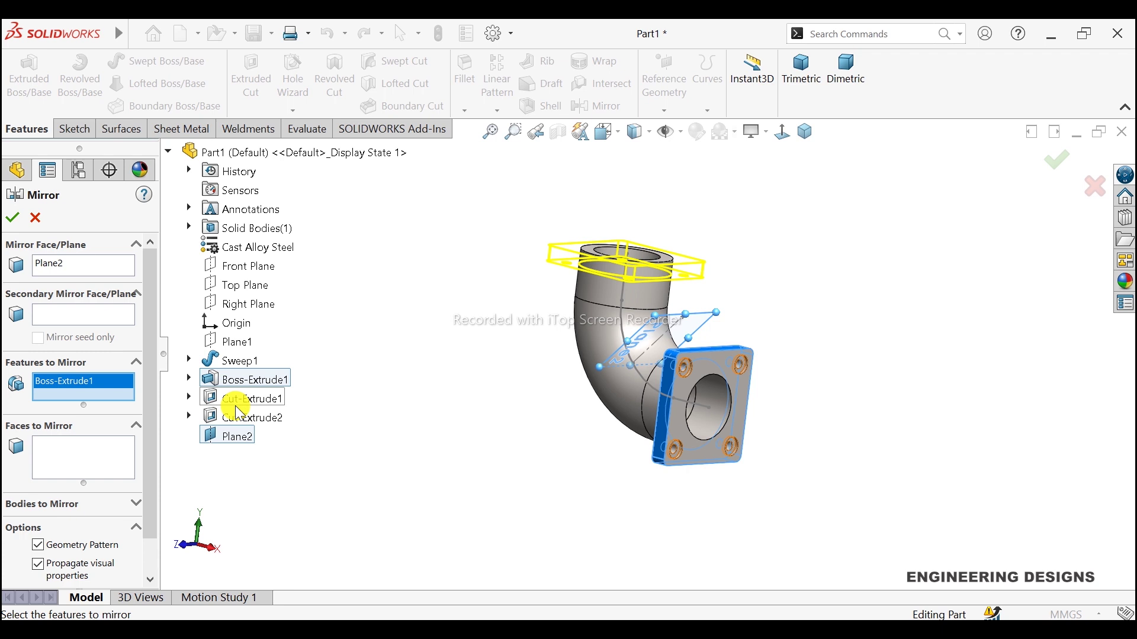
Retry the flange-feature mirror without Geometry Pattern, then cancel it after the rebuild errors
click(245, 406)
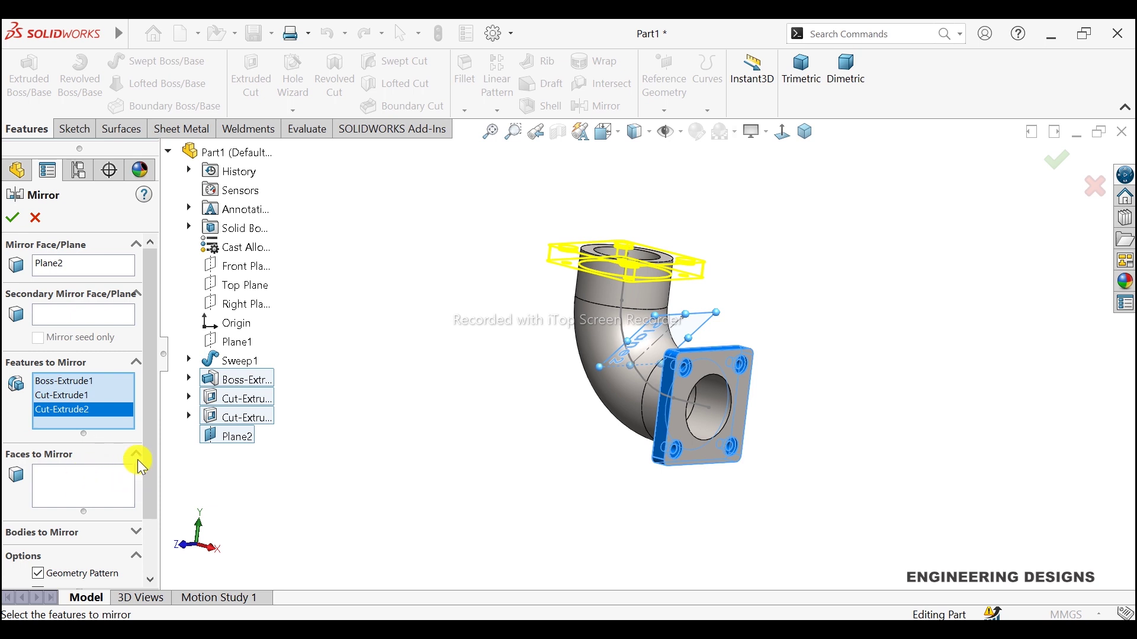
scroll(140, 449, down, 2)
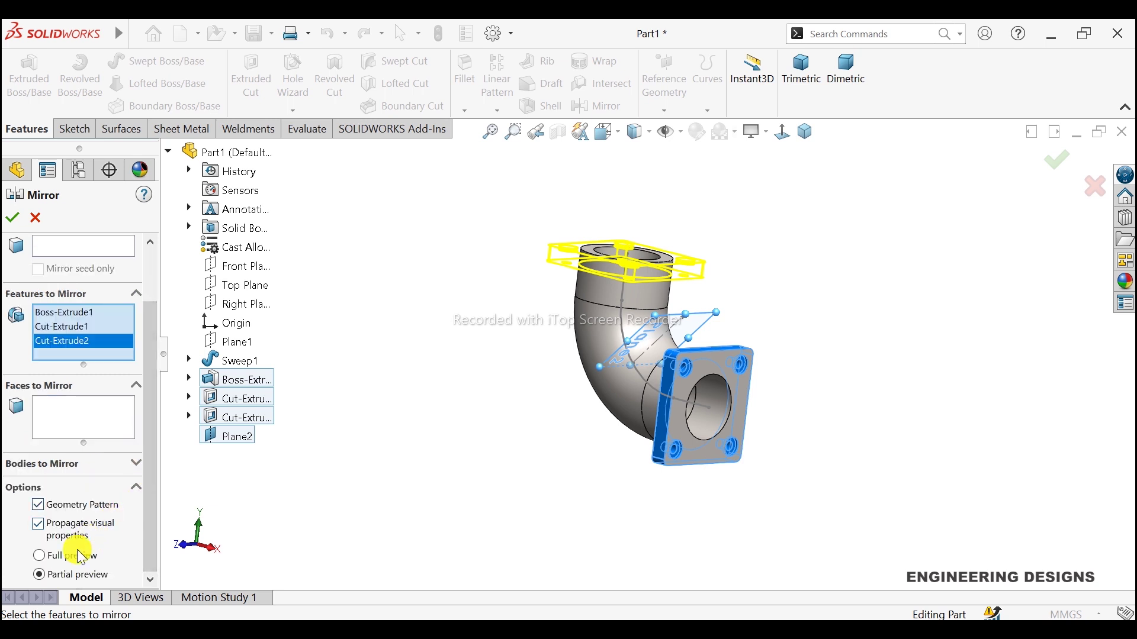
drag(152, 475, 152, 388)
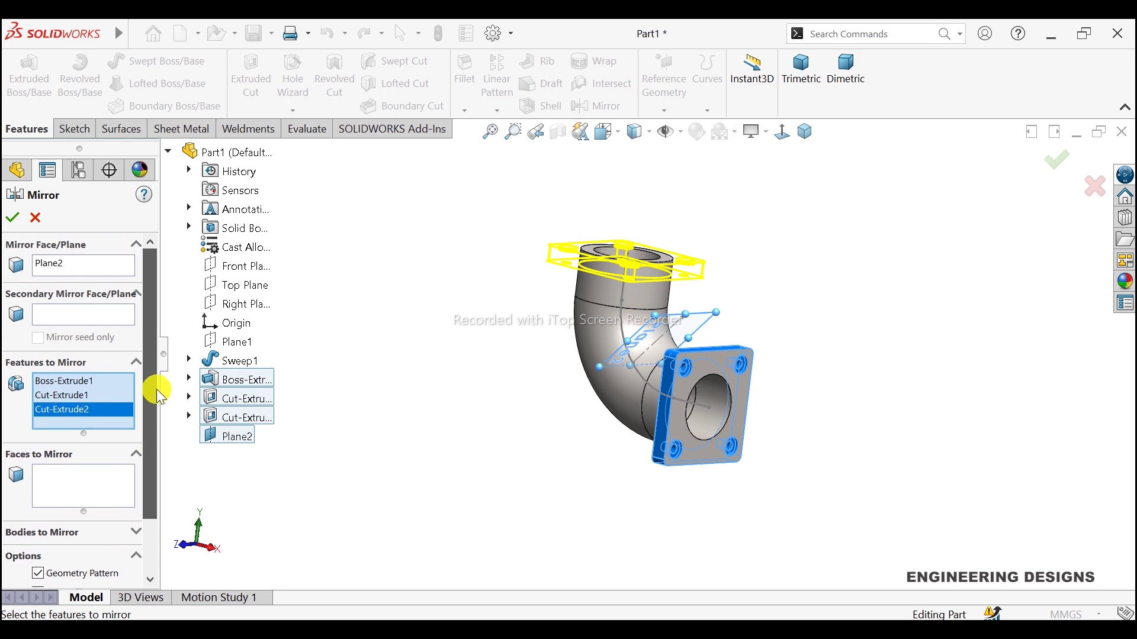
click(734, 331)
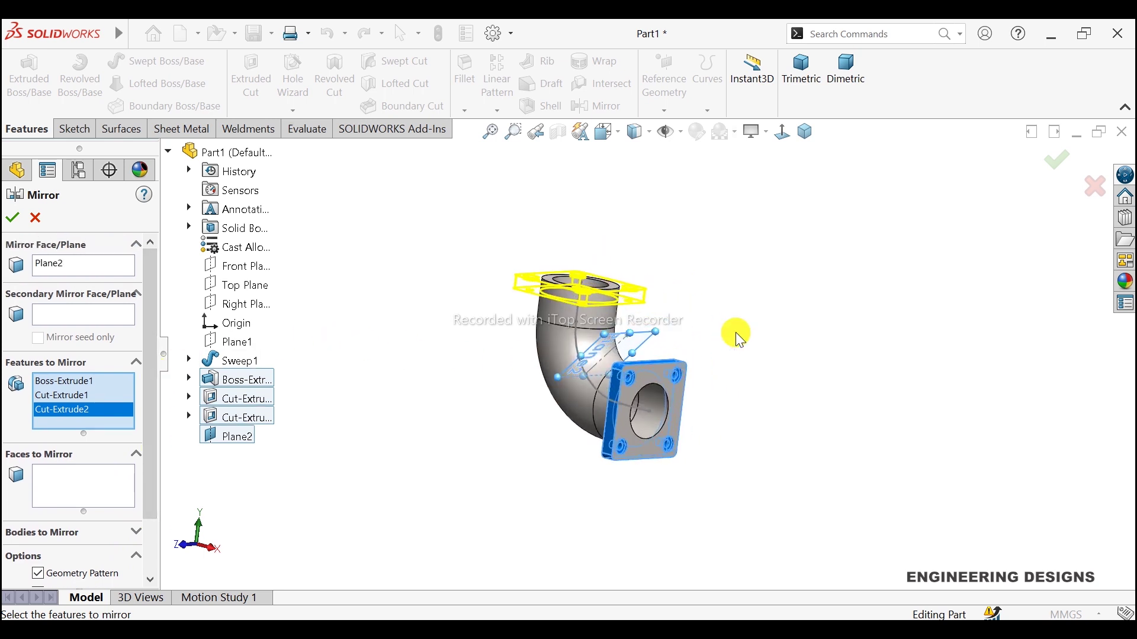
click(24, 220)
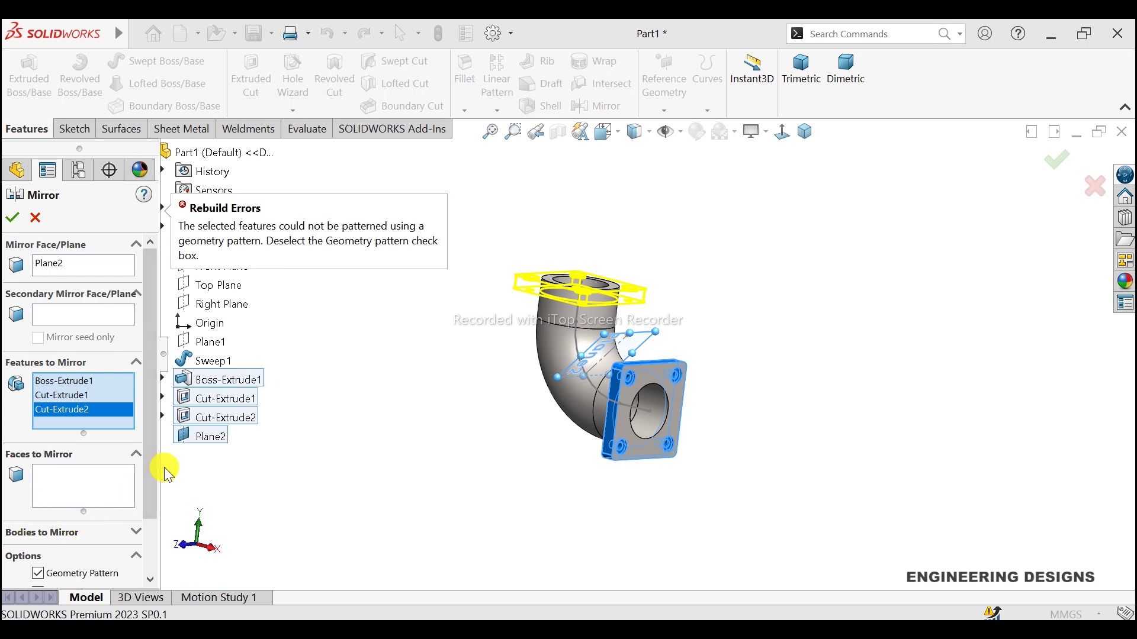
click(38, 573)
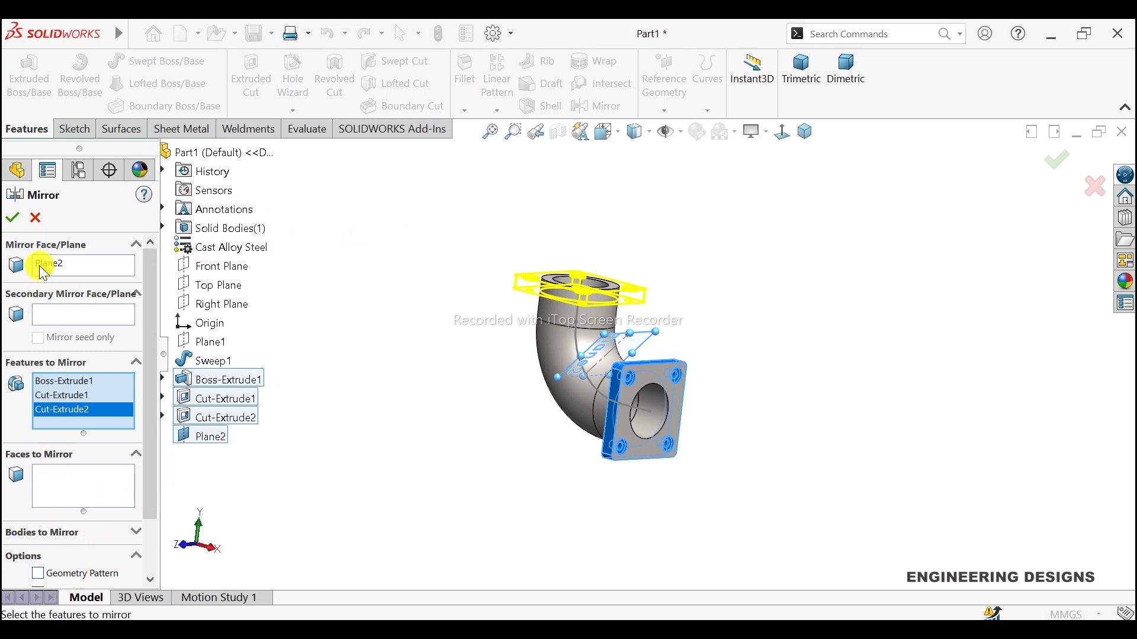
click(13, 218)
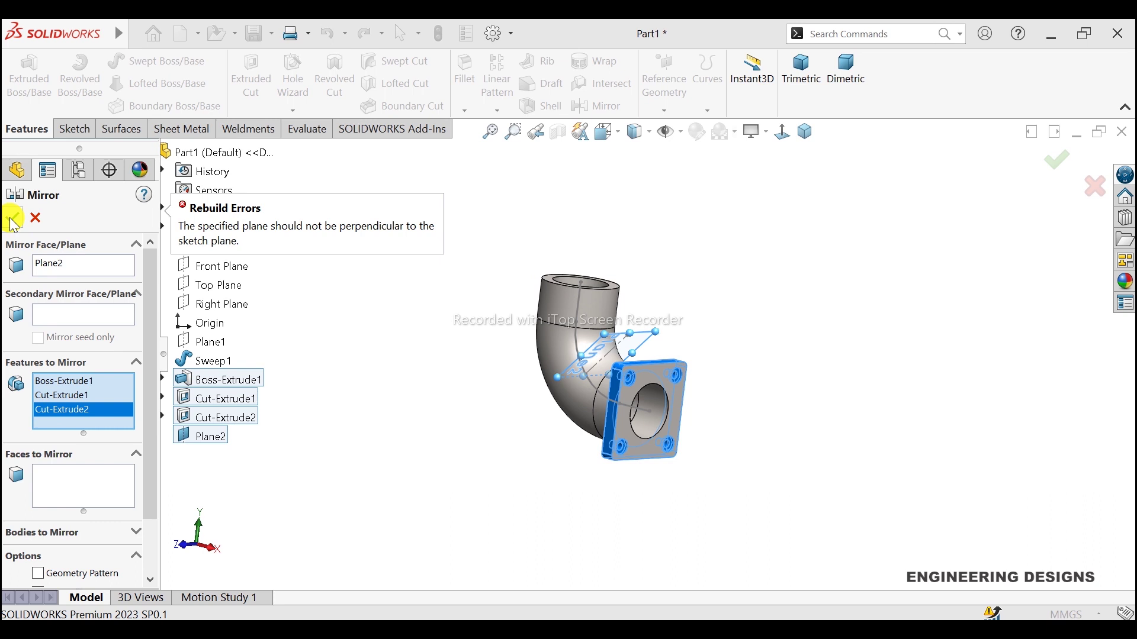
click(33, 218)
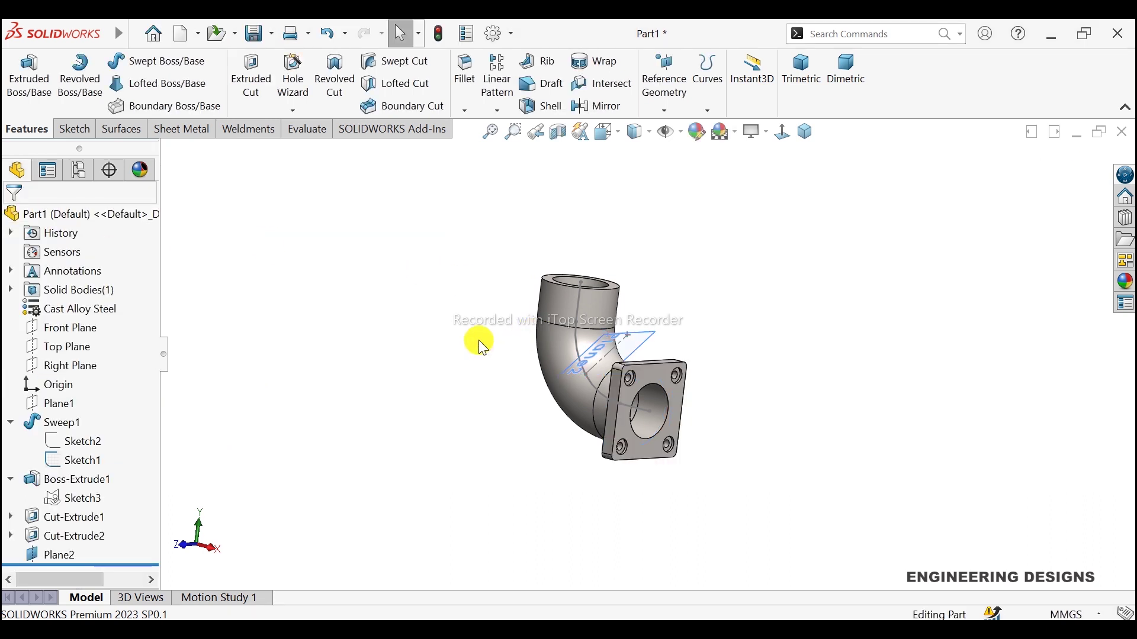
Mirror Boss-Extrude1 and Cut-Extrude1 across Plane2 to create the matching upper flange
mouse_move(478, 338)
middle_down()
mouse_move(527, 418)
mouse_move(499, 366)
middle_up()
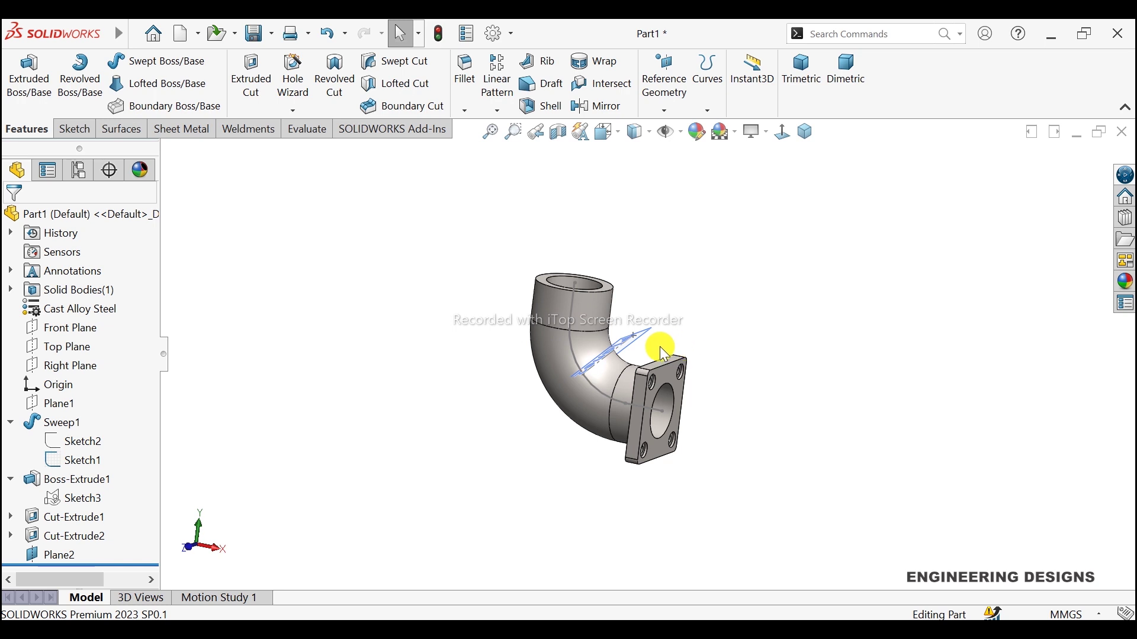
middle_drag(663, 353, 653, 307)
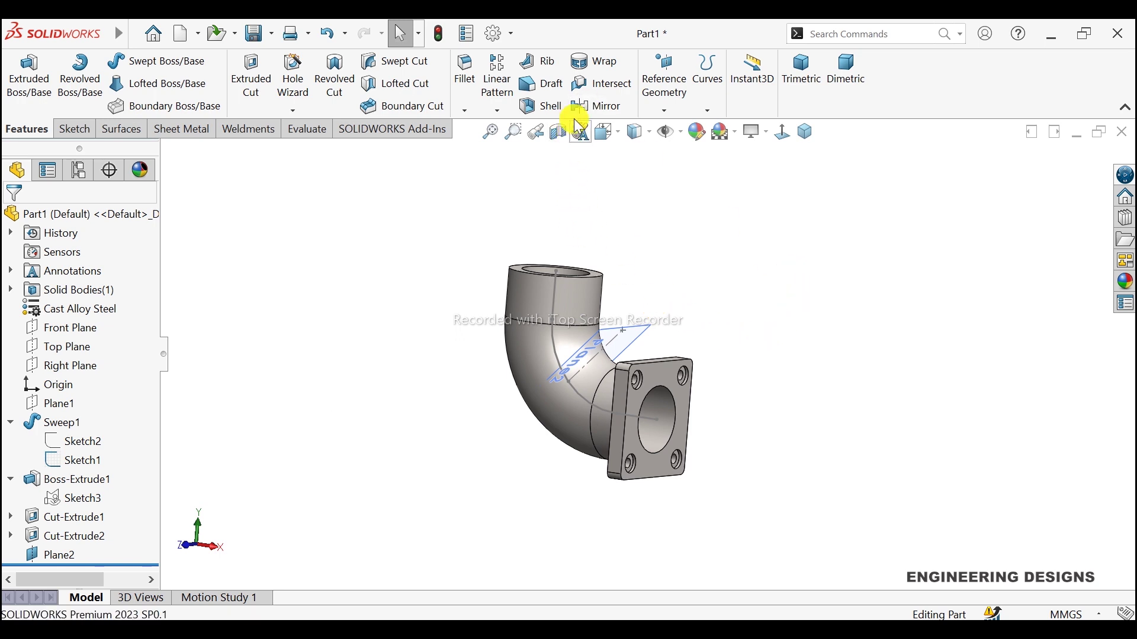
click(596, 105)
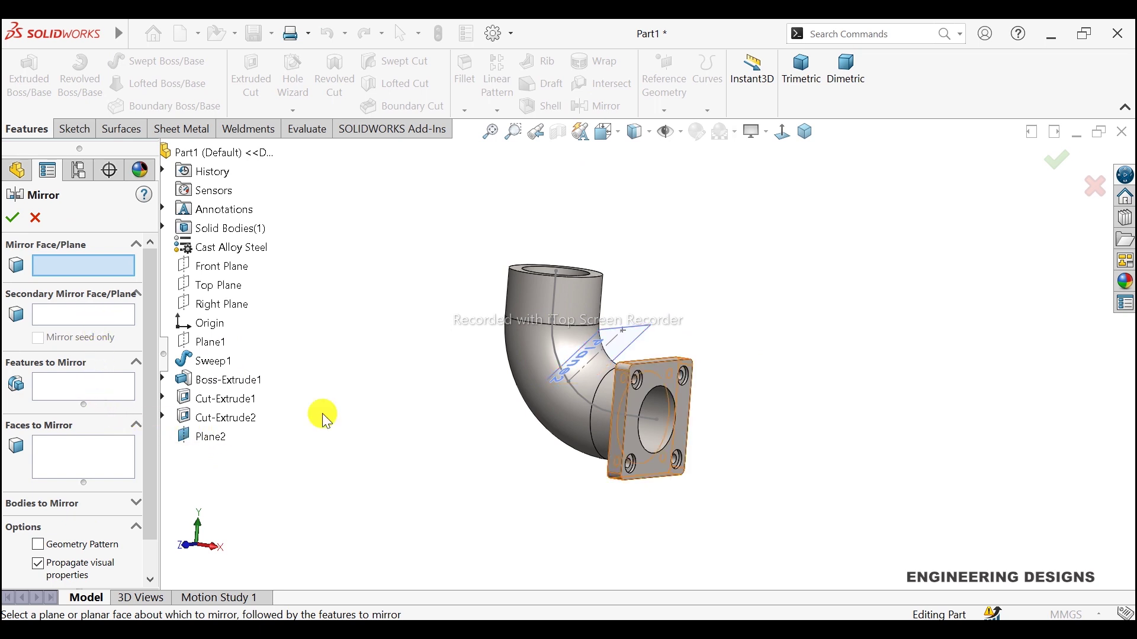
click(208, 437)
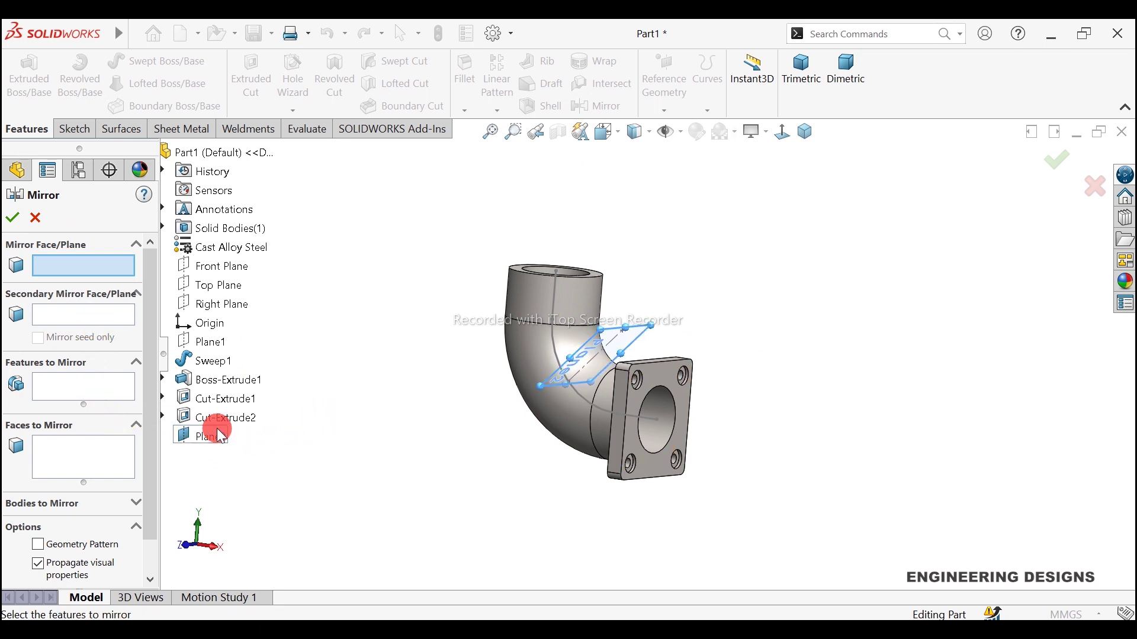
click(95, 393)
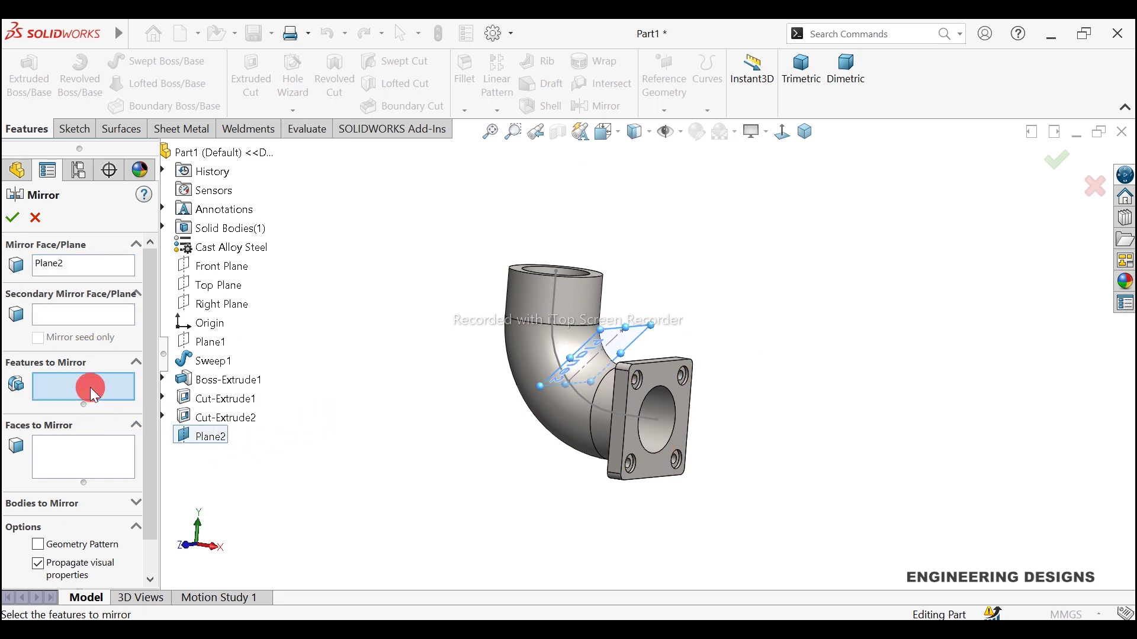
click(228, 382)
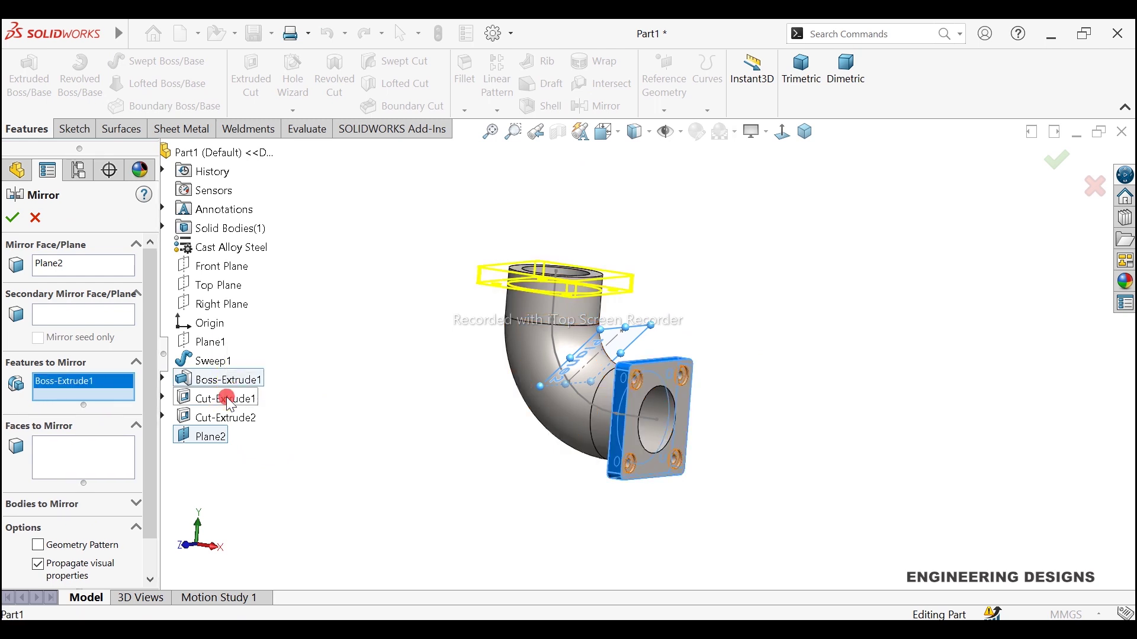
click(222, 398)
click(13, 217)
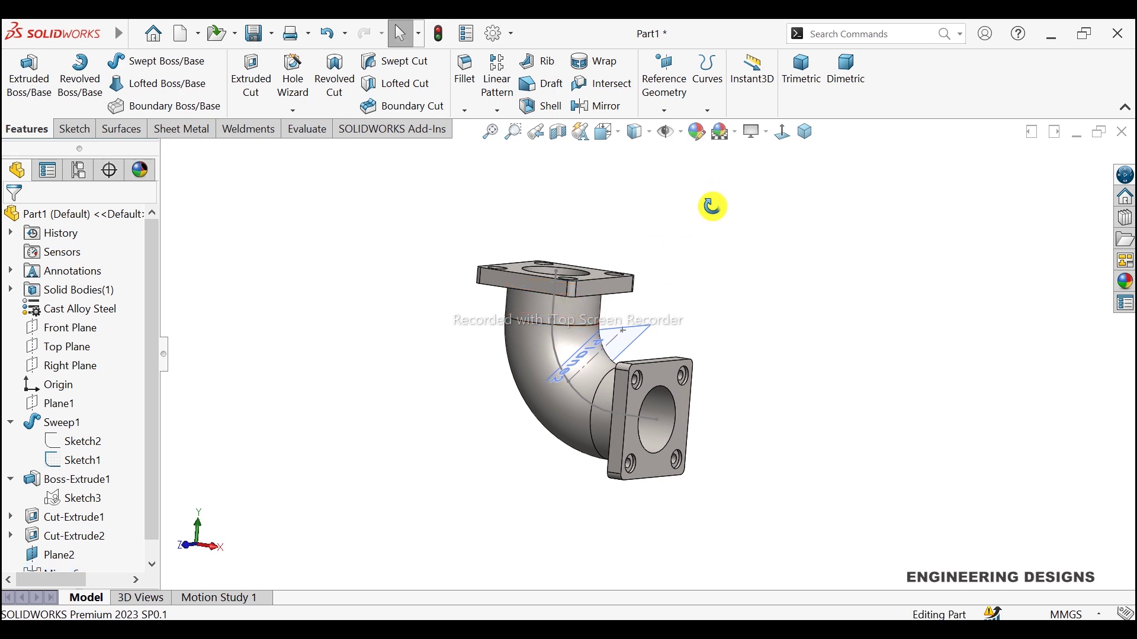
middle_drag(712, 203, 665, 317)
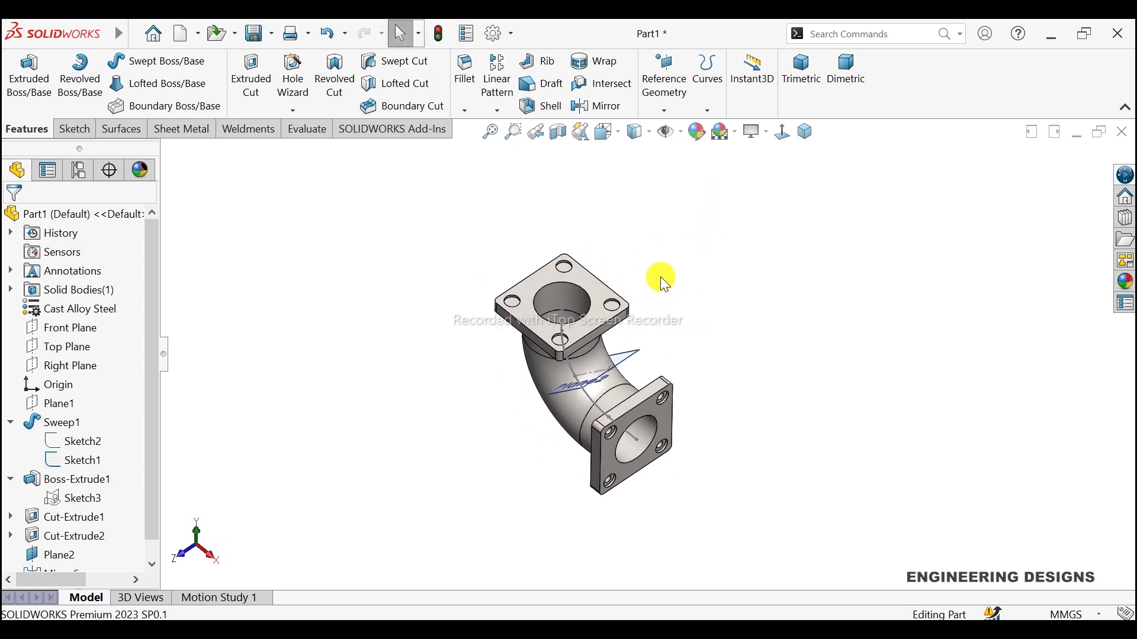
Attempt to mirror Cut-Extrude2 across Plane2, cancelling the mirror when it fails
click(595, 106)
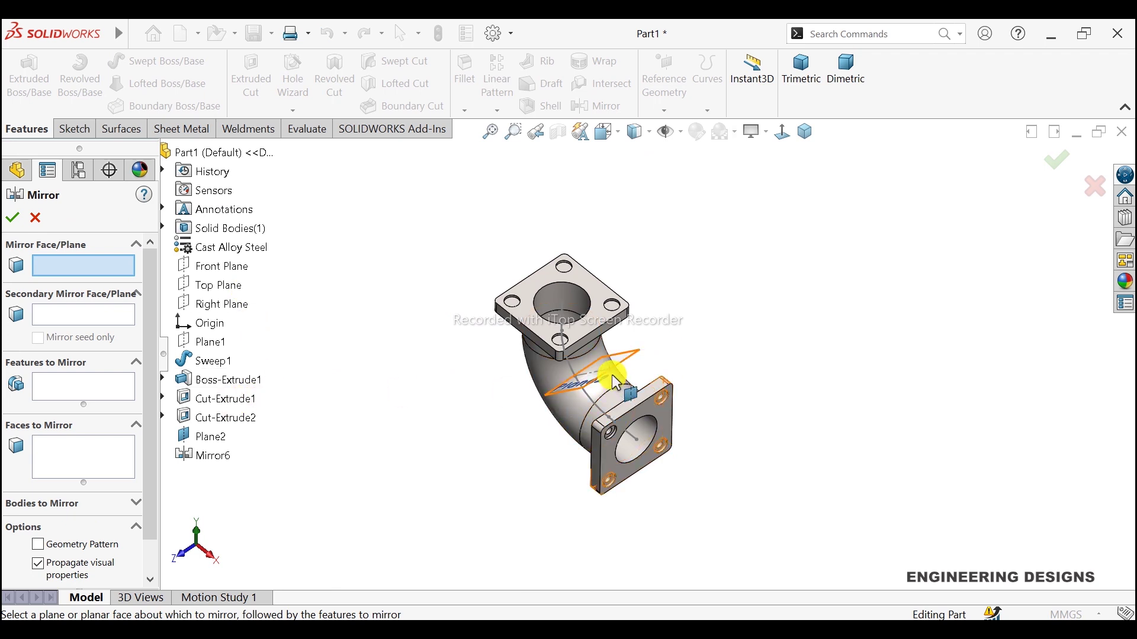
middle_drag(621, 368, 647, 375)
click(642, 373)
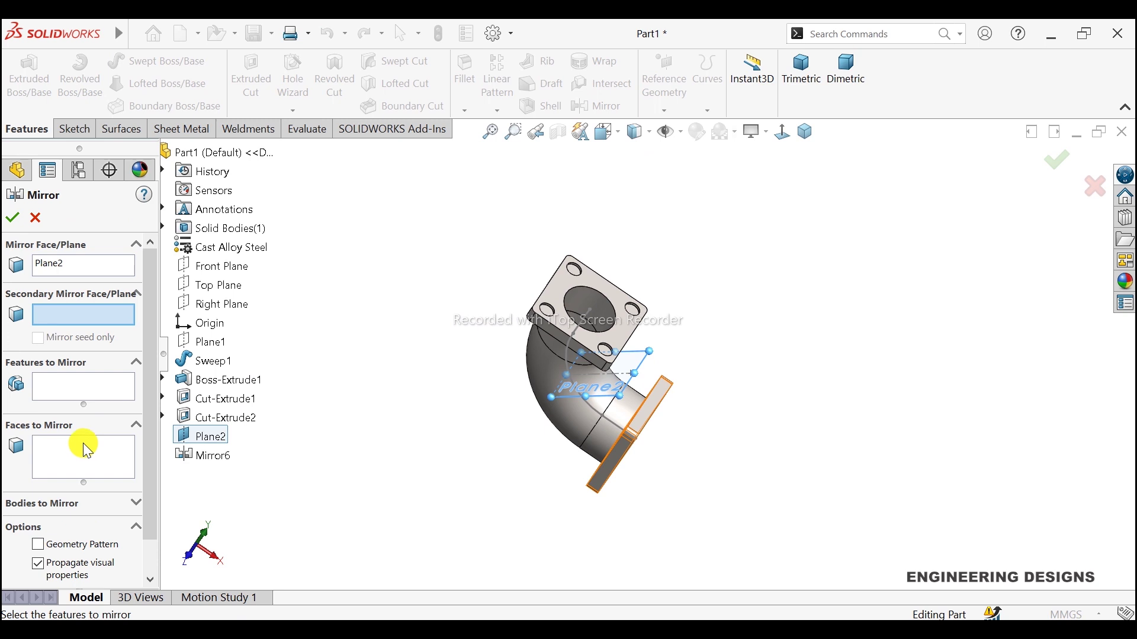
click(83, 390)
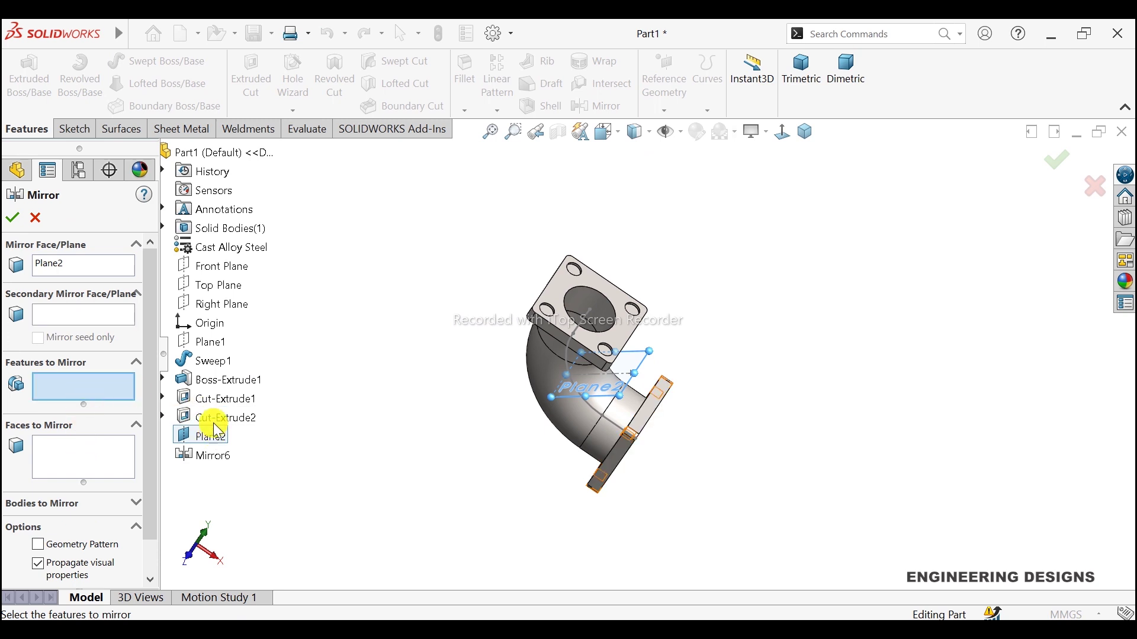
click(216, 421)
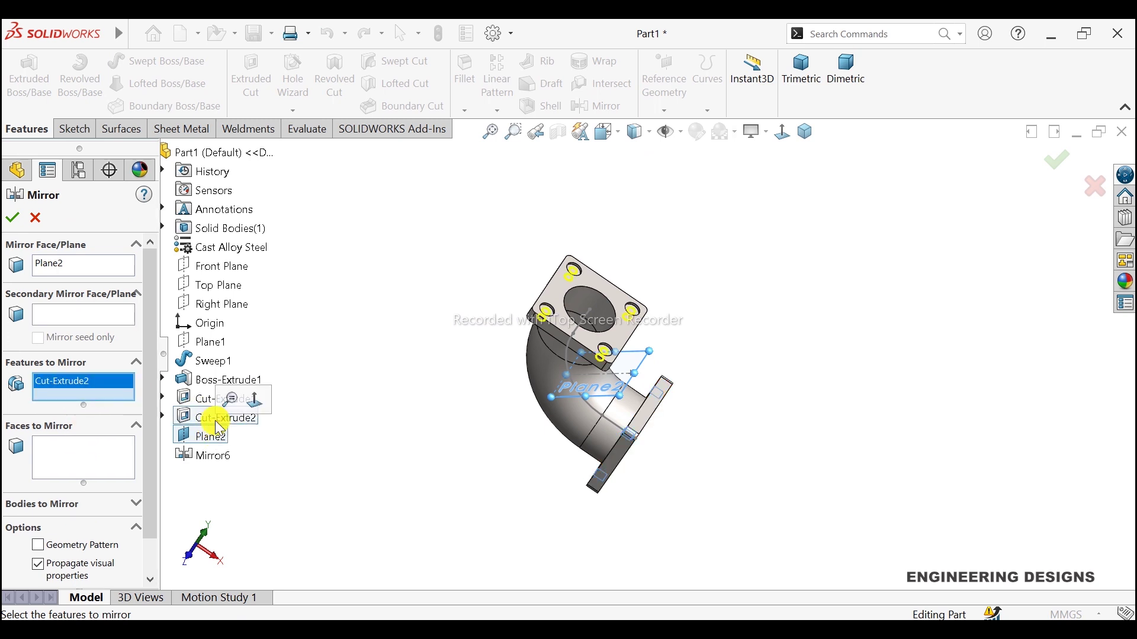
click(12, 215)
click(34, 218)
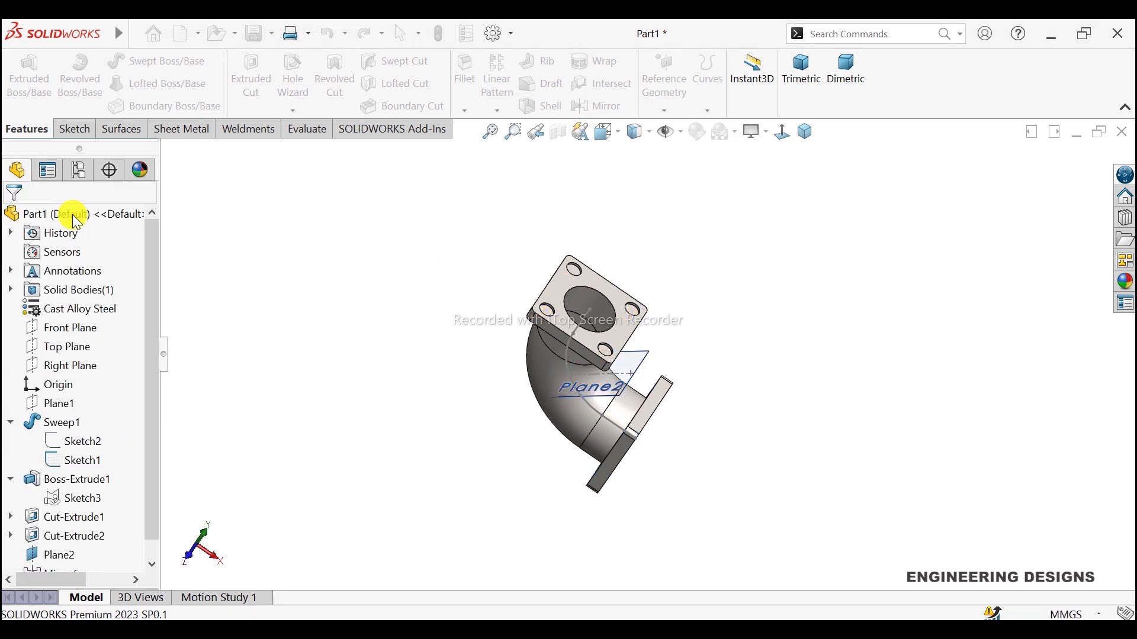
Hide Plane2 and the sweep path sketch, leaving the top flange face selected
click(641, 374)
click(722, 324)
middle_drag(665, 325, 638, 367)
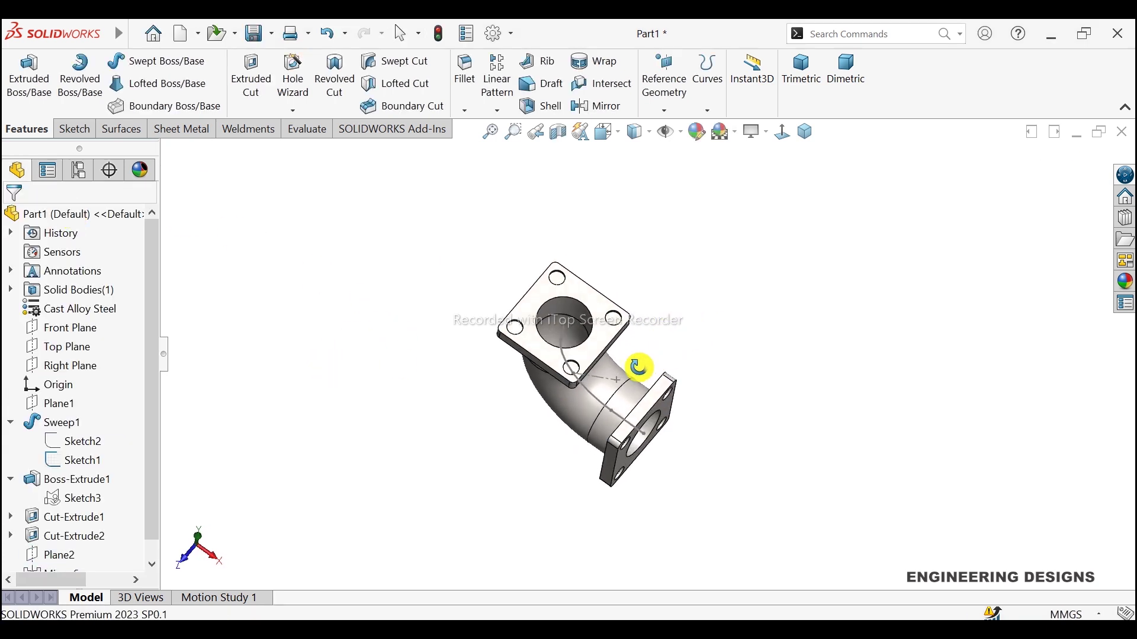
scroll(581, 322, down, 3)
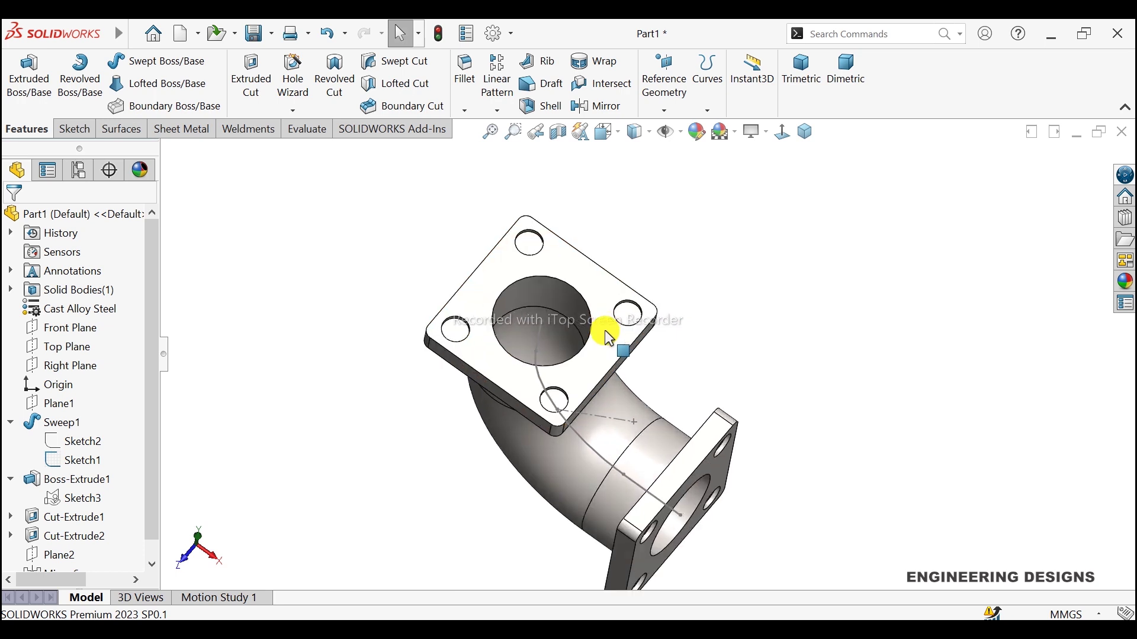
click(540, 331)
click(608, 289)
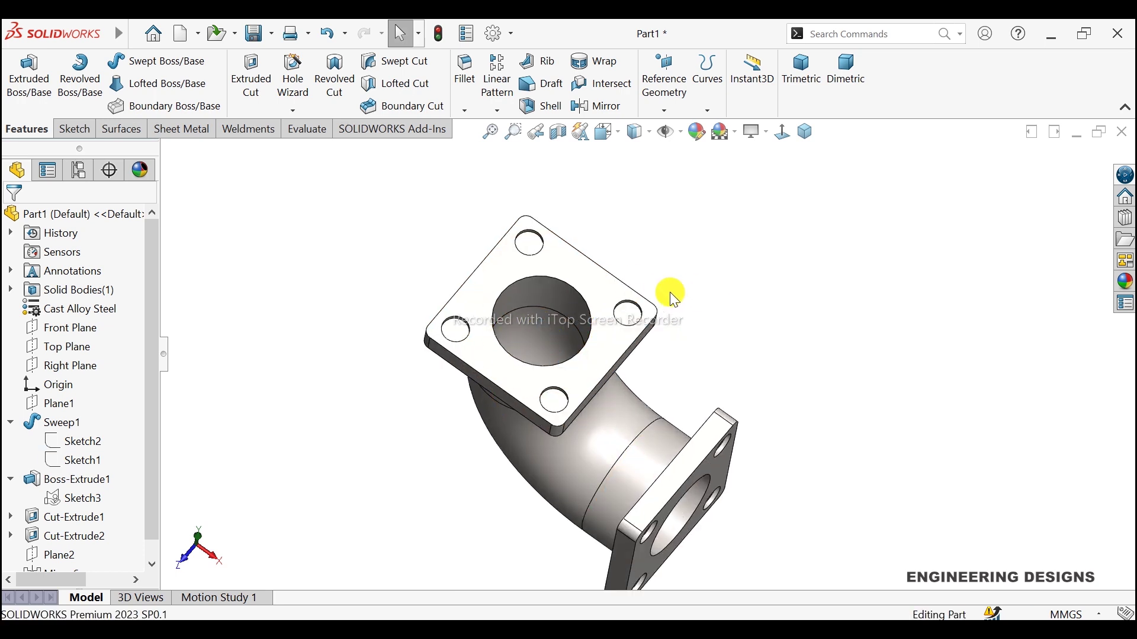
click(629, 316)
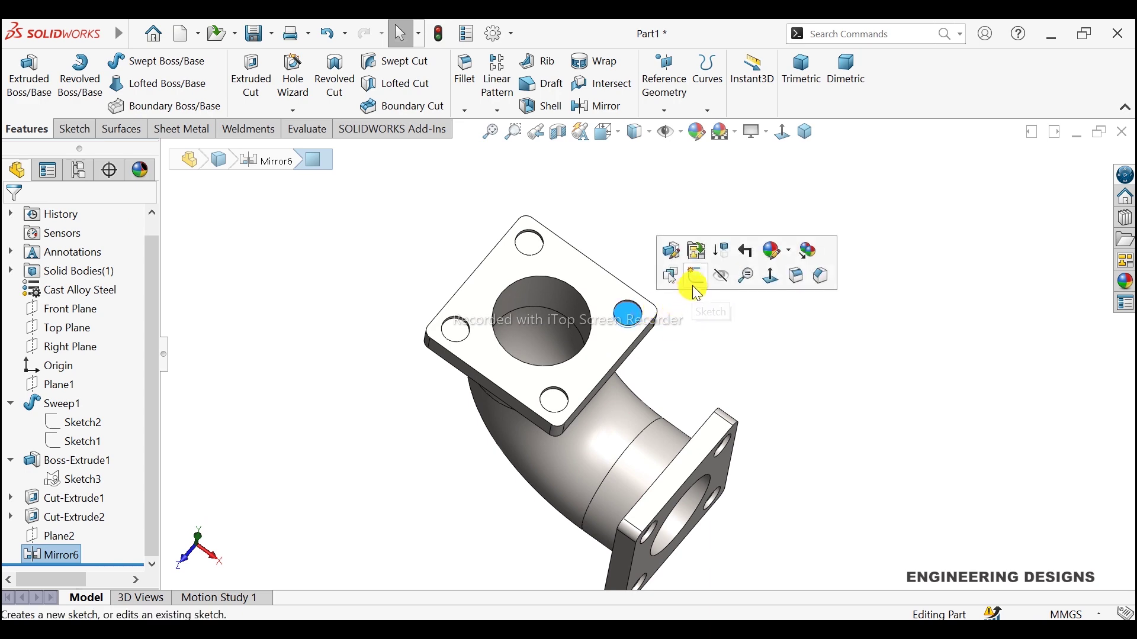
Sketch four circles on the flange face, centred on the four corner holes
click(695, 278)
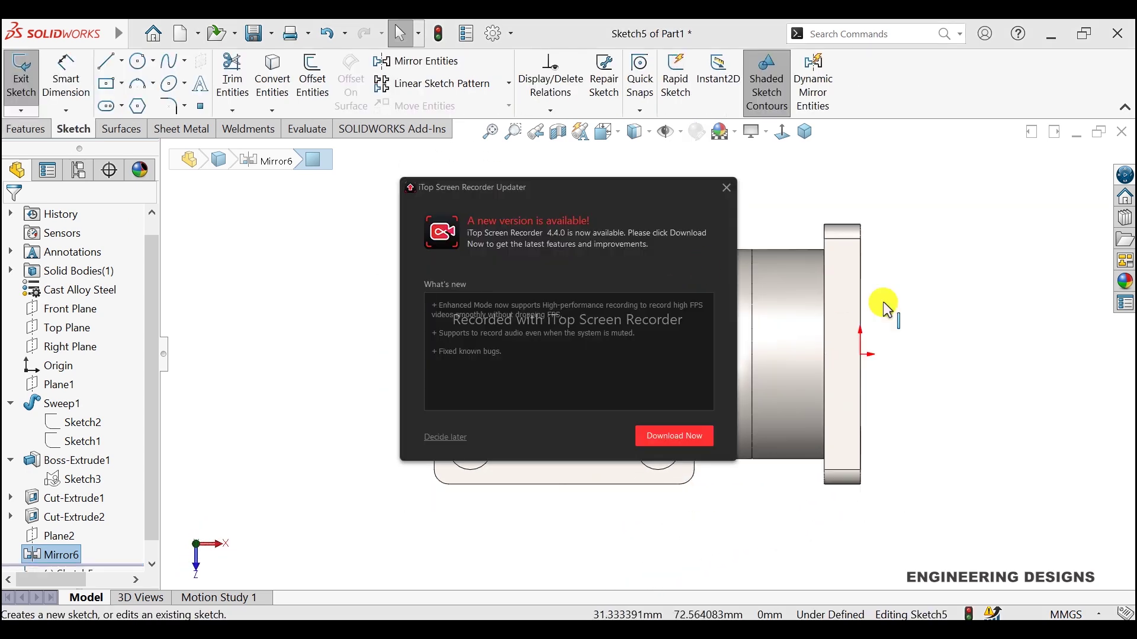
click(723, 189)
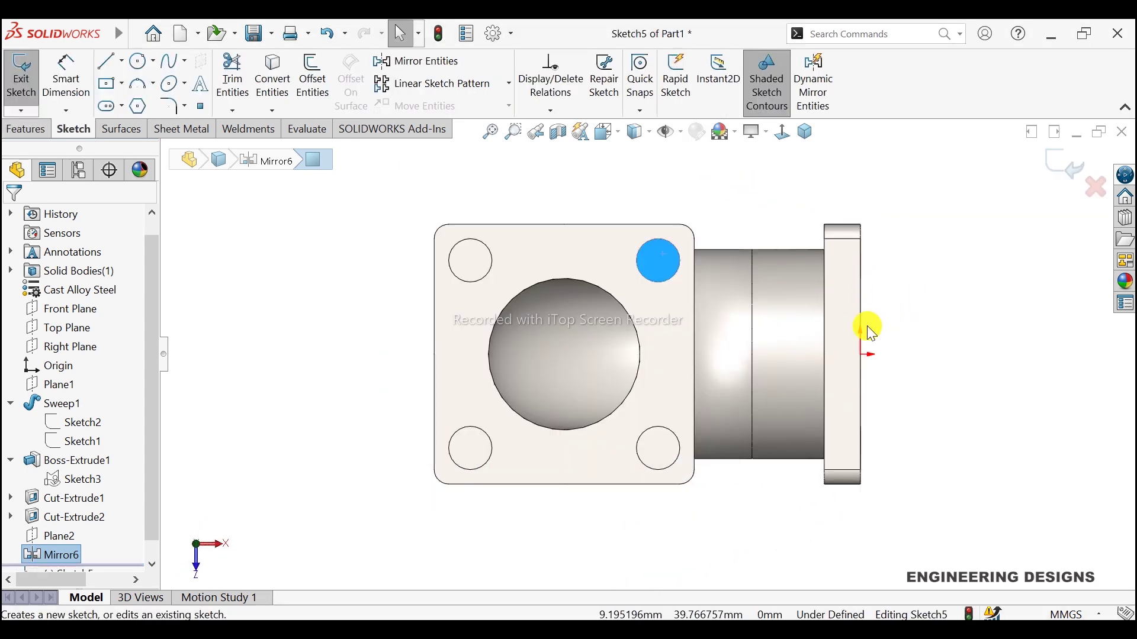
scroll(877, 296, down, 2)
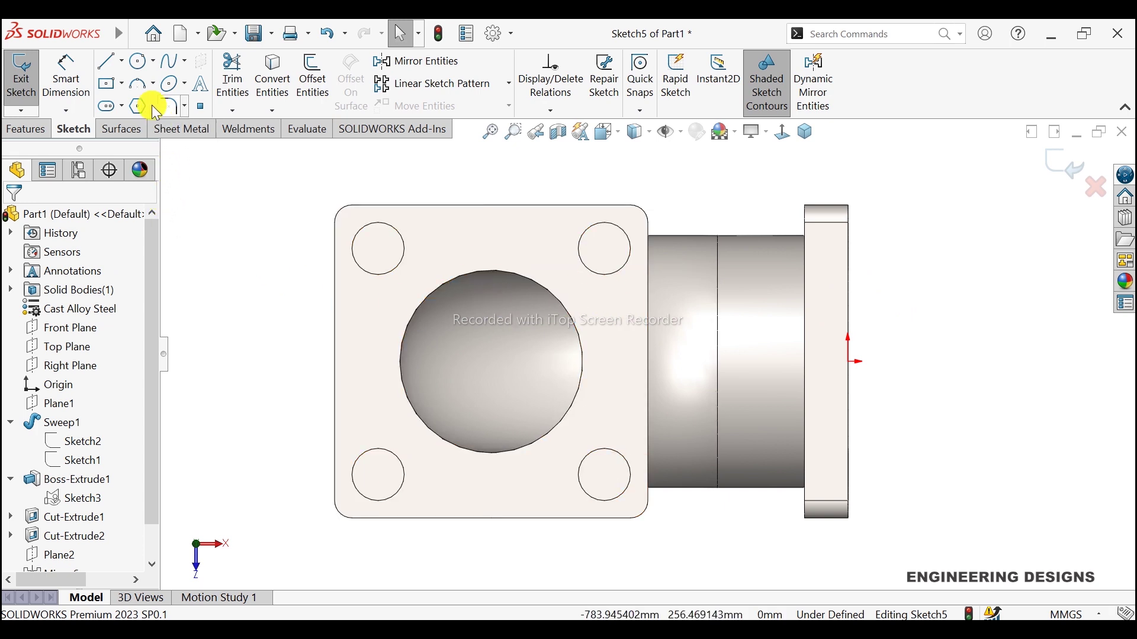
click(139, 62)
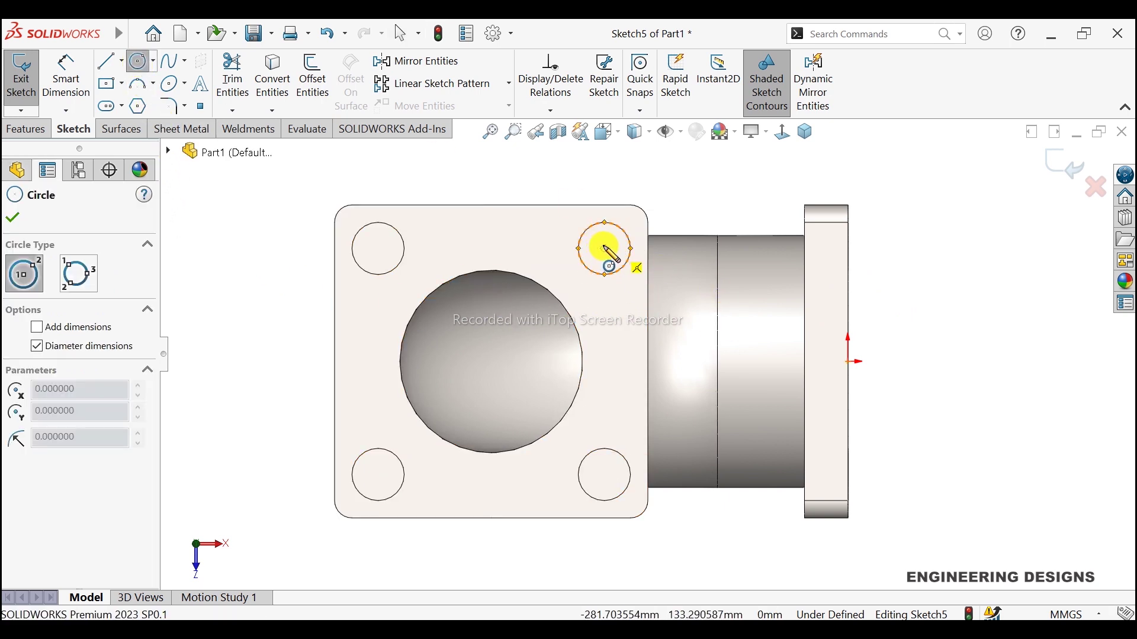
drag(605, 249, 627, 255)
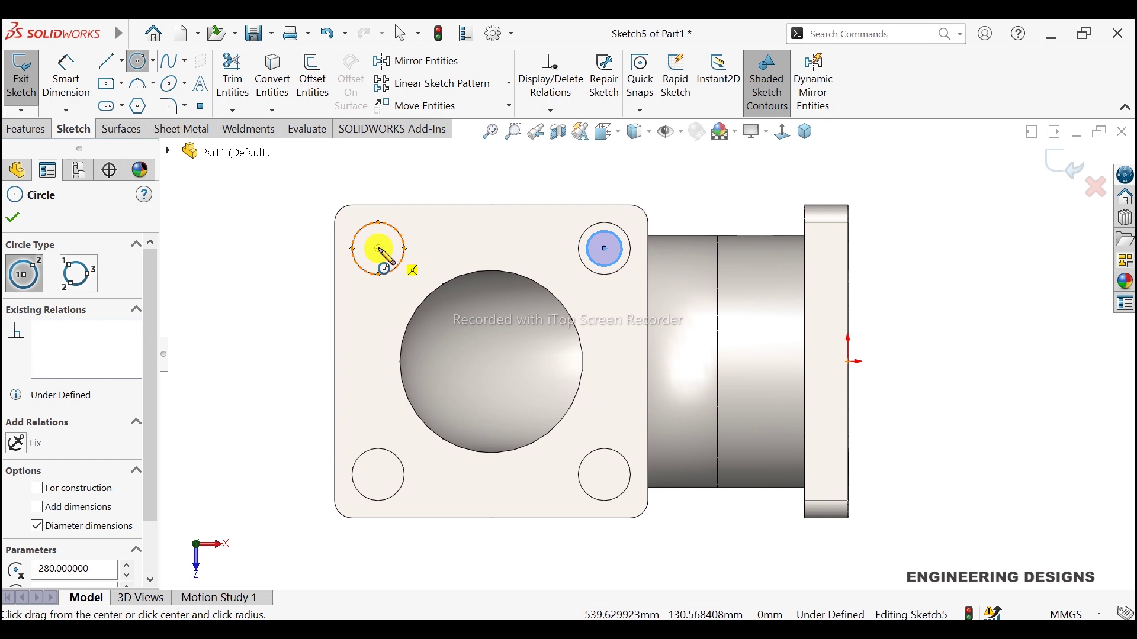
click(380, 249)
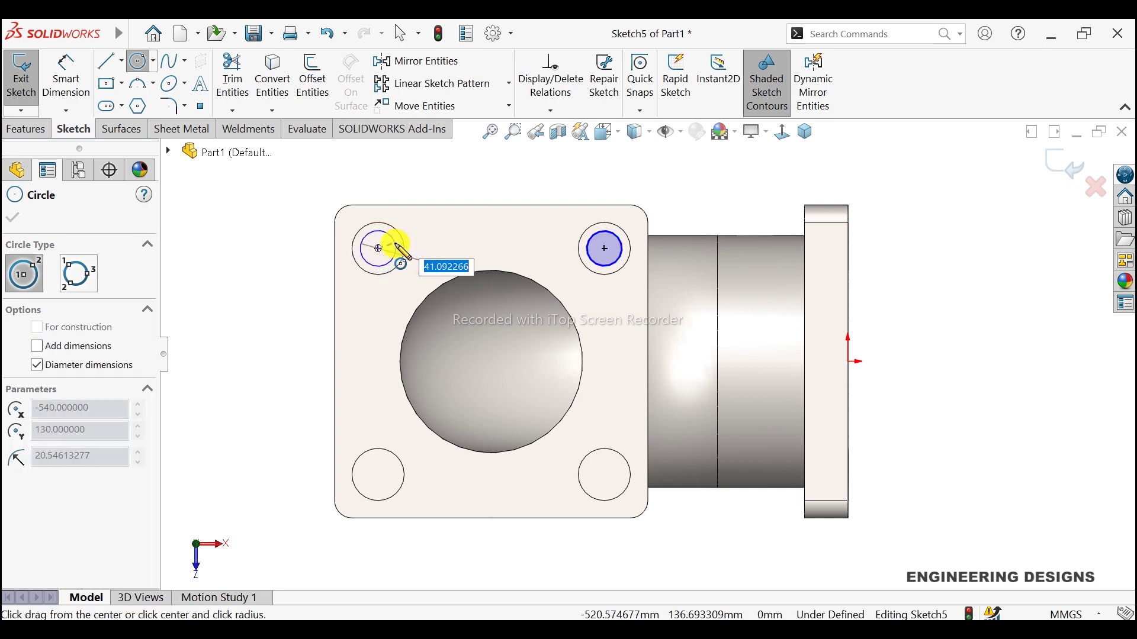
click(395, 244)
scroll(485, 514, down, 3)
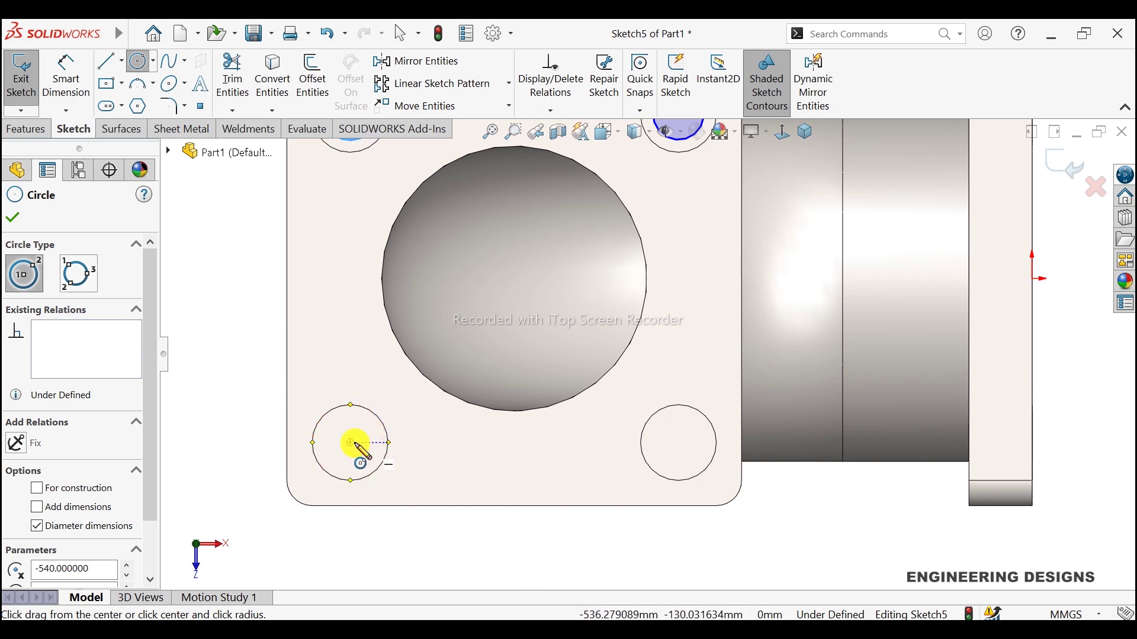
click(351, 443)
click(368, 425)
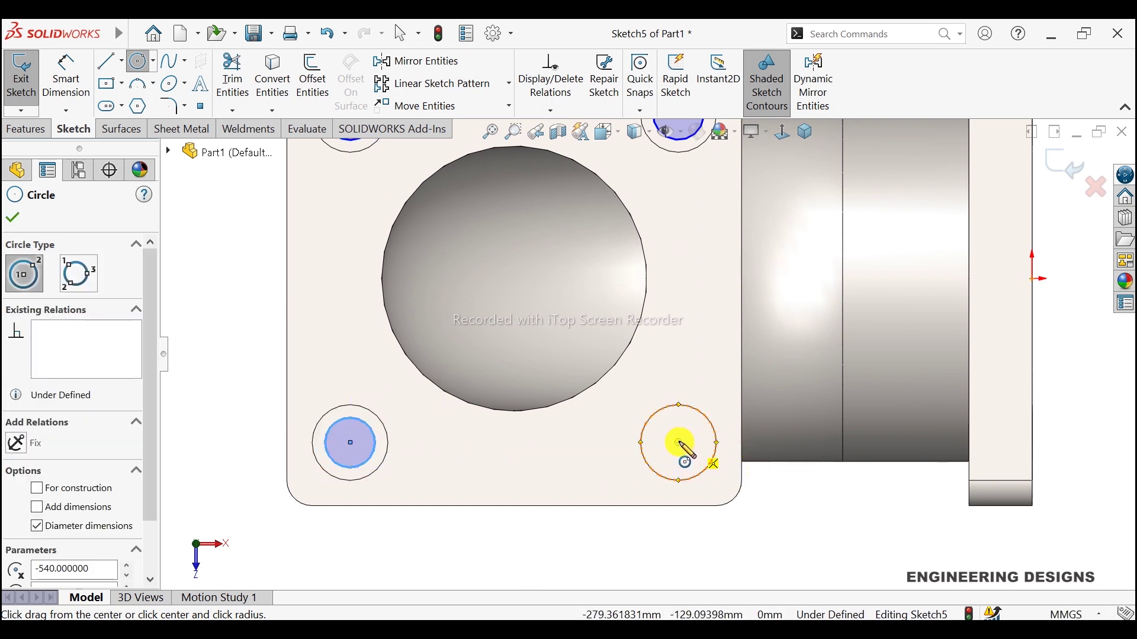
click(680, 443)
click(695, 426)
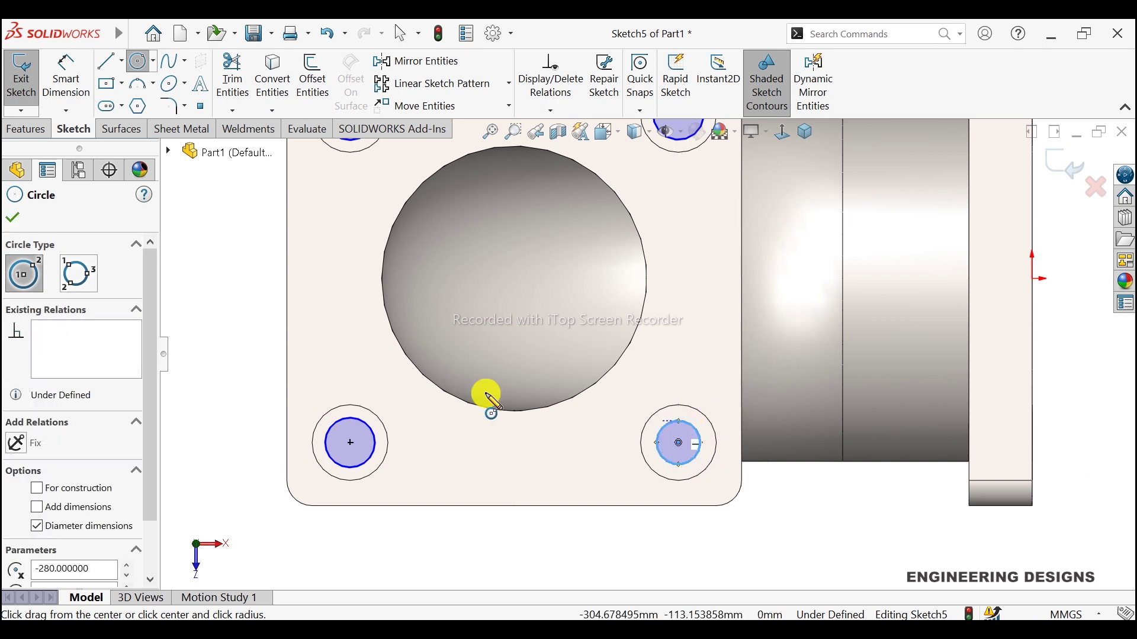
click(15, 215)
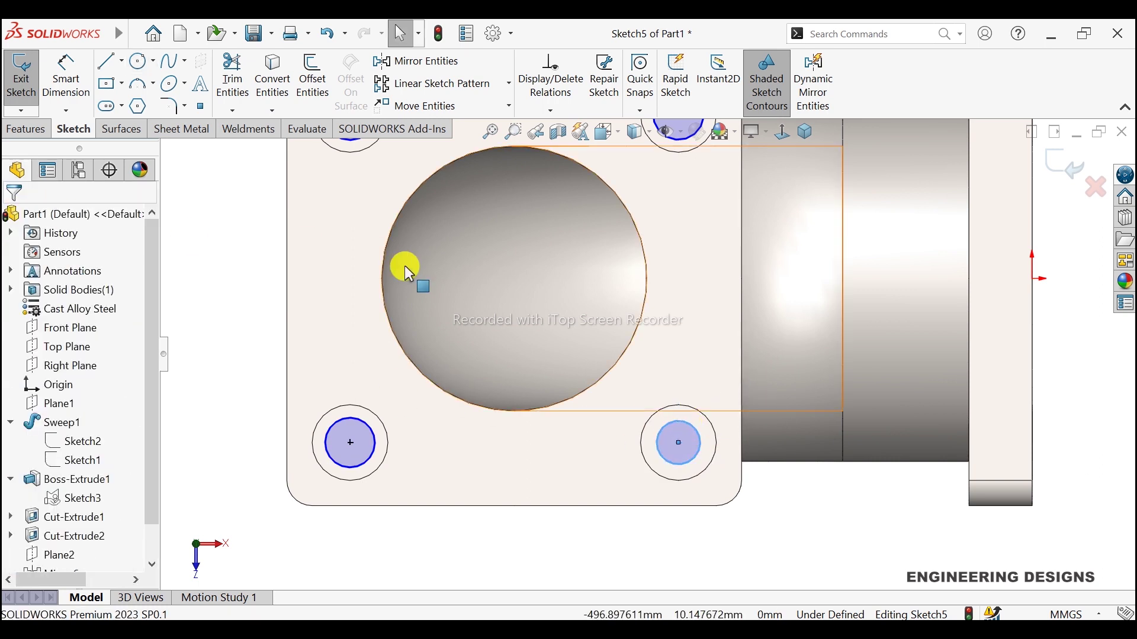
Make the four circles Equal and dimension their diameter as Ø30
scroll(651, 314, up, 4)
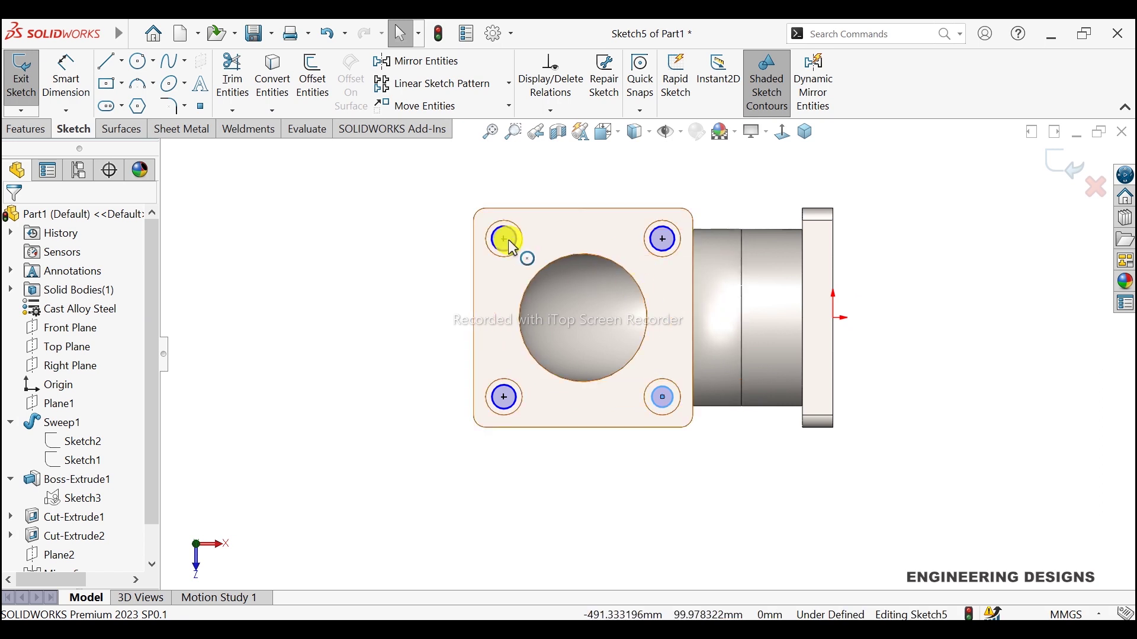
drag(426, 172, 733, 444)
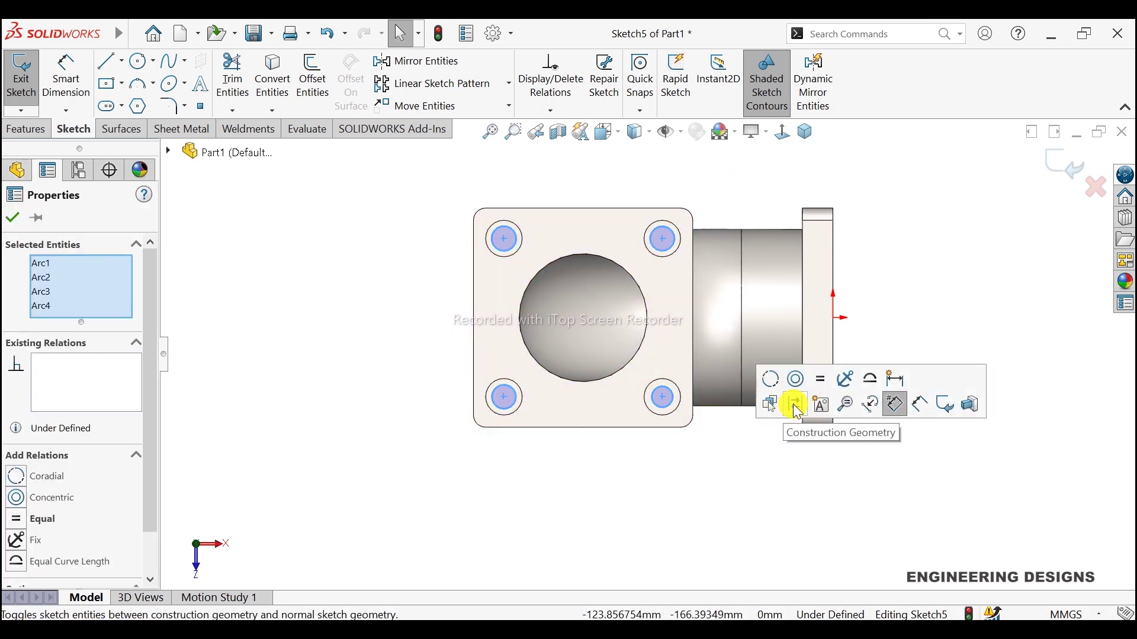
click(319, 293)
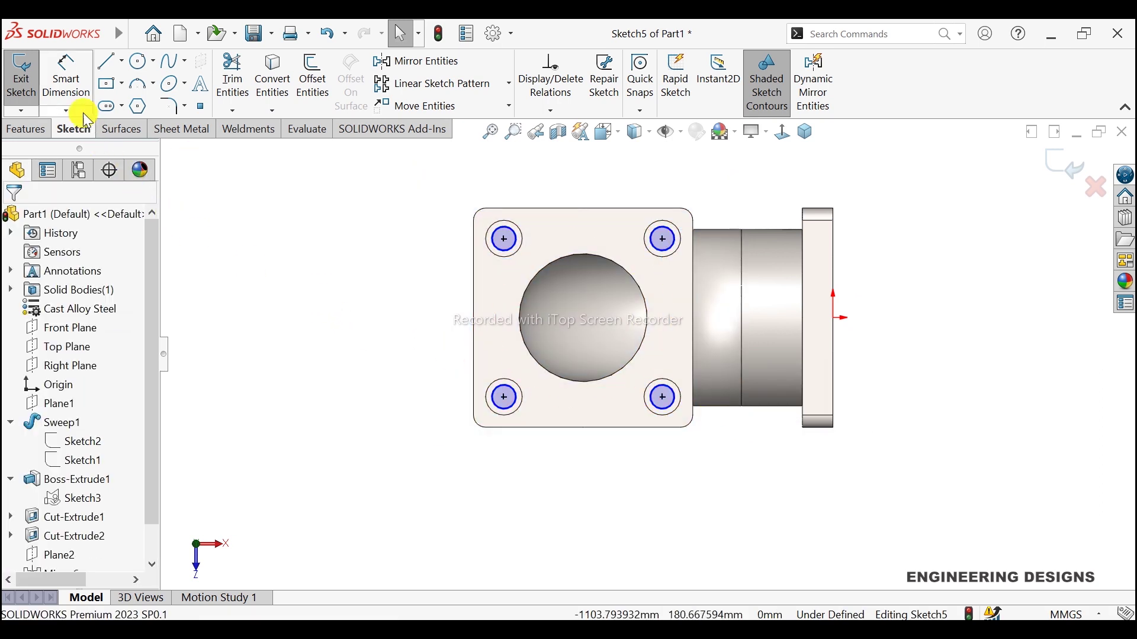
click(68, 80)
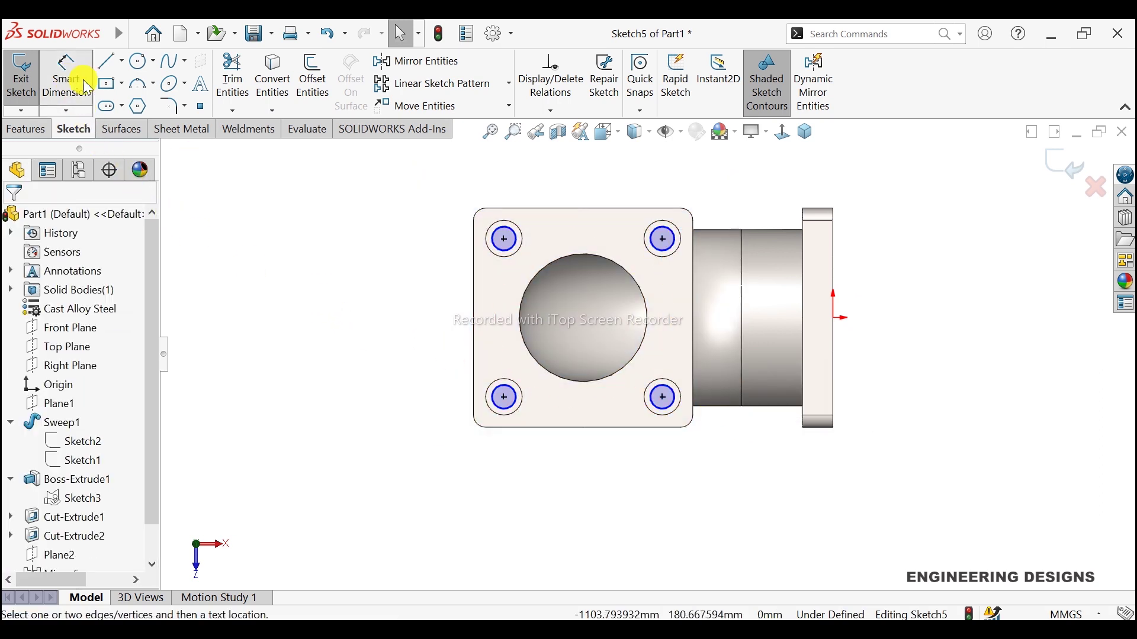
click(496, 245)
click(422, 241)
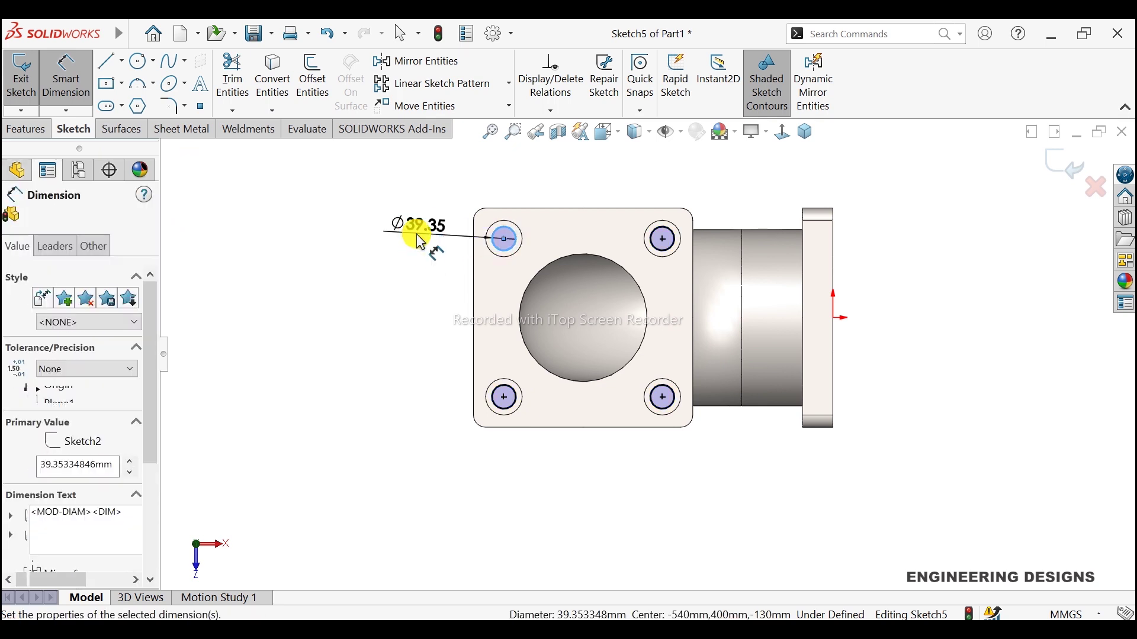
text(8)
key(Return)
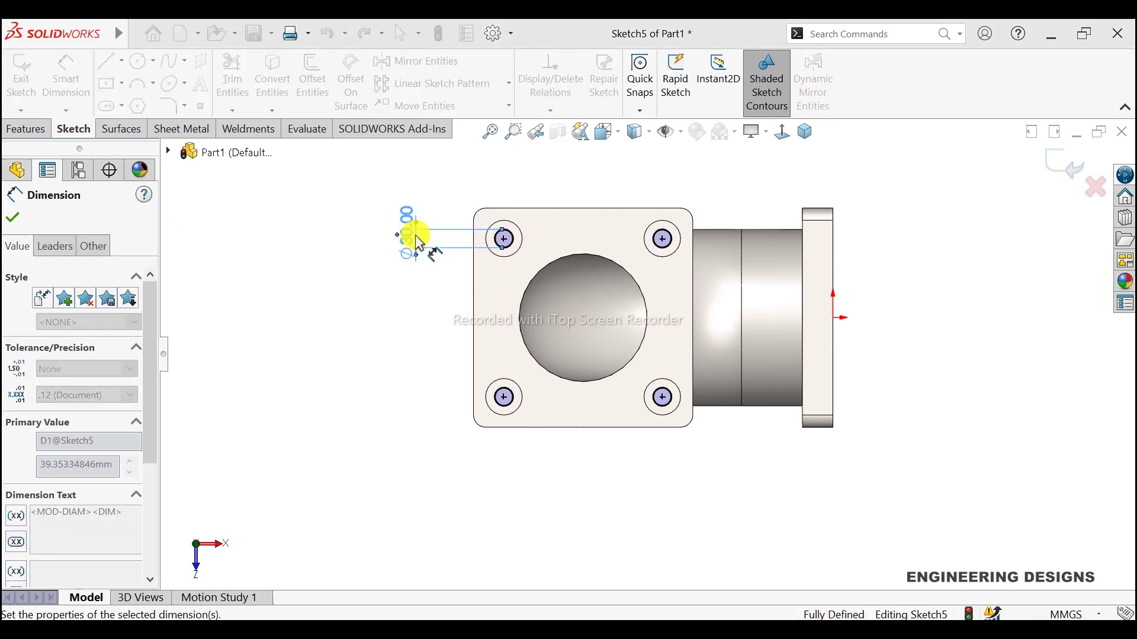
click(13, 218)
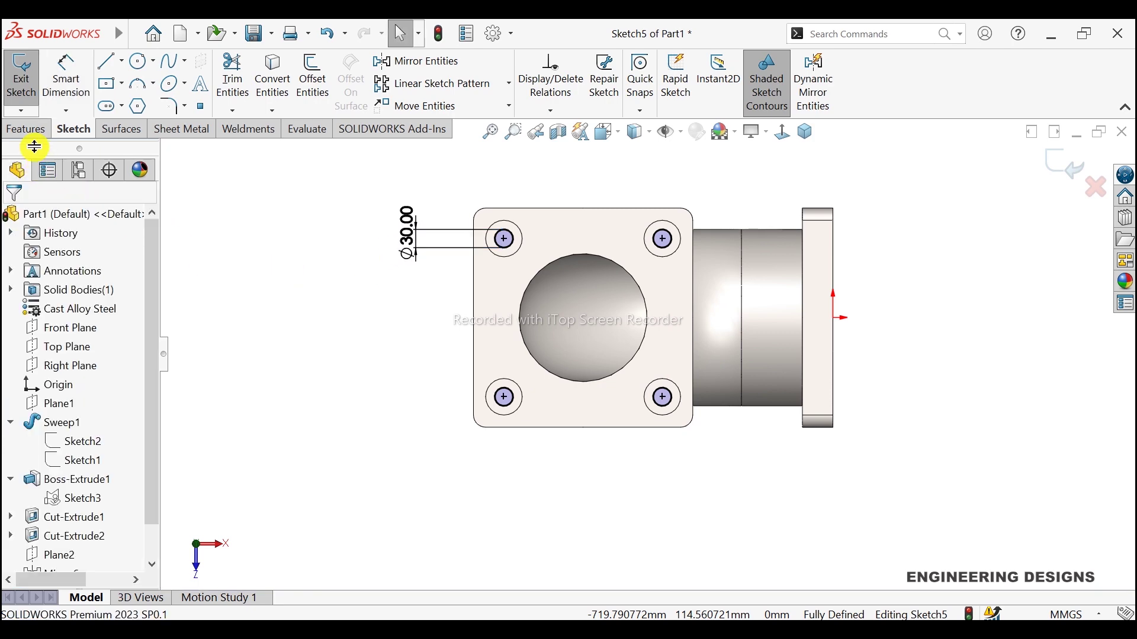
Extrude-cut the four circles Up To Surface through the square flange face
click(26, 132)
click(251, 77)
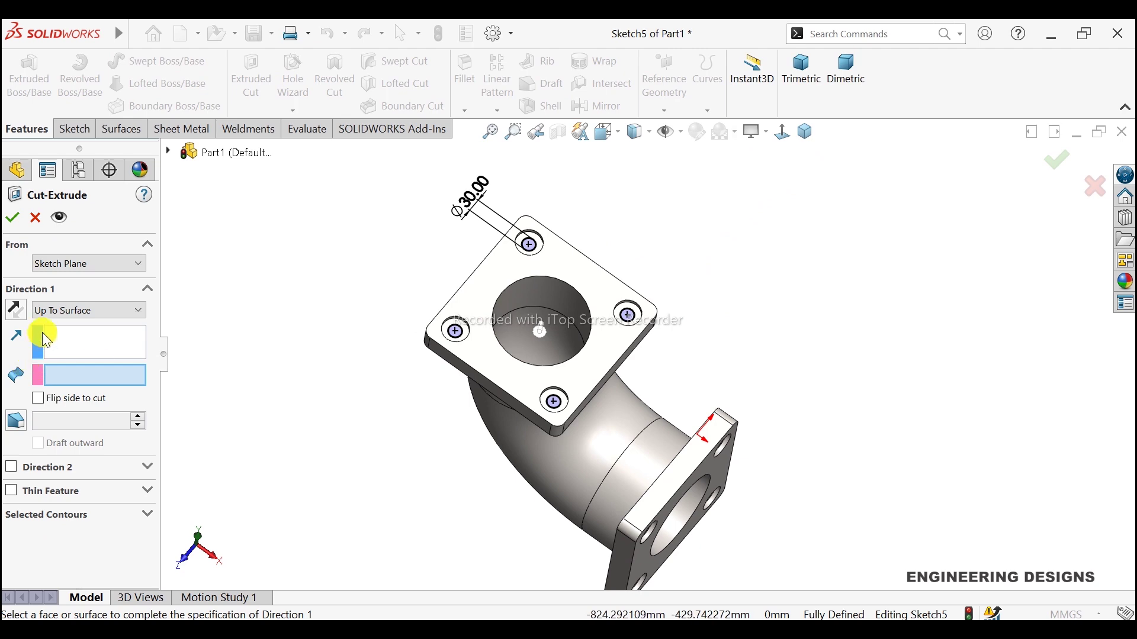
mouse_move(393, 355)
middle_down()
mouse_move(507, 368)
mouse_move(688, 352)
middle_up()
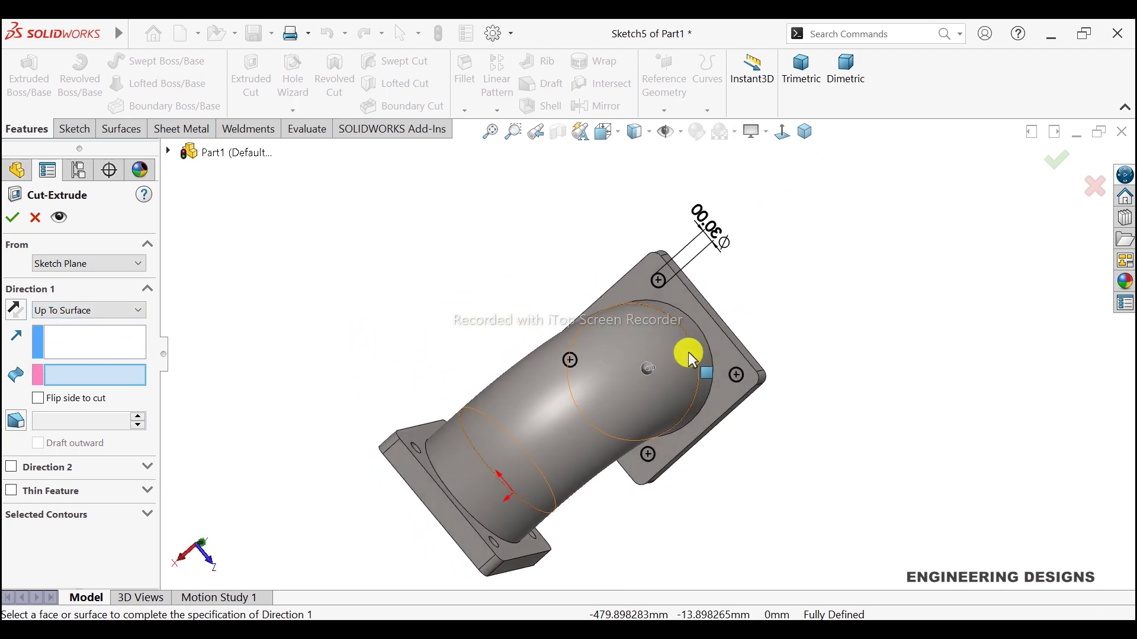
click(716, 336)
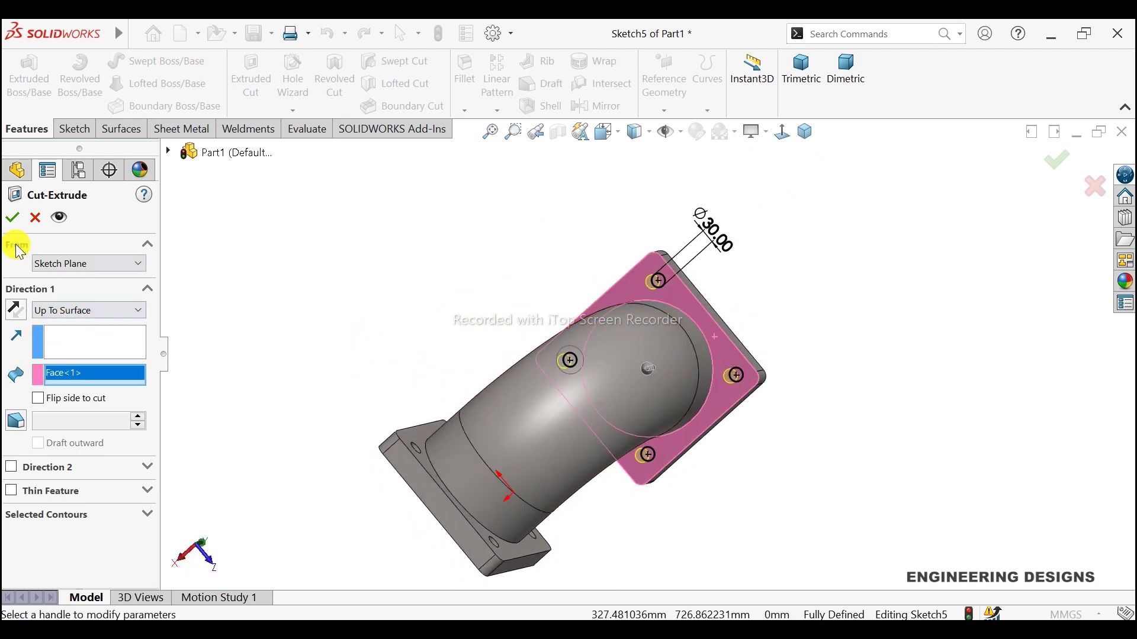
click(10, 219)
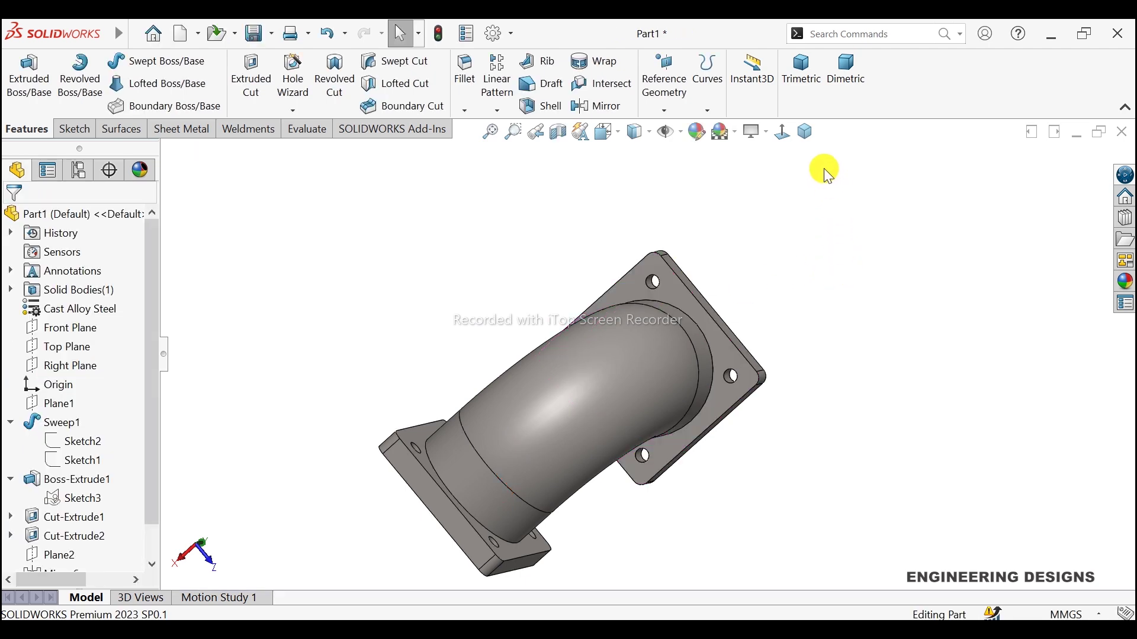
Inspect the elbow in isometric and orbited views, including its underside
click(808, 133)
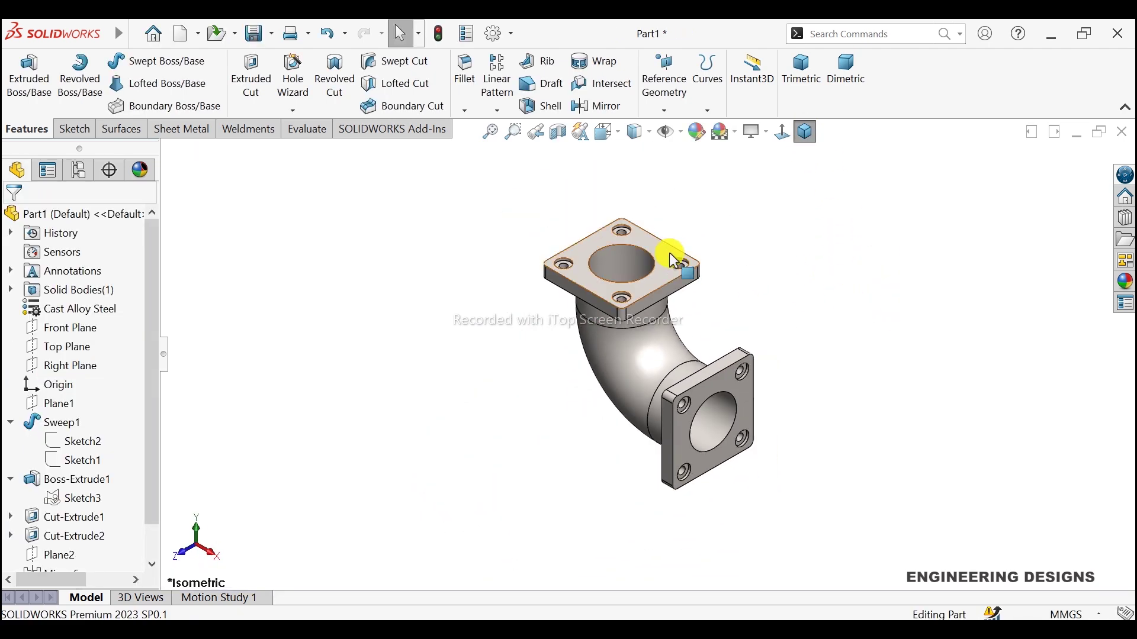
scroll(673, 259, down, 2)
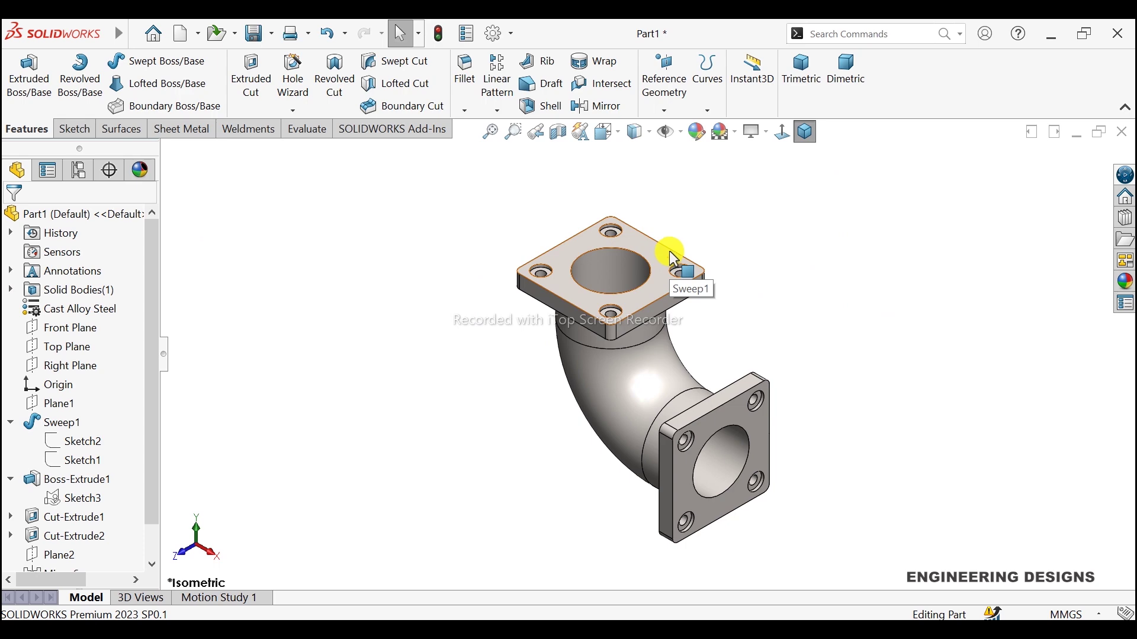
middle_drag(806, 322, 770, 342)
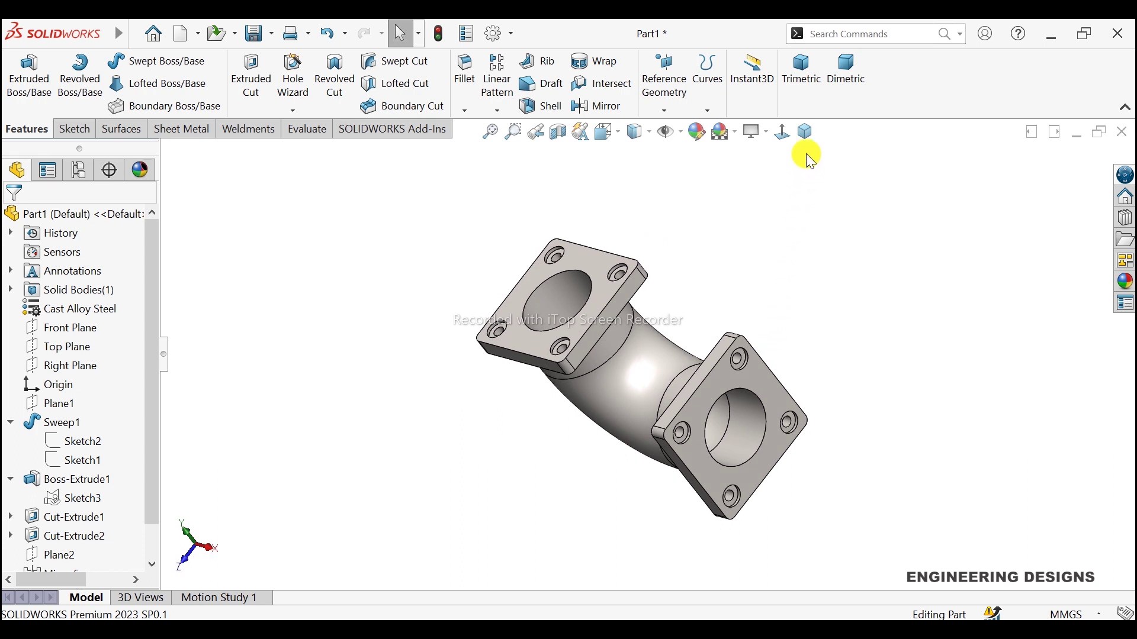
click(805, 131)
scroll(793, 270, down, 2)
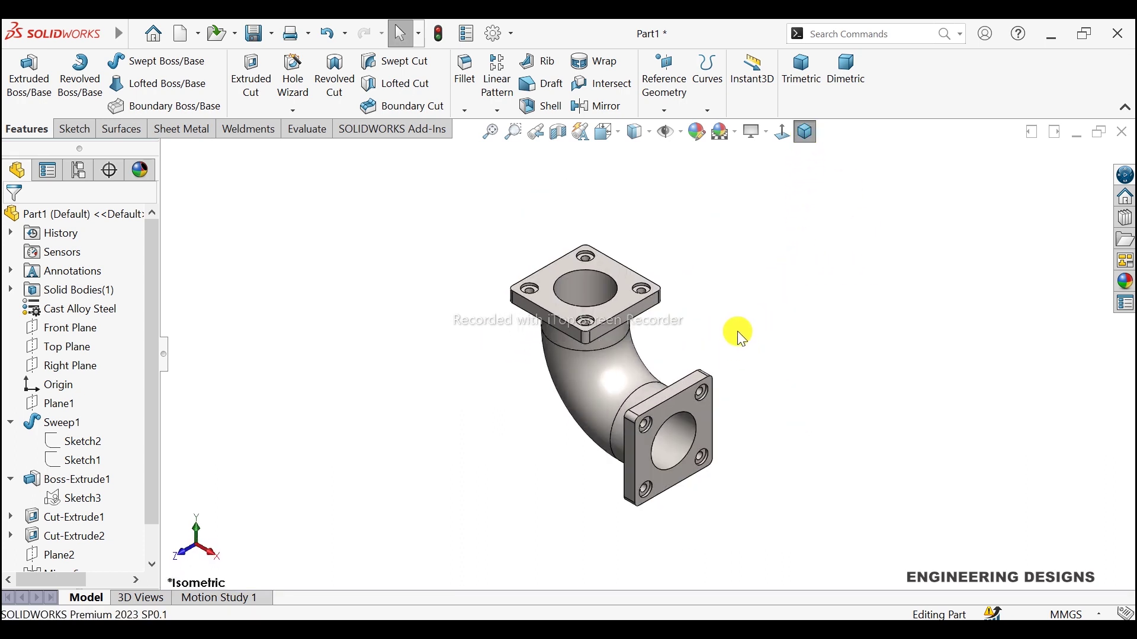
middle_drag(704, 311, 810, 297)
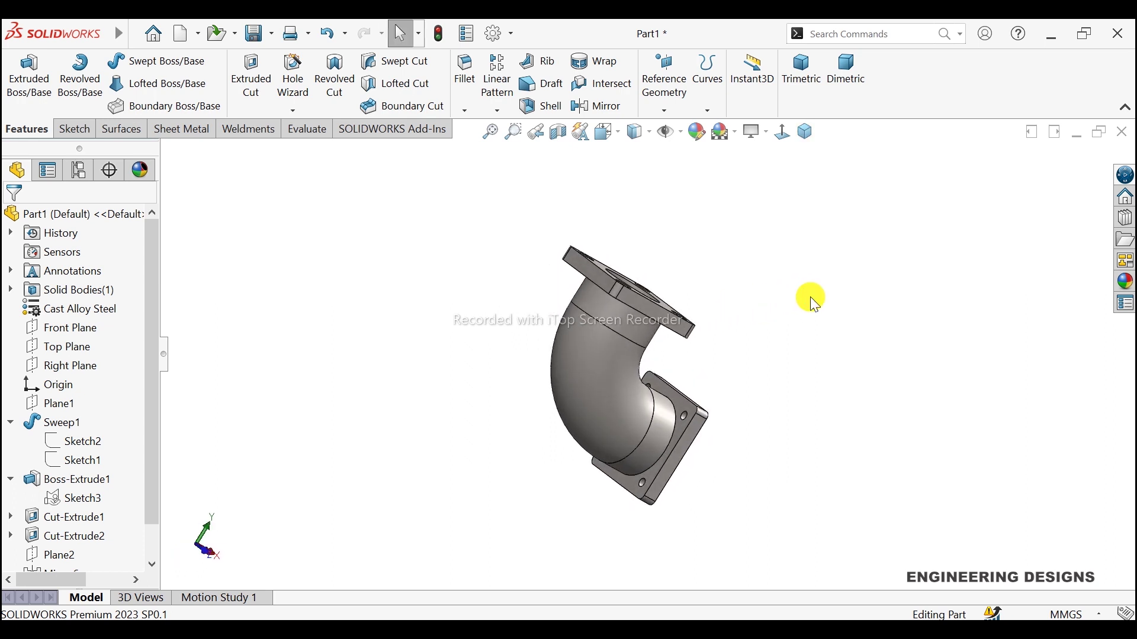
scroll(676, 449, down, 1)
scroll(676, 447, down, 3)
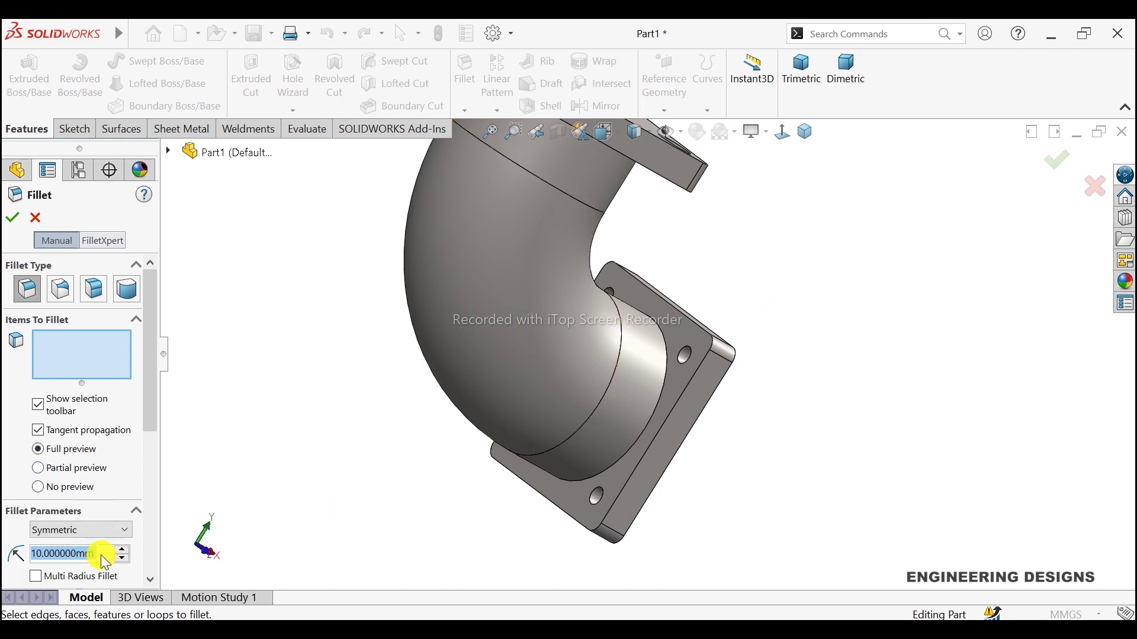
Fillet the bore edges at both flanges with a 10 mm radius
text(5)
key(Return)
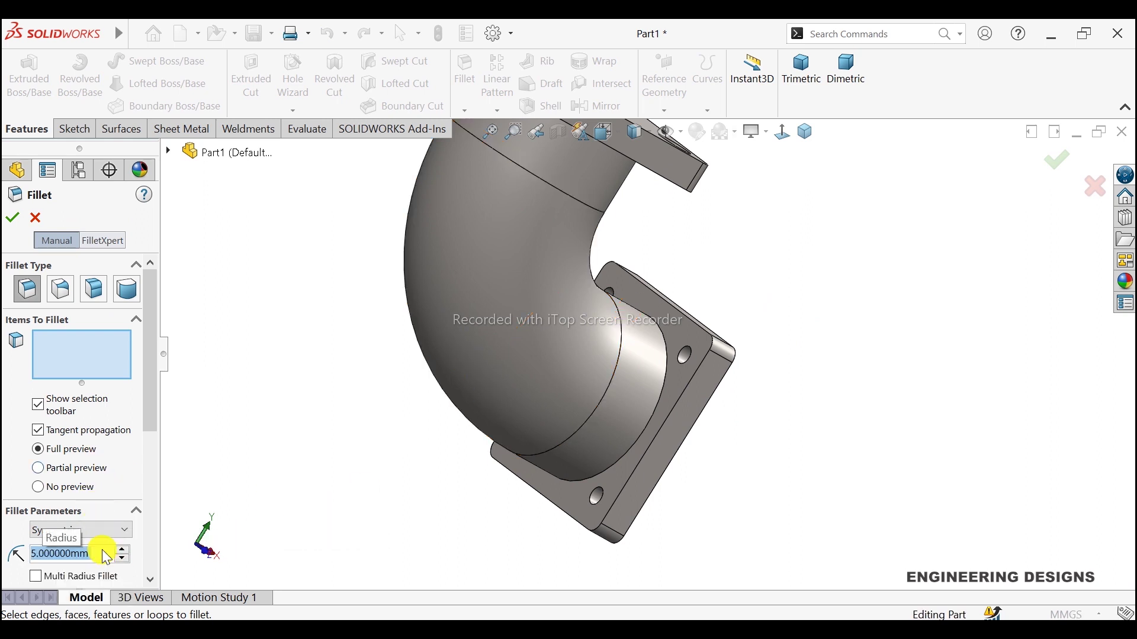
click(665, 380)
mouse_move(533, 329)
middle_down()
mouse_move(654, 228)
mouse_move(698, 165)
mouse_move(633, 295)
middle_up()
scroll(632, 295, down, 5)
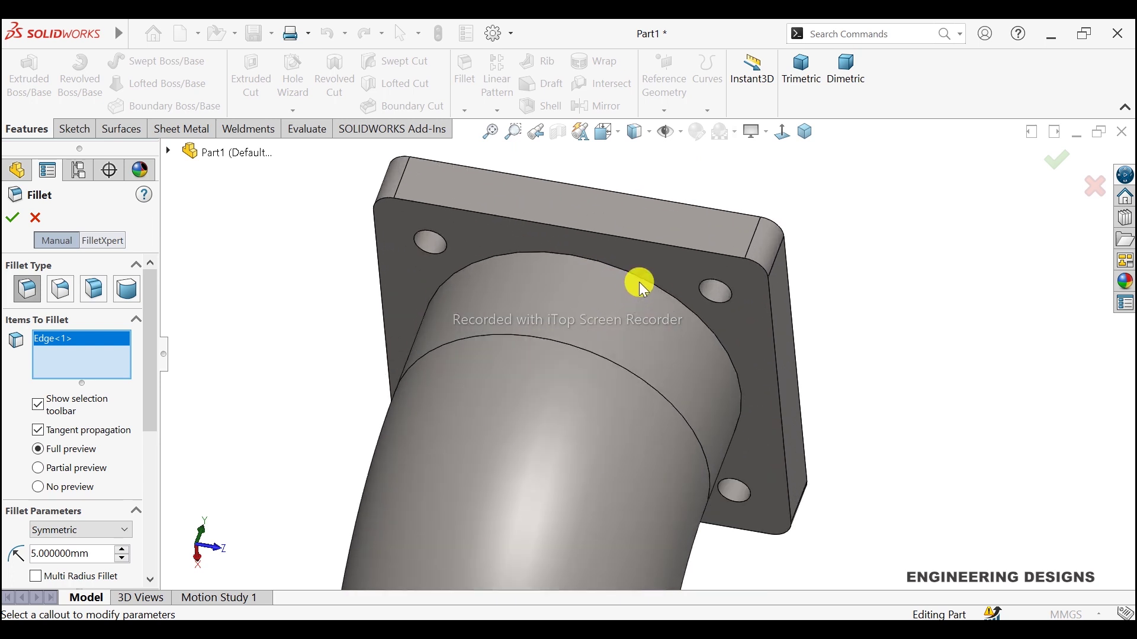
click(641, 278)
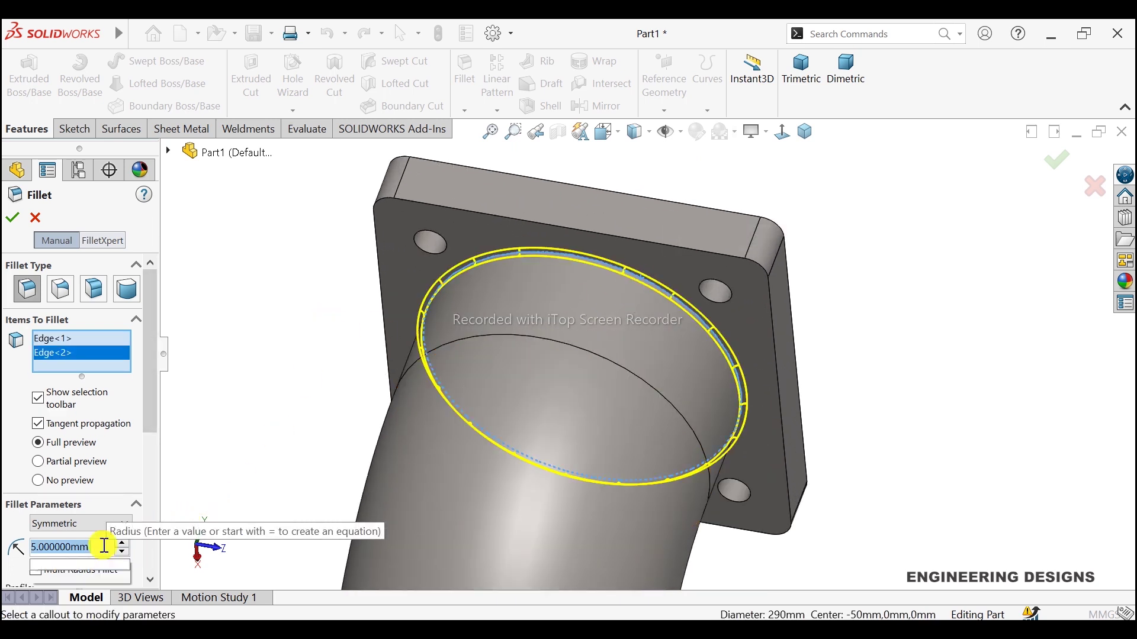
text(10)
key(Return)
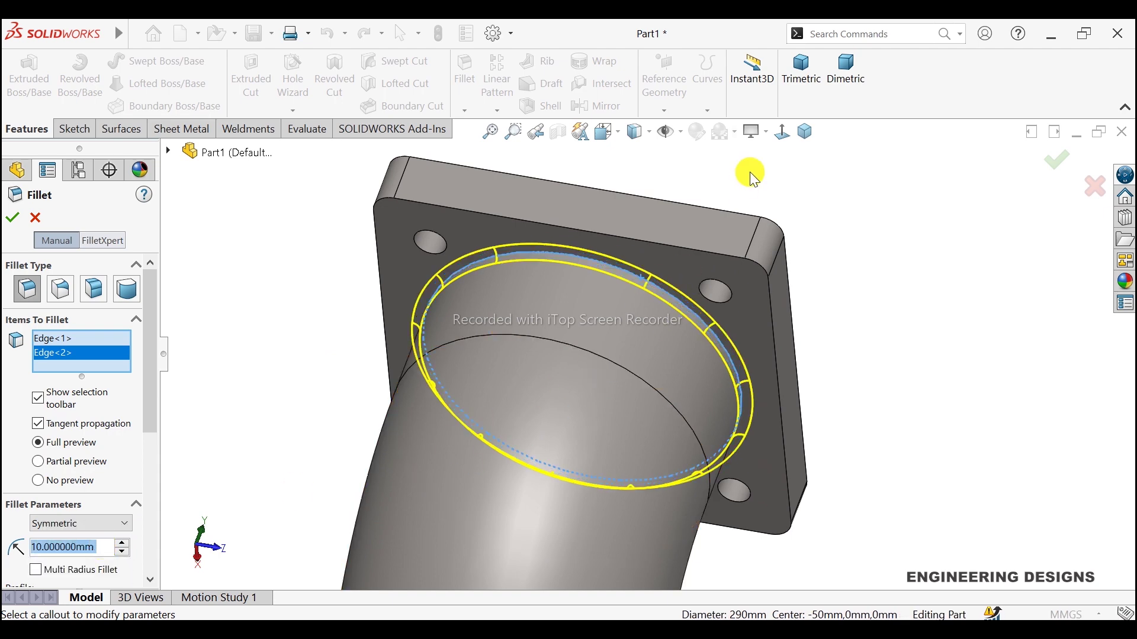
click(805, 131)
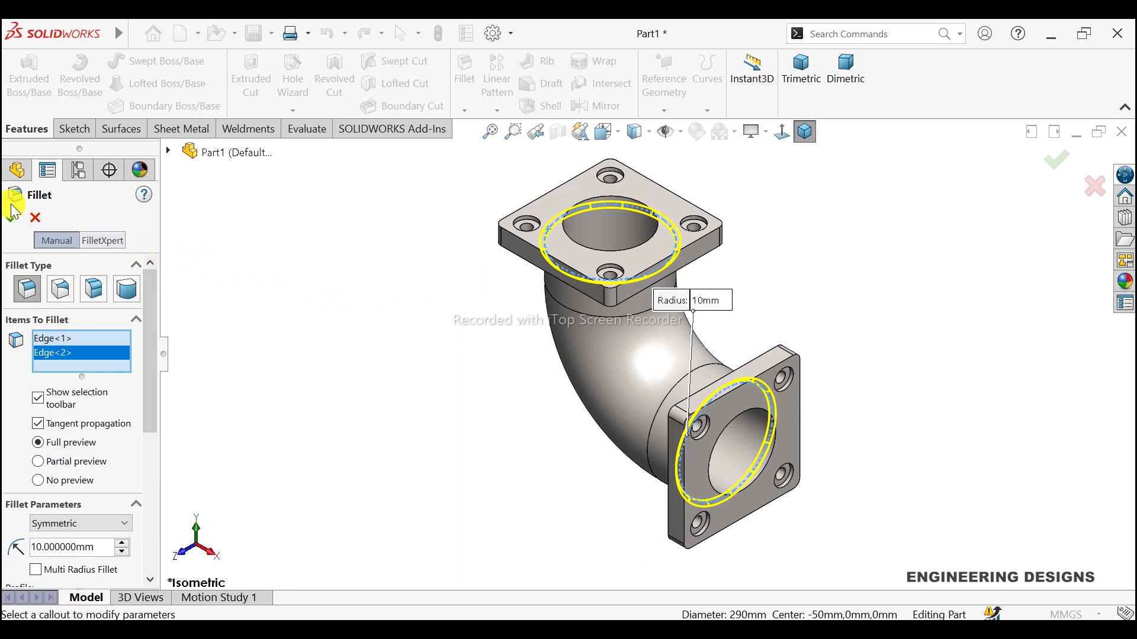
click(11, 219)
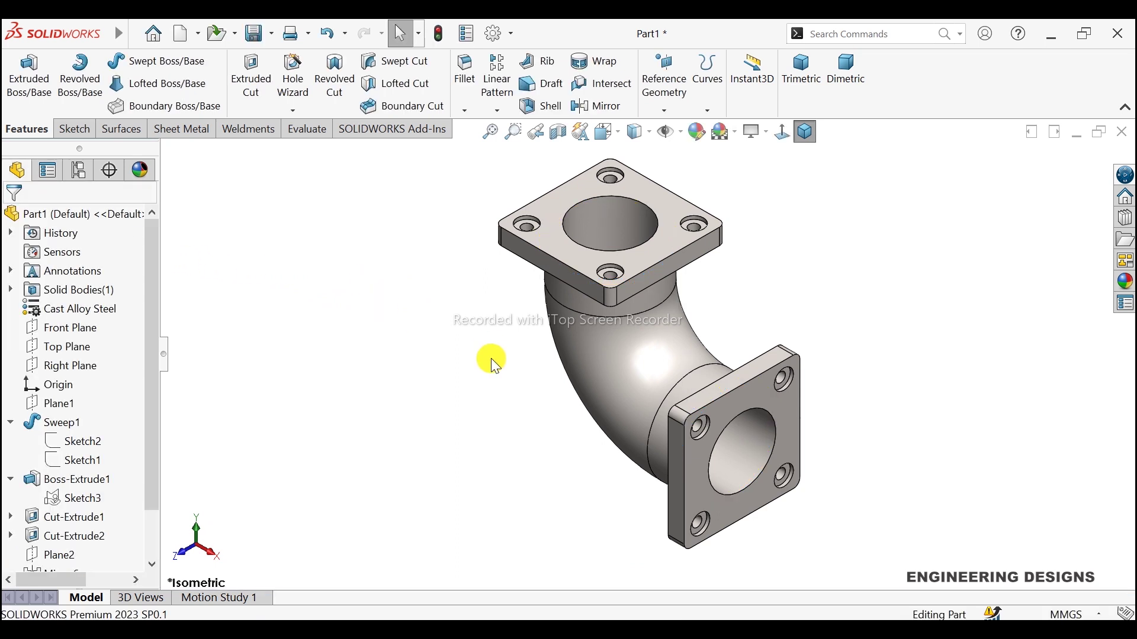
Section the elbow along the Front Plane to expose its hollow bore, then toggle it off
mouse_move(815, 340)
middle_down()
mouse_move(801, 321)
mouse_move(916, 327)
mouse_move(751, 398)
middle_up()
scroll(734, 405, down, 3)
scroll(730, 399, down, 3)
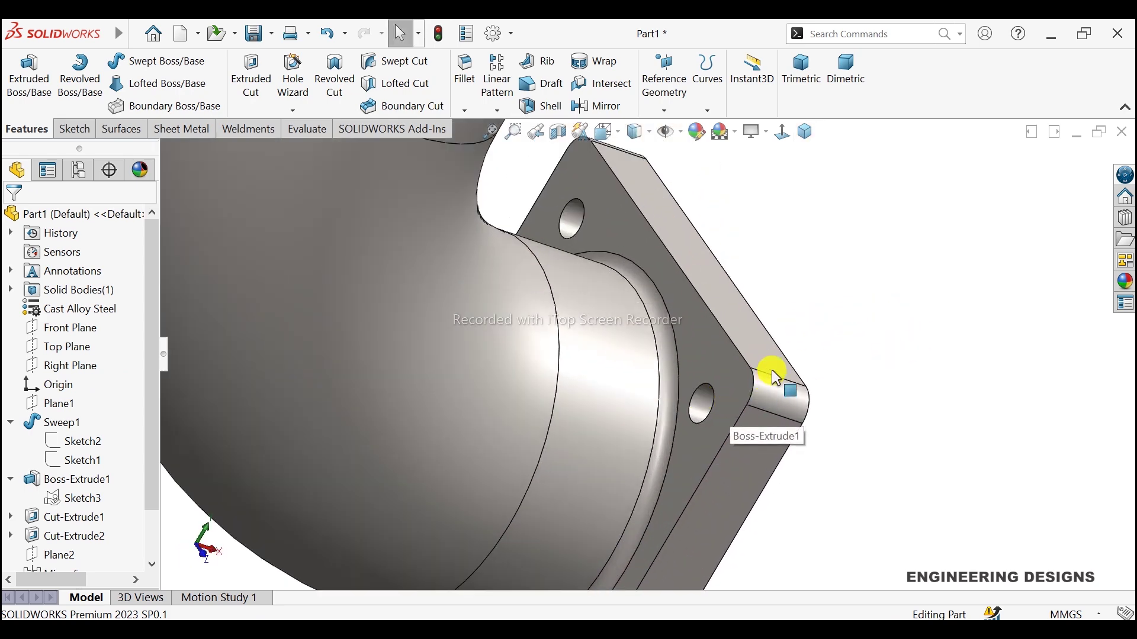
click(807, 132)
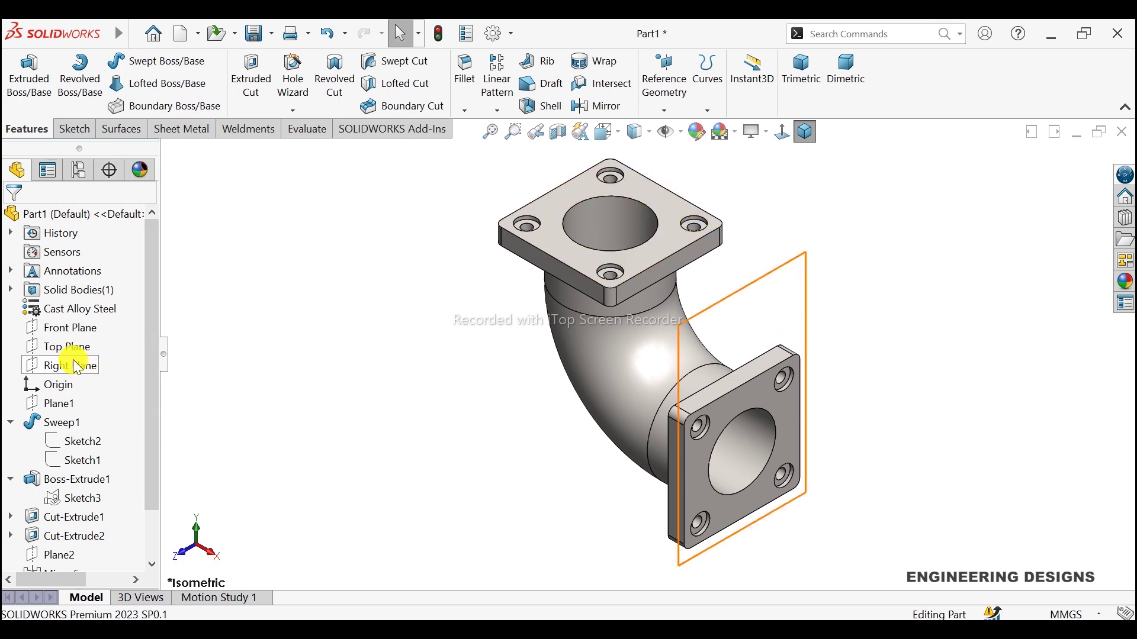
click(66, 329)
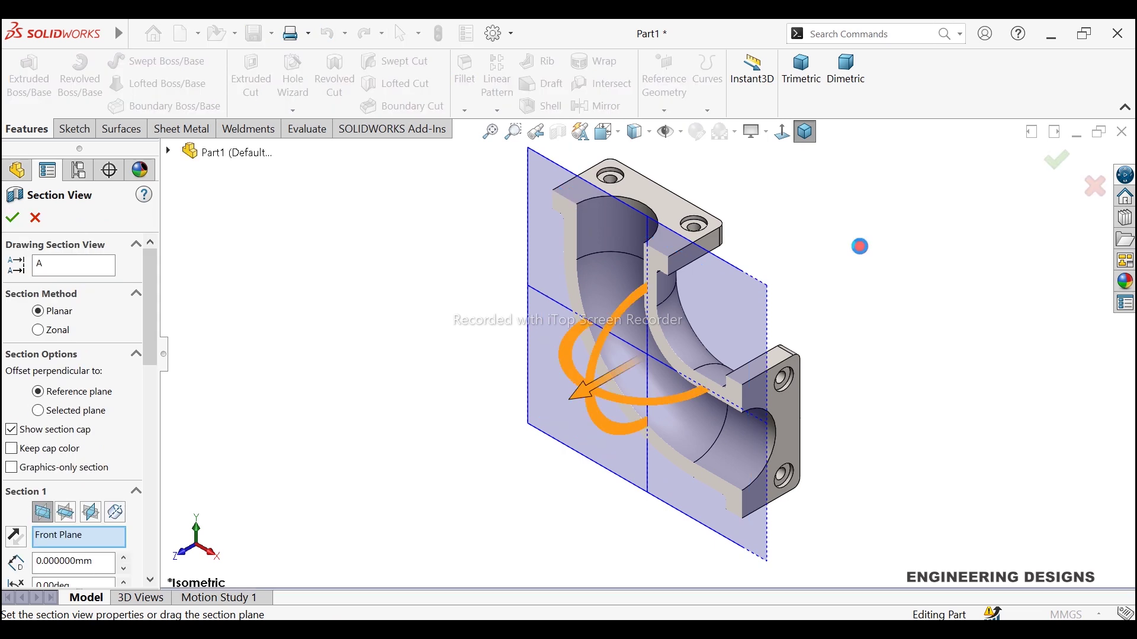
click(18, 223)
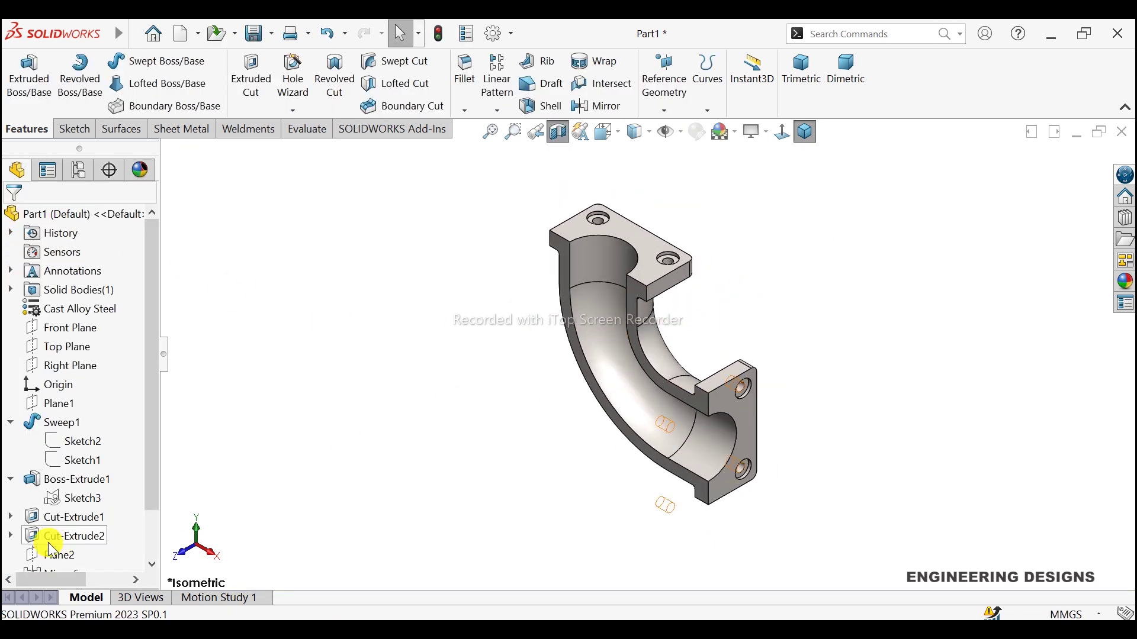
scroll(41, 539, down, 1)
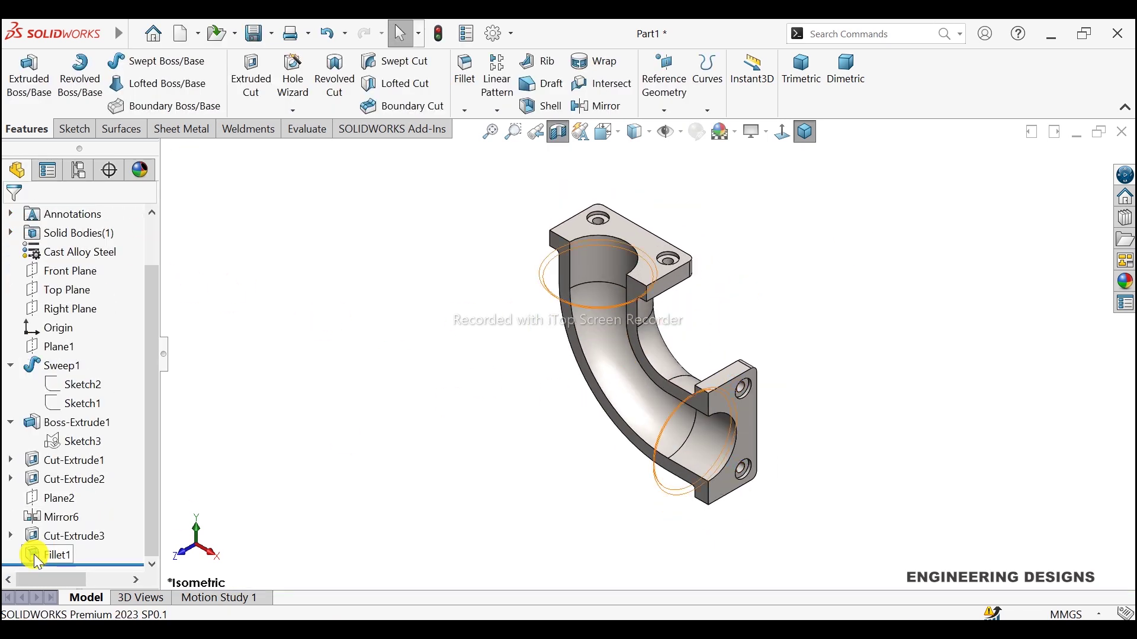
click(558, 133)
Reopen the section view and set its cap colour to light green
click(560, 139)
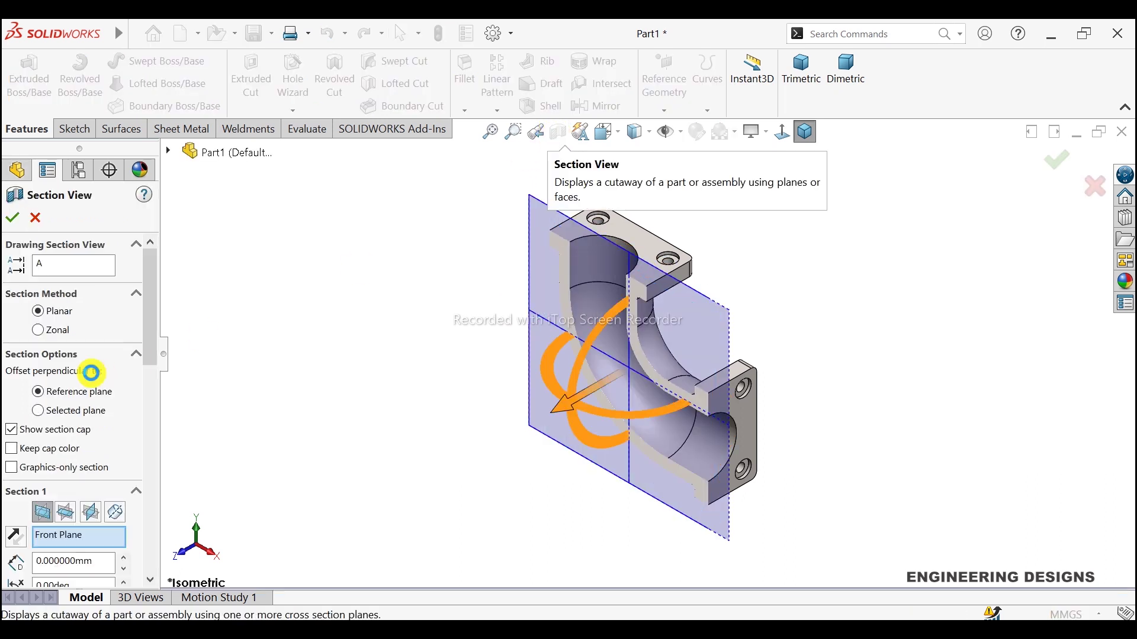
drag(151, 348, 151, 404)
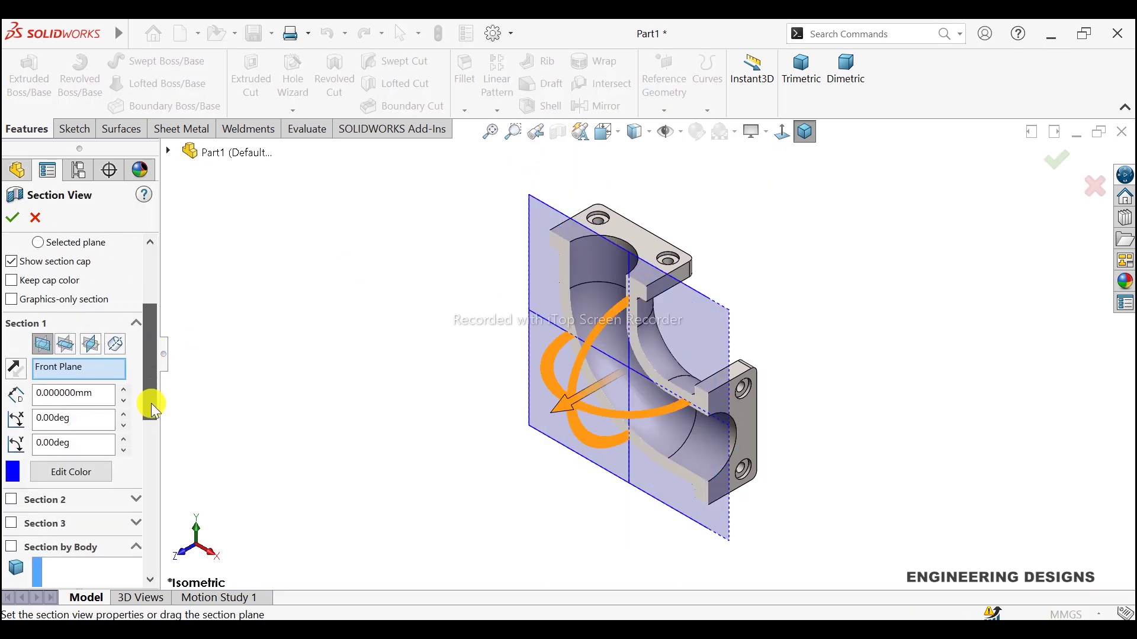
click(65, 472)
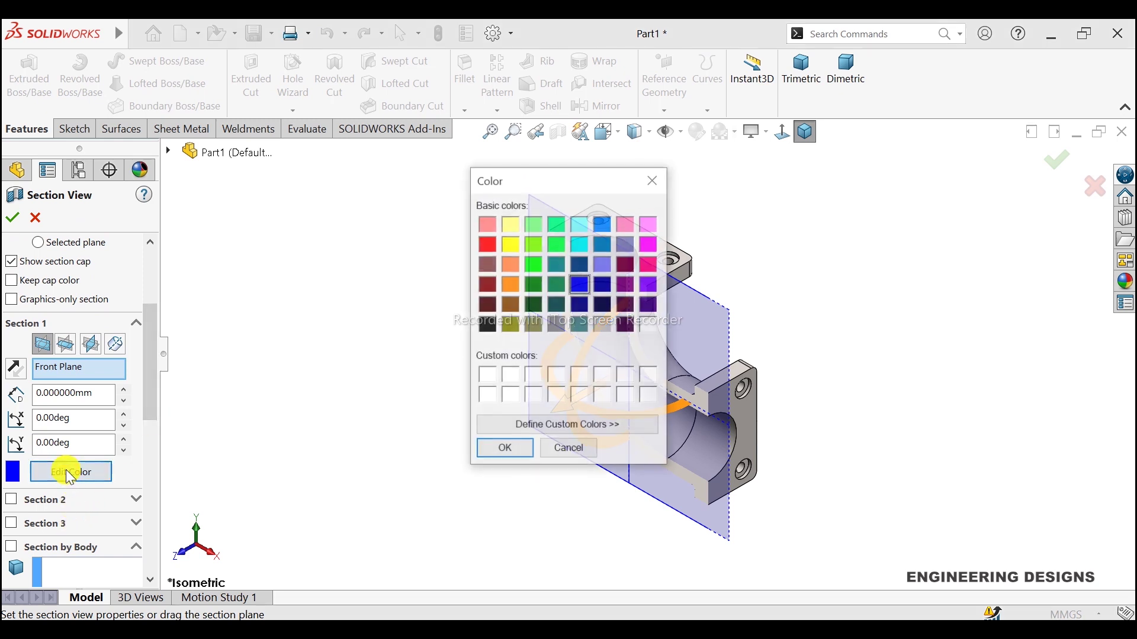
click(535, 245)
click(510, 458)
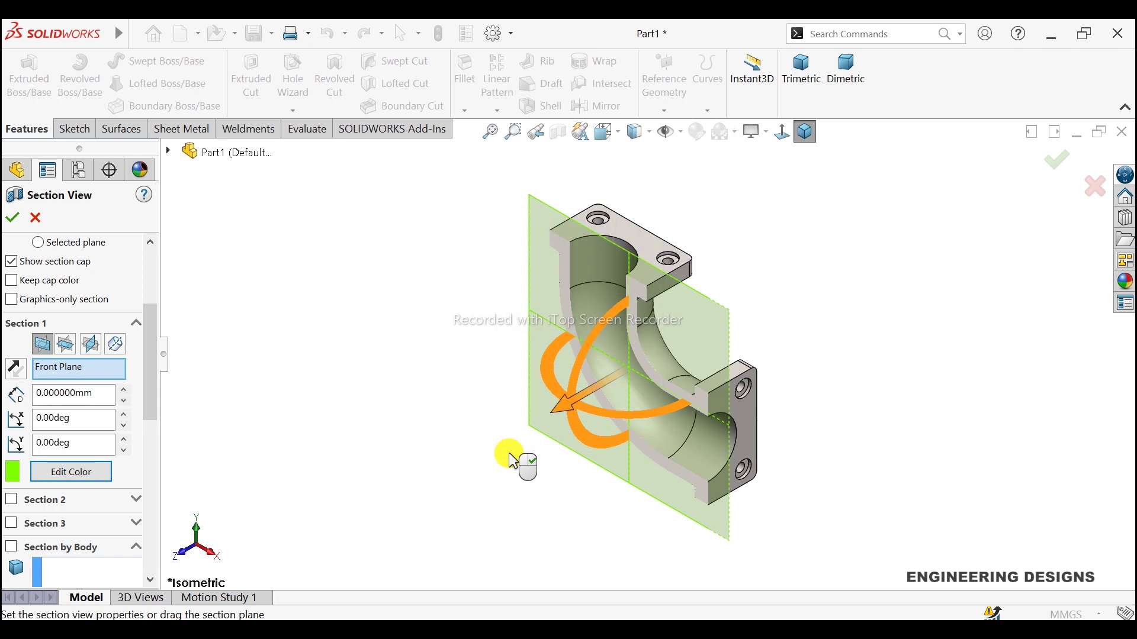
click(12, 223)
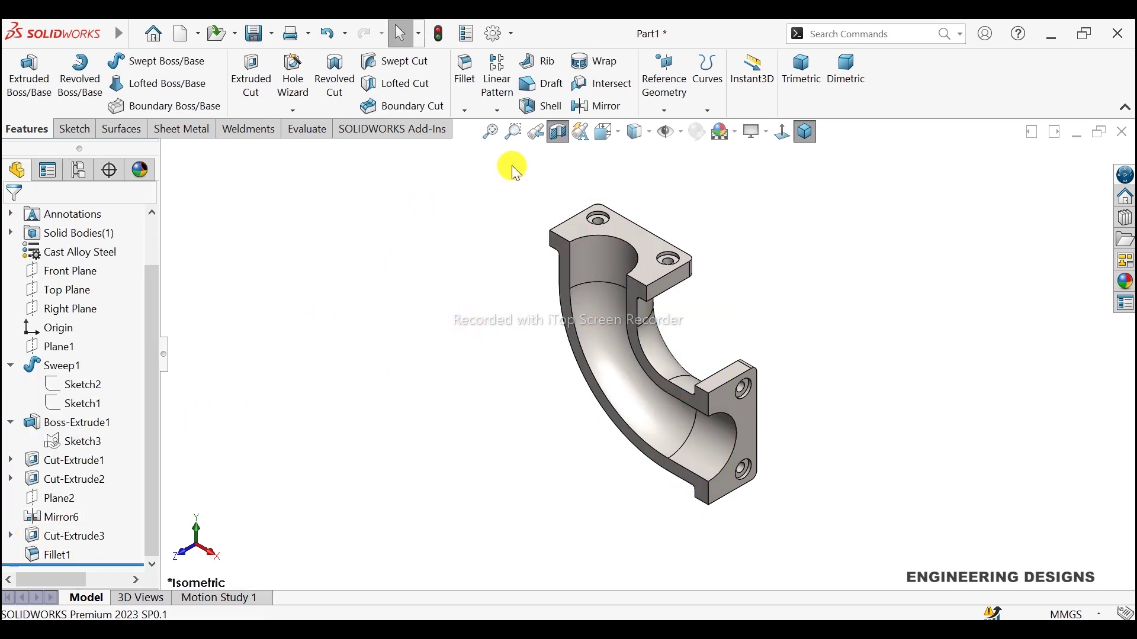
click(560, 131)
Enable Keep cap color so the cut faces stay green, and apply the section
click(561, 131)
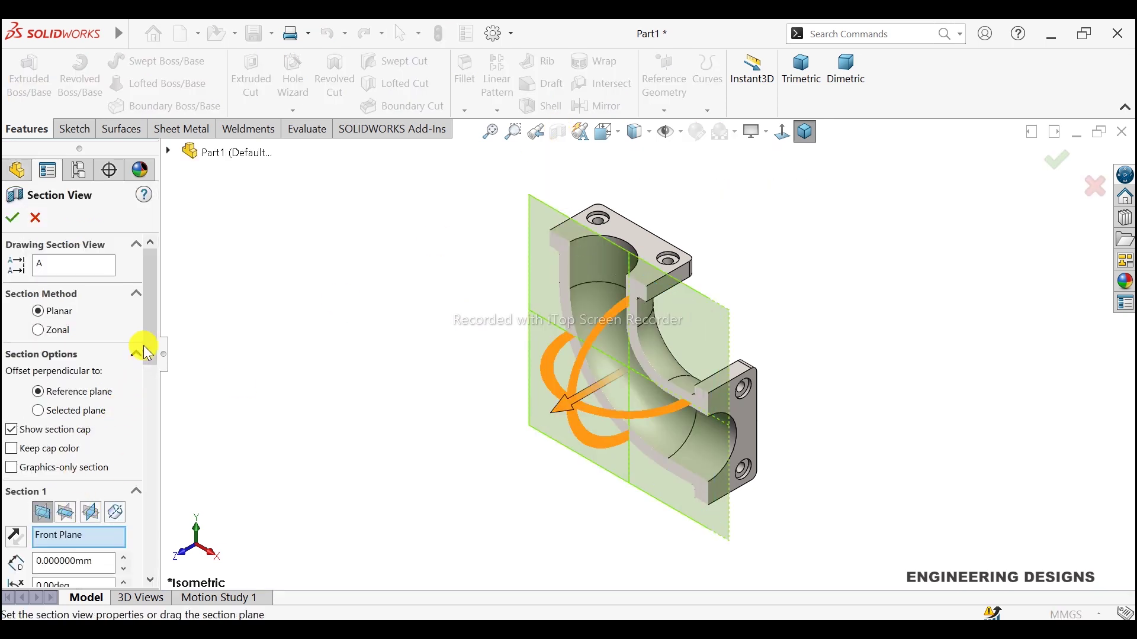
click(153, 339)
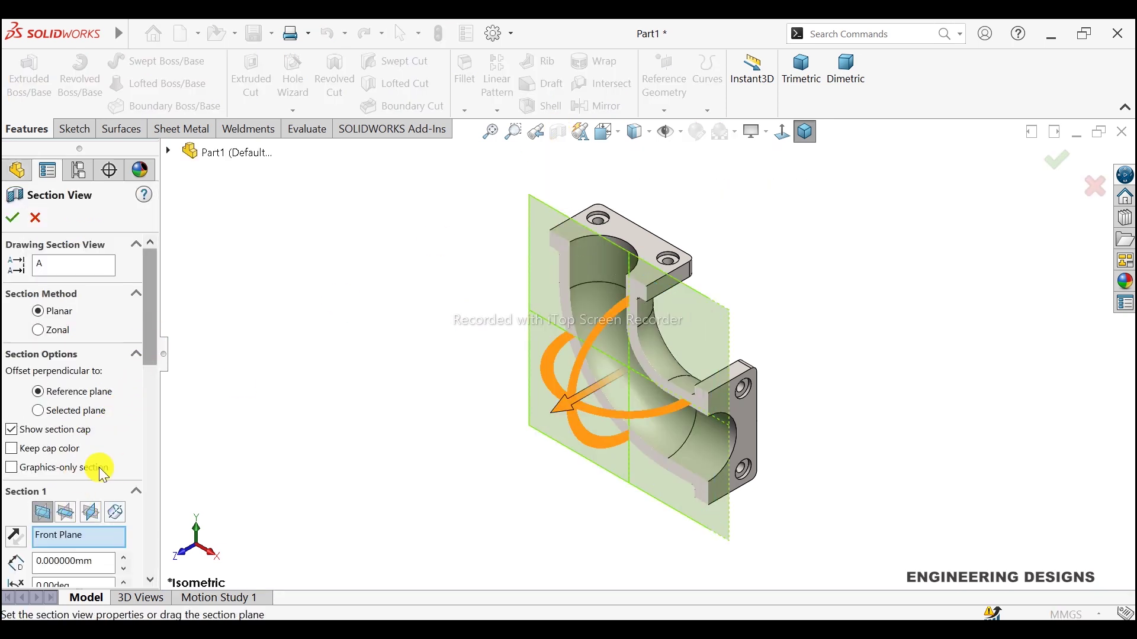
click(50, 448)
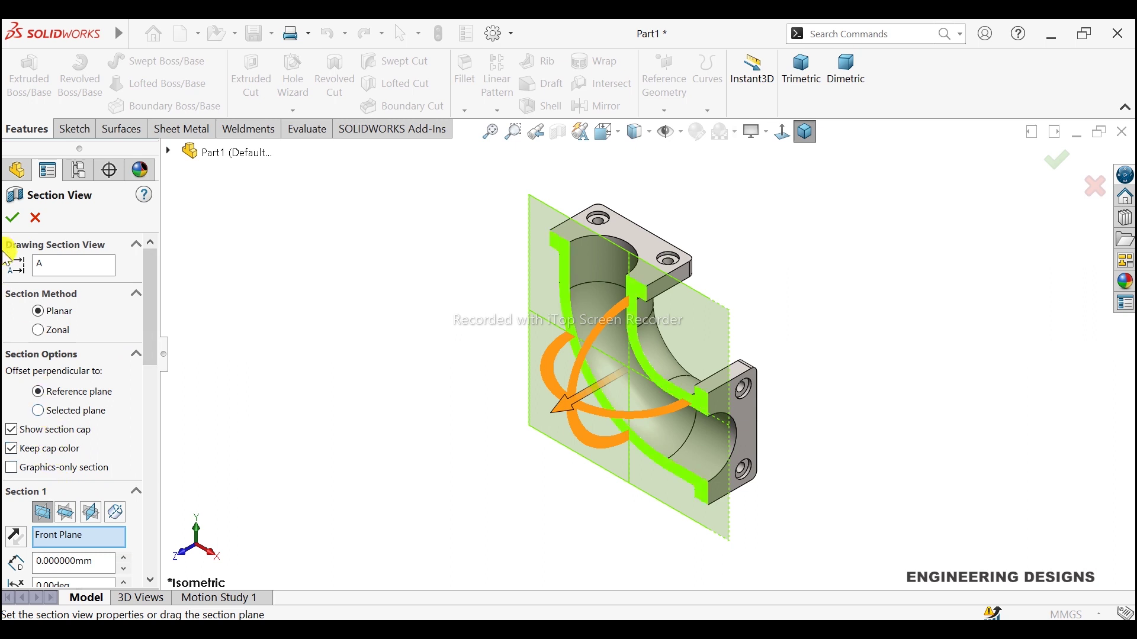
click(12, 218)
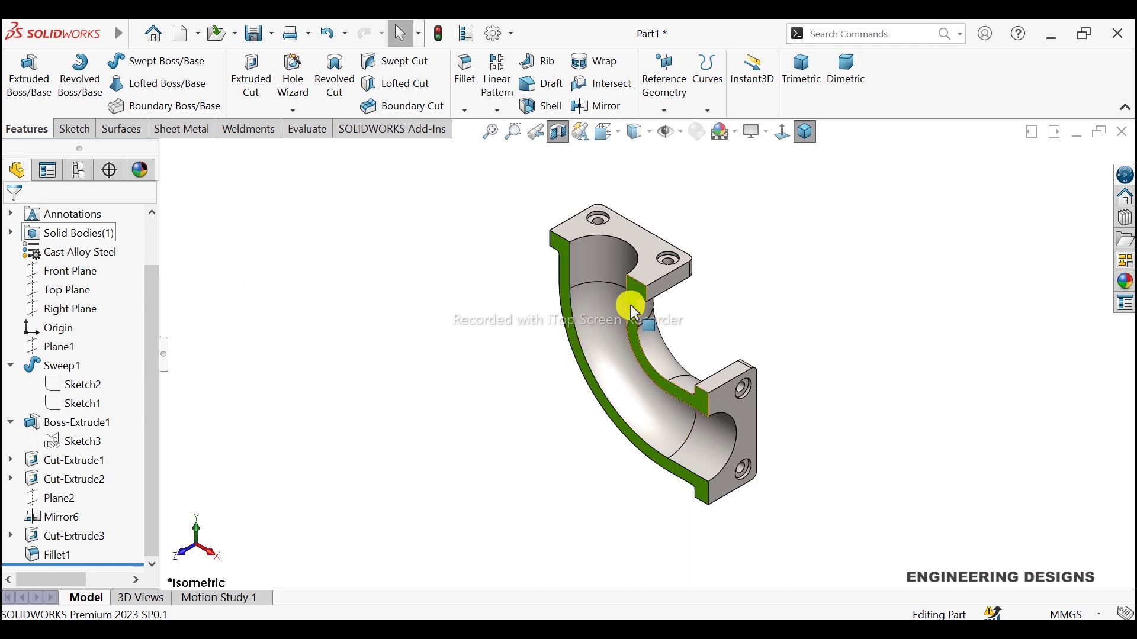
scroll(624, 308, down, 2)
scroll(782, 329, up, 2)
mouse_move(786, 335)
middle_down()
mouse_move(805, 362)
mouse_move(792, 287)
mouse_move(793, 311)
middle_up()
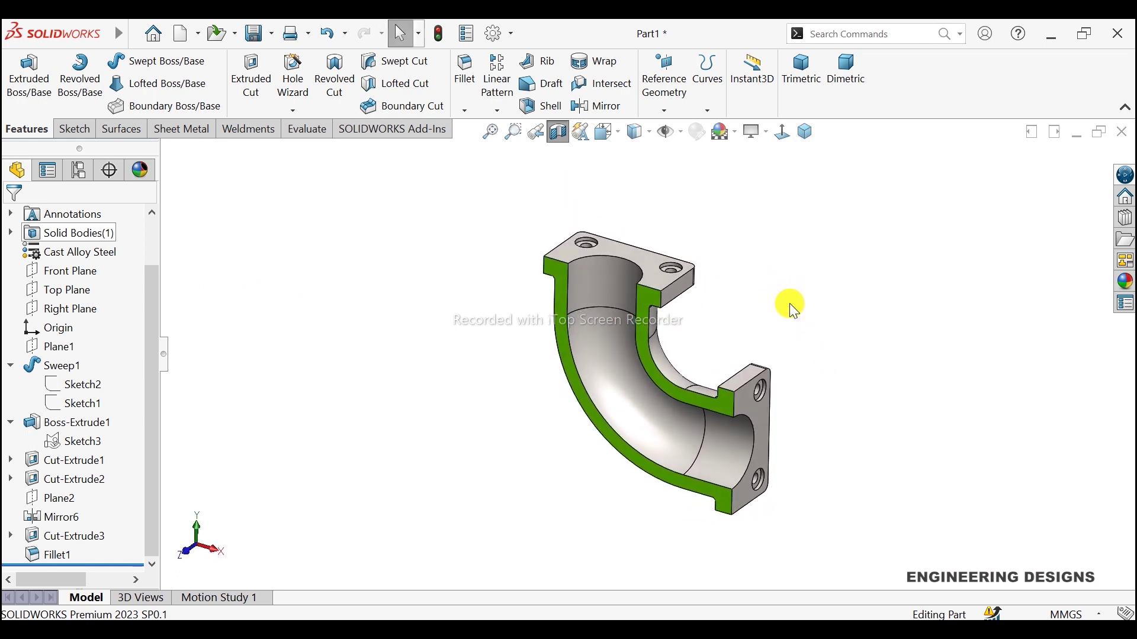
Cycle isometric, dimetric and trimetric views, then cancel the section view and zoom out
click(806, 132)
click(846, 110)
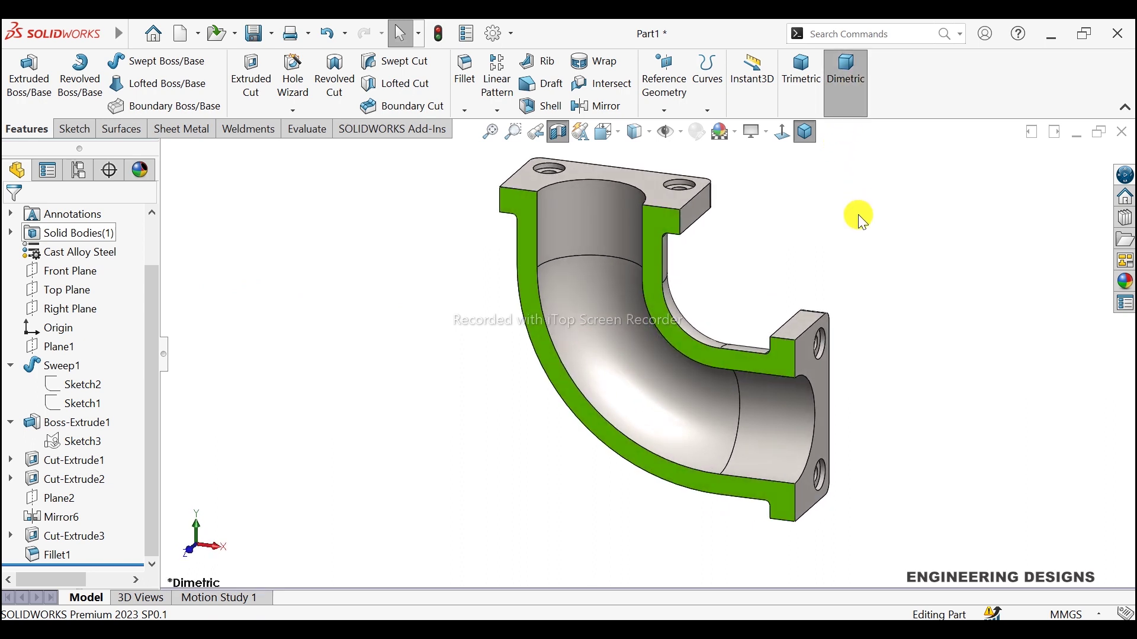
click(799, 95)
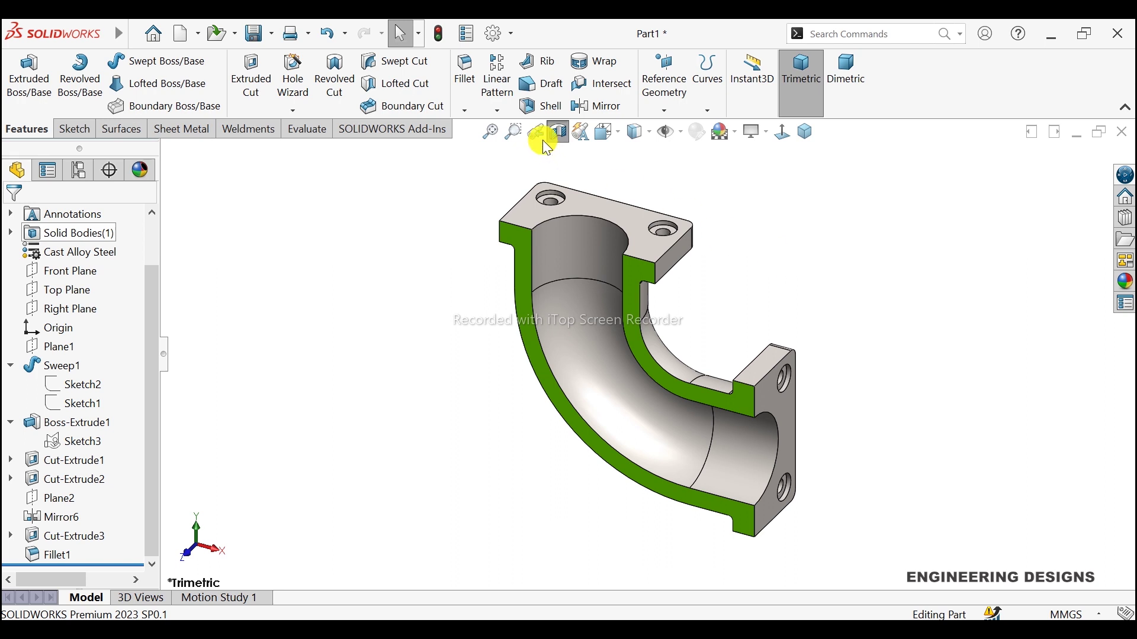
click(564, 134)
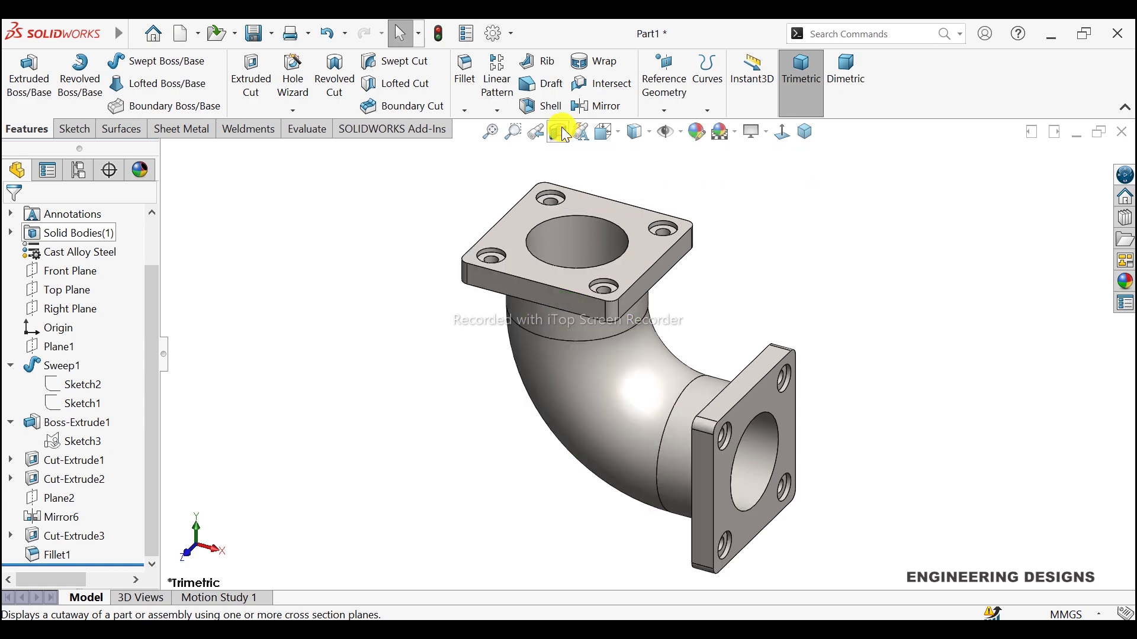
click(564, 134)
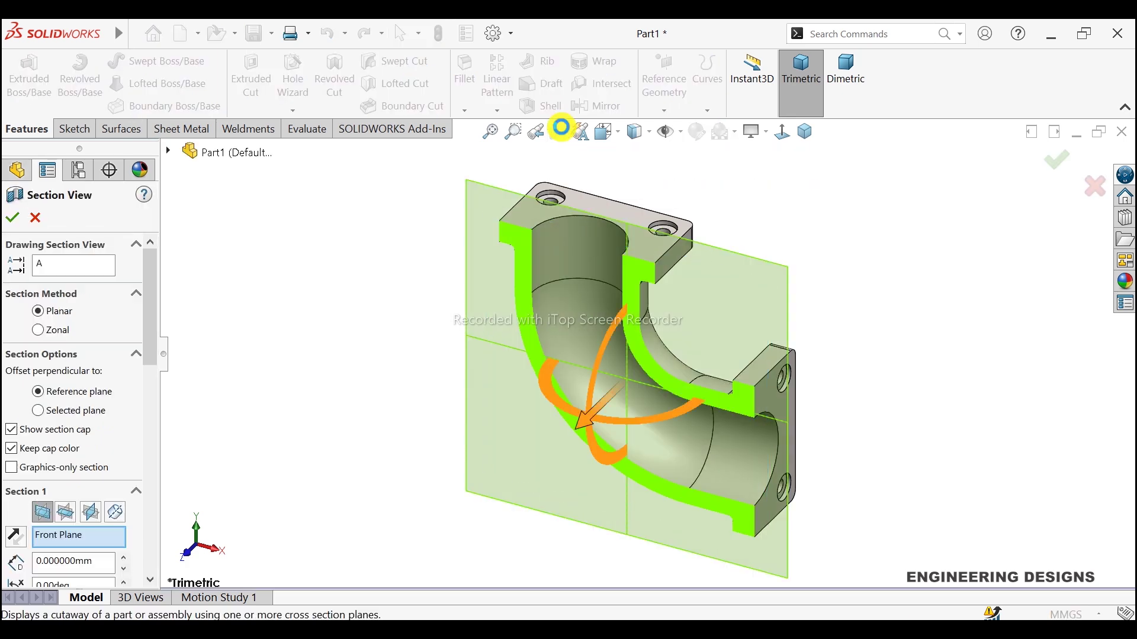
click(35, 218)
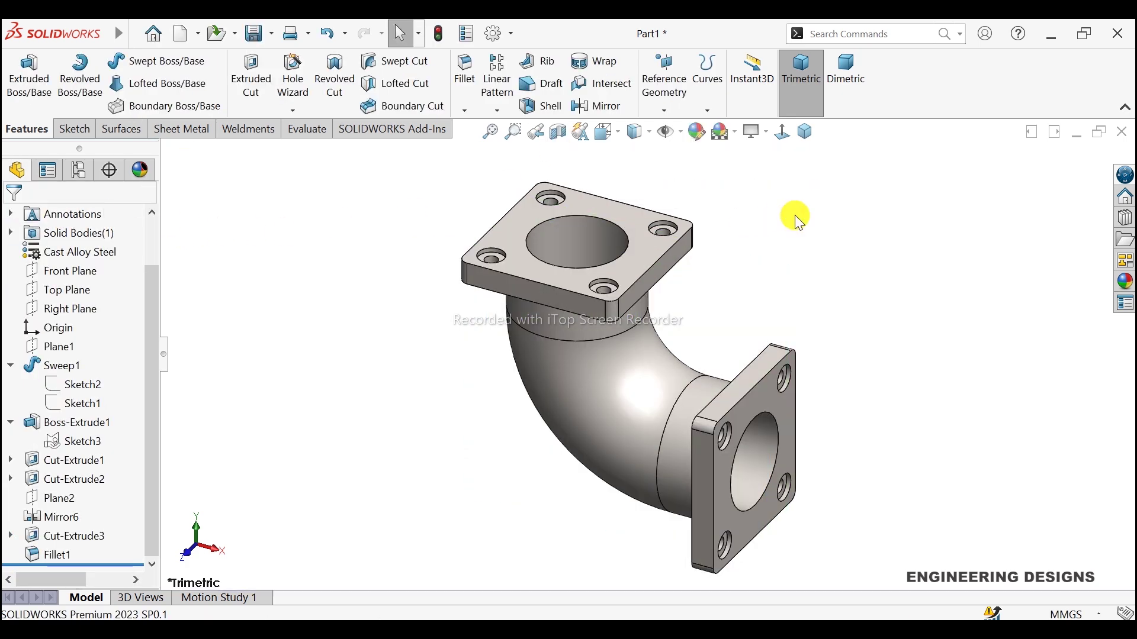
key(z)
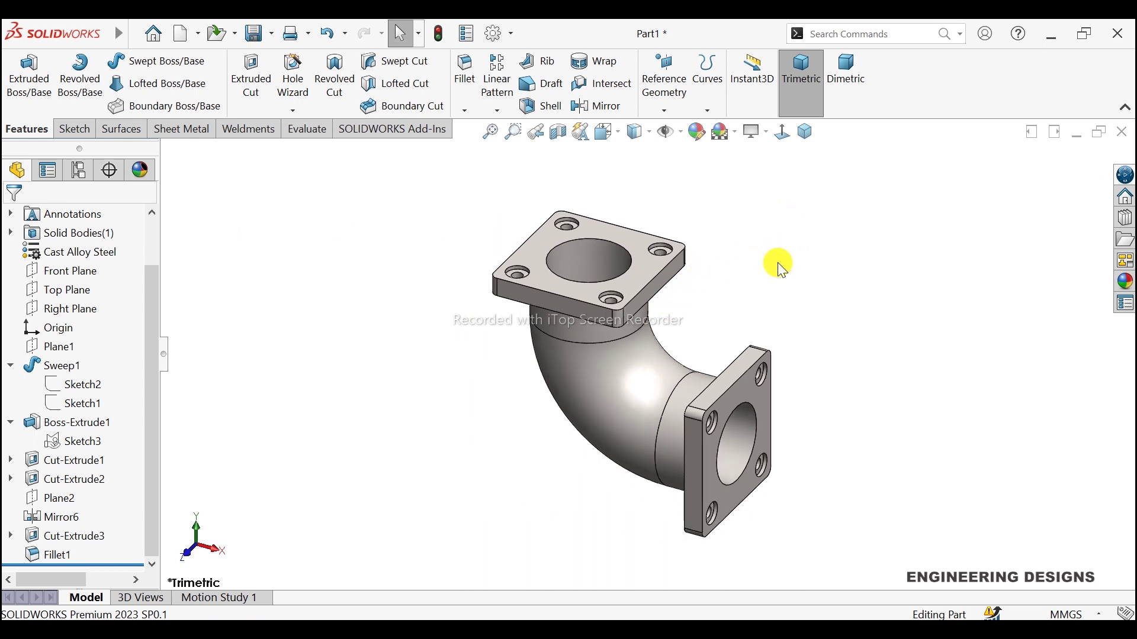